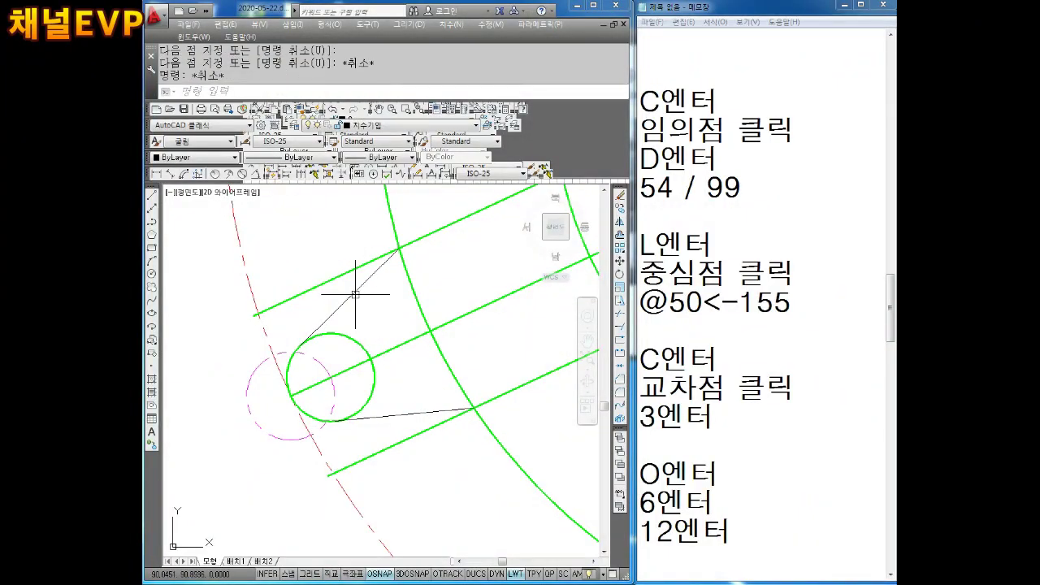
- Move both thin tangent lines from the small circle onto the green outline layer
click(355, 294)
click(405, 417)
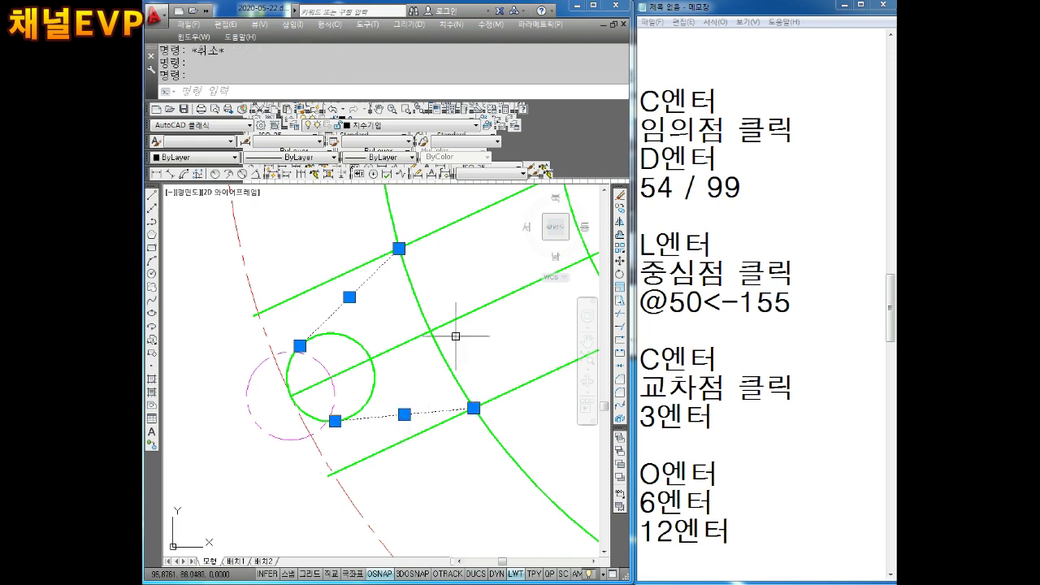
click(398, 127)
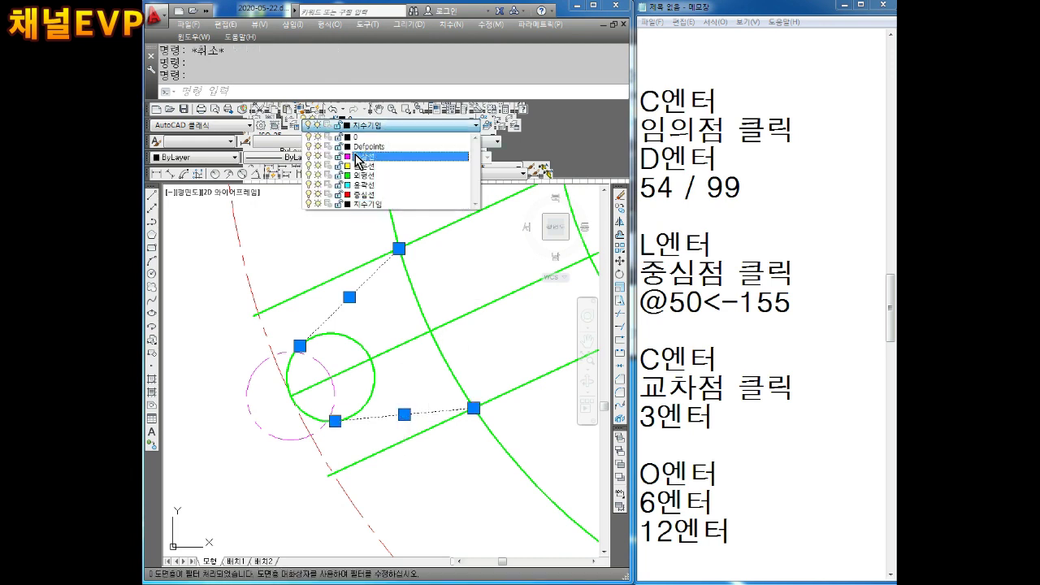
click(382, 155)
key(Escape)
key(Escape)
scroll(361, 325, down, 3)
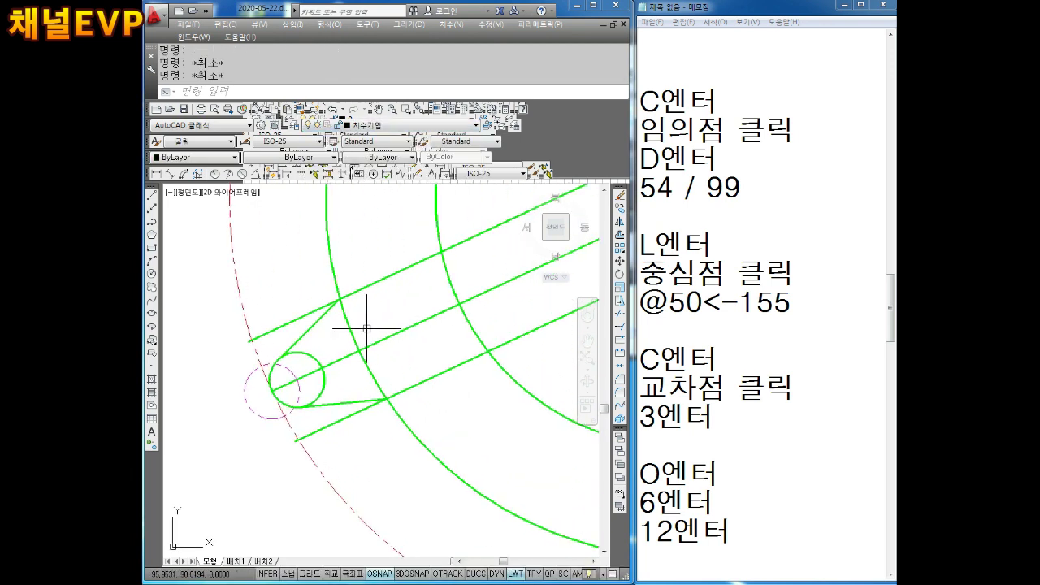
scroll(366, 341, down, 2)
scroll(354, 350, up, 2)
text(TR)
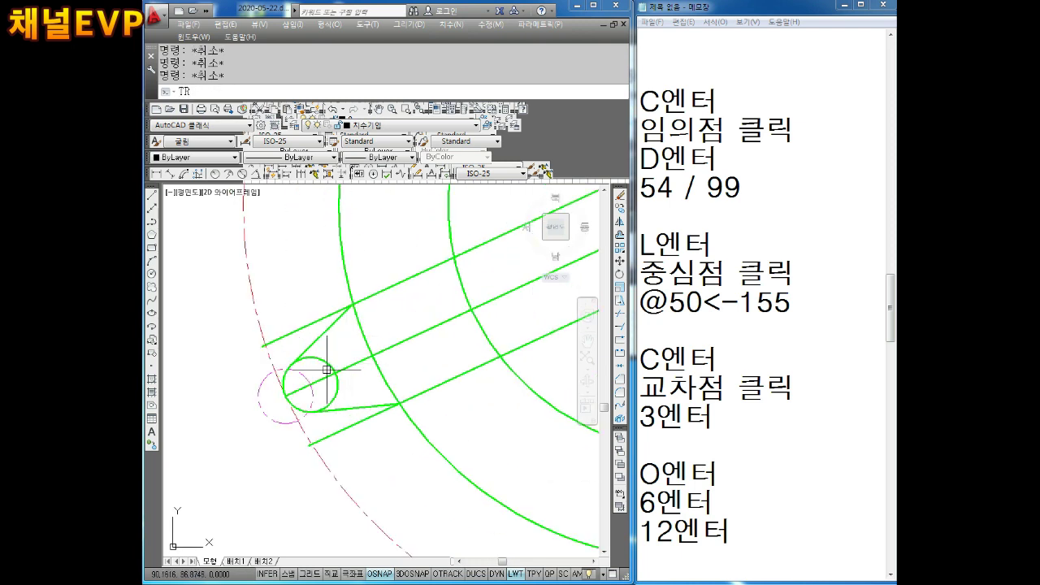
- Delete the small leftover green segment and the magenta dashed circle
key(Return)
key(Return)
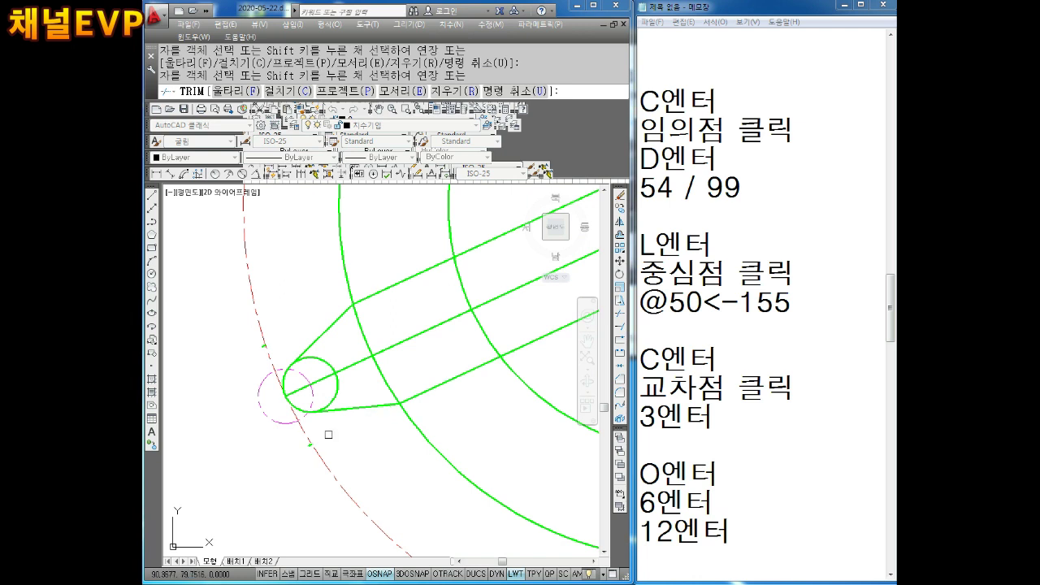
scroll(328, 434, up, 1)
key(Escape)
click(301, 441)
key(Delete)
scroll(295, 391, up, 1)
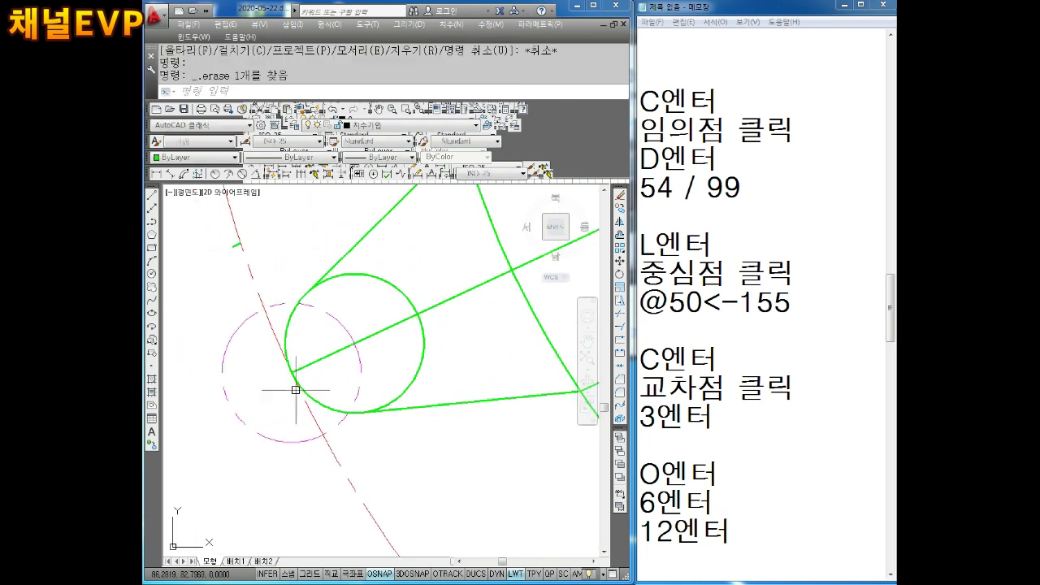
click(235, 244)
key(Escape)
key(Escape)
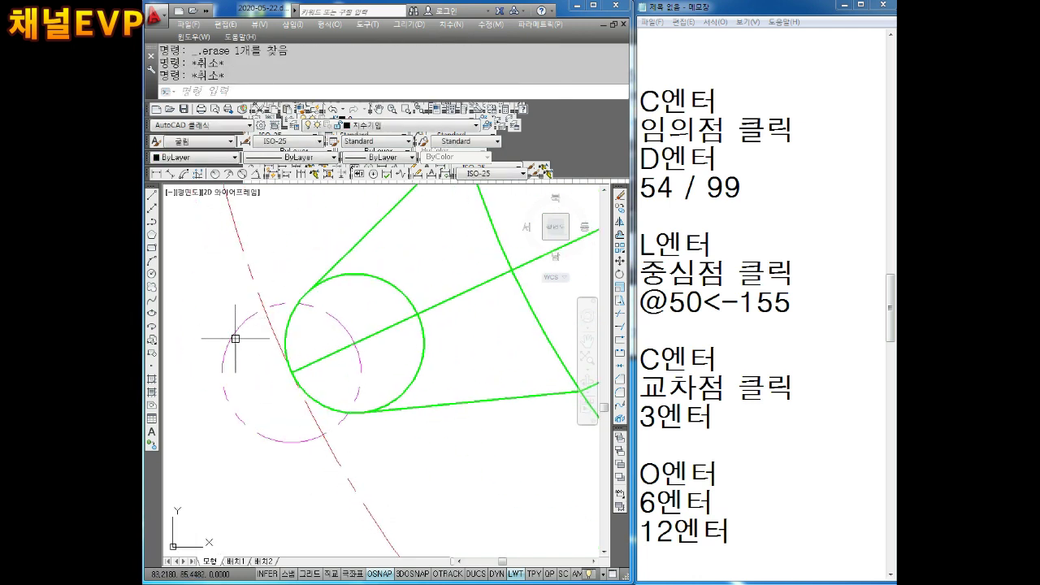
click(235, 338)
key(Delete)
scroll(238, 341, down, 2)
key(Escape)
key(Escape)
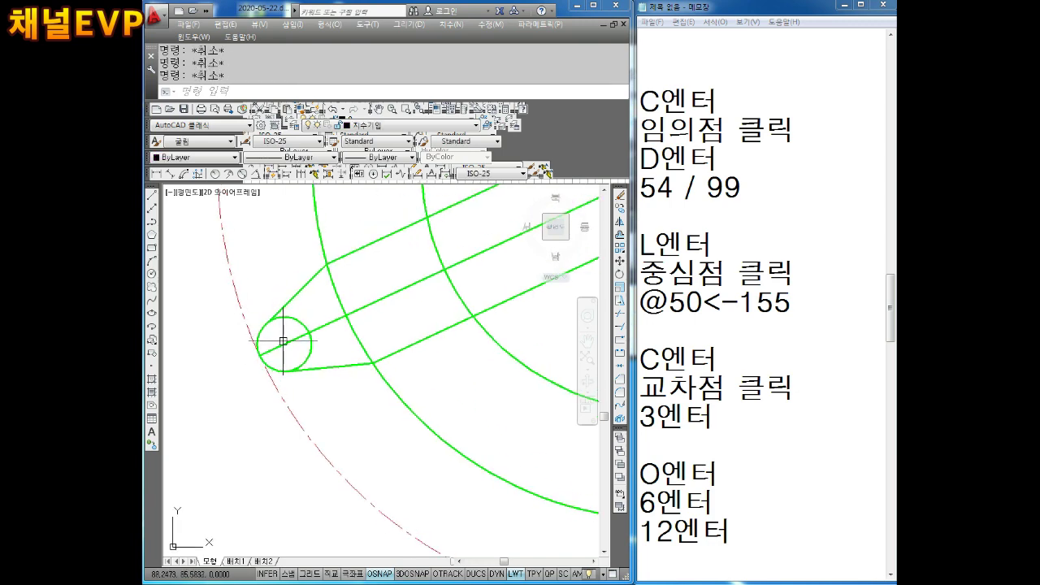
text(TR)
- Trim away the inner part of the small circle to round off the tip, keeping the outer circle
key(Return)
middle_drag(341, 371, 333, 364)
key(Return)
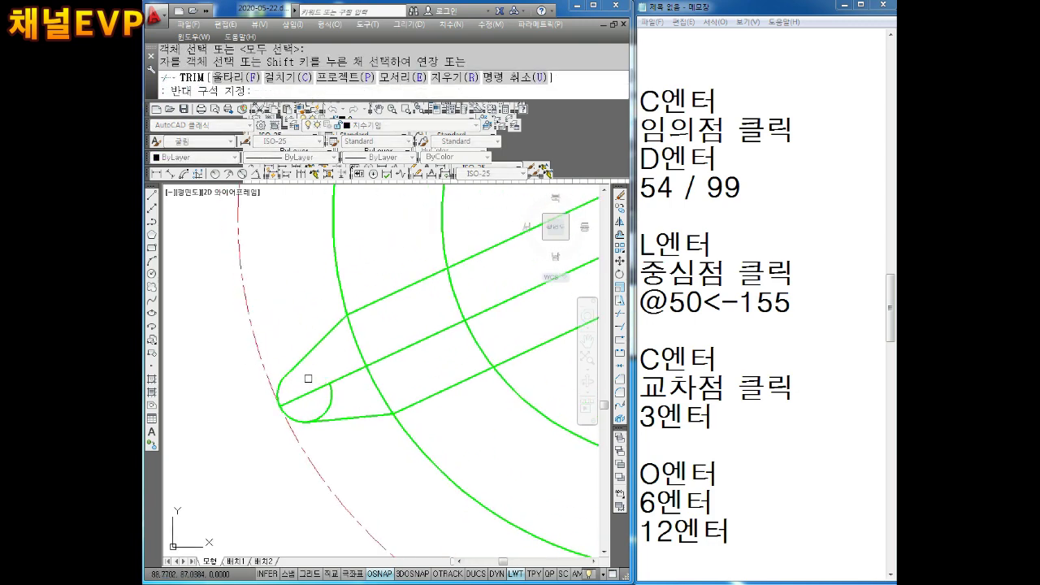
click(331, 400)
scroll(355, 372, down, 2)
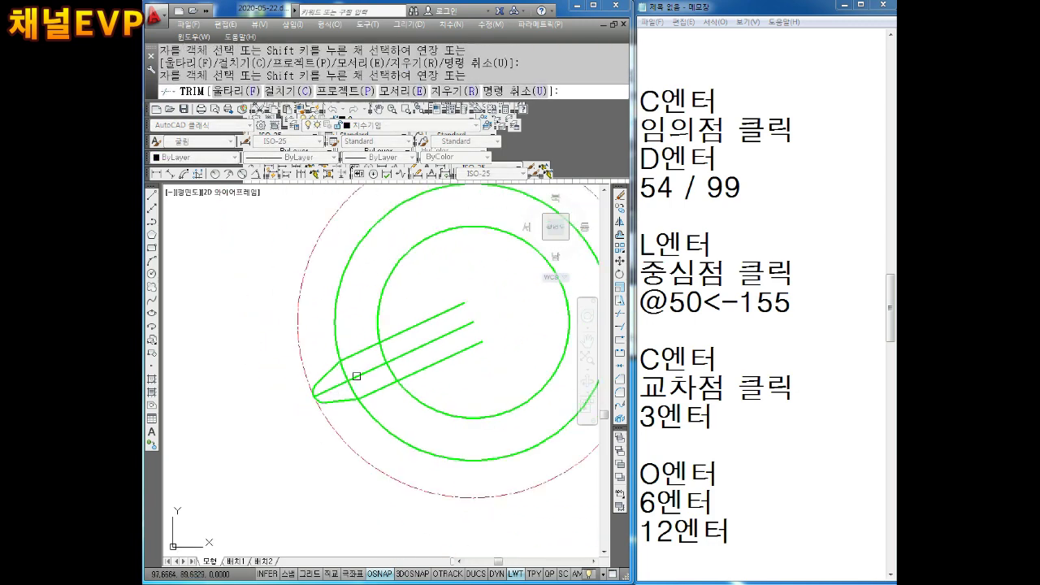
scroll(325, 333, down, 1)
click(309, 302)
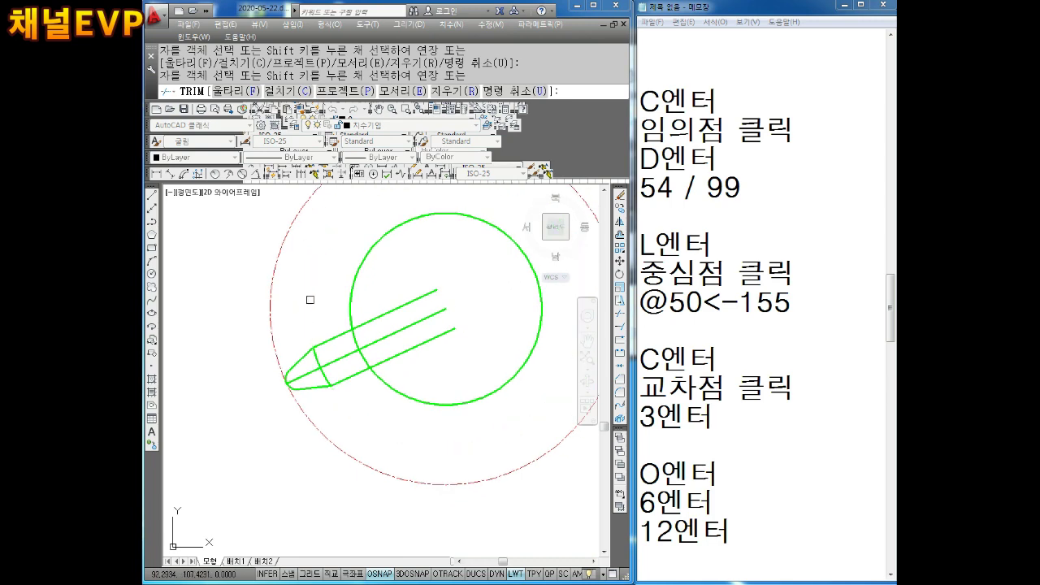
scroll(309, 300, up, 3)
key(ctrl+z)
key(Escape)
key(Escape)
scroll(321, 376, down, 3)
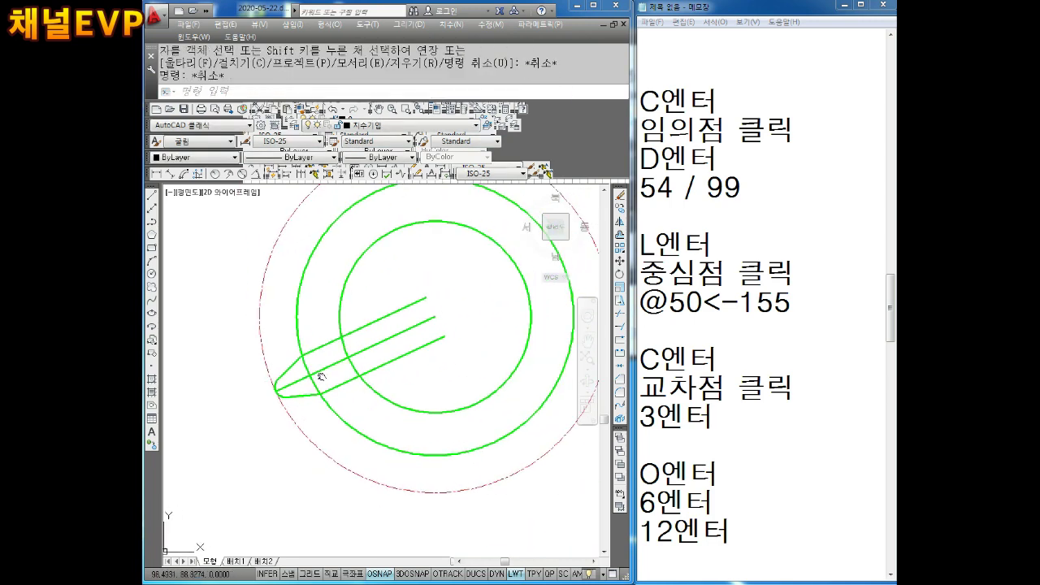
scroll(334, 375, up, 2)
key(Escape)
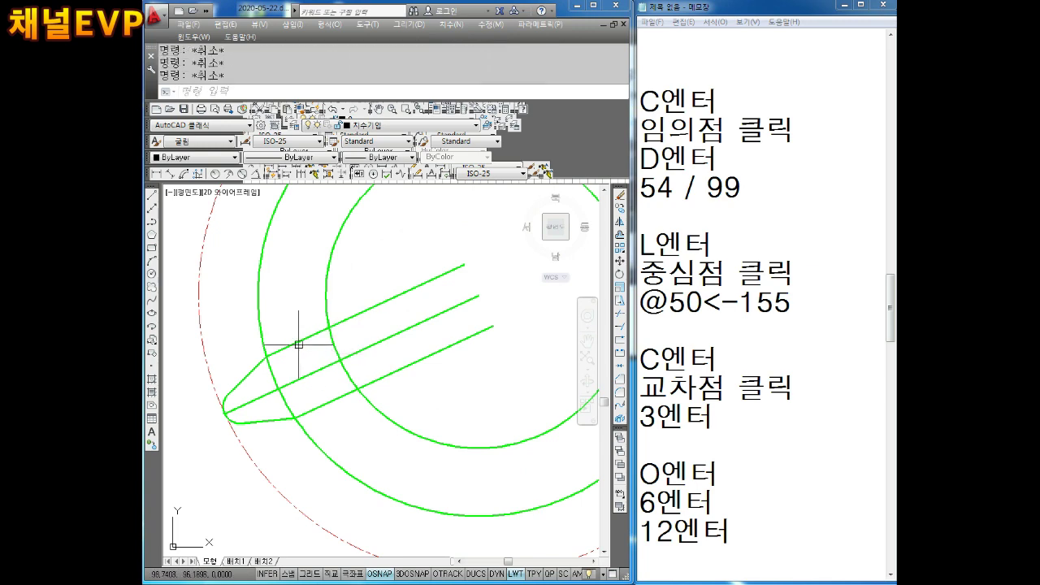
- Erase the upper and lower parallel lines
click(284, 348)
key(Delete)
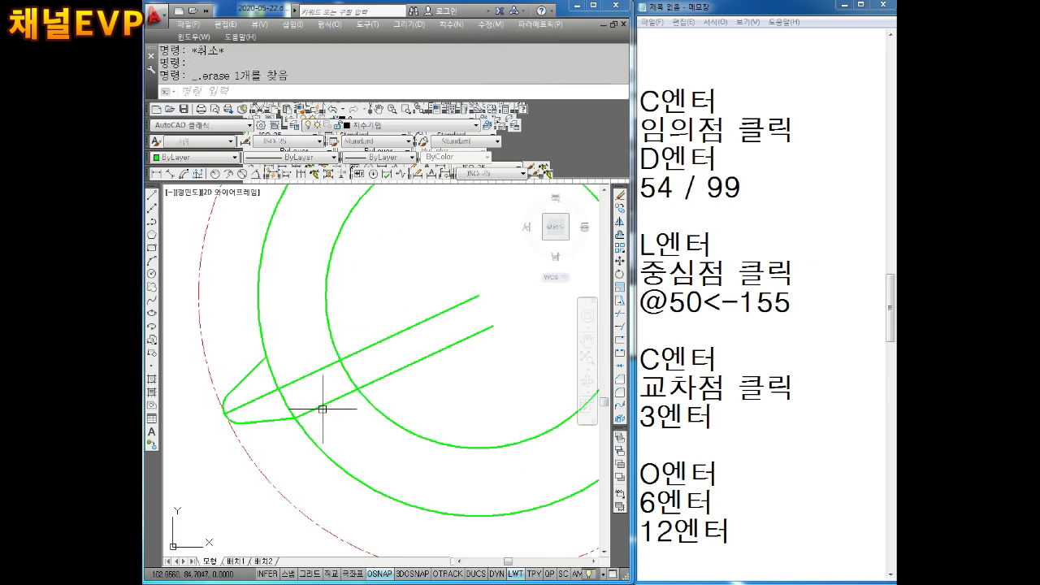
click(321, 407)
key(Delete)
scroll(395, 414, down, 2)
scroll(380, 406, down, 2)
scroll(381, 406, up, 2)
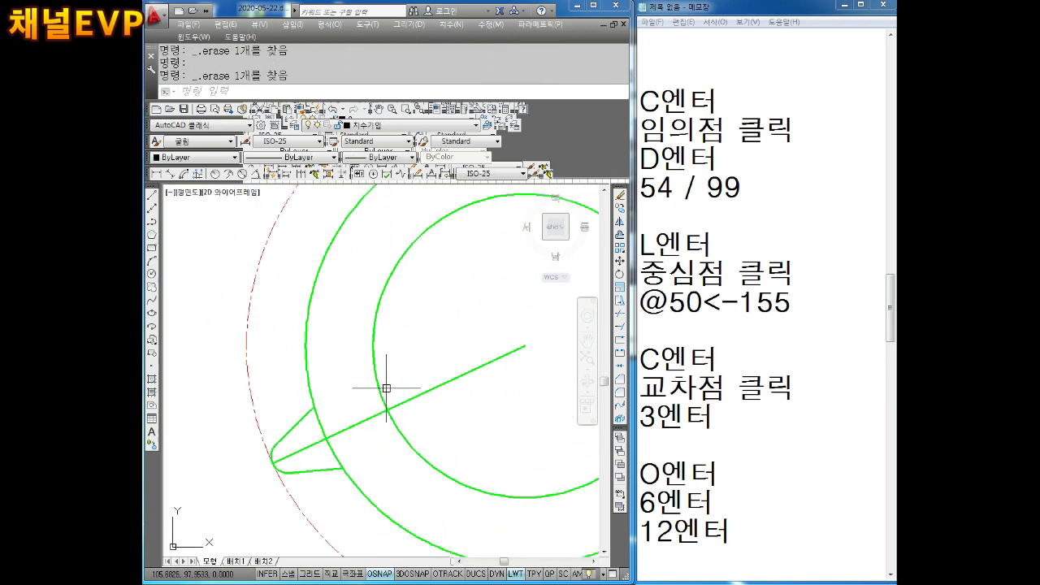
scroll(382, 388, up, 2)
scroll(372, 414, down, 1)
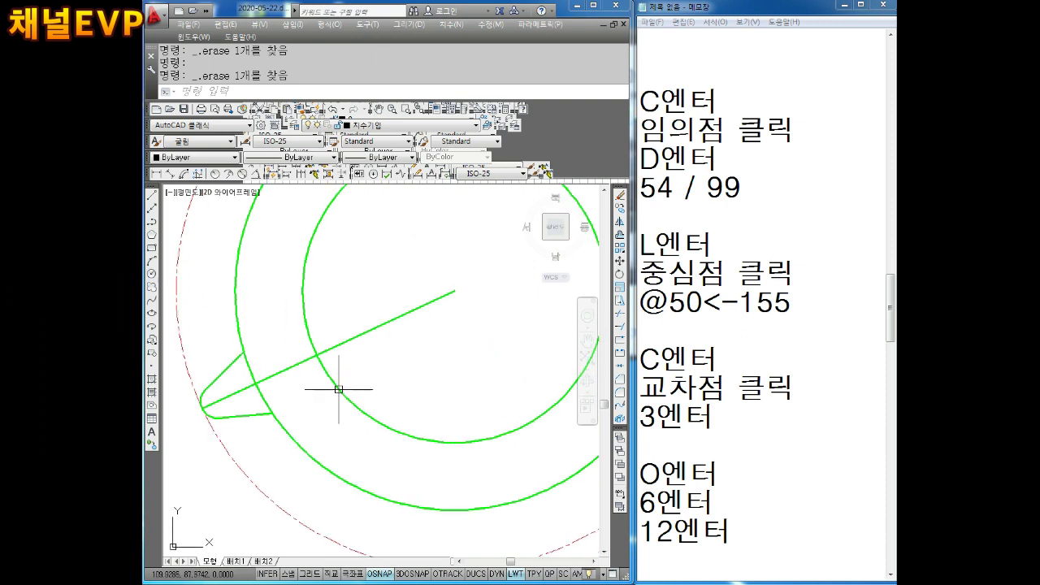
- Put the remaining middle line on the red centerline layer
click(387, 325)
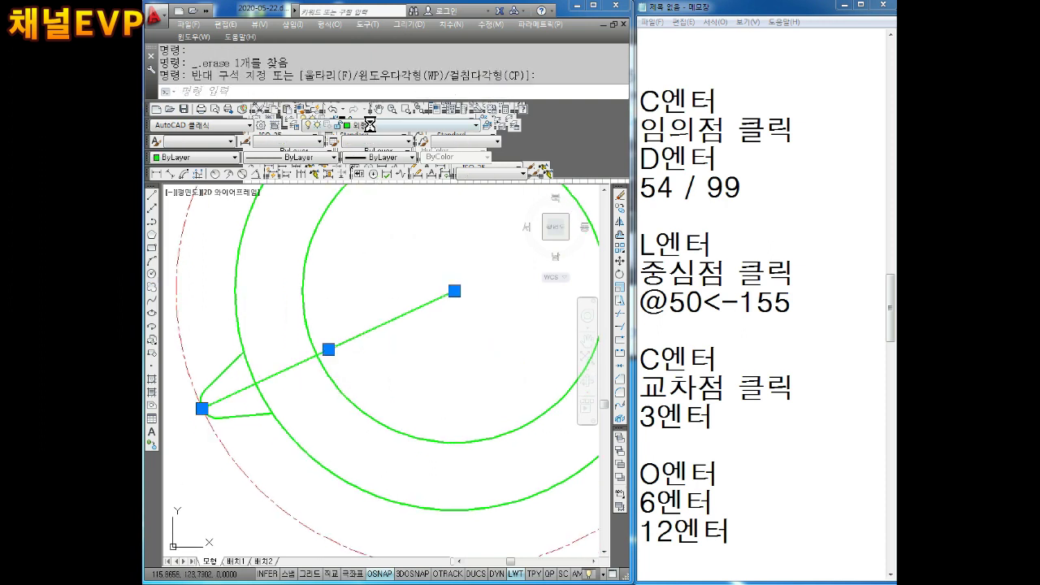
click(370, 124)
click(383, 176)
key(Escape)
scroll(390, 365, down, 2)
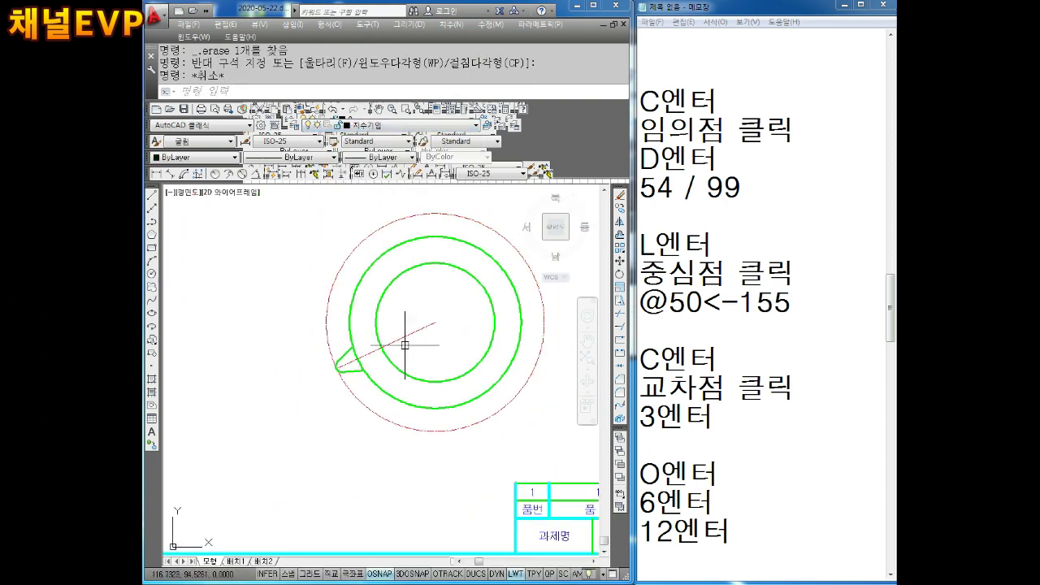
scroll(405, 344, up, 2)
scroll(319, 384, up, 2)
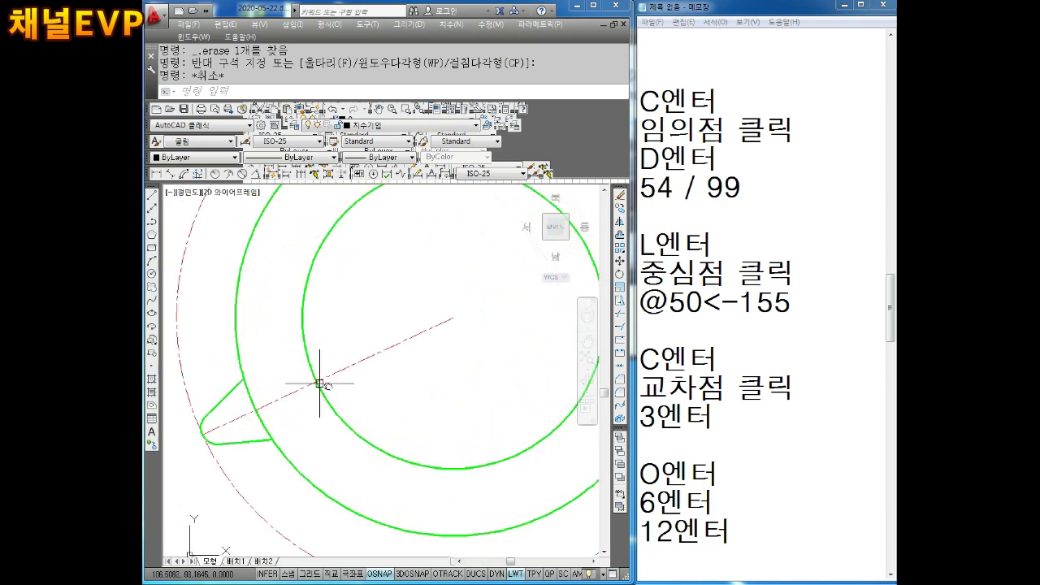
scroll(319, 384, up, 2)
key(Escape)
key(Escape)
text(L)
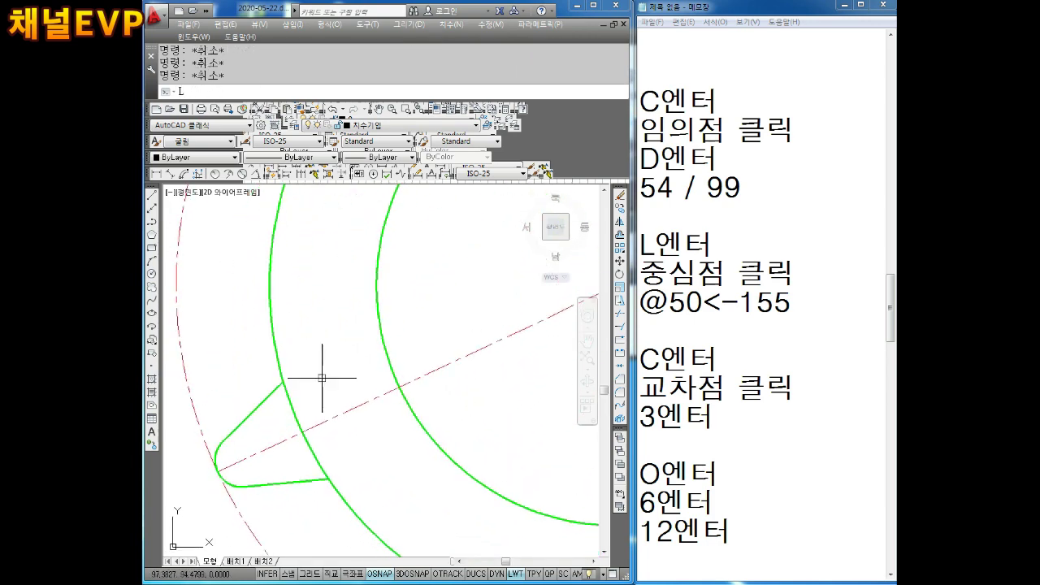
- Draw a line from the tip's upper corner at the outer circle to the circles' centre
key(Return)
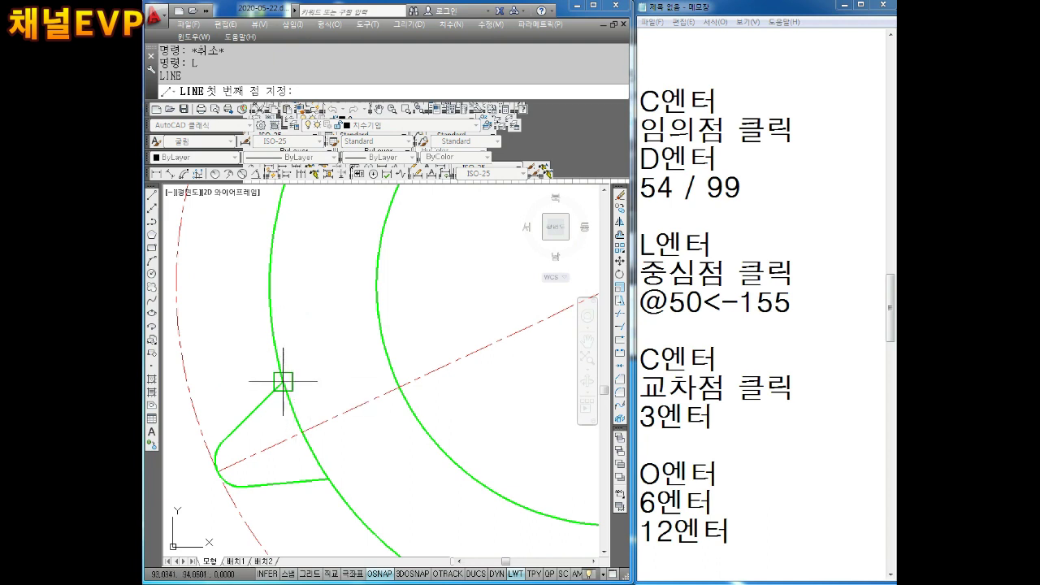
click(284, 381)
scroll(339, 372, down, 3)
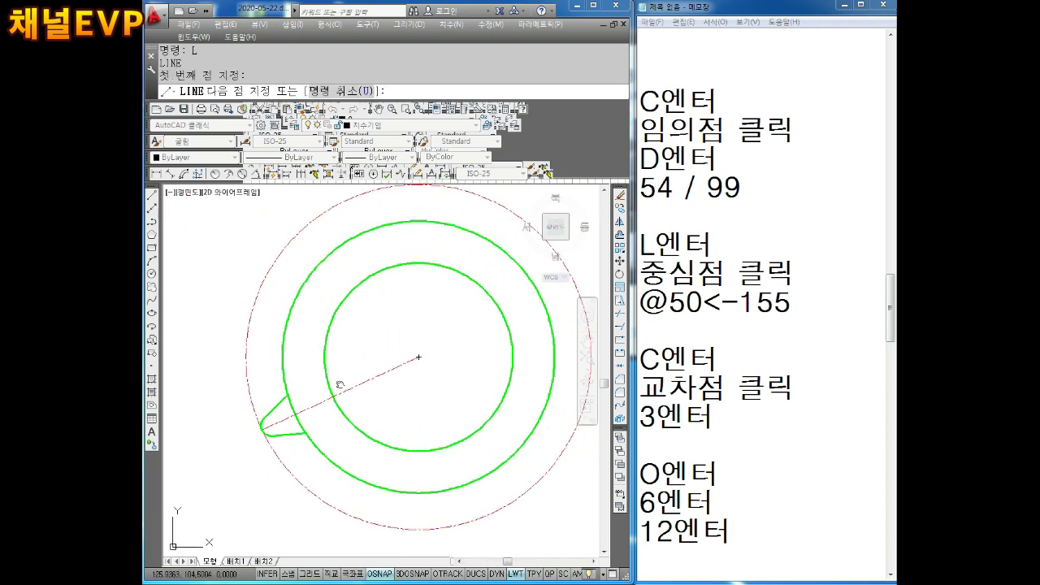
key(Escape)
key(Escape)
scroll(344, 371, up, 3)
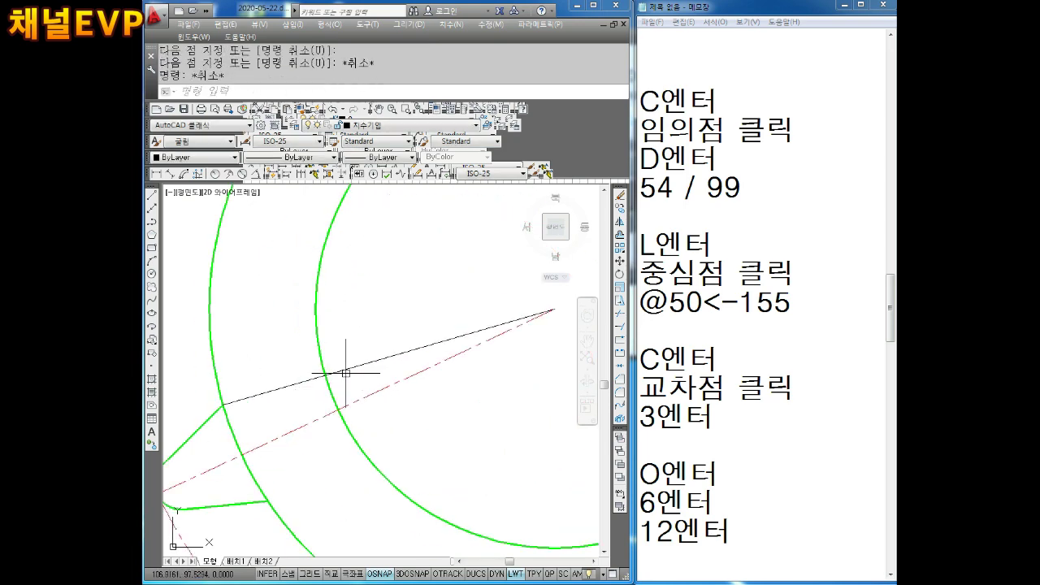
- Put the new line on the green outline layer
click(344, 367)
click(391, 129)
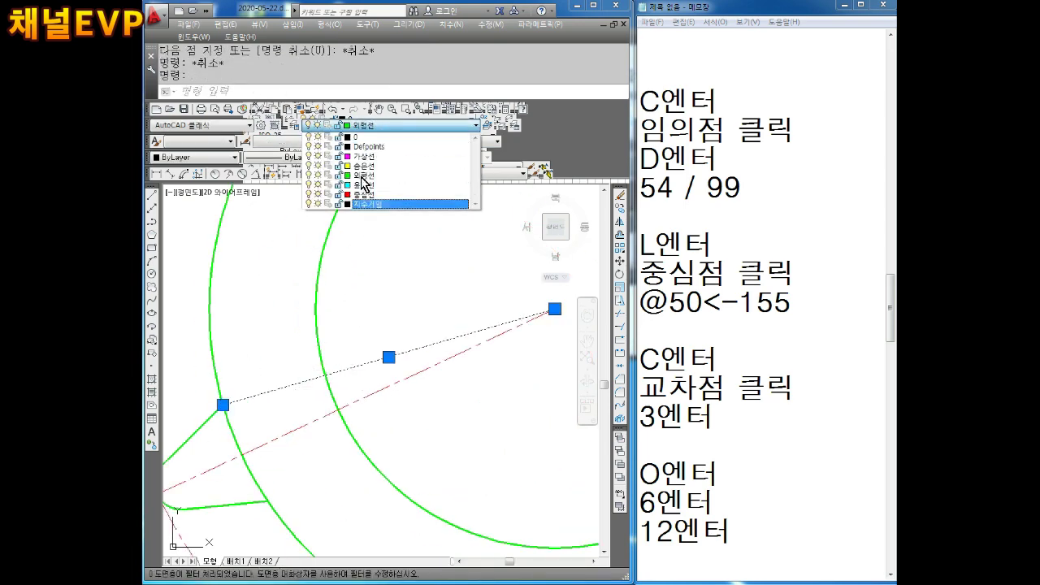
click(382, 204)
key(Escape)
scroll(360, 263, down, 3)
scroll(344, 331, up, 2)
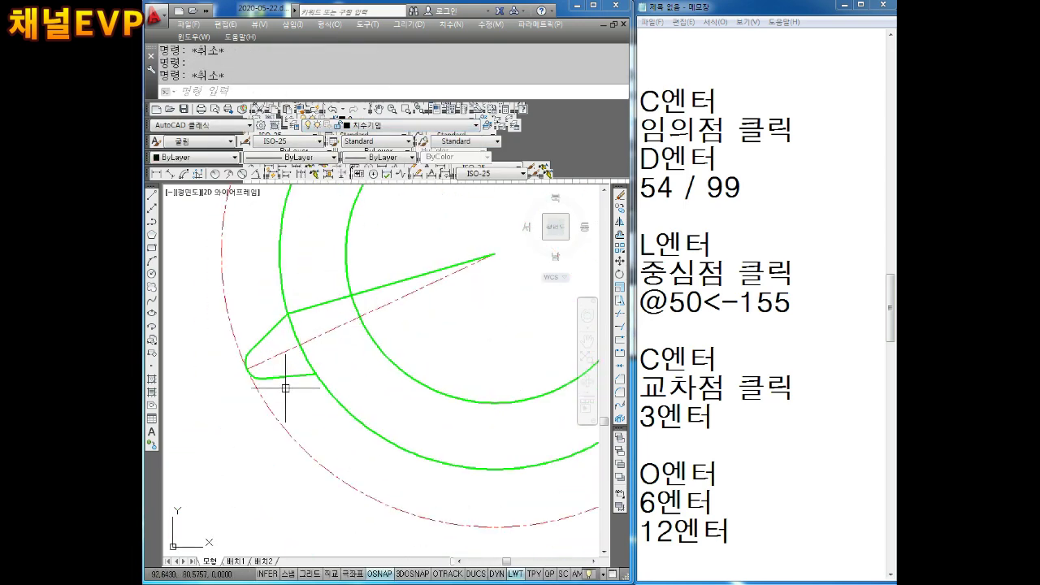
middle_drag(386, 293, 427, 382)
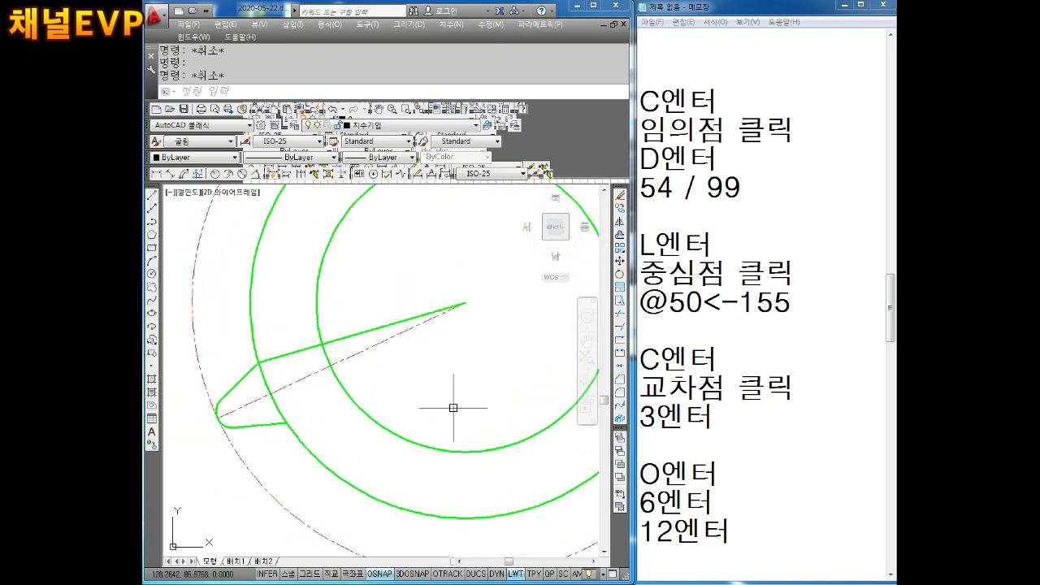
scroll(361, 410, down, 4)
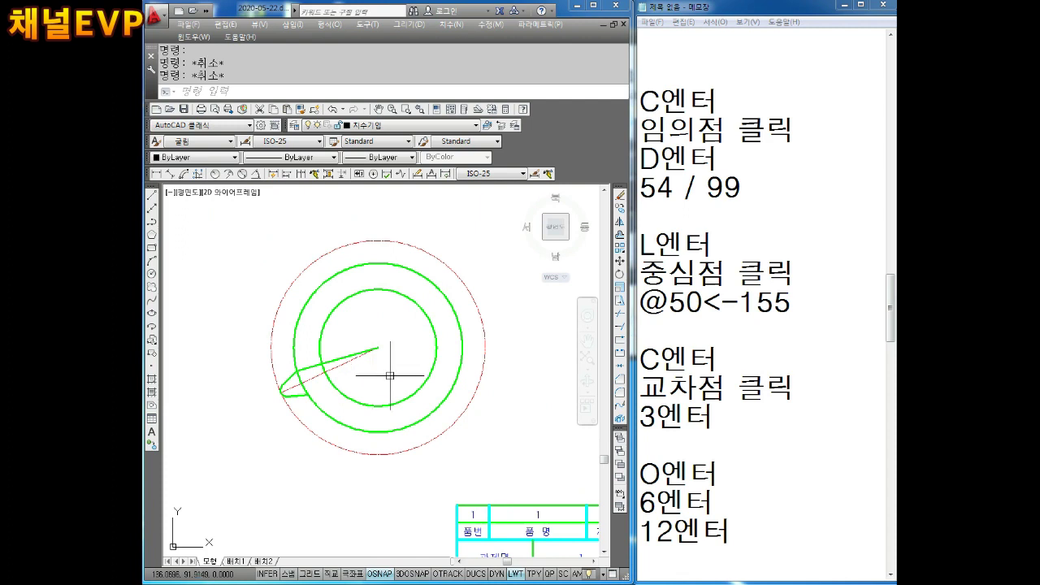
scroll(459, 357, up, 2)
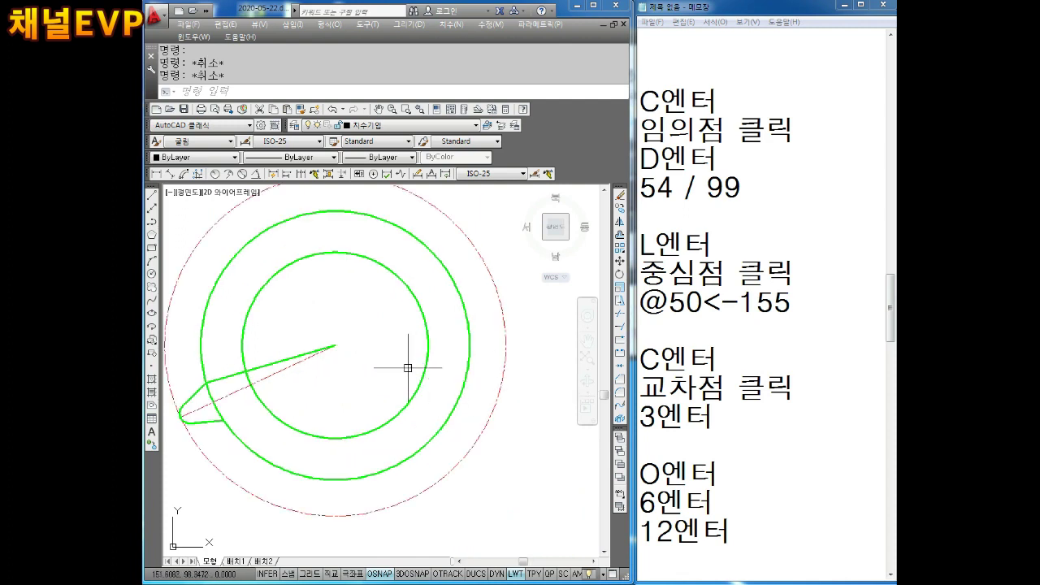
- Write 'L엔터', '원의 중심점 클릭' and '우방향 82.5' on new lines at the end of the notes
drag(642, 532, 664, 554)
click(665, 554)
key(Return)
key(Return)
key(Return)
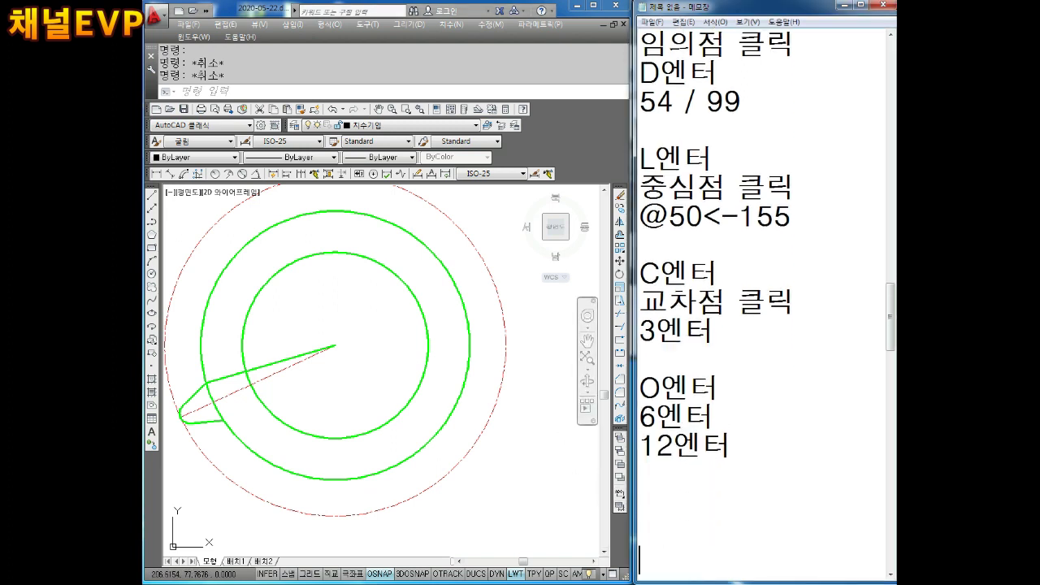
text(ㄴ엔터)
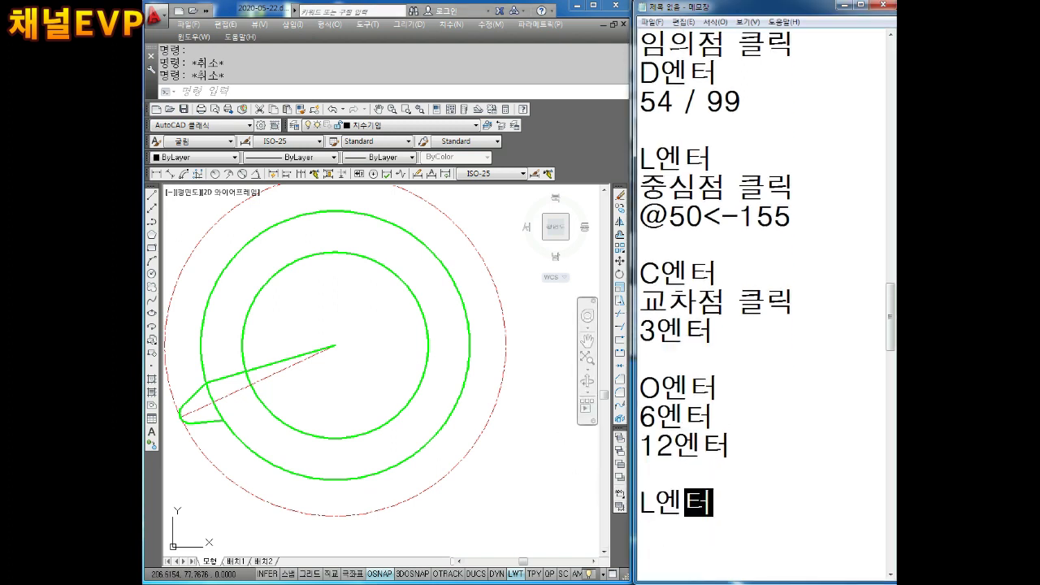
key(Return)
text(원)
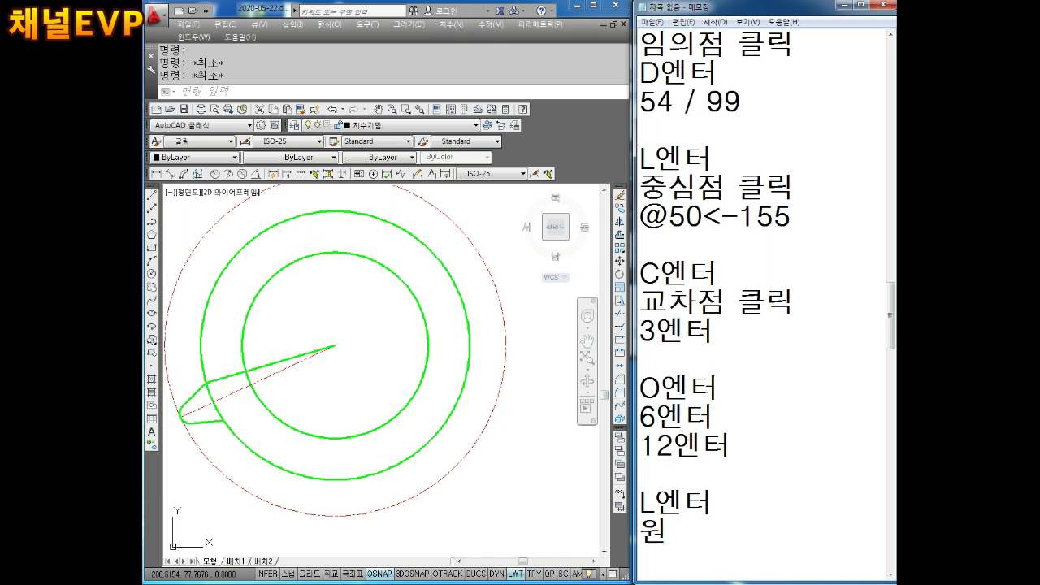
text(의 중ㅅ심 저)
key(BackSpace)
key(BackSpace)
key(BackSpace)
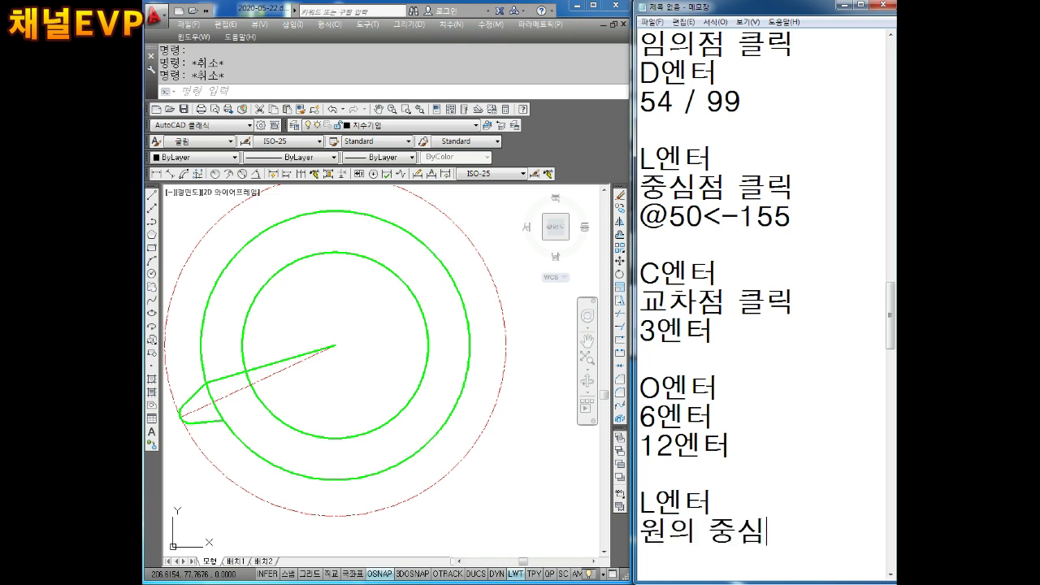
text(점 클릭)
key(Return)
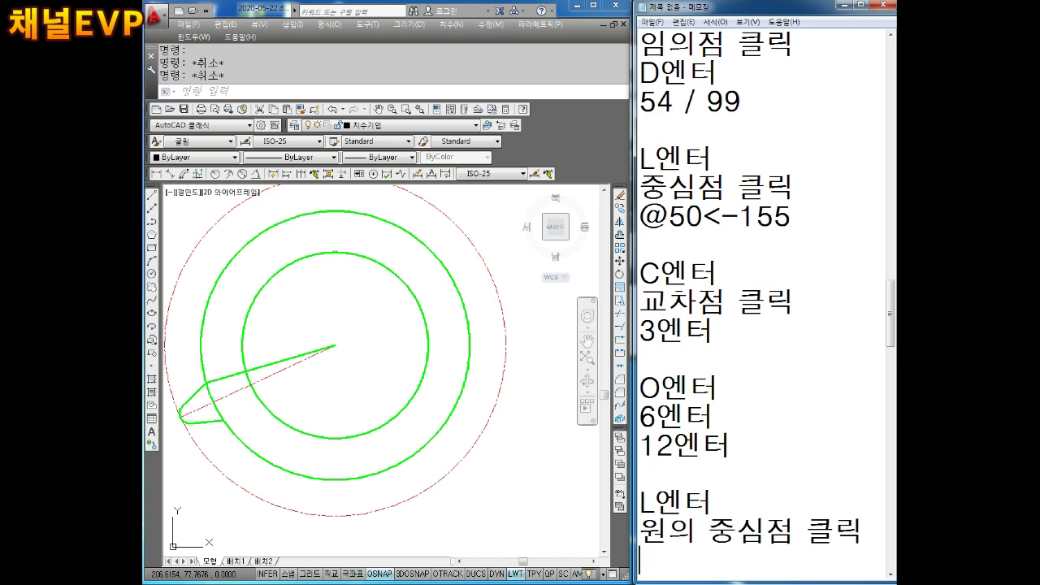
text(우방향 82.5)
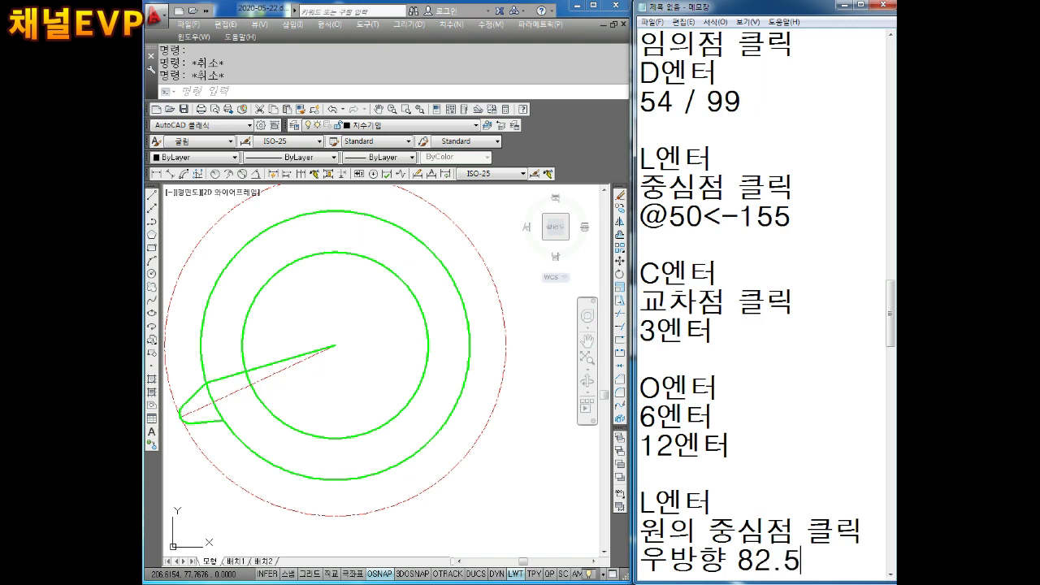
key(Return)
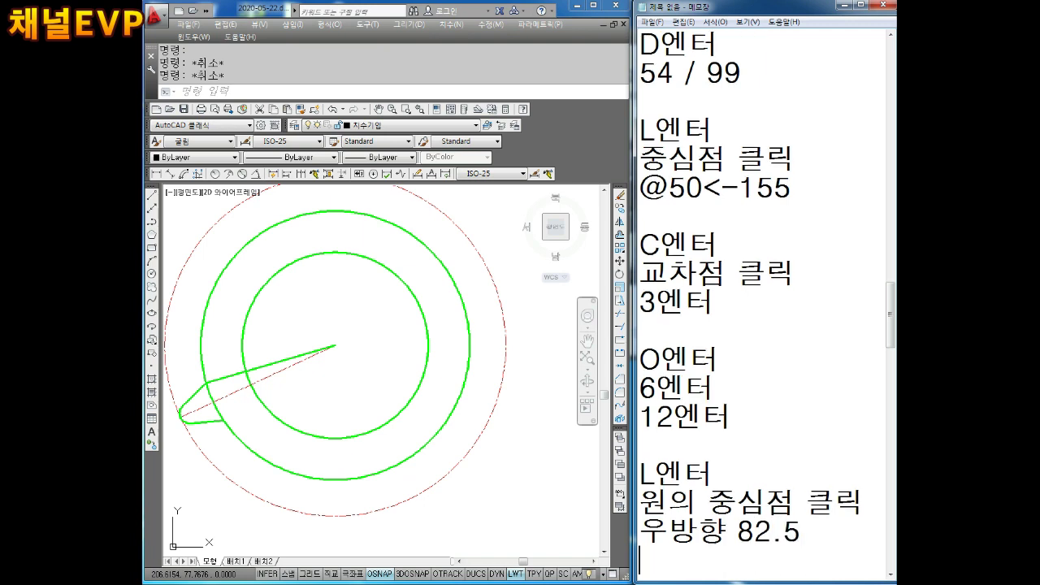
click(293, 423)
- Draw an 82.5-long horizontal line rightward from the circles' centre with Ortho on
text(L)
key(Return)
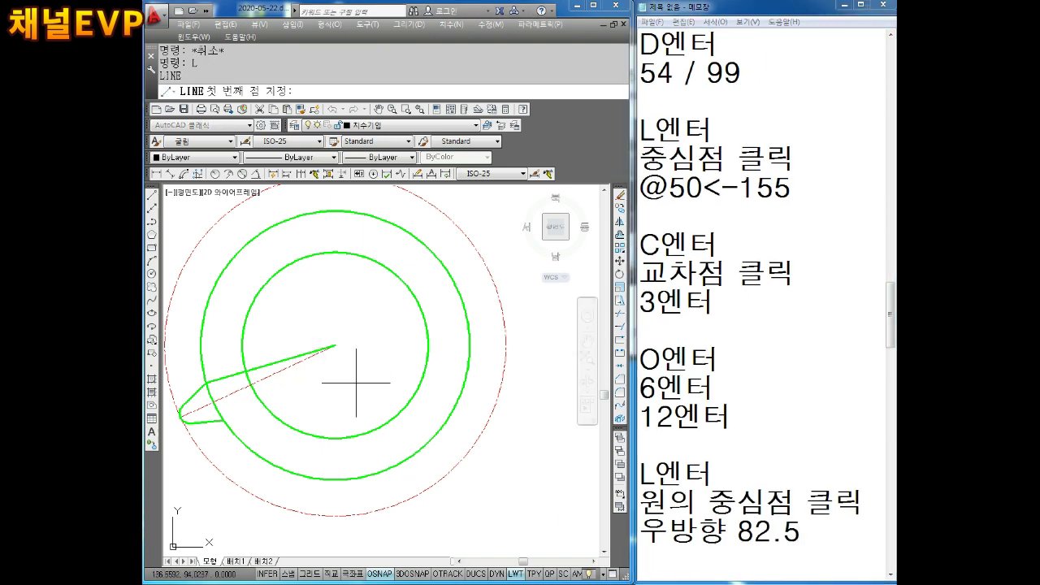
scroll(352, 376, up, 2)
click(325, 327)
middle_drag(510, 335, 314, 358)
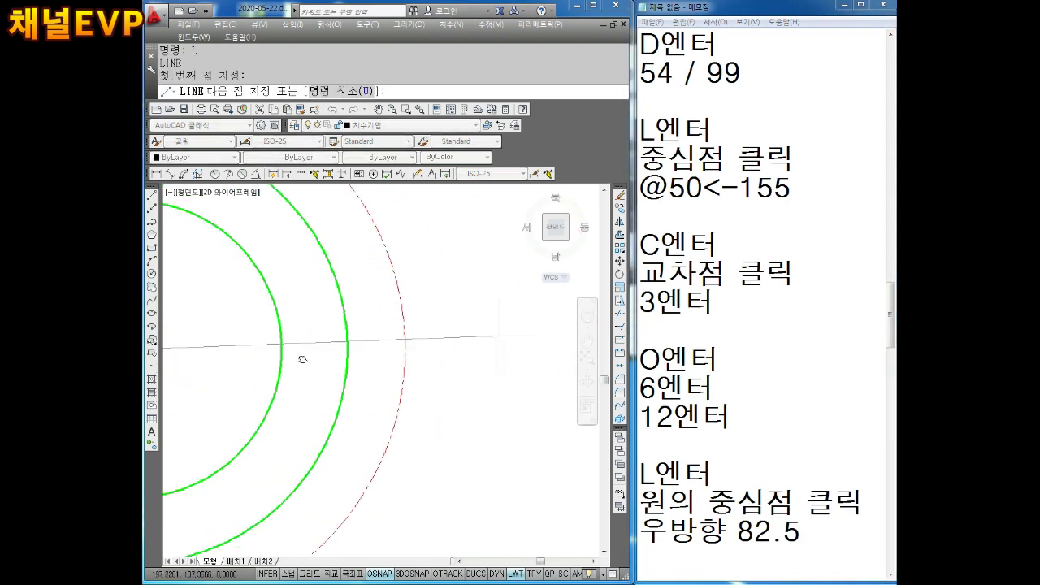
key(F8)
text(2.5)
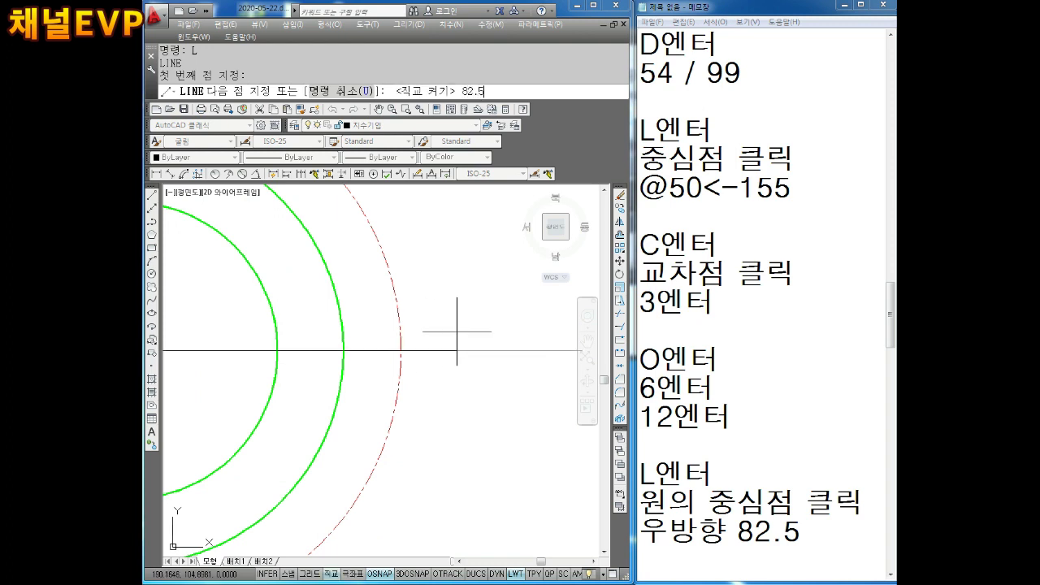
key(Return)
scroll(455, 383, down, 4)
scroll(458, 379, down, 1)
key(Escape)
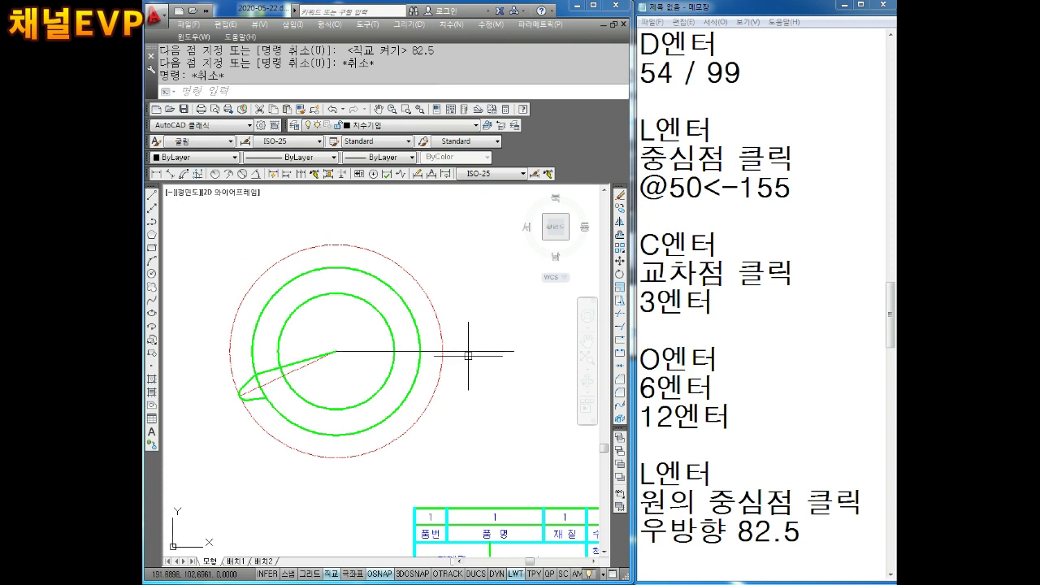
scroll(451, 351, up, 1)
scroll(458, 344, up, 2)
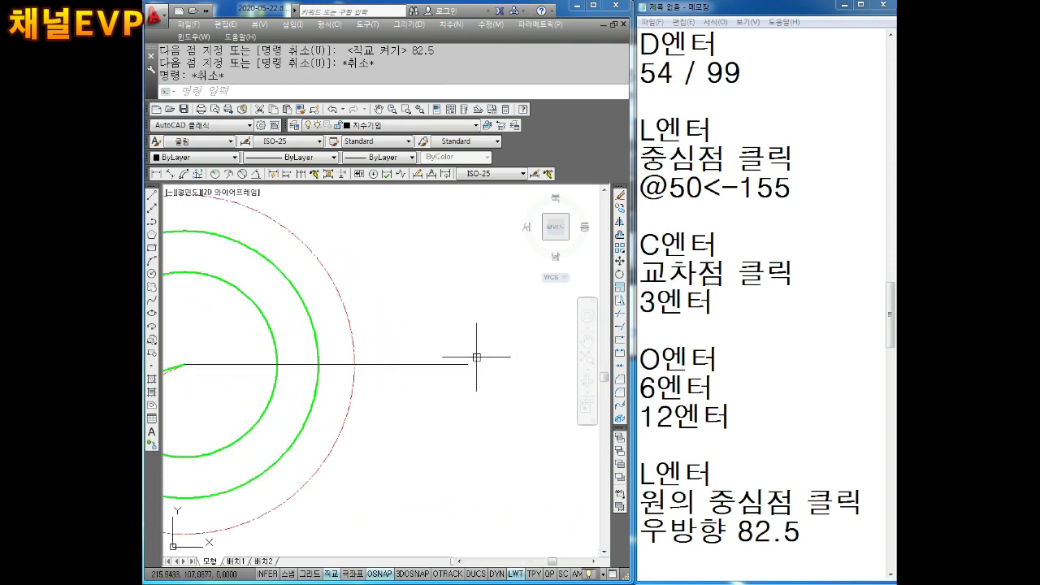
- Draw a 27-diameter circle centred on the line's right endpoint
text(c)
key(Return)
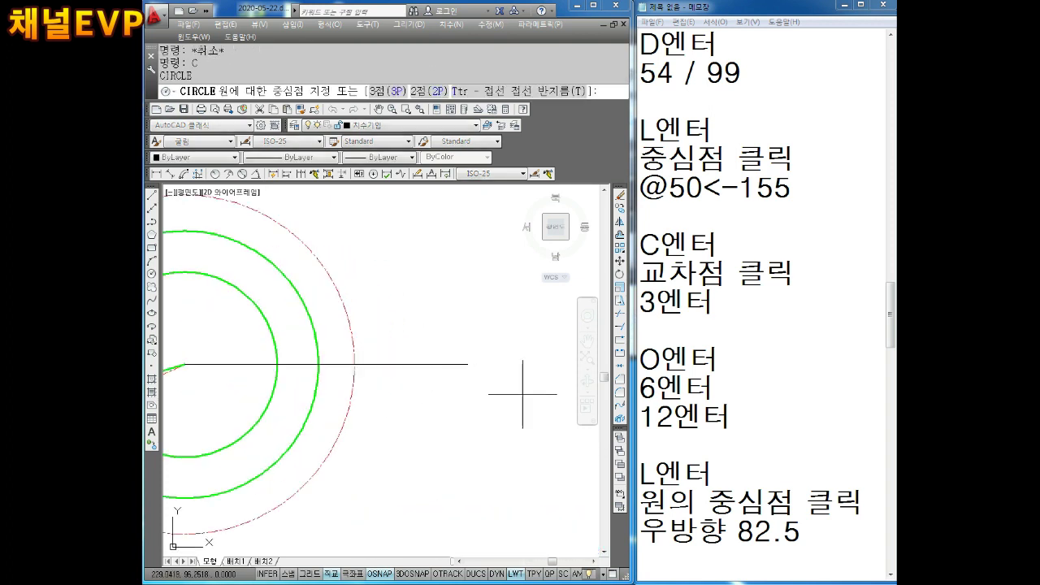
click(468, 365)
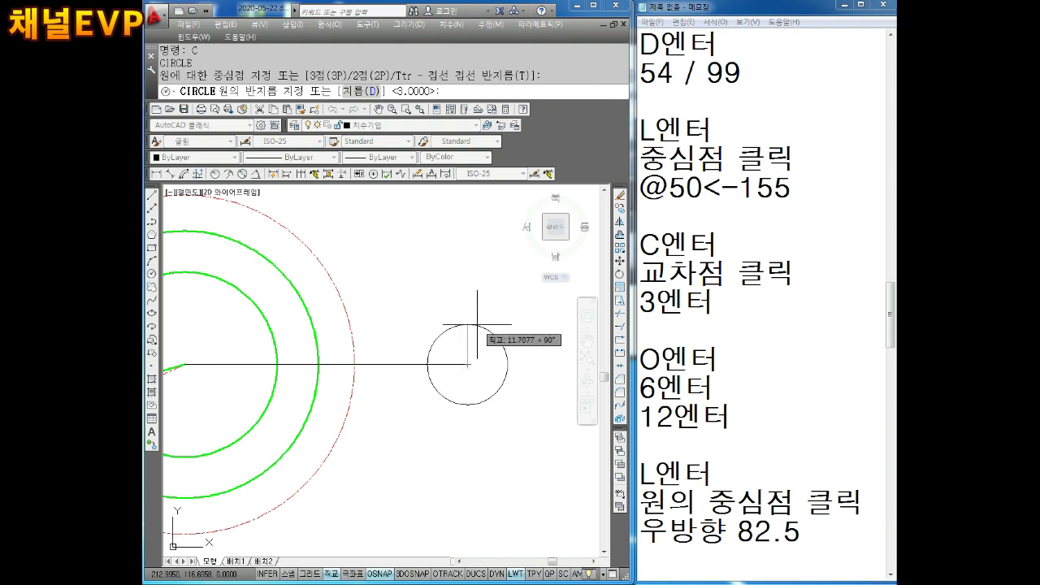
text(d)
key(Return)
text(27)
key(Return)
key(Escape)
key(Escape)
scroll(441, 341, down, 2)
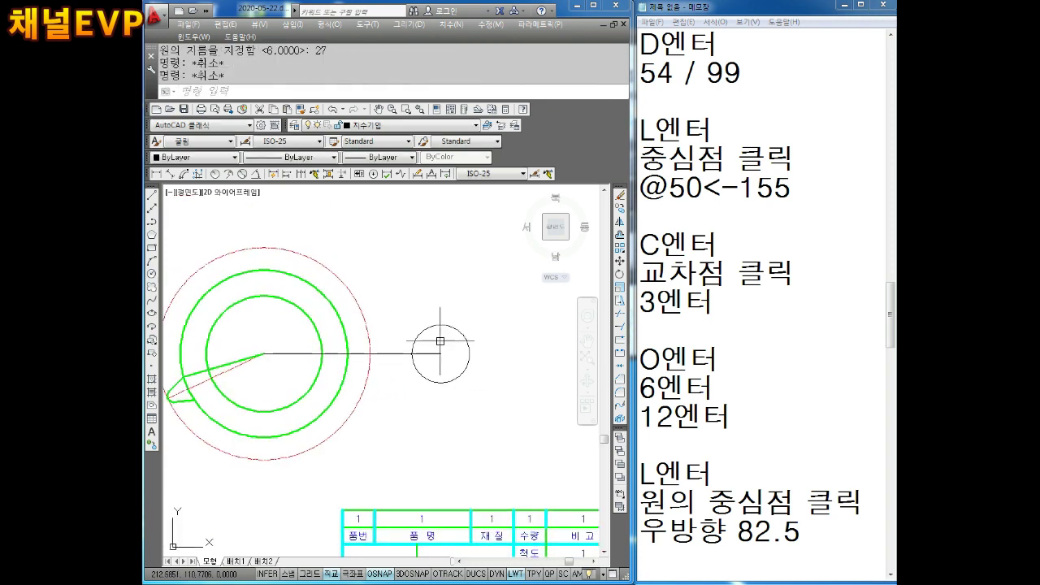
key(Escape)
click(817, 548)
key(Return)
key(Return)
key(Return)
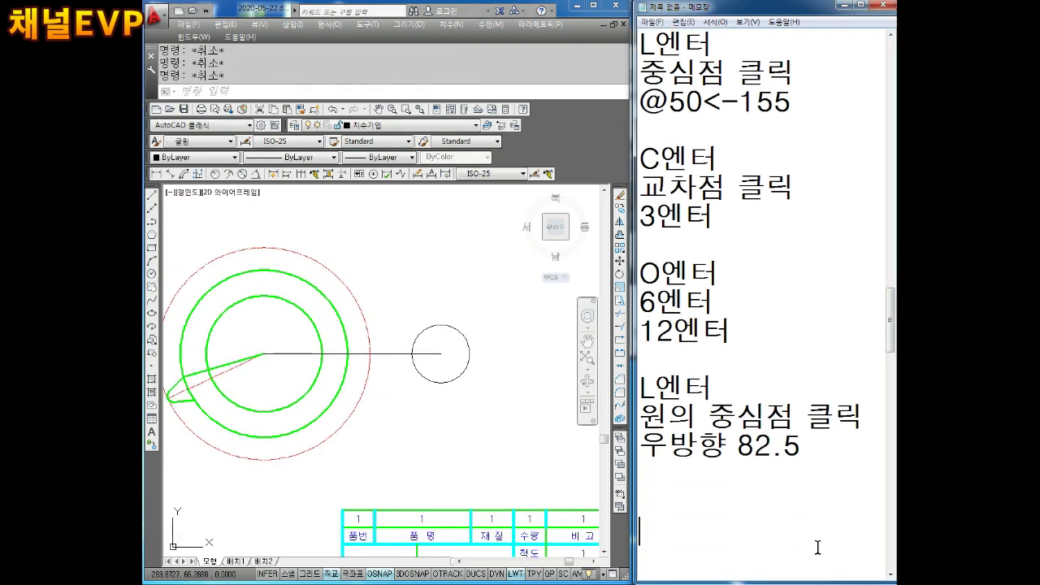
- Write 'C엔터', '끝점 클릭', 'D엔터' and '27엔터' on separate lines in the notes
text(ㅊ)
key(BackSpace)
text(ㅊ)
key(BackSpace)
text(C에ㄴ터)
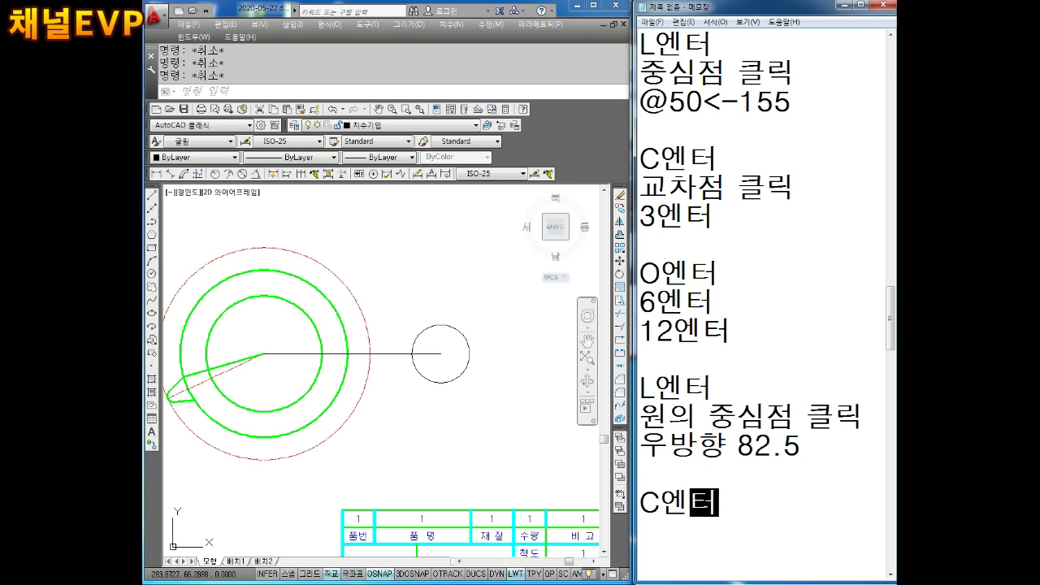
key(Return)
text(ㄲㅡㄷㅈㅓㅁ)
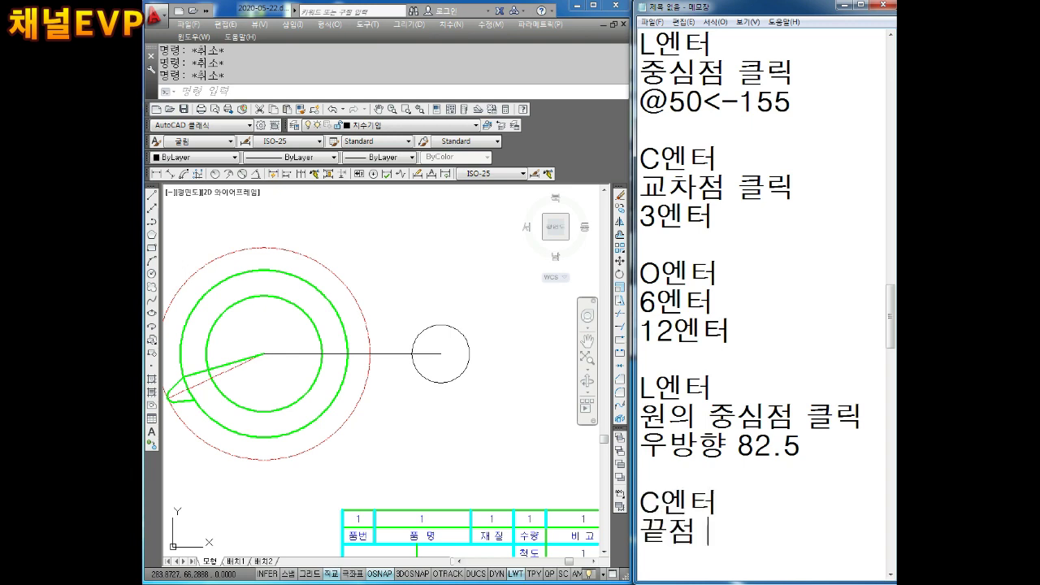
text( 클릭)
key(Return)
text(엔ㅌ)
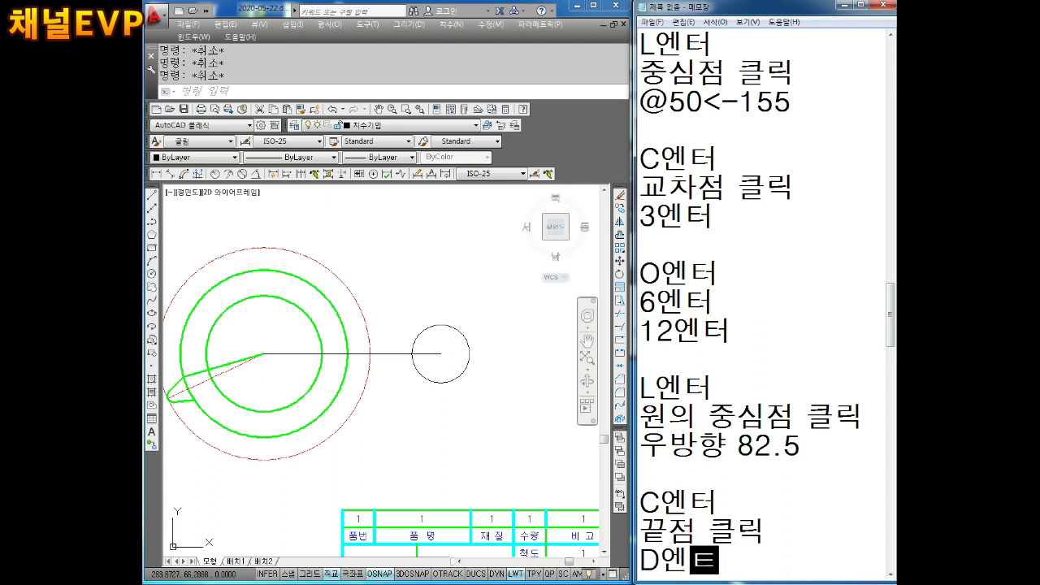
text(터)
key(Return)
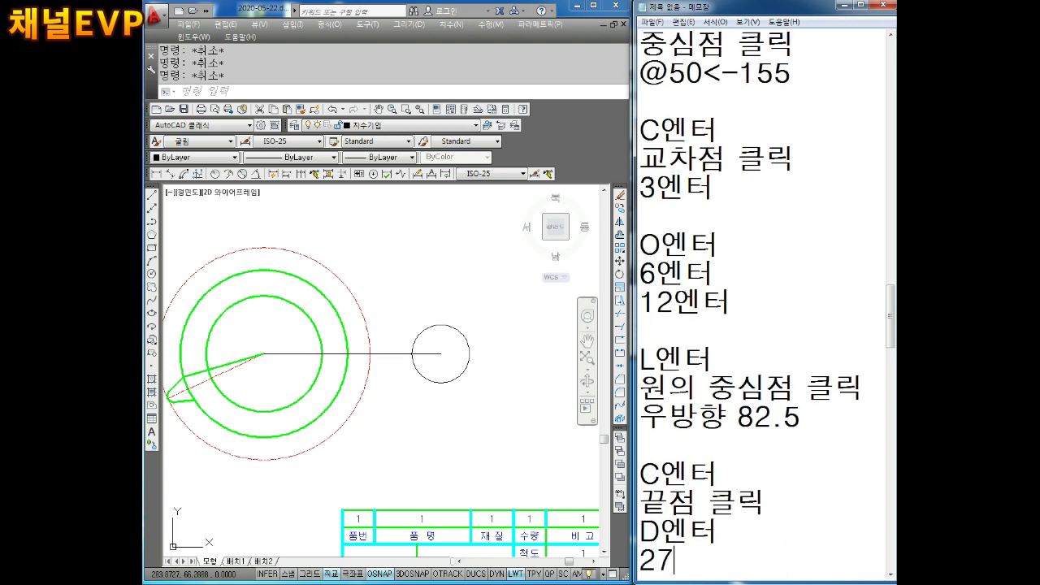
text(엔터)
key(Return)
key(Return)
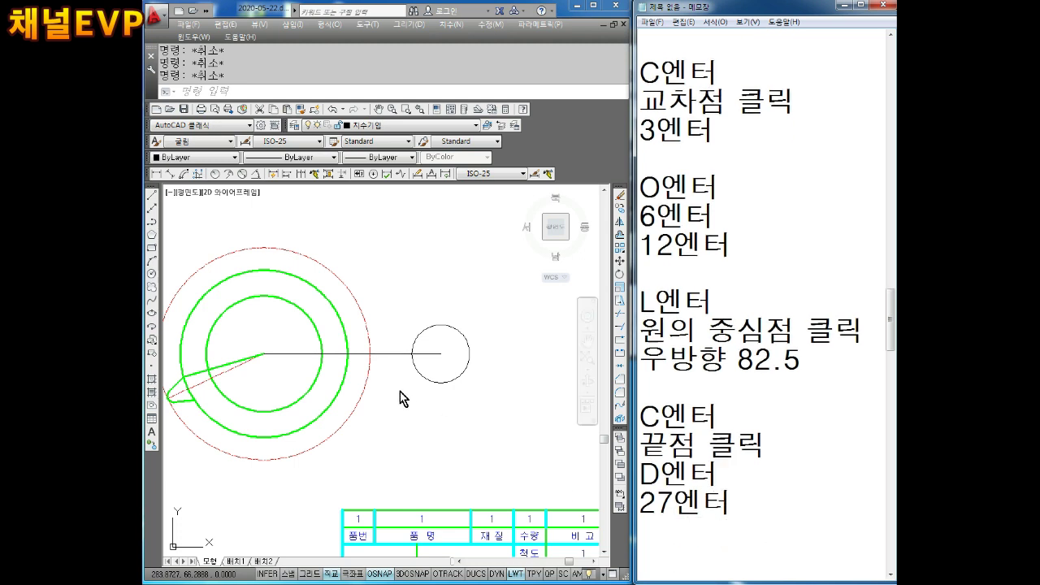
- Window-select the 82.5 line and 27-diameter circle and move them onto the 중심선 layer
click(400, 399)
scroll(446, 374, up, 2)
click(502, 241)
click(349, 413)
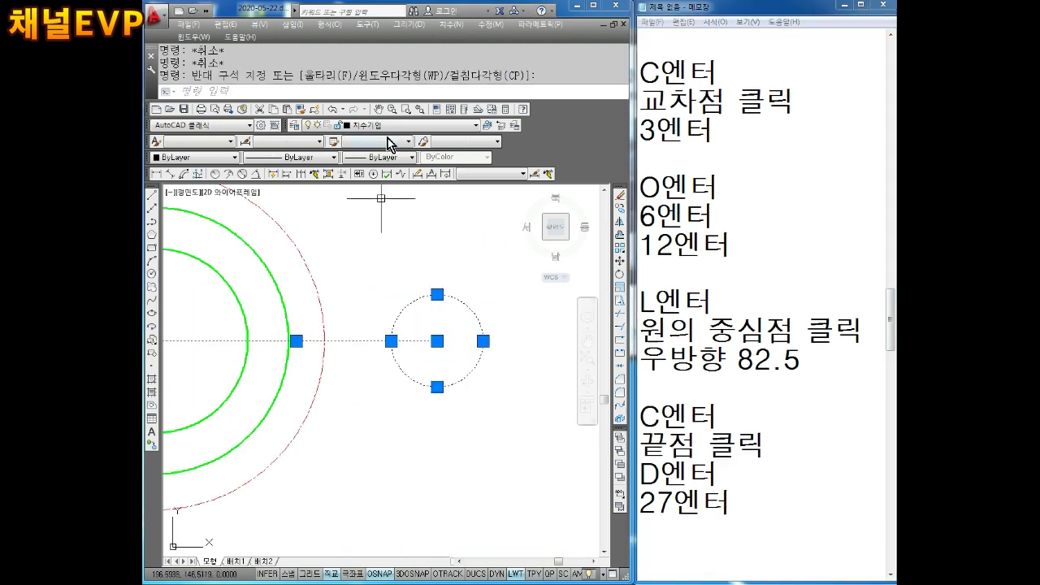
click(390, 126)
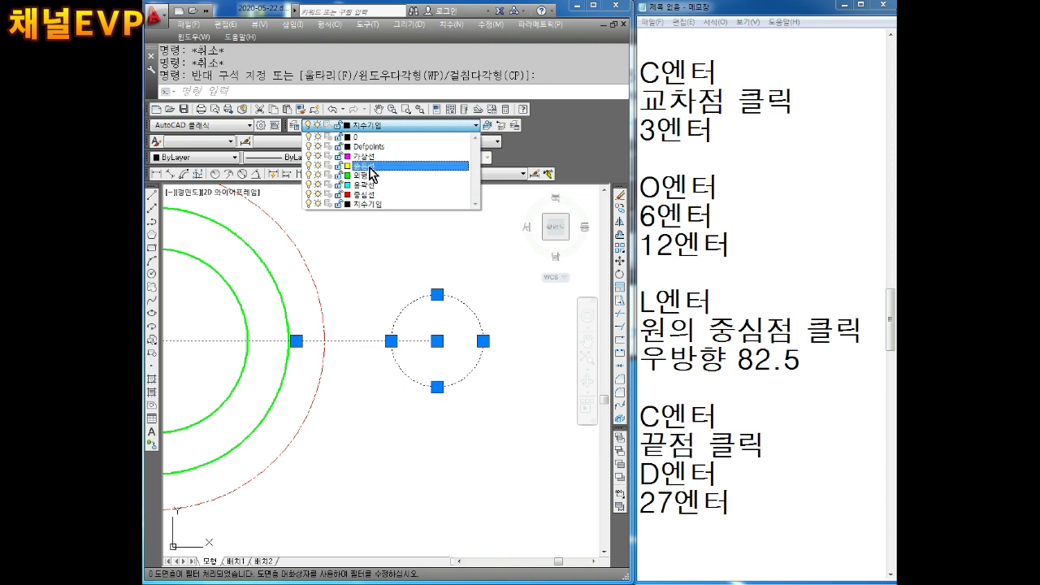
click(362, 194)
key(Escape)
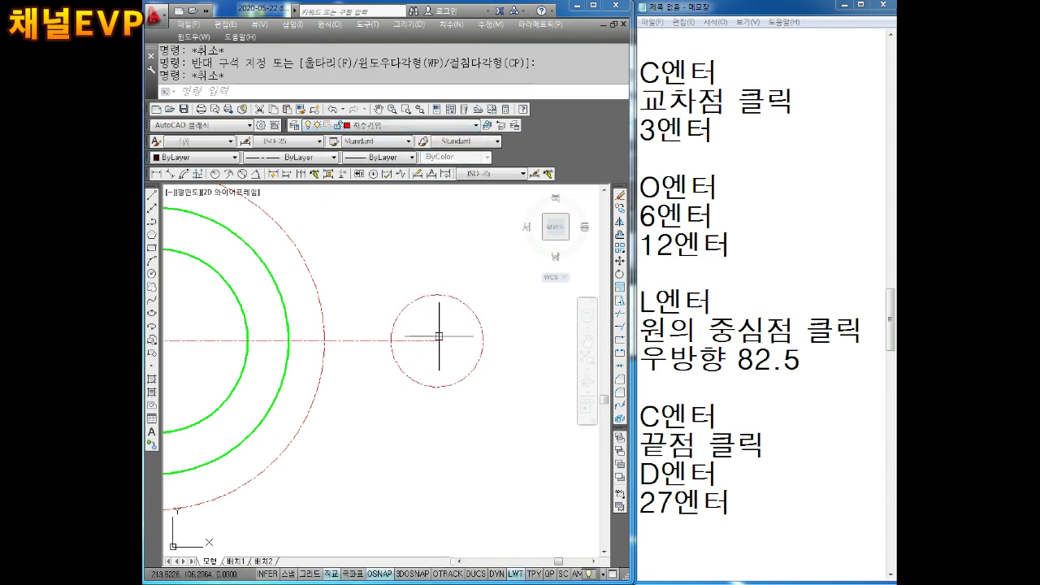
scroll(437, 344, up, 2)
click(692, 556)
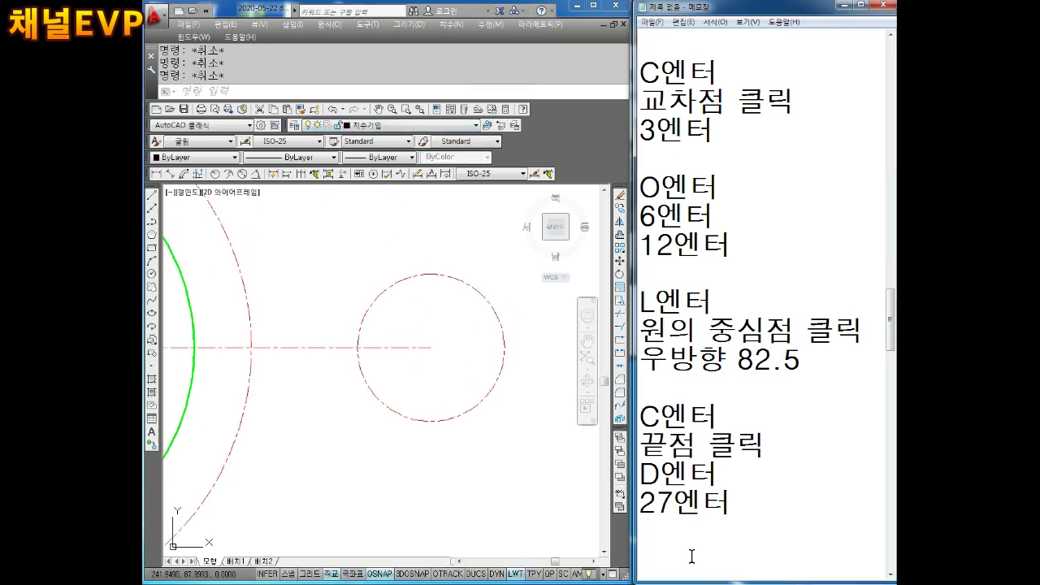
scroll(692, 556, down, 2)
scroll(692, 556, down, 1)
text(POL)
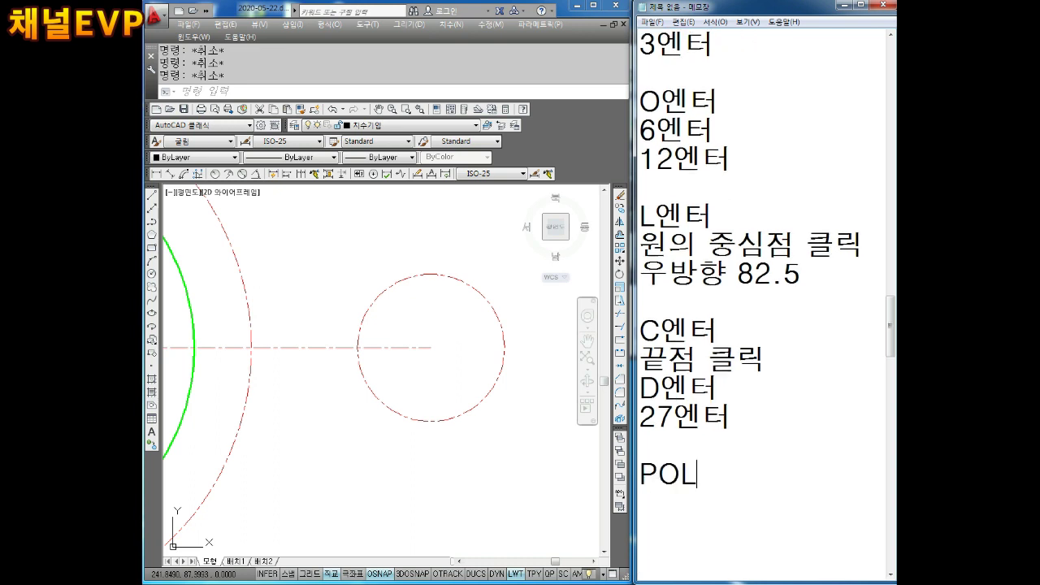
- Continue the POL note with '6엔터엔터', '중심점' and 'C엔터', removing the extra blank line
text(엔터)
key(Return)
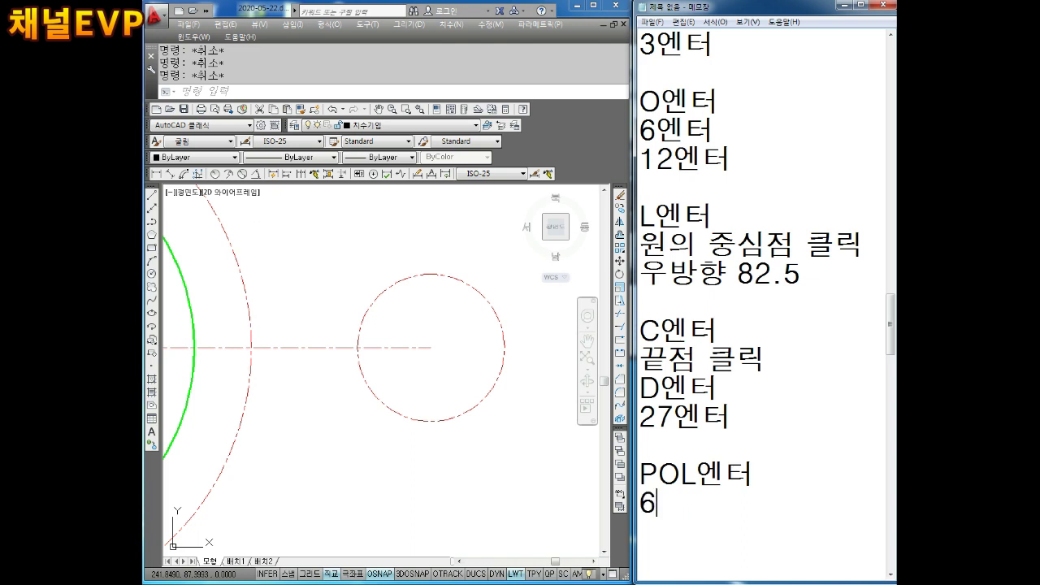
text(엔터)
key(Return)
text(주)
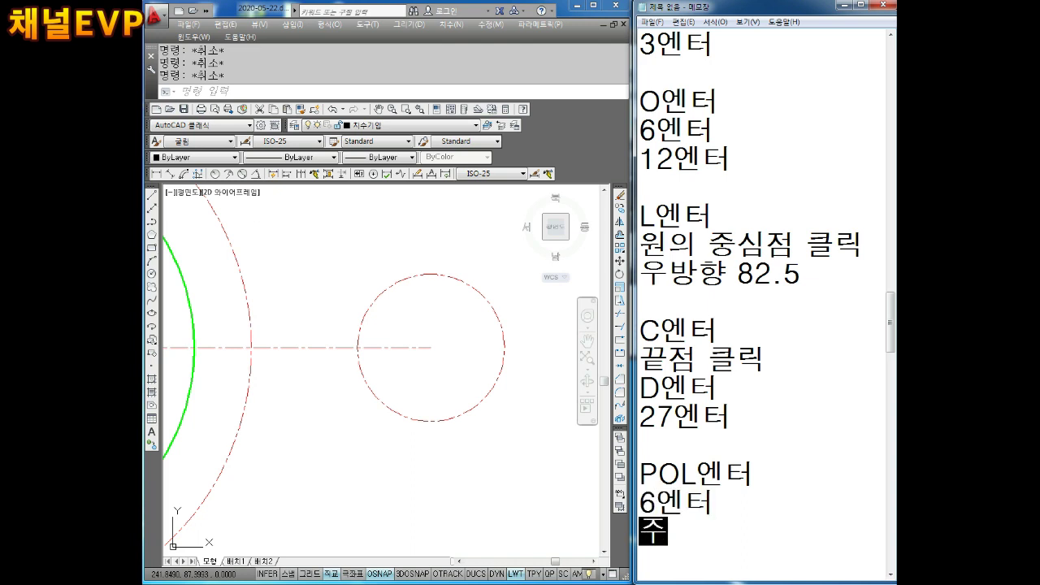
text(심점 )
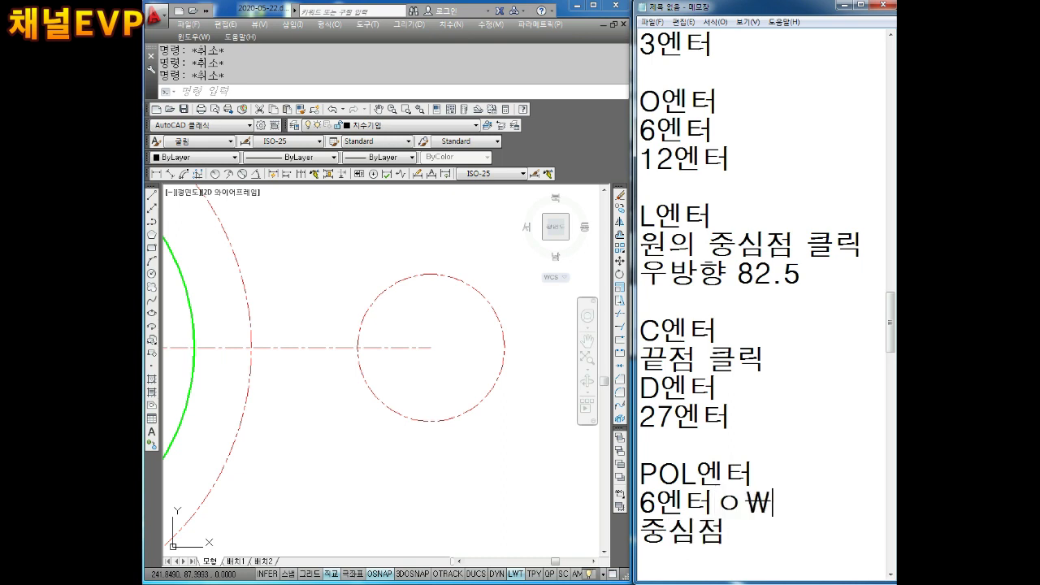
text(엔터)
key(Return)
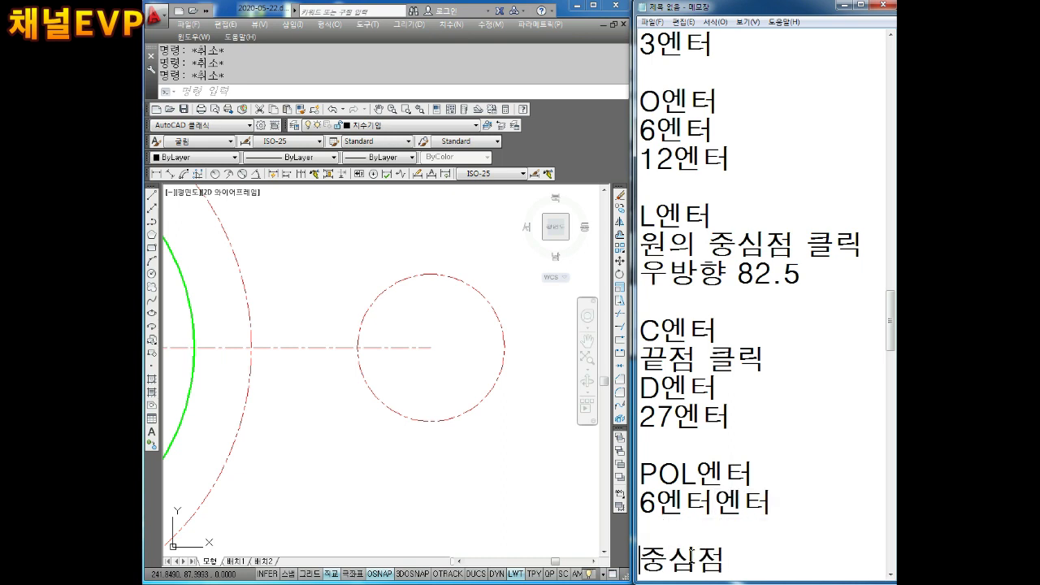
key(Delete)
key(Right)
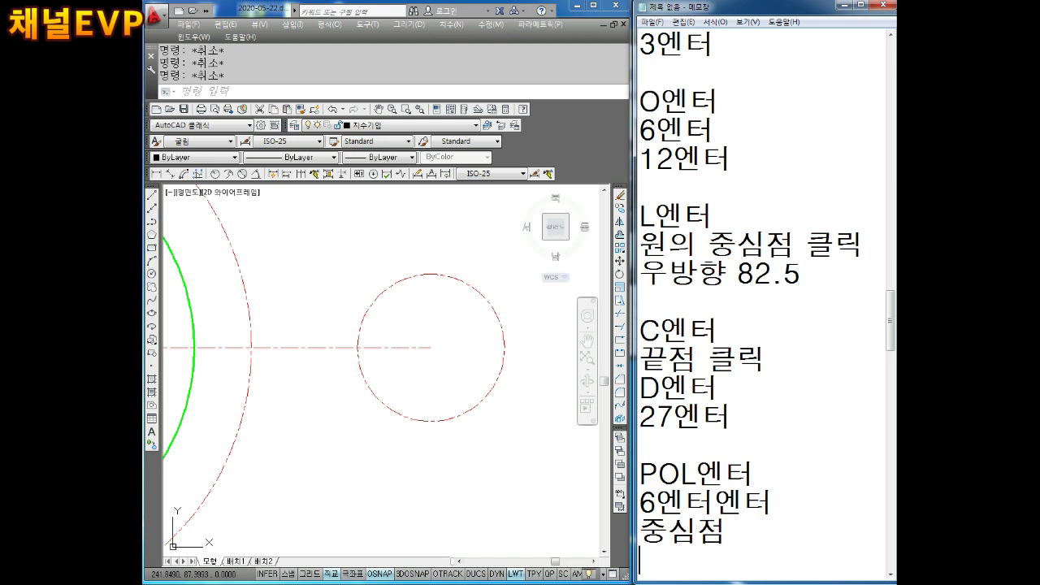
text(엔터)
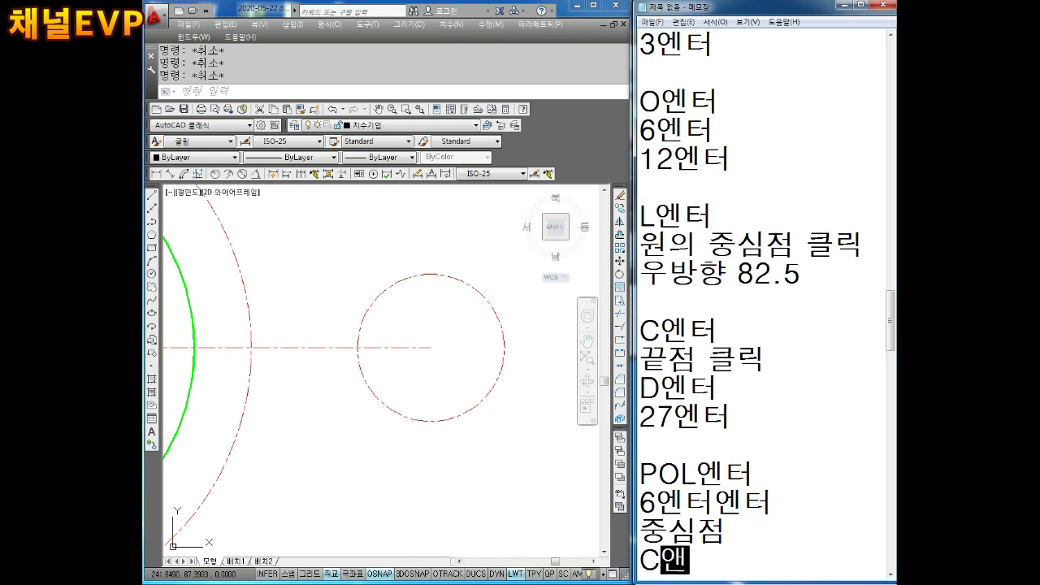
text(엔터)
key(Return)
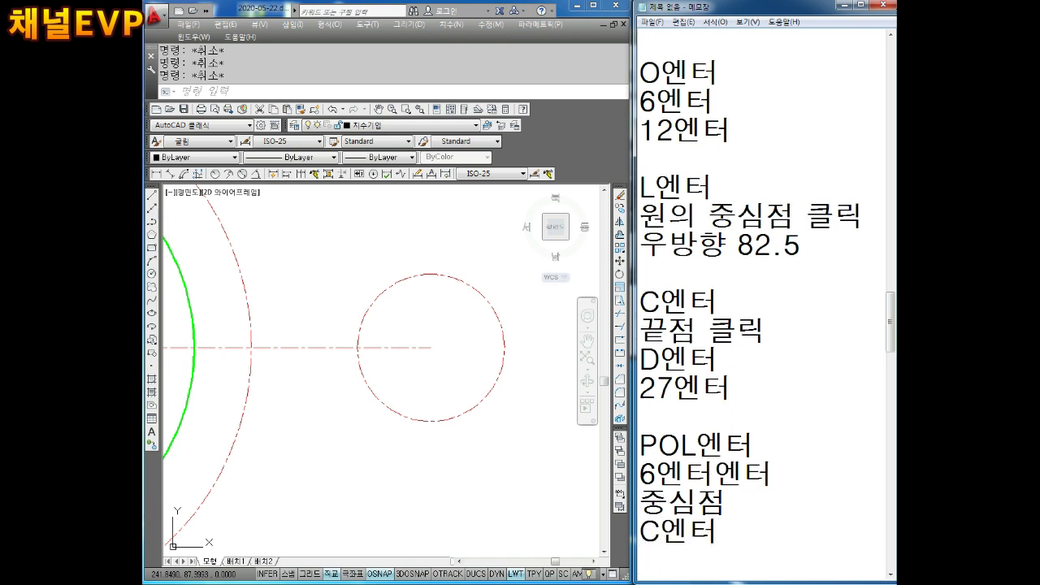
- Draw a 6-sided polygon circumscribed about the small circle, sized to its top quadrant
click(375, 387)
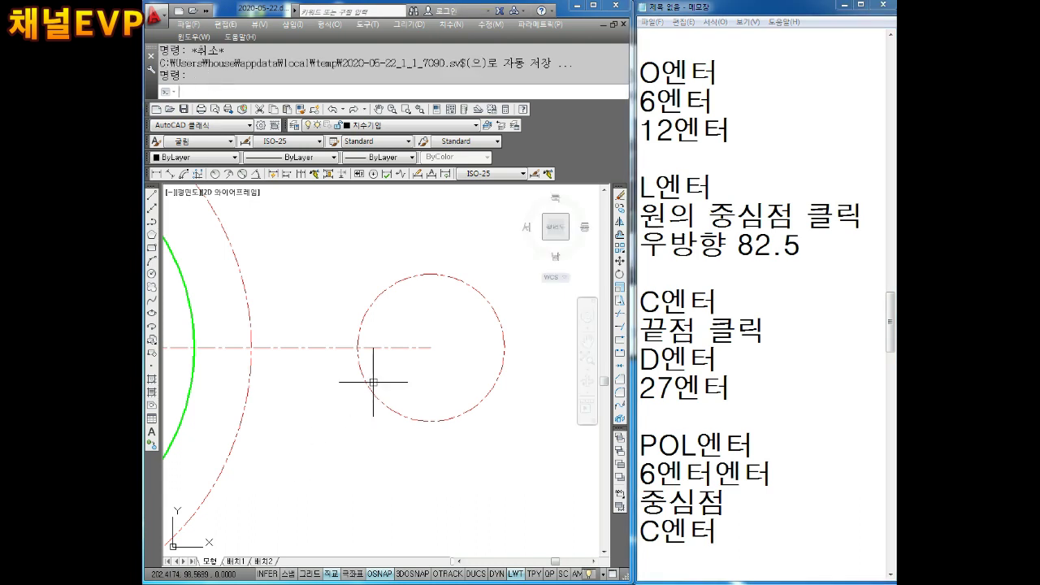
text(POL)
key(Return)
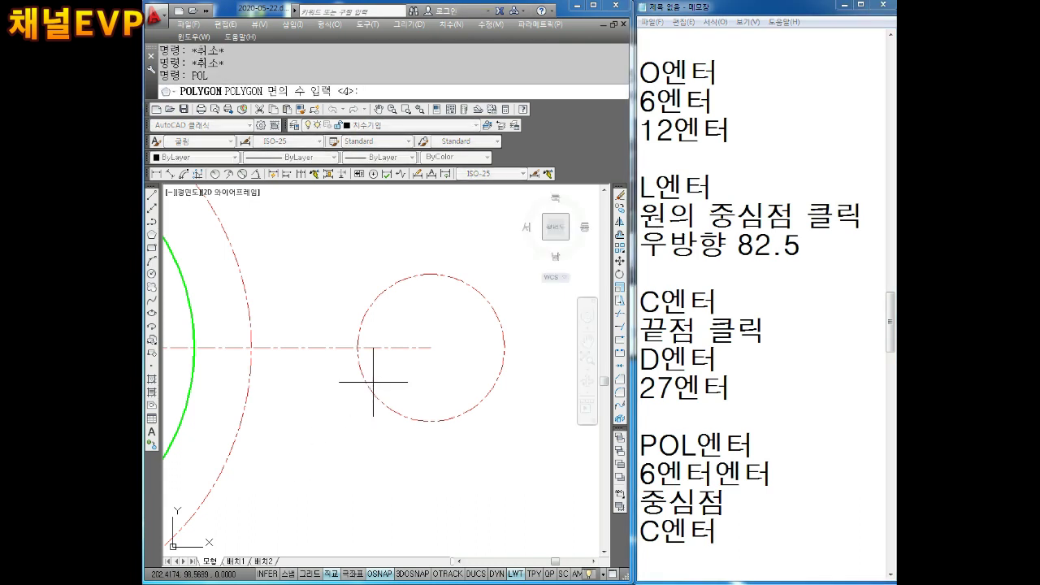
text(6)
key(Return)
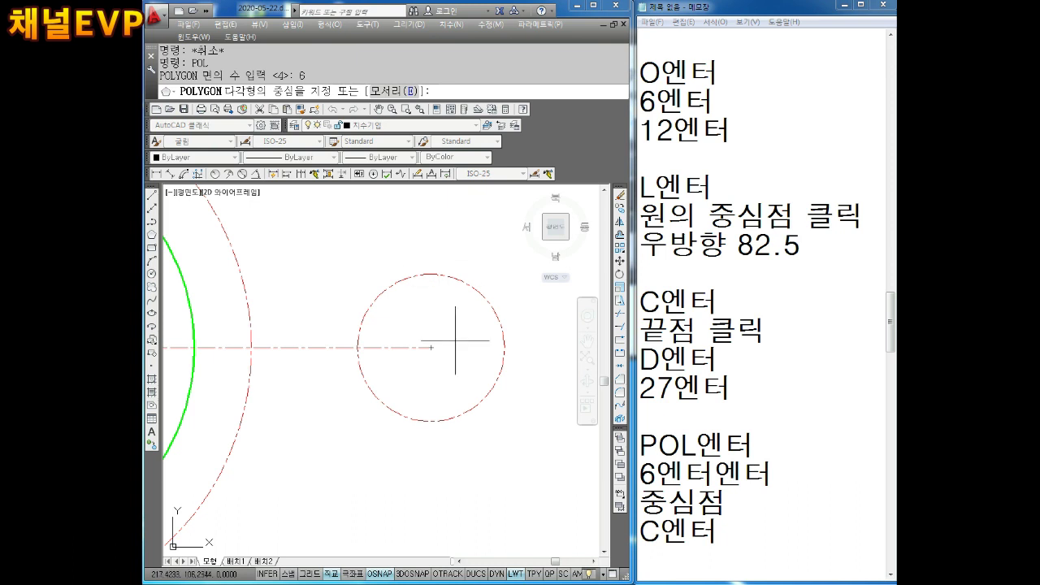
click(431, 348)
text(C)
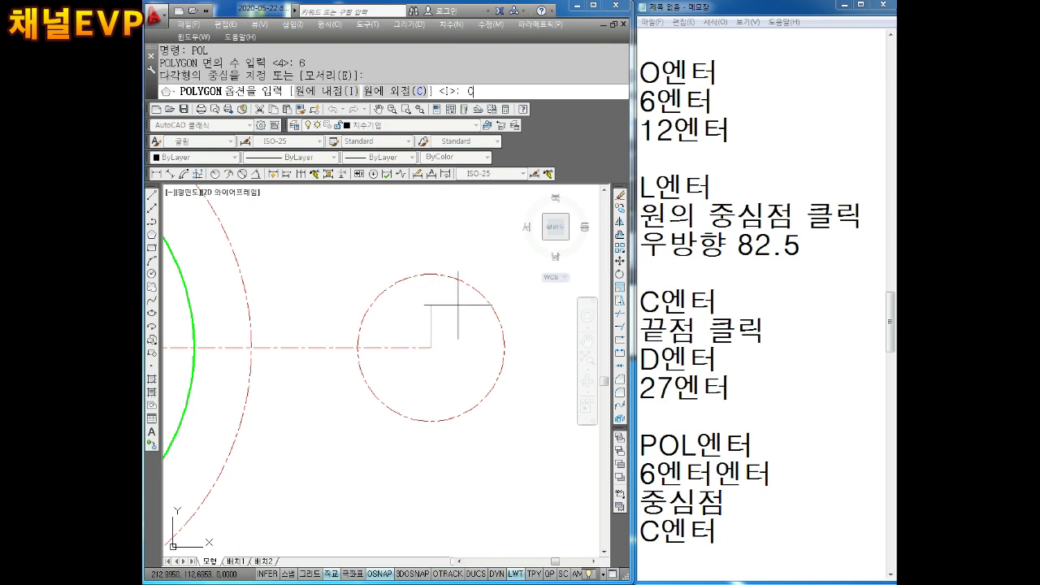
key(Return)
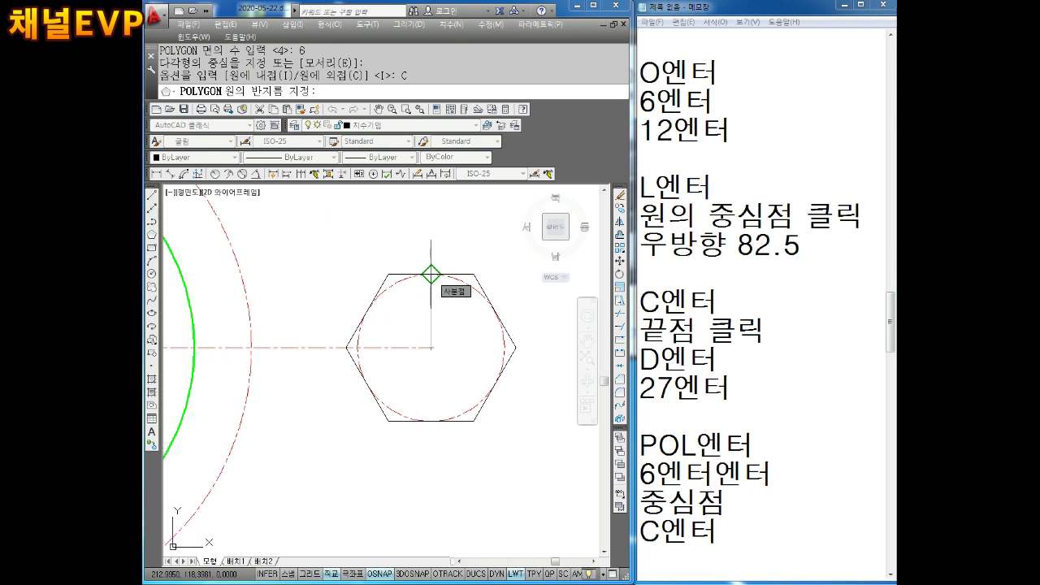
click(431, 274)
key(Escape)
key(Escape)
key(Escape)
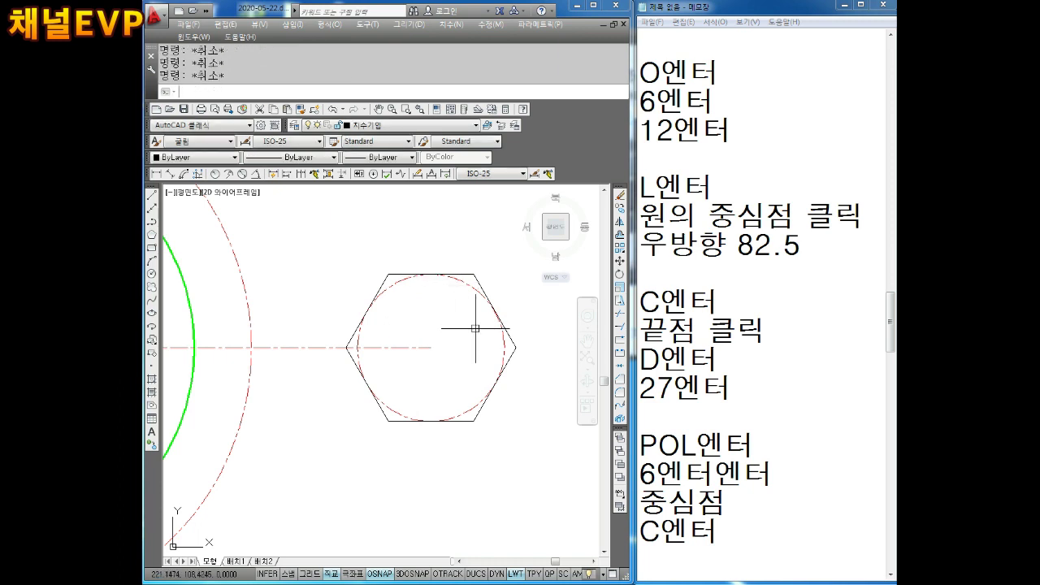
- Note the top-quadrant ('12시방향 클릭') pick in Notepad
scroll(475, 338, down, 2)
click(725, 521)
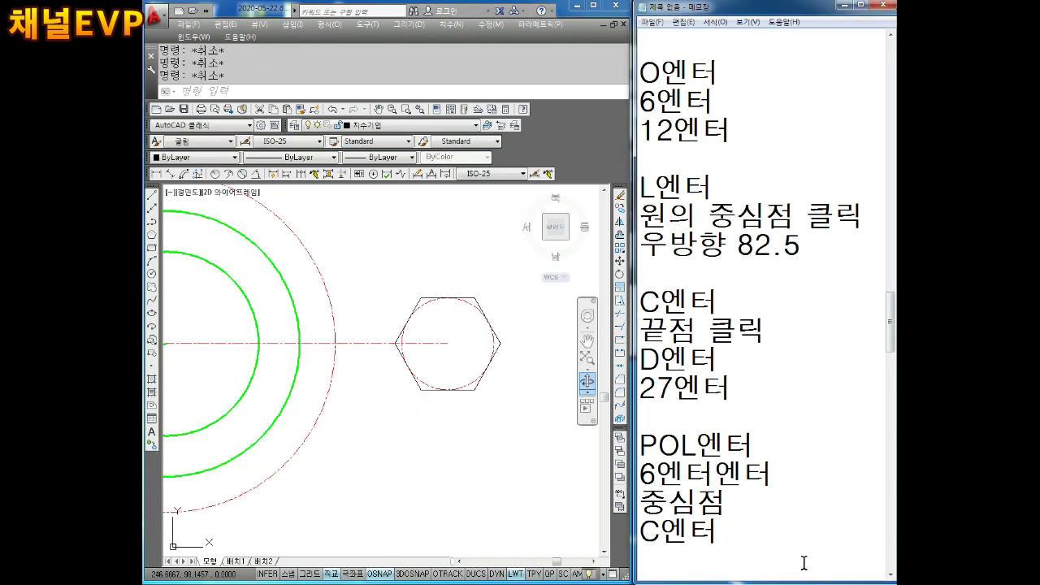
click(762, 560)
text(12시방)
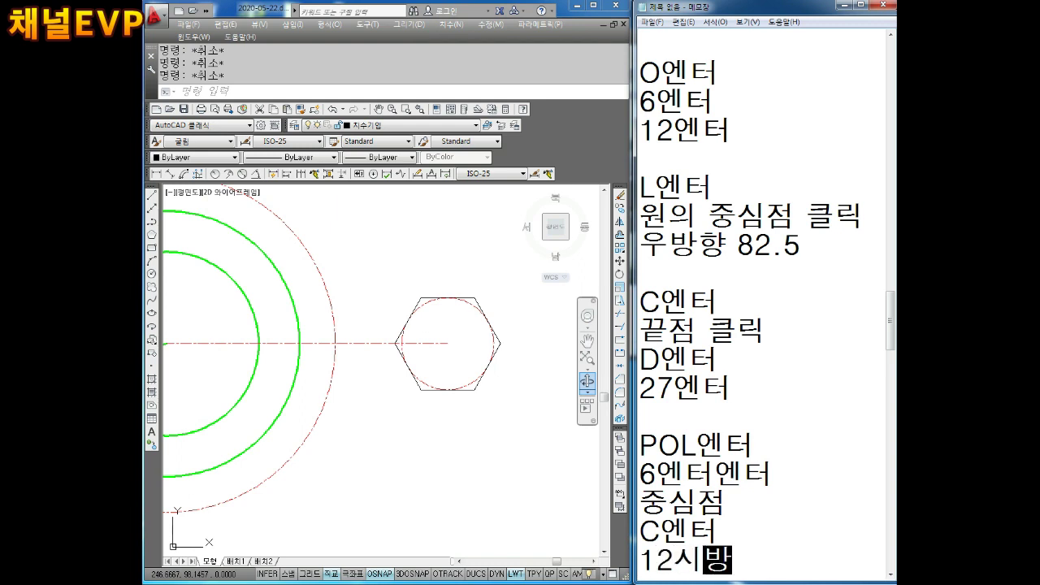
text(향 ㅋ)
text(클릭)
- Move the hexagon onto the green outline layer and recentre the view on it
key(Return)
key(Return)
key(Return)
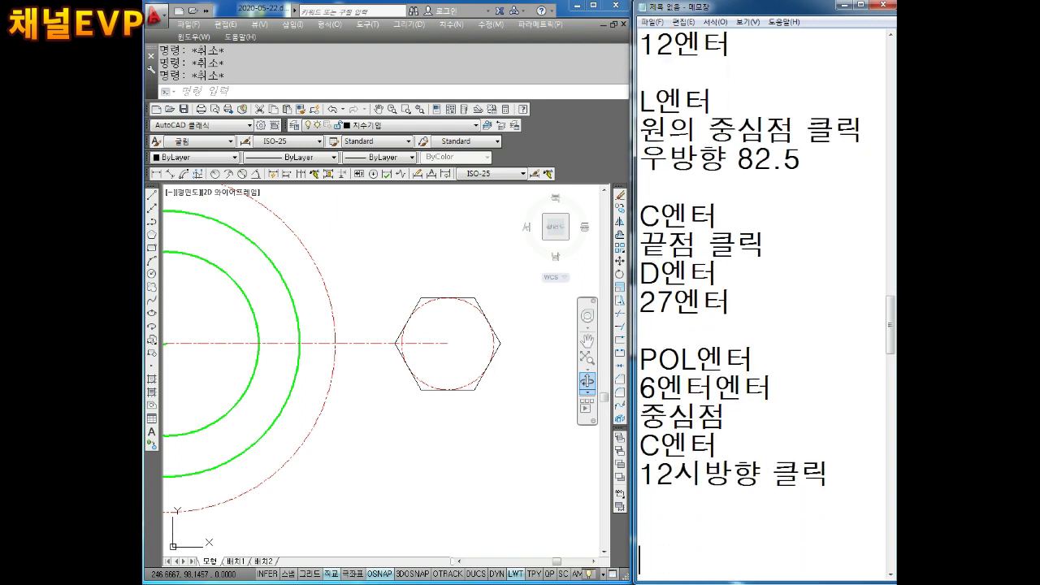
click(480, 462)
click(515, 279)
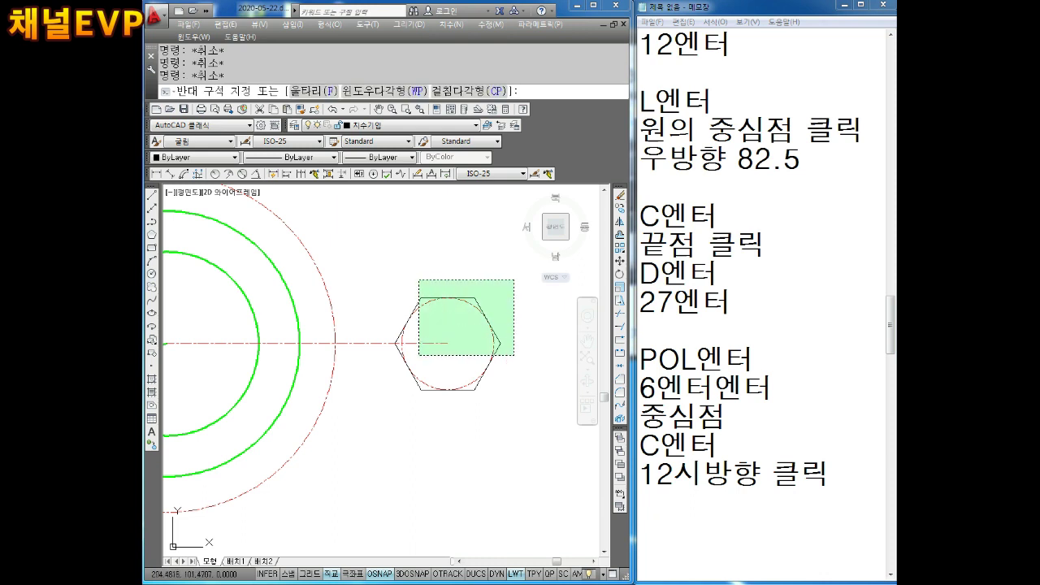
key(Escape)
click(470, 298)
click(407, 126)
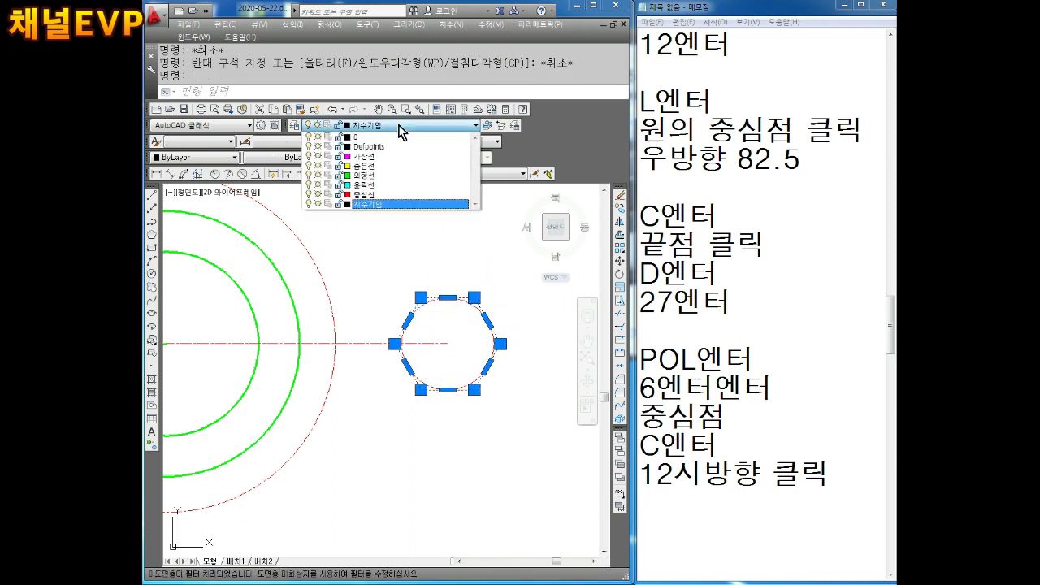
click(358, 187)
key(Escape)
key(Escape)
scroll(464, 365, up, 2)
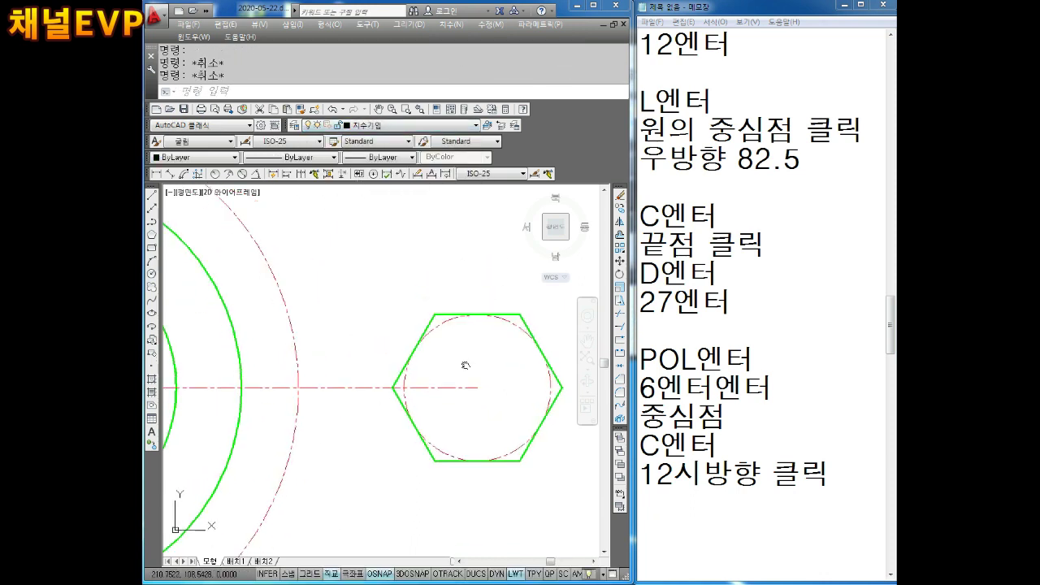
scroll(471, 357, up, 1)
middle_drag(472, 358, 491, 378)
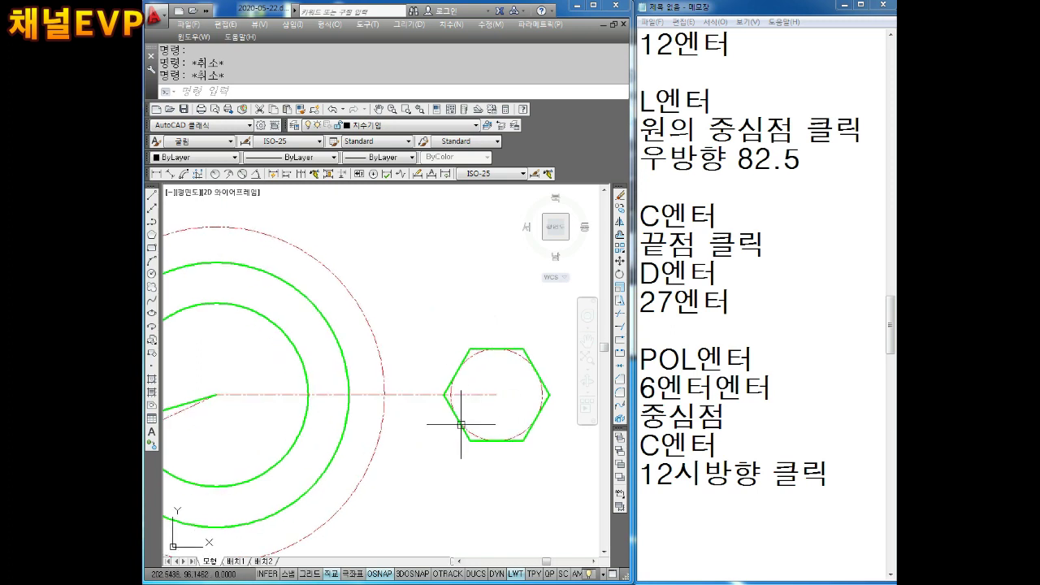
click(688, 517)
- Draw a 43.5-diameter circle centred on the hexagon's centre, noting 'C엔터' first
text(C)
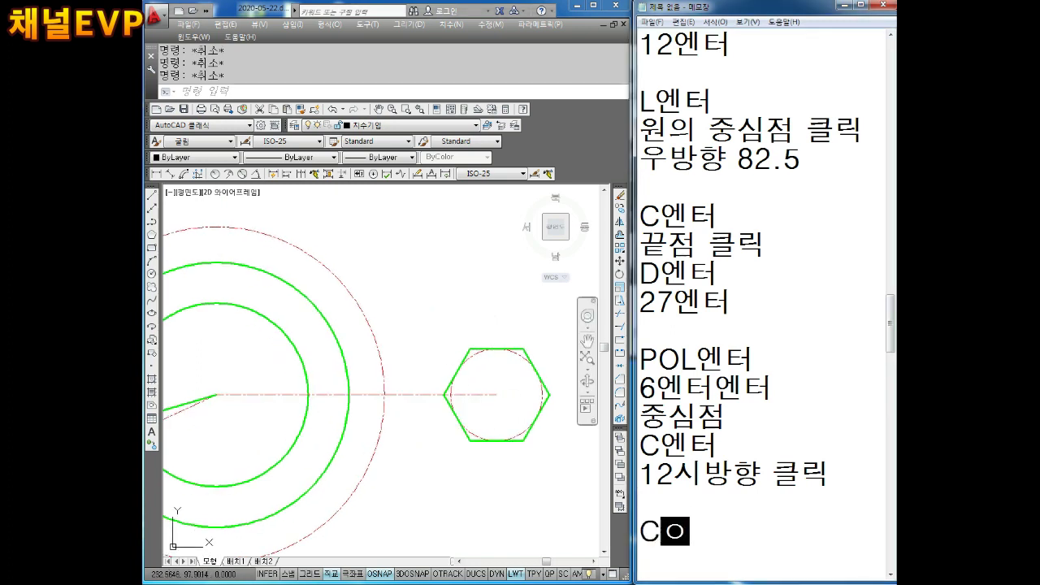
text(엔터)
key(Return)
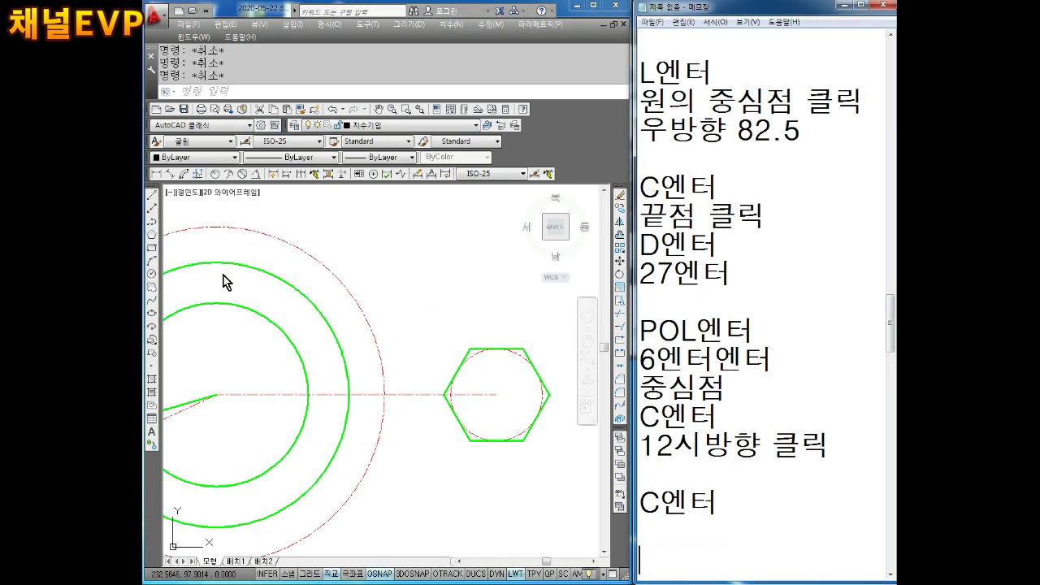
middle_drag(449, 428, 387, 428)
text(C)
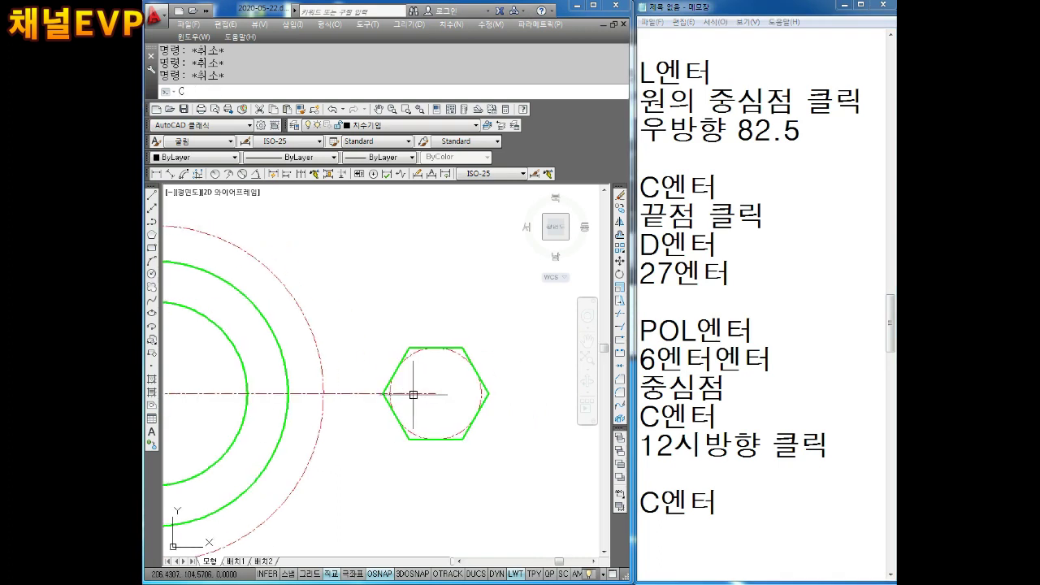
key(Return)
click(436, 393)
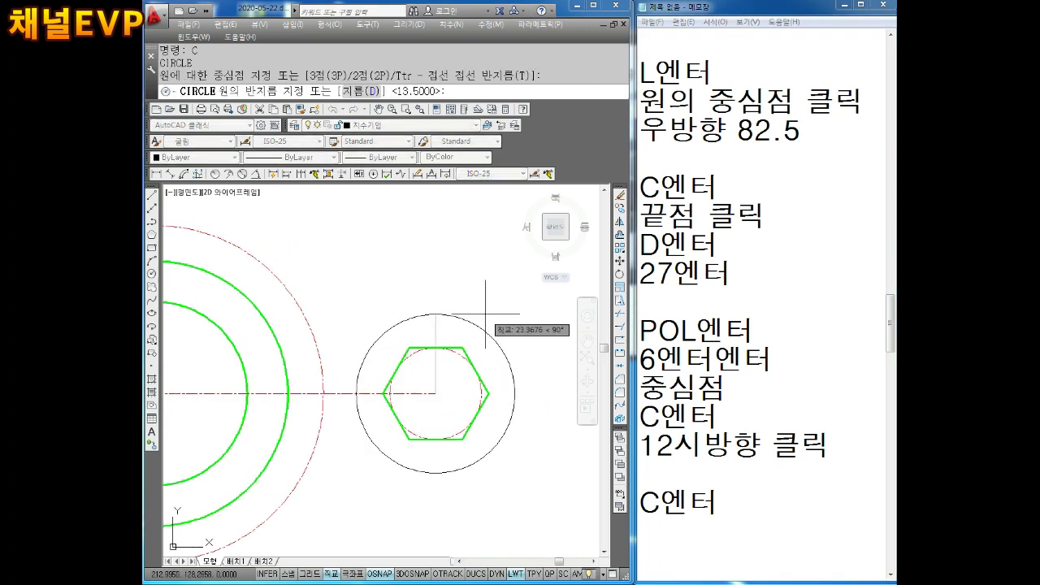
text(D)
key(Return)
text(43)
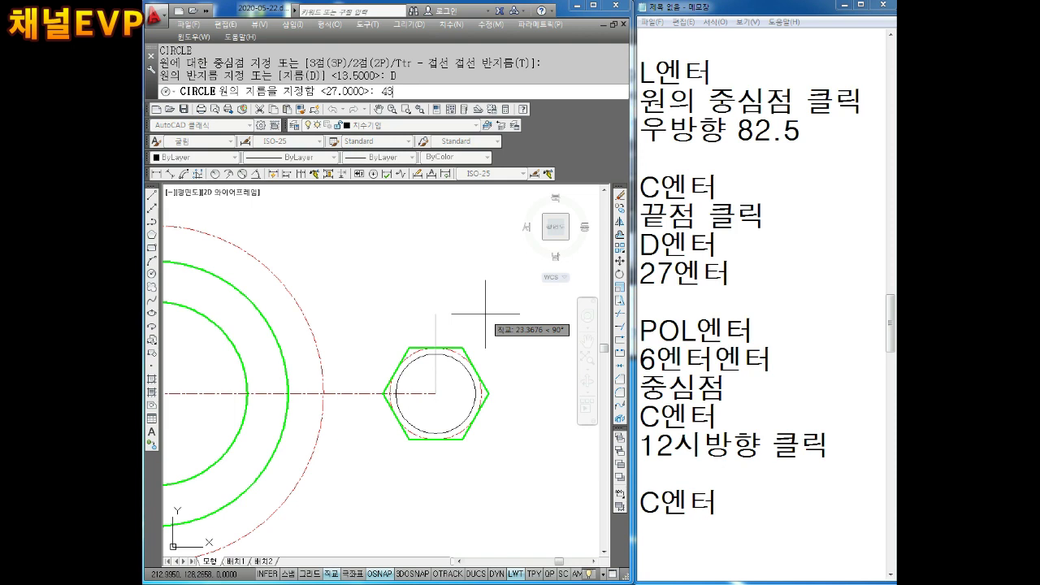
text(.5)
key(Return)
key(Escape)
- Put the 43.5 circle on the green layer and adjust the view
click(449, 321)
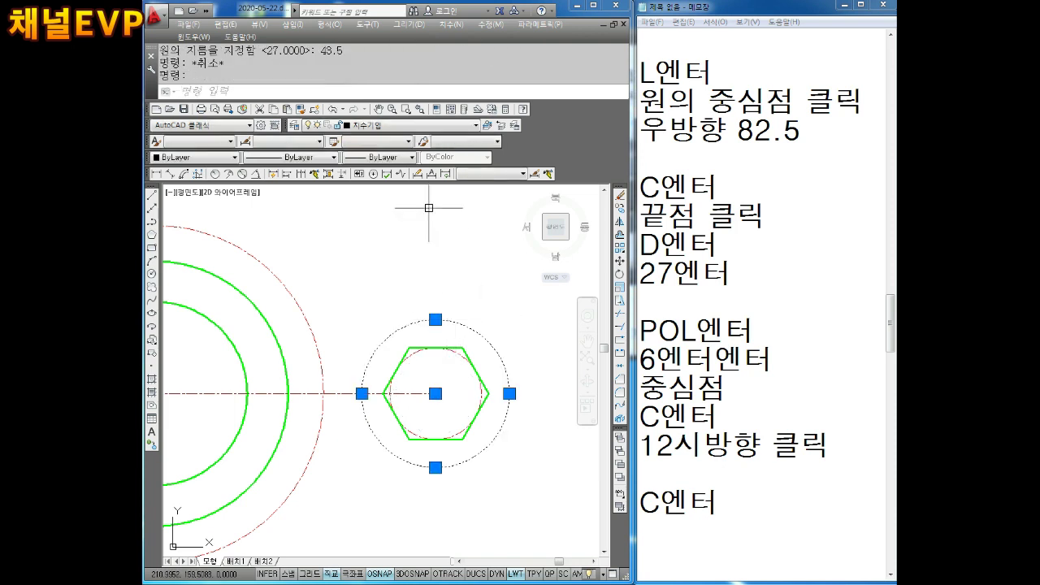
click(394, 127)
click(364, 180)
key(Escape)
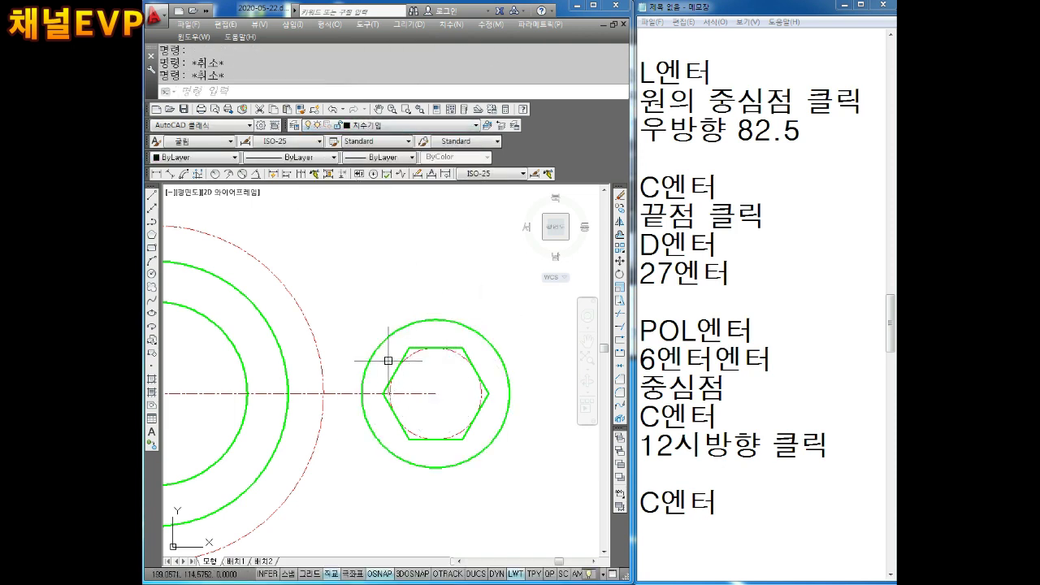
middle_drag(388, 360, 429, 375)
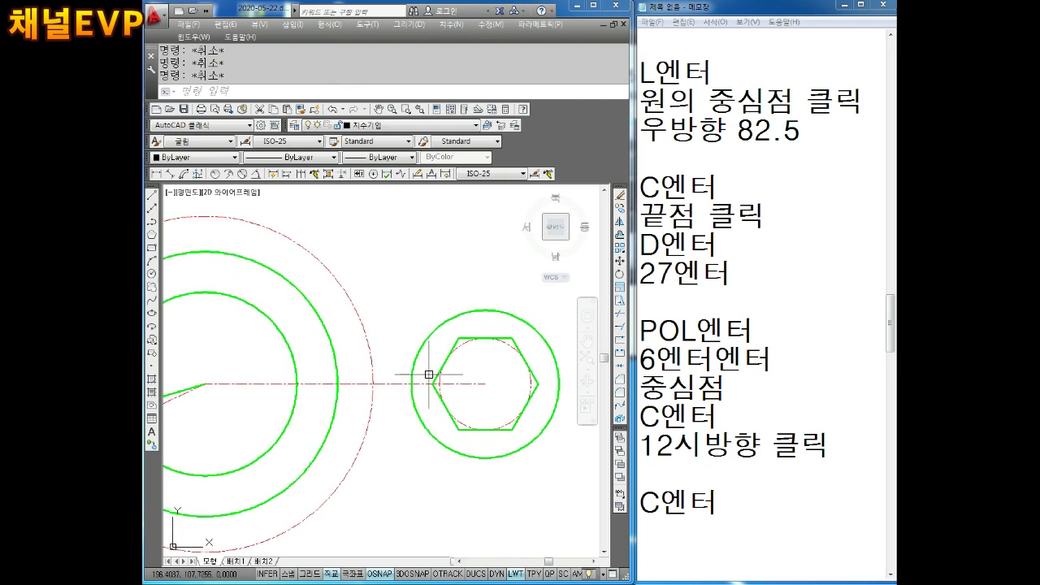
scroll(428, 375, up, 2)
scroll(412, 355, down, 2)
middle_drag(430, 370, 417, 371)
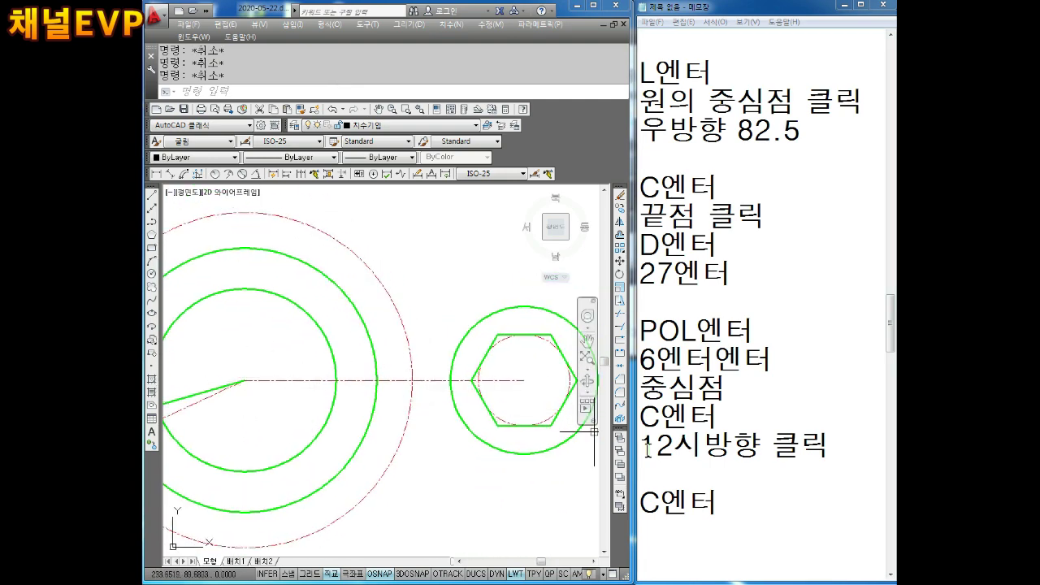
click(741, 502)
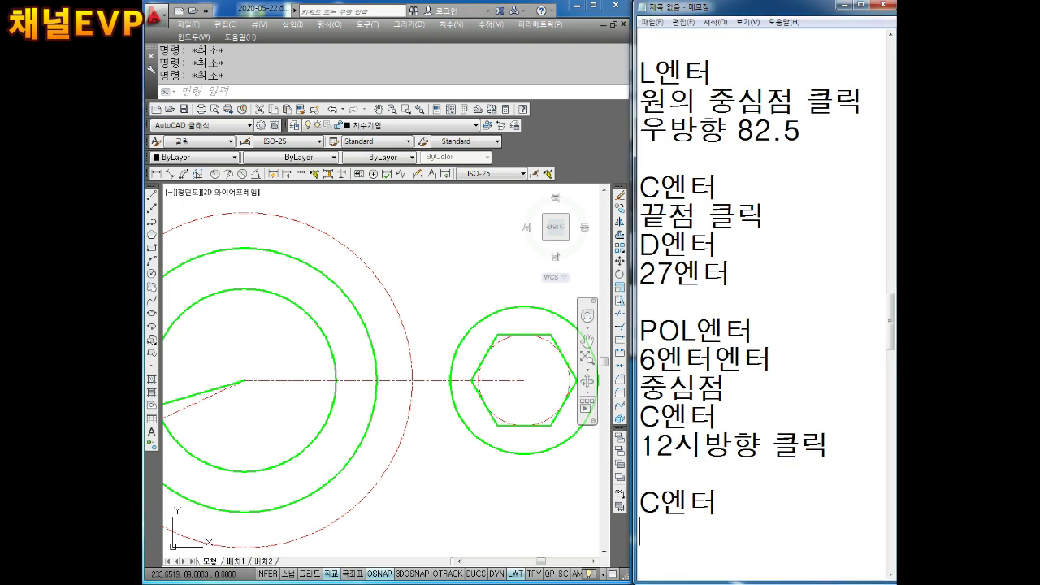
- Record the circle steps '중심점 클릭', 'D엔터' and '43.5엔터' in the notes
text(WND)
key(BackSpace)
key(BackSpace)
key(BackSpace)
text(중심점 클릭)
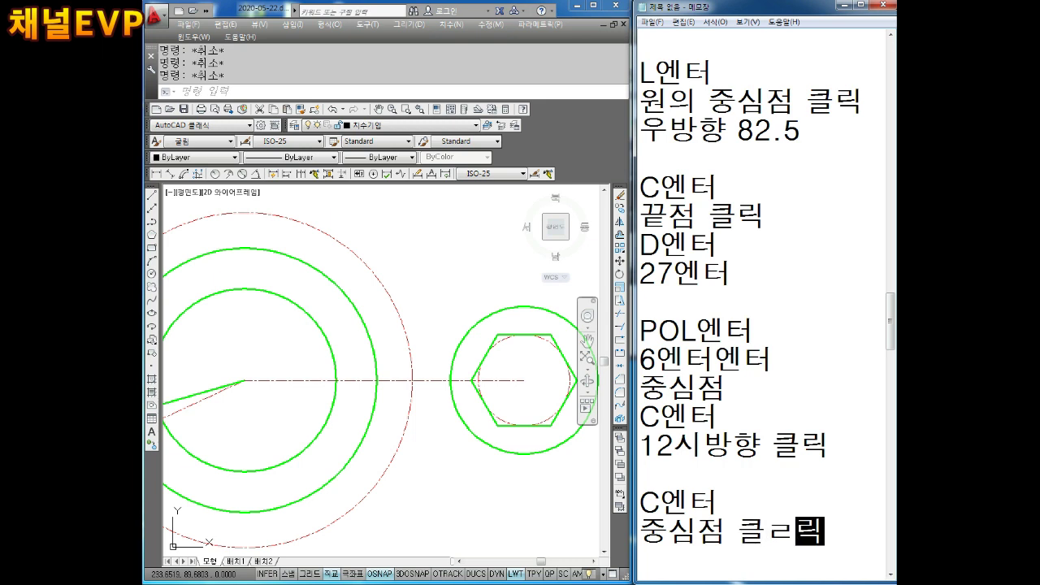
text(릭)
key(Return)
text(D에)
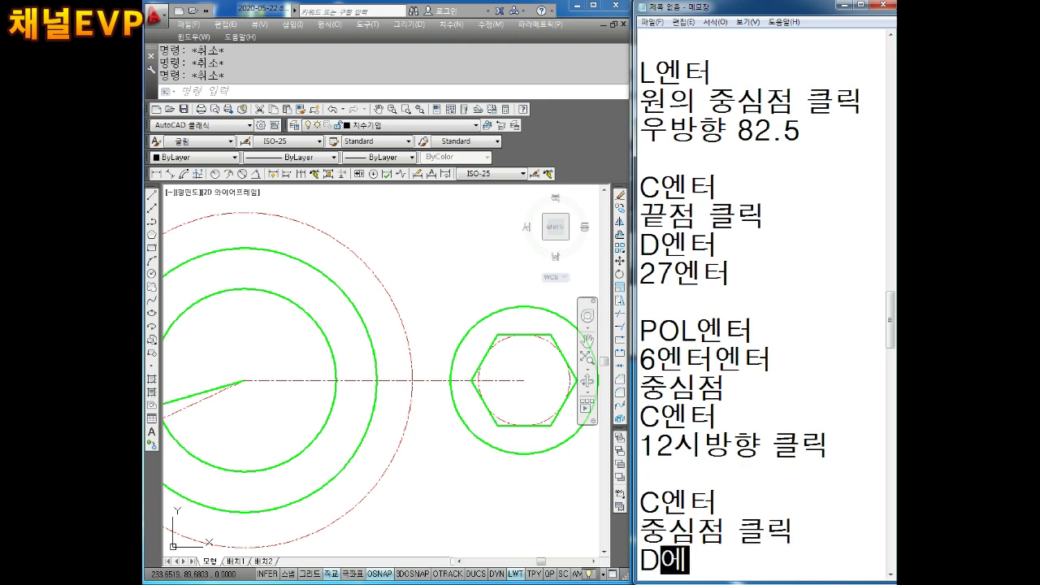
text(엔터)
key(Return)
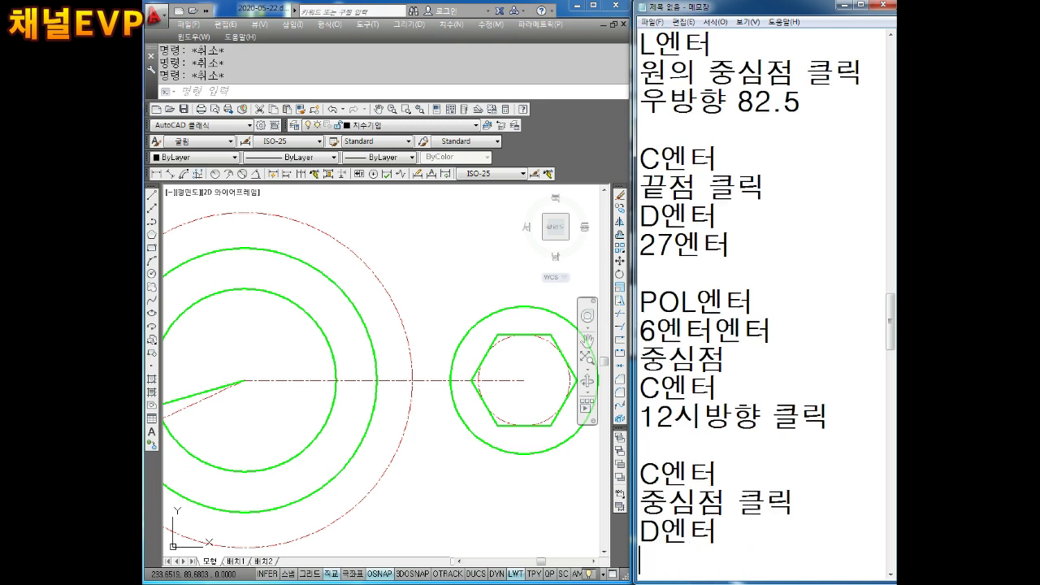
text(43.5ㅇ[ㄴㅌ)
key(BackSpace)
key(BackSpace)
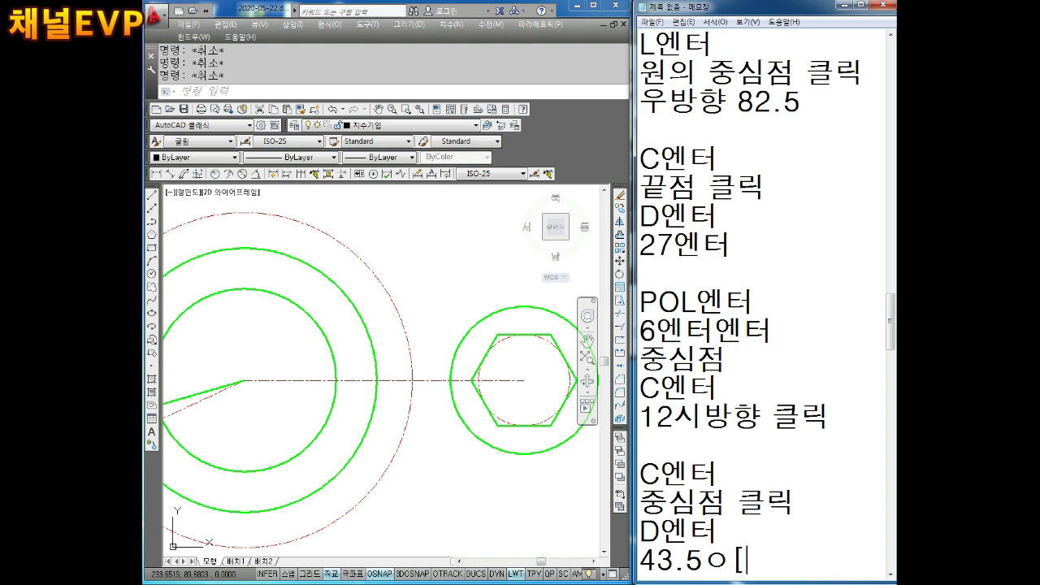
text(엔터)
key(Return)
key(Return)
key(Return)
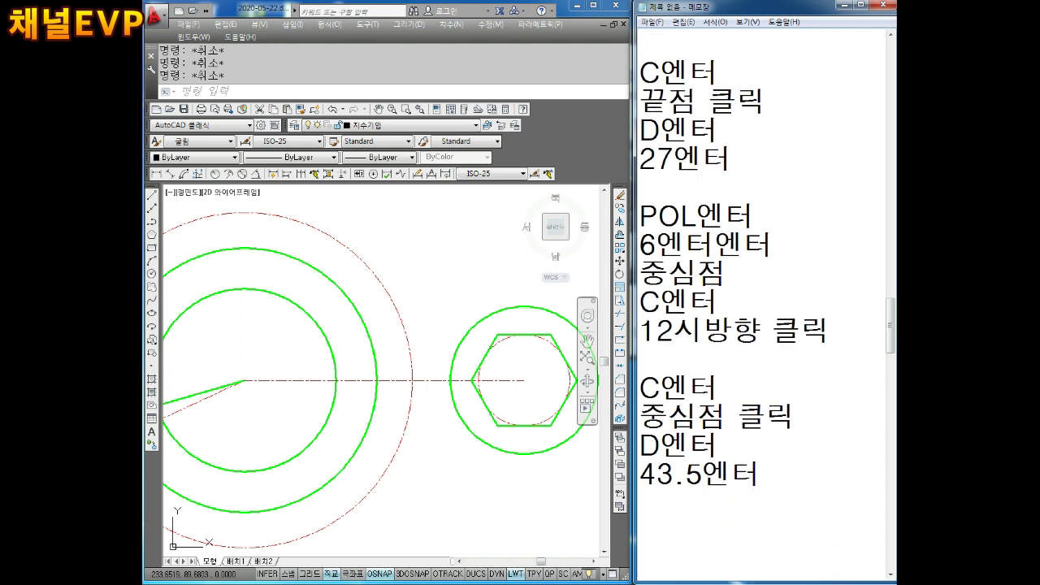
click(674, 529)
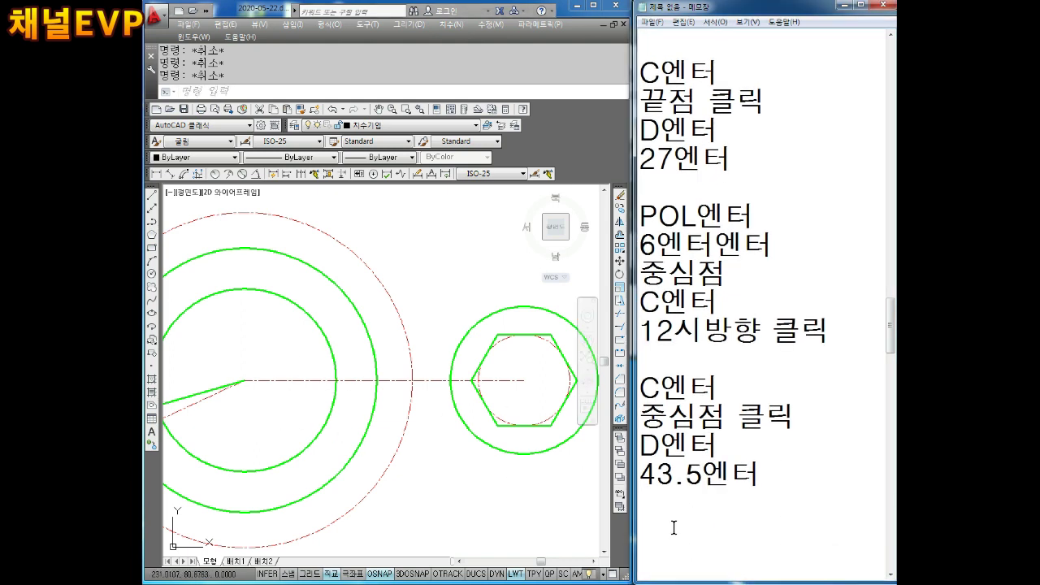
- Add 'L엔터' and '중심점 클릭' lines for the next line command
text(LDㄴ)
key(BackSpace)
key(BackSpace)
text(DPSX)
key(BackSpace)
key(BackSpace)
key(BackSpace)
text(PS)
key(BackSpace)
key(BackSpace)
key(BackSpace)
text(DP)
key(BackSpace)
key(BackSpace)
text(엔터)
key(Return)
text(중)
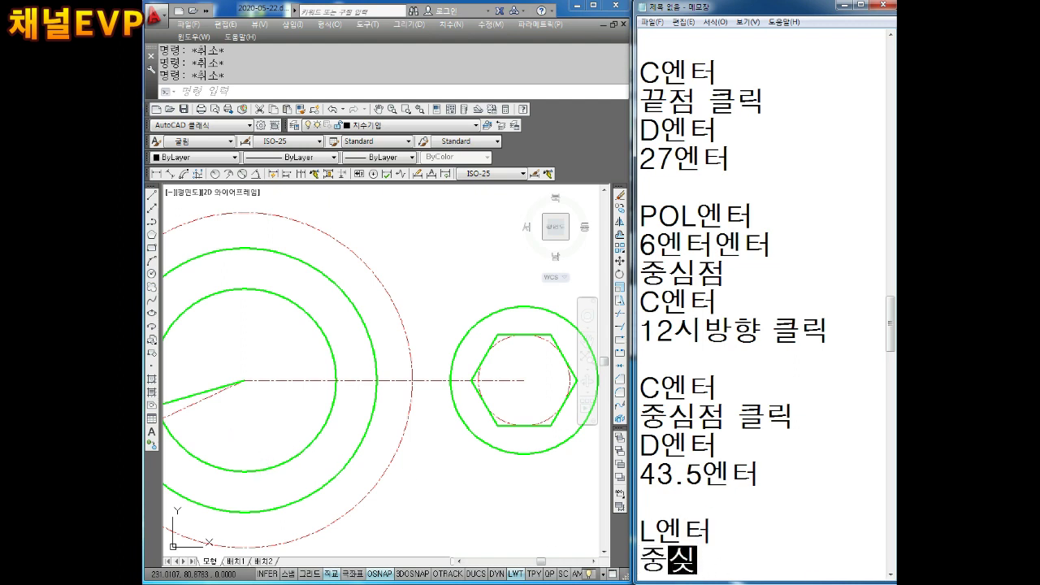
text(심점 클릭)
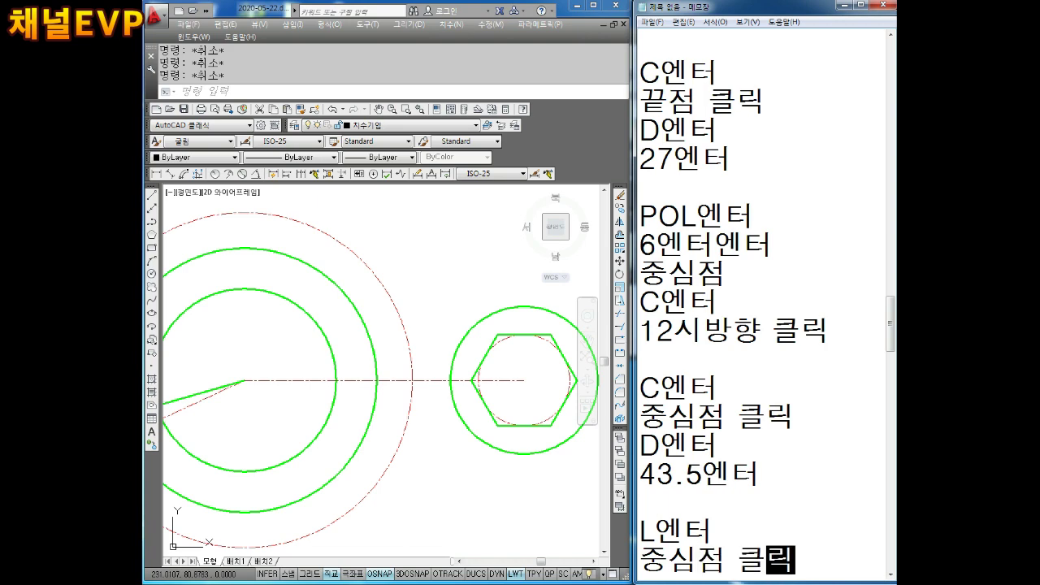
key(Return)
- Start a LINE at the large circle's centre in the drawing
click(368, 417)
middle_drag(261, 367, 286, 376)
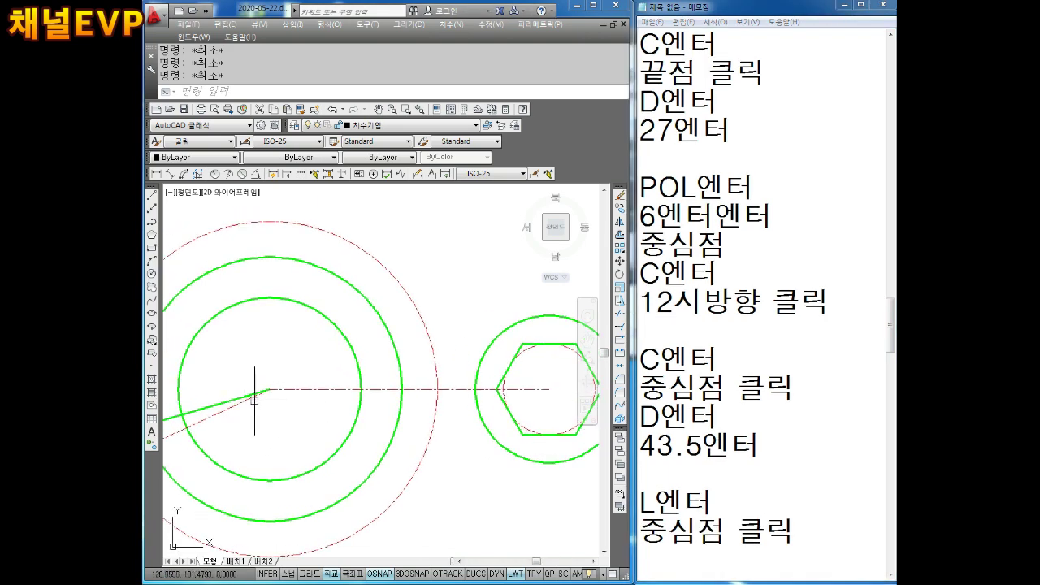
text(l)
key(Return)
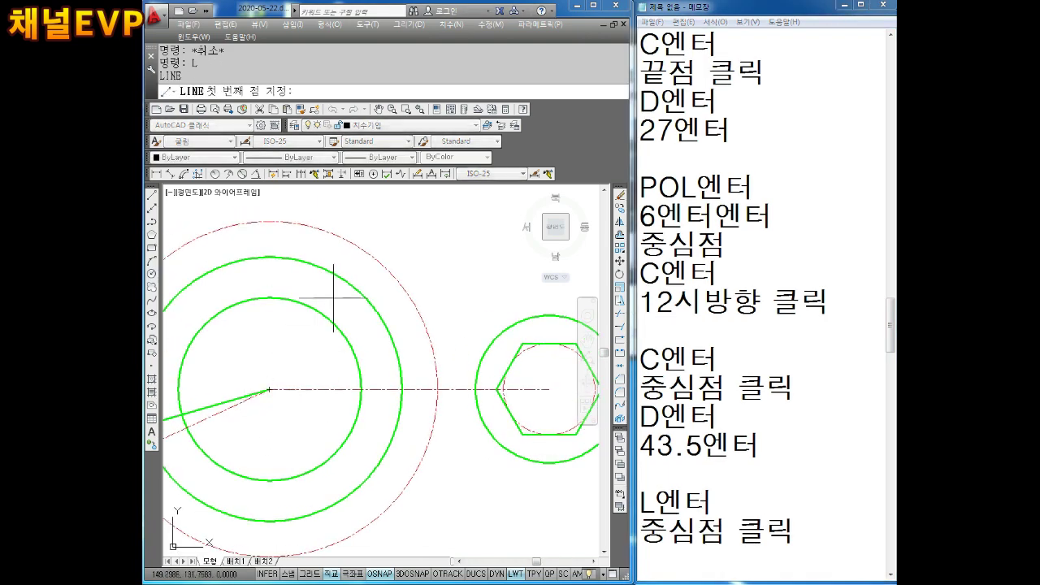
click(269, 390)
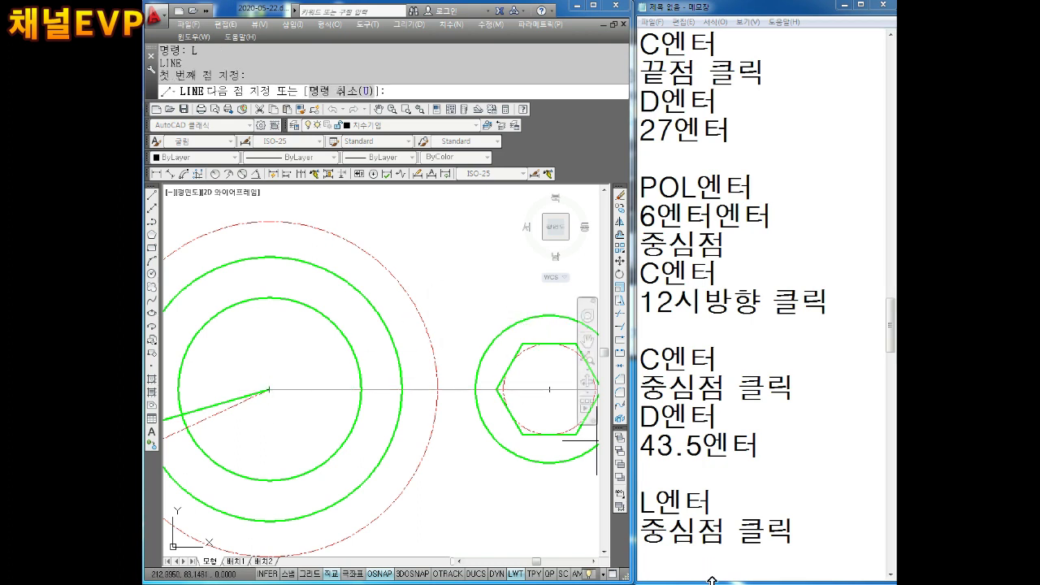
click(671, 563)
text(@)
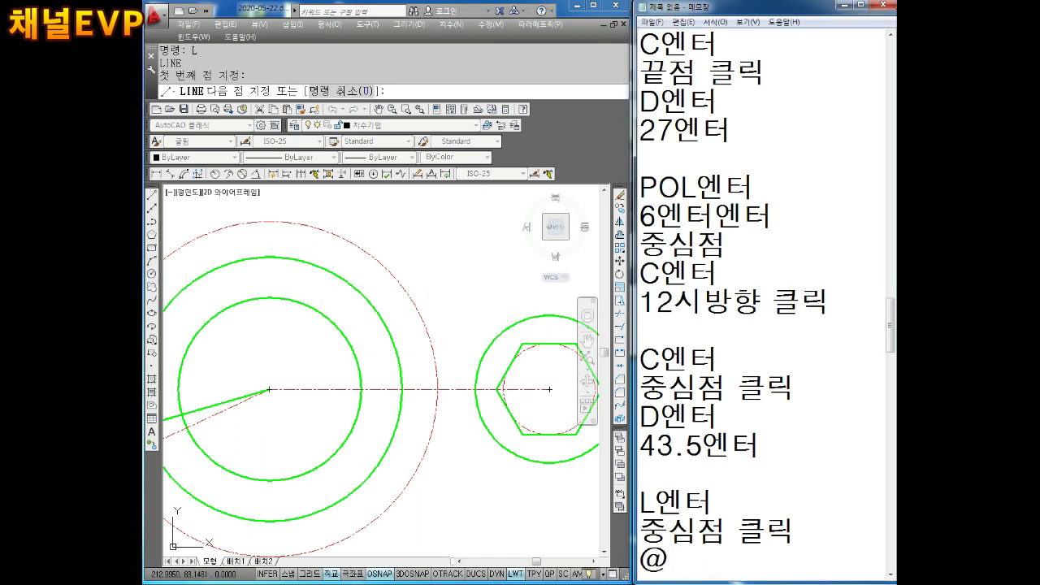
text(100<)
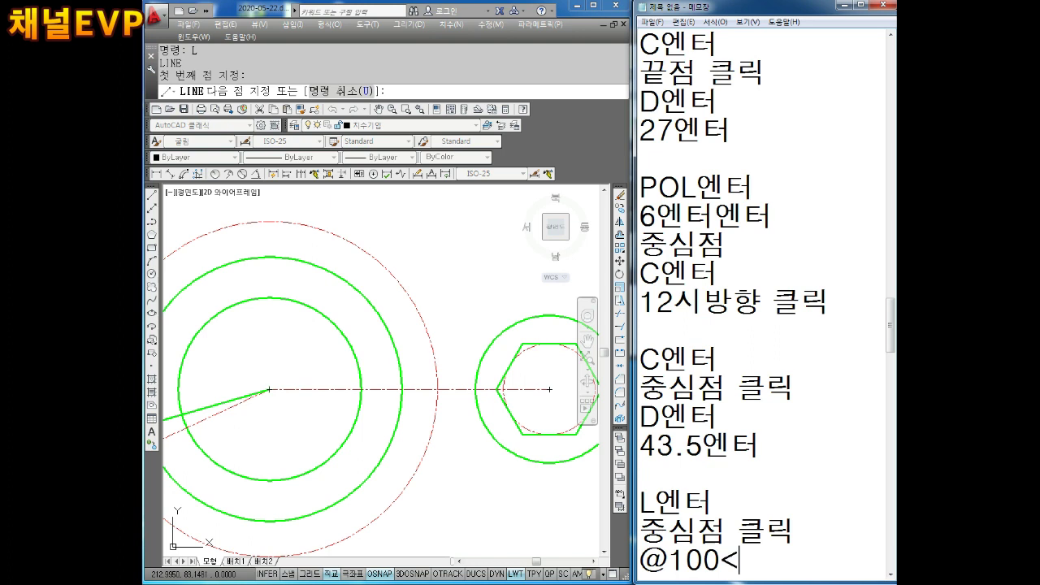
text(3)
text(0)
key(Return)
text(@)
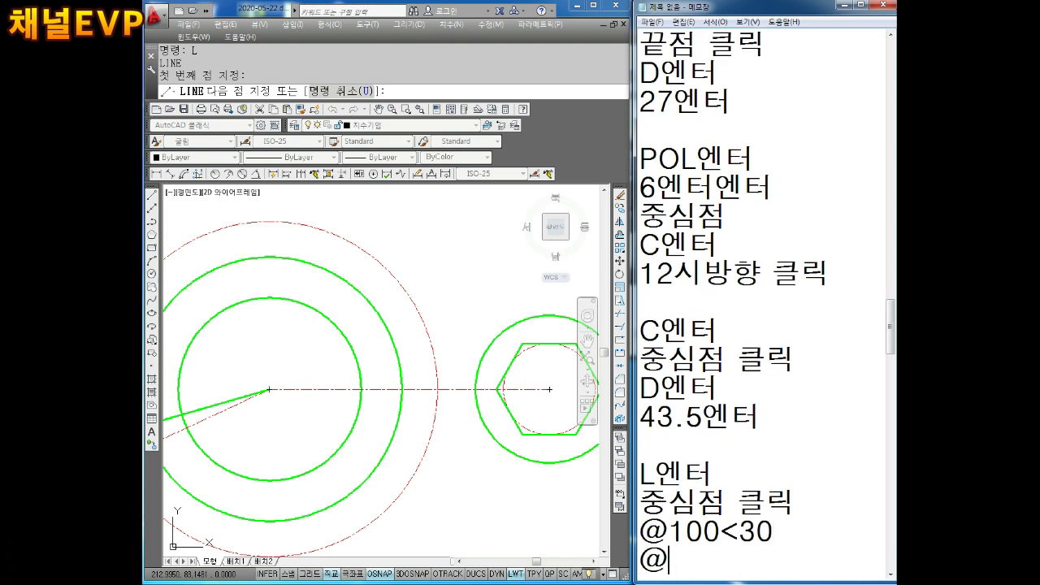
text(100<)
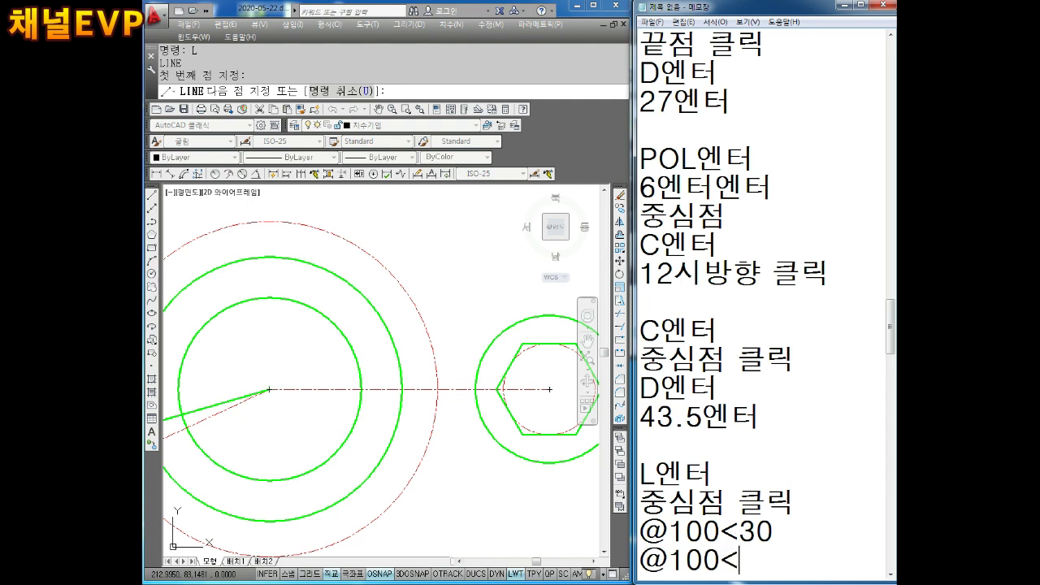
text(-30)
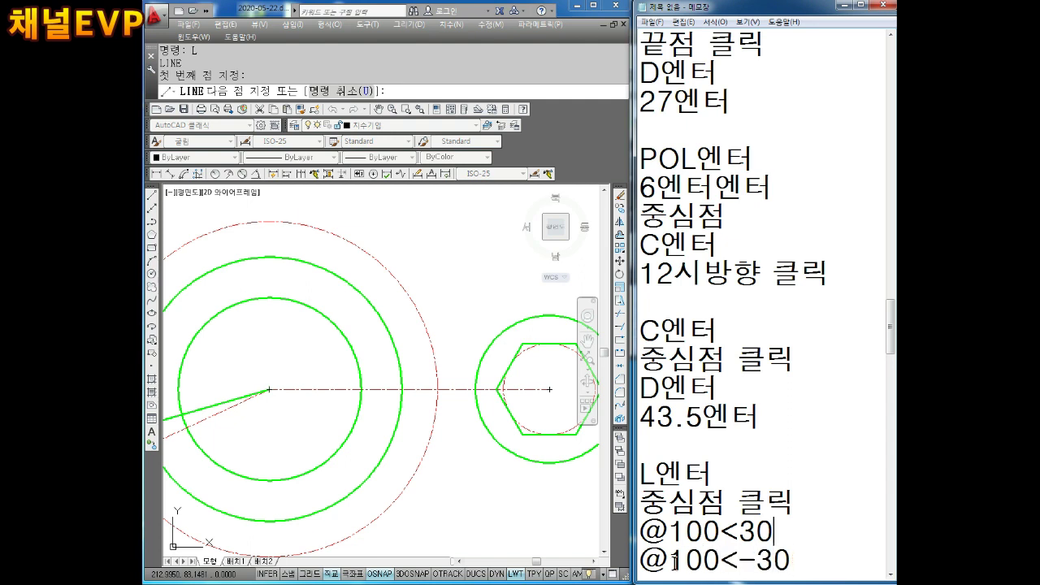
key(BackSpace)
key(BackSpace)
text(15)
key(Down)
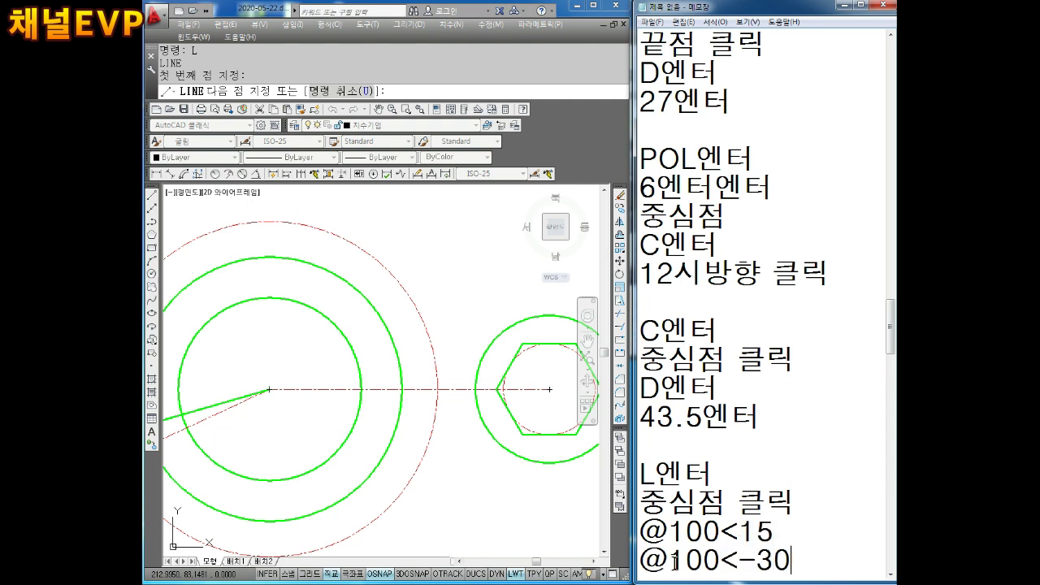
key(BackSpace)
text(5)
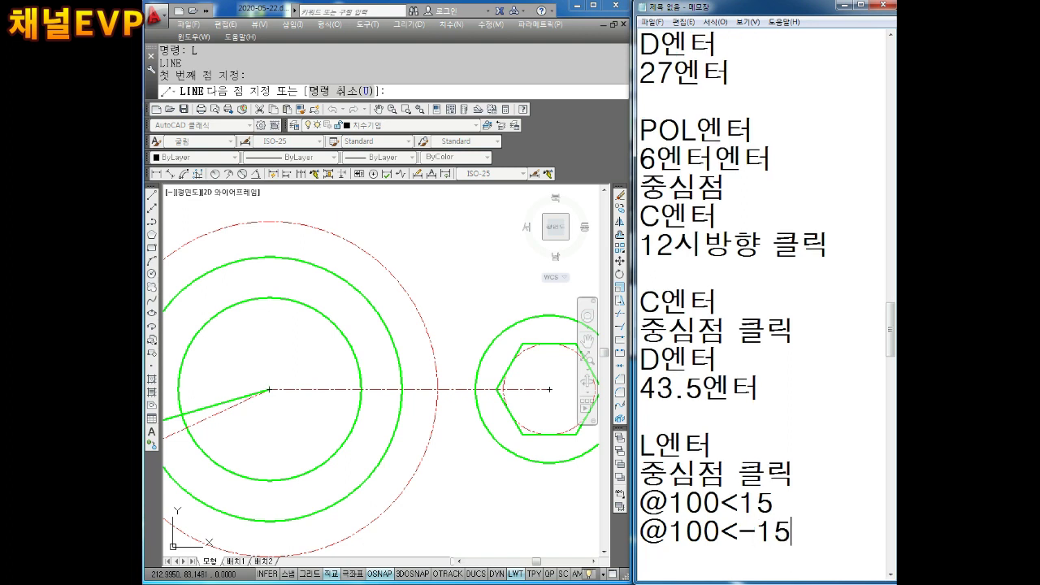
click(348, 446)
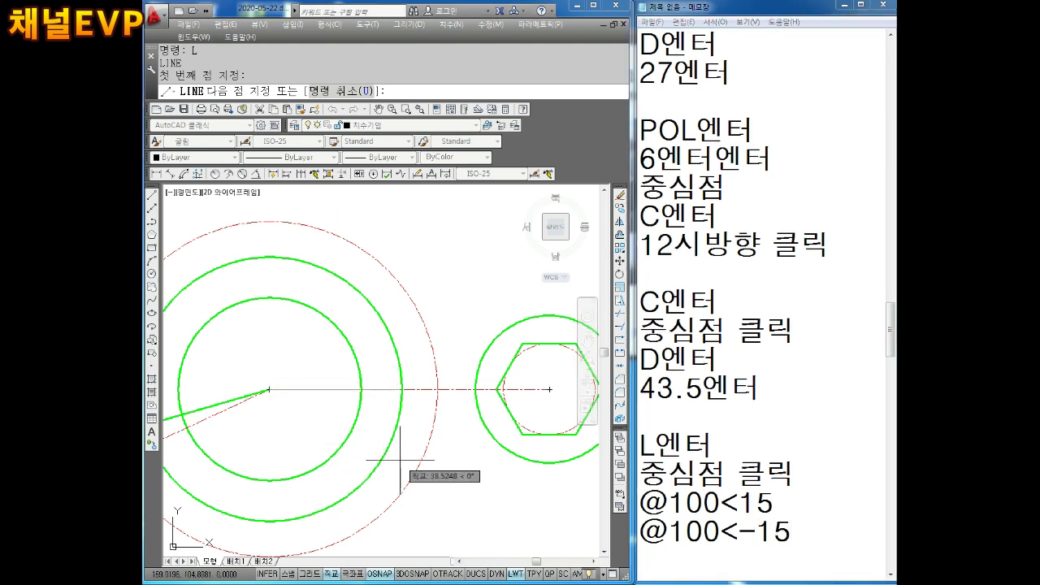
middle_drag(403, 447, 400, 455)
text(@100<1)
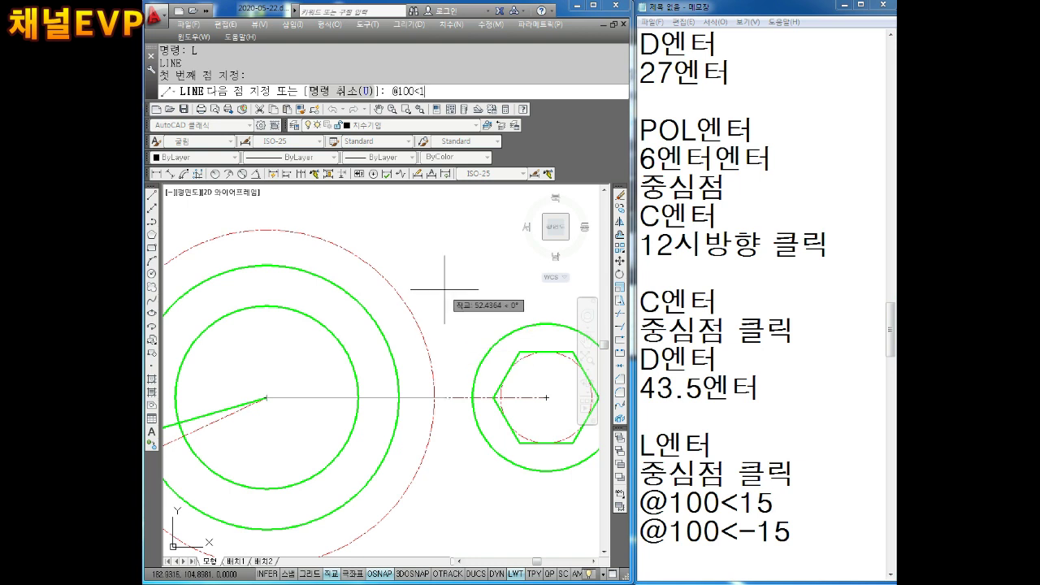
text(5)
key(Return)
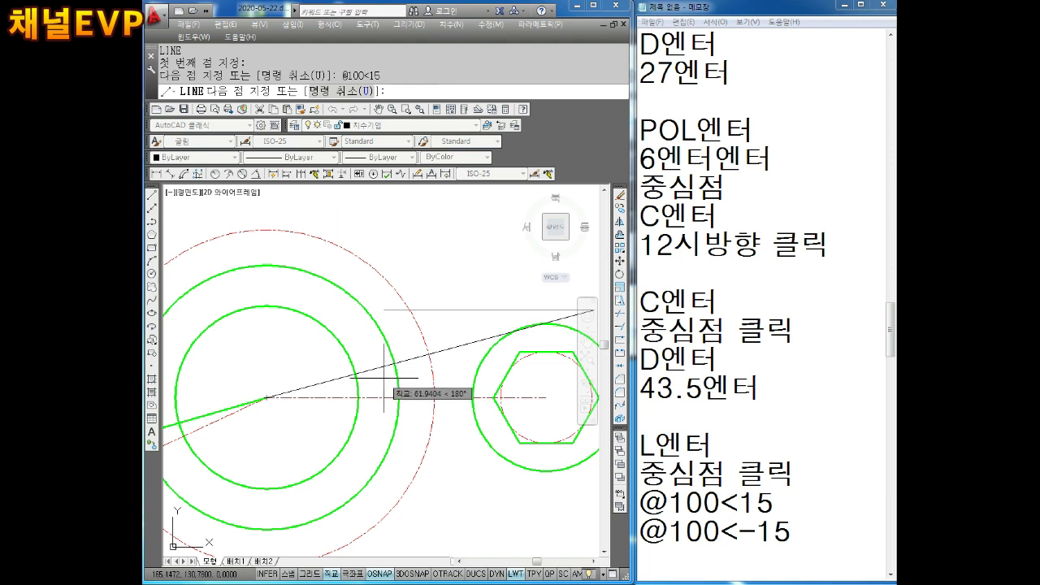
key(Return)
key(Return)
click(267, 398)
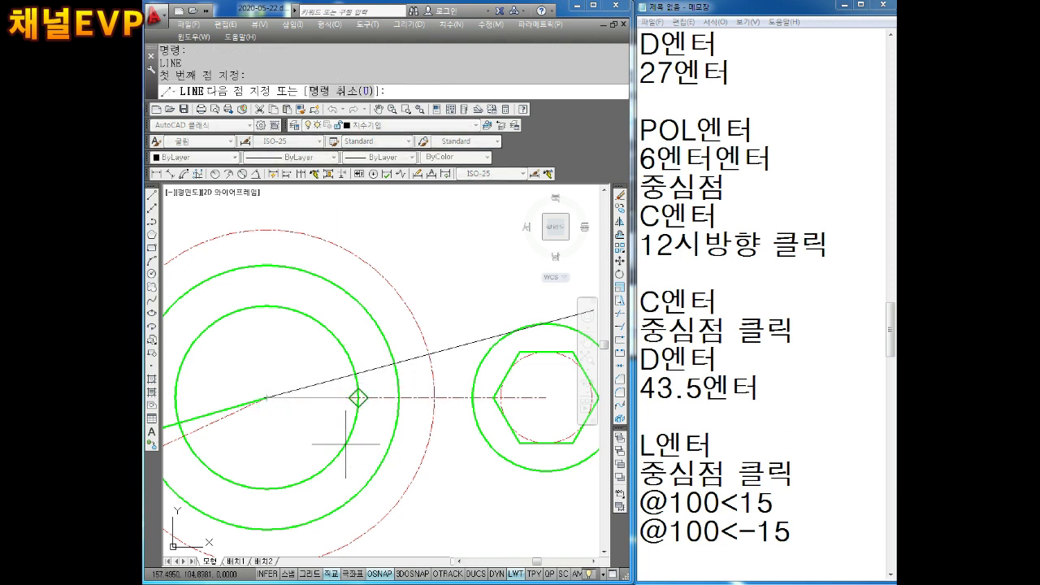
text(@100<-15)
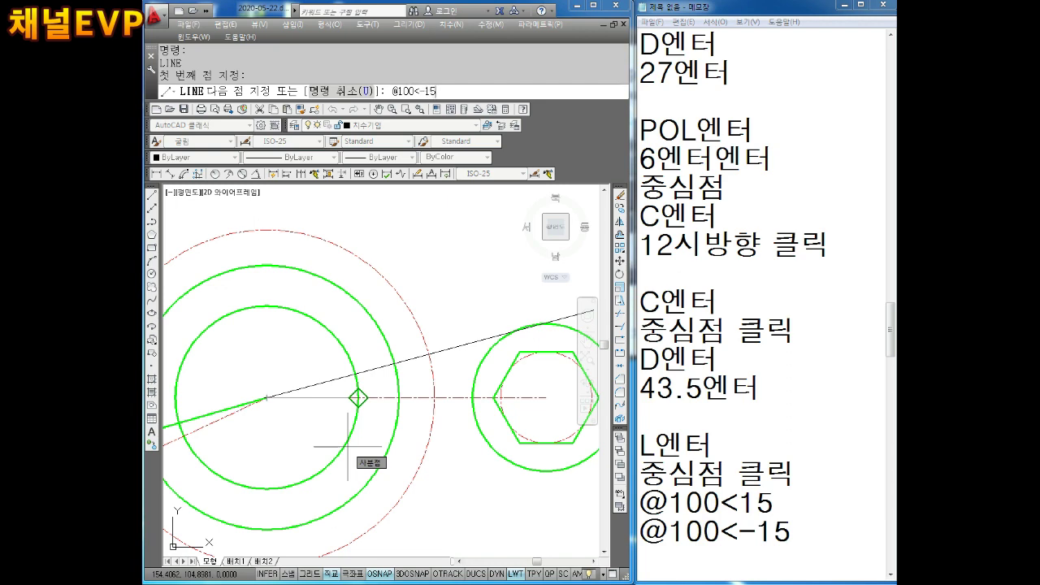
key(Return)
key(Escape)
key(Escape)
scroll(349, 480, down, 1)
- Set the ±15° lines to the 외형선 layer and erase the 43.5 circle around the hexagon
scroll(438, 380, up, 1)
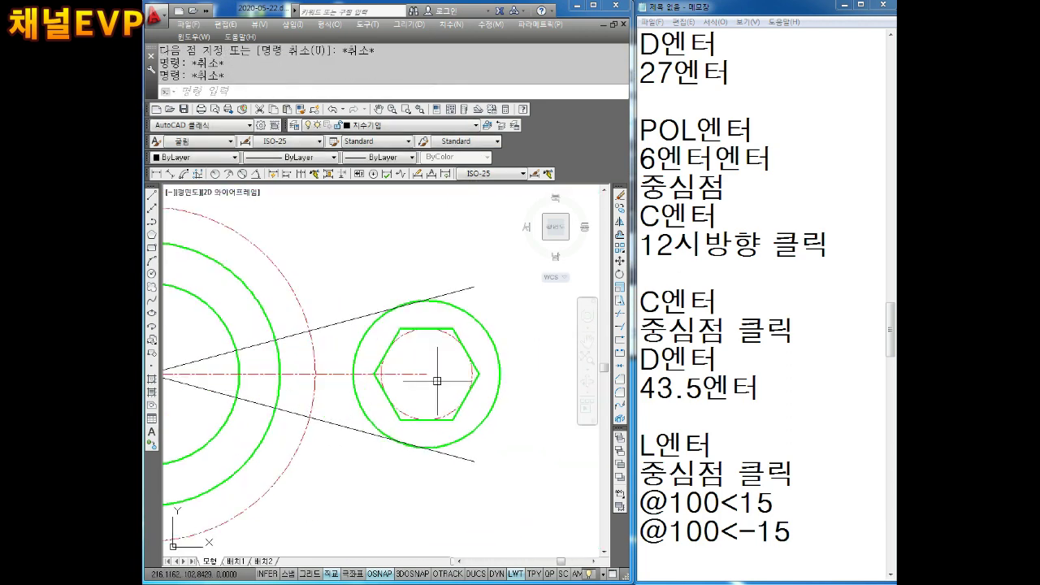
scroll(413, 394, up, 1)
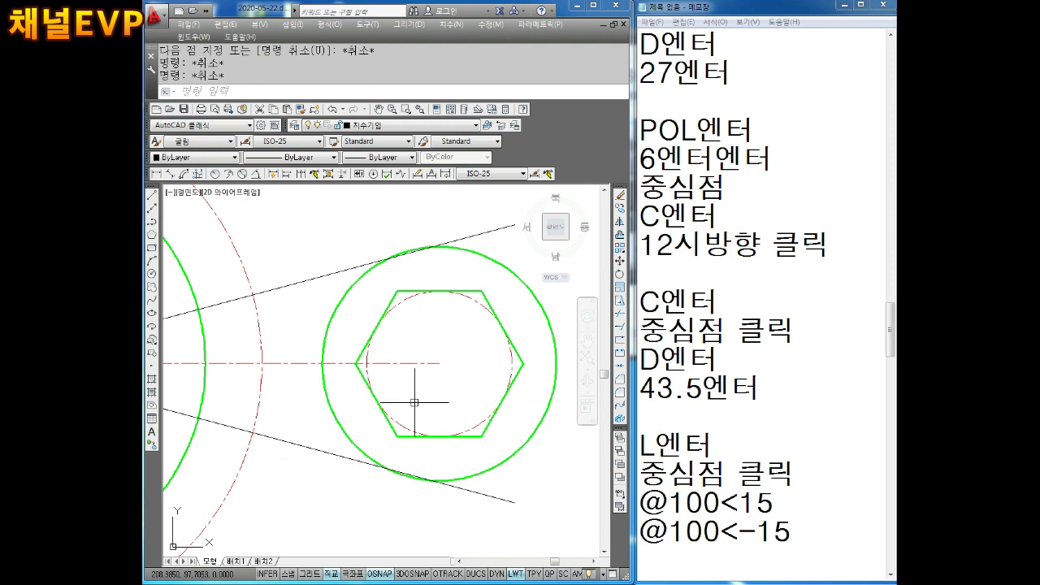
scroll(415, 402, down, 2)
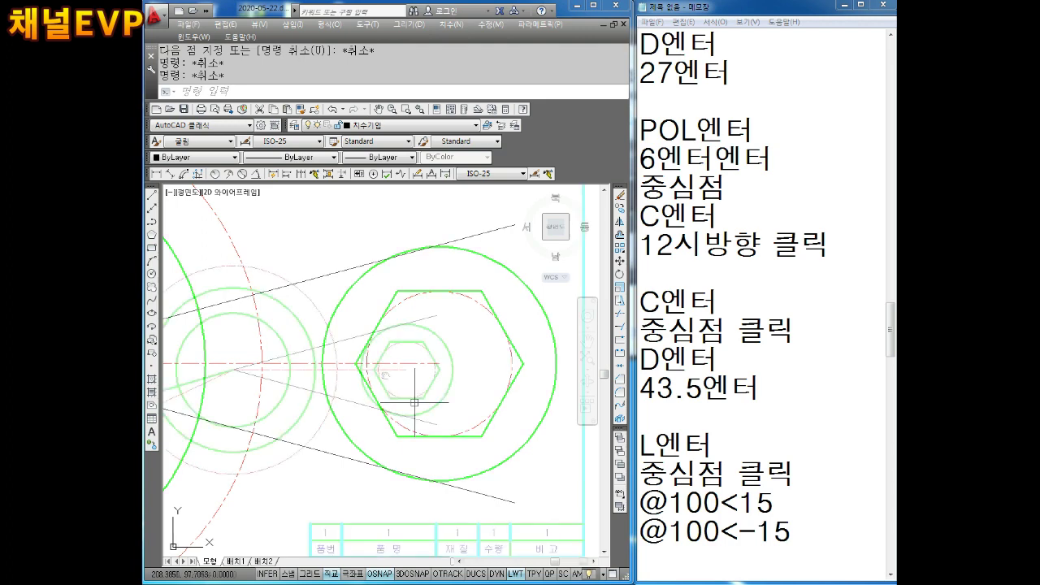
scroll(398, 365, down, 1)
scroll(382, 355, up, 1)
click(353, 320)
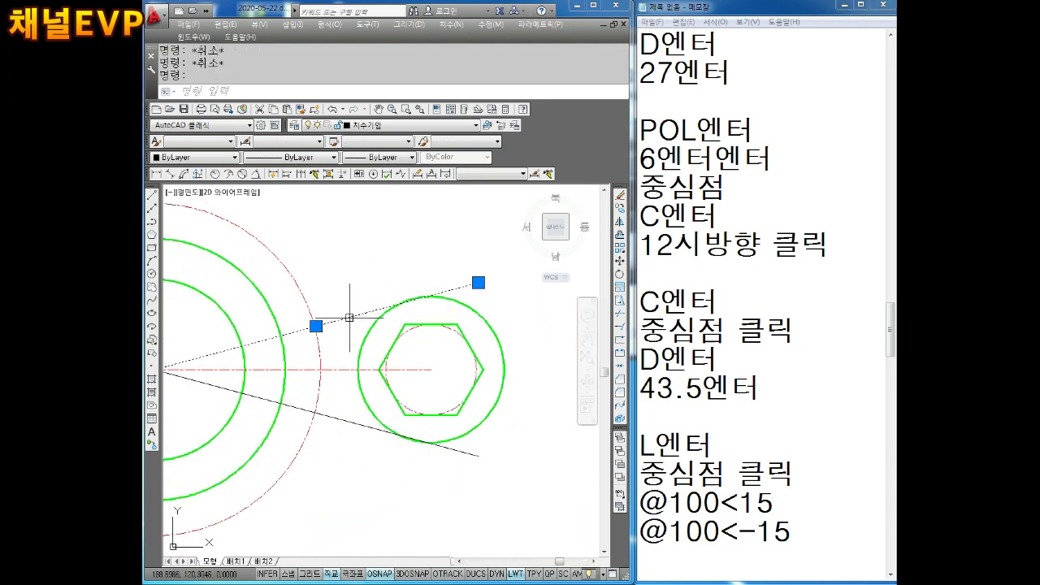
click(335, 416)
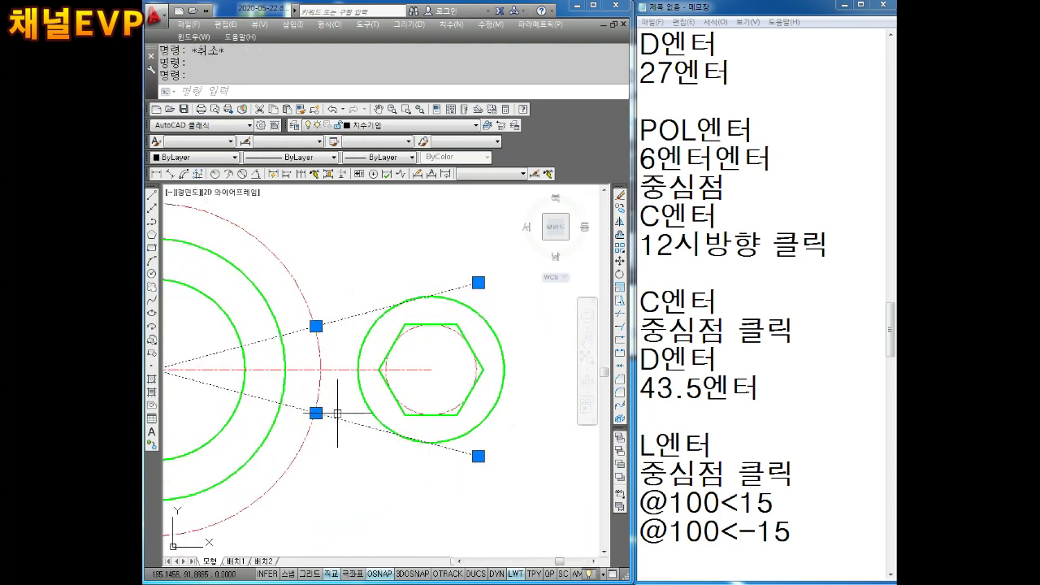
click(366, 126)
click(367, 173)
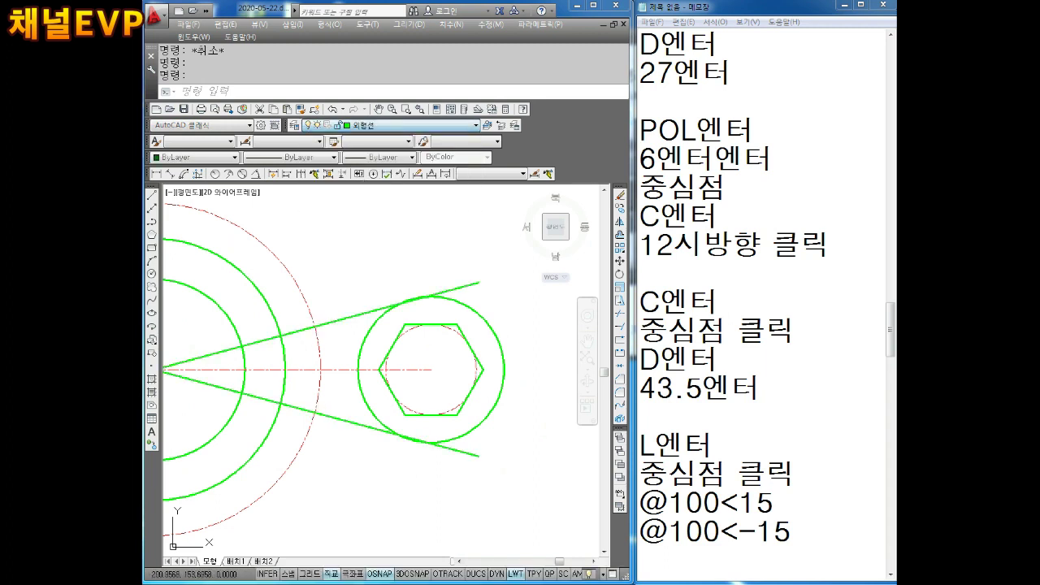
key(Escape)
click(478, 316)
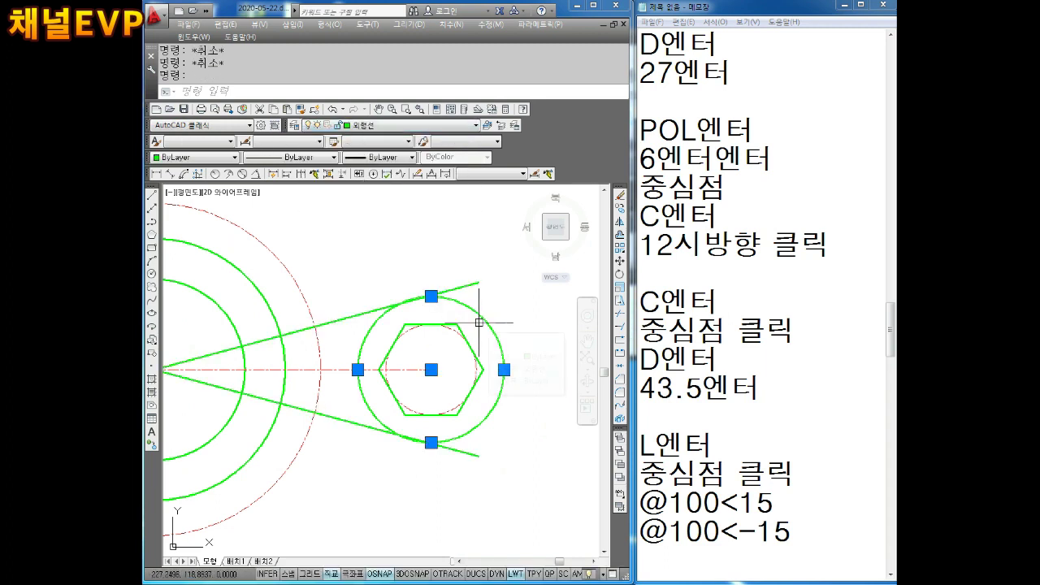
key(Delete)
- Replace the old circle notes with 'C엔터' and 'T엔터'
drag(762, 400, 637, 303)
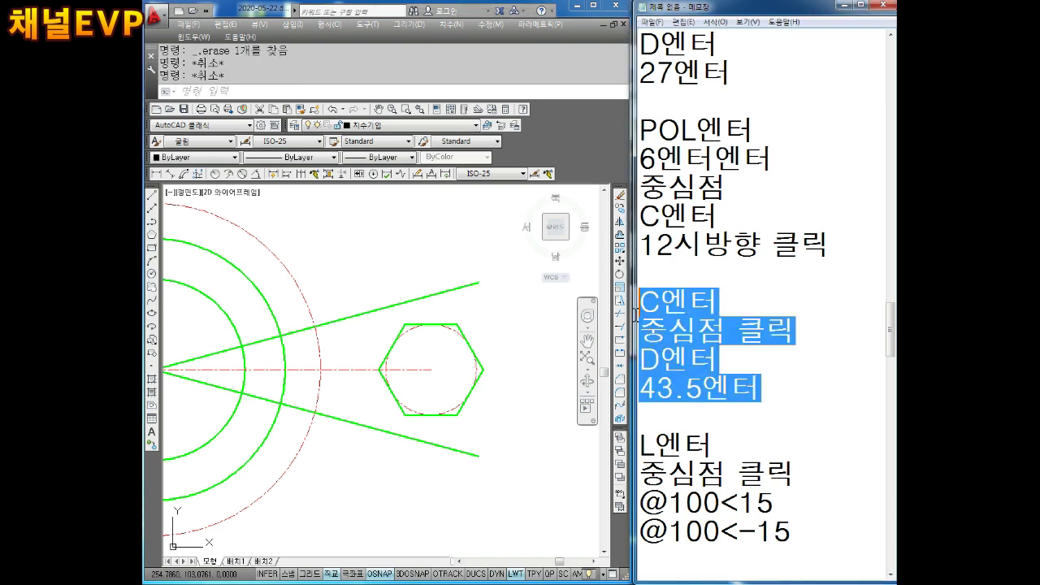
key(Delete)
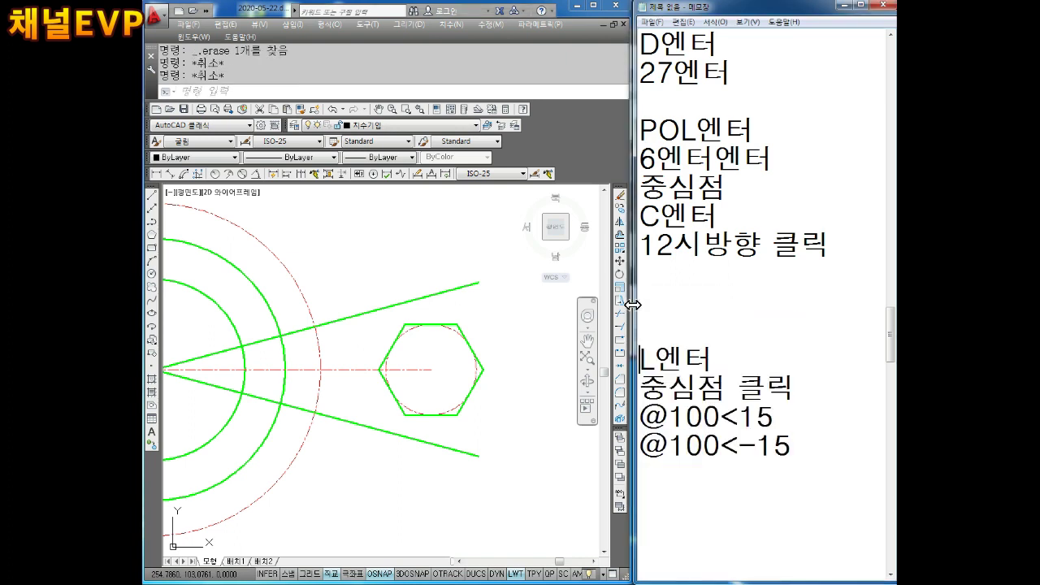
key(BackSpace)
key(BackSpace)
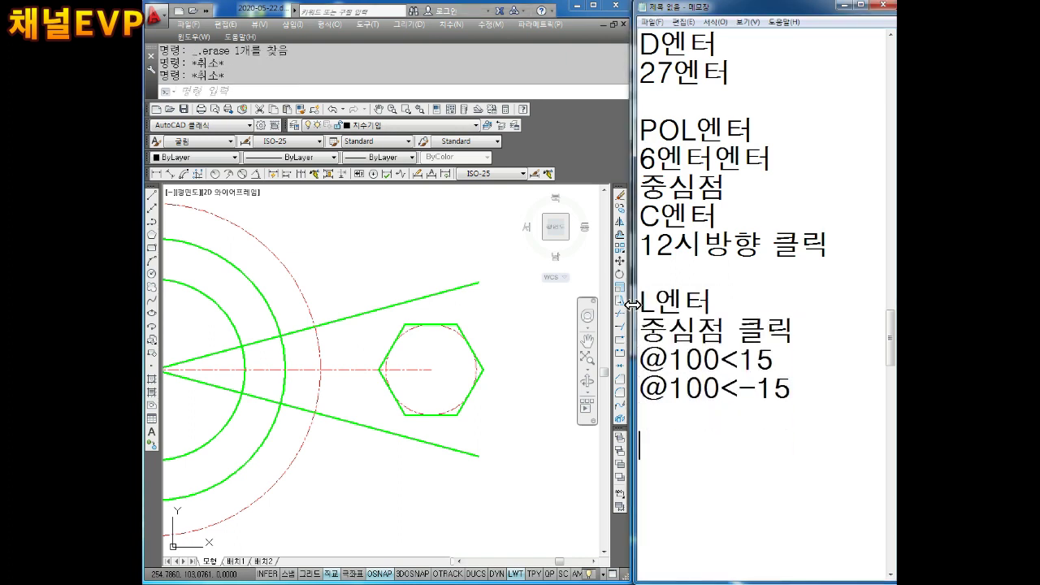
text(C엔)
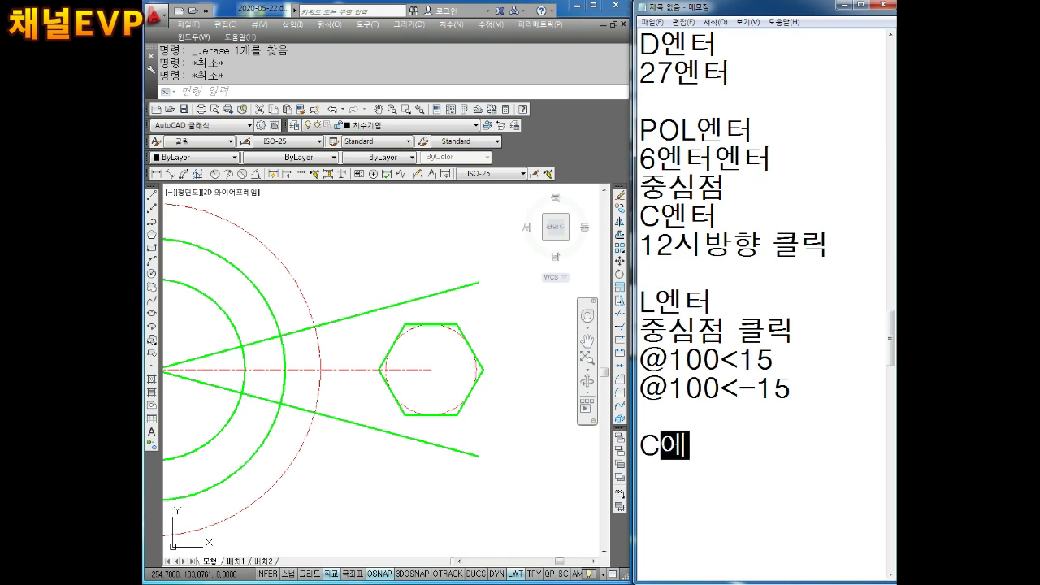
text(터 )
text(T)
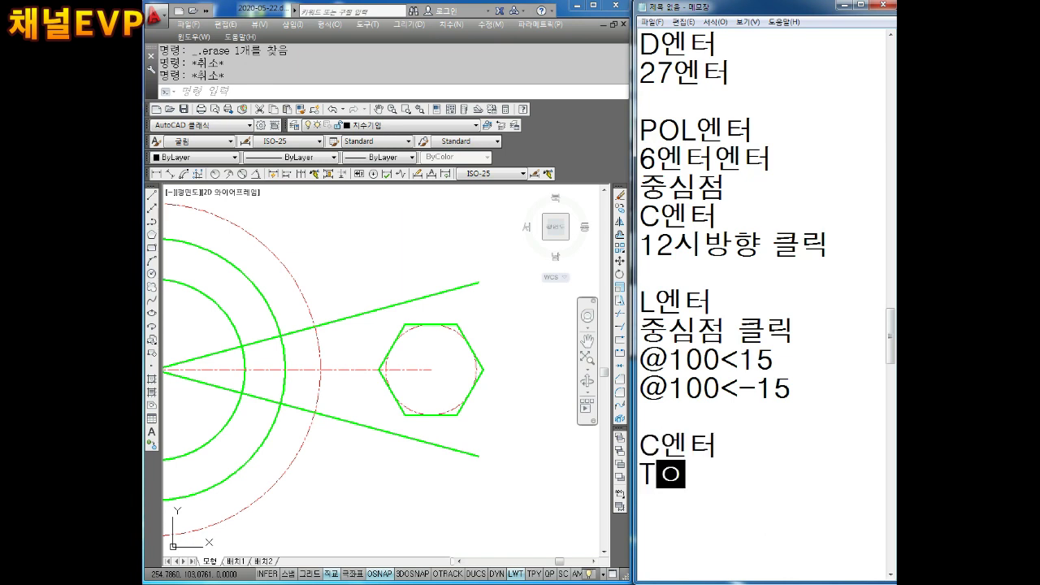
text(엔터)
key(Return)
- Start a tangent-tangent-radius circle using the upper and lower green lines
click(422, 334)
key(Escape)
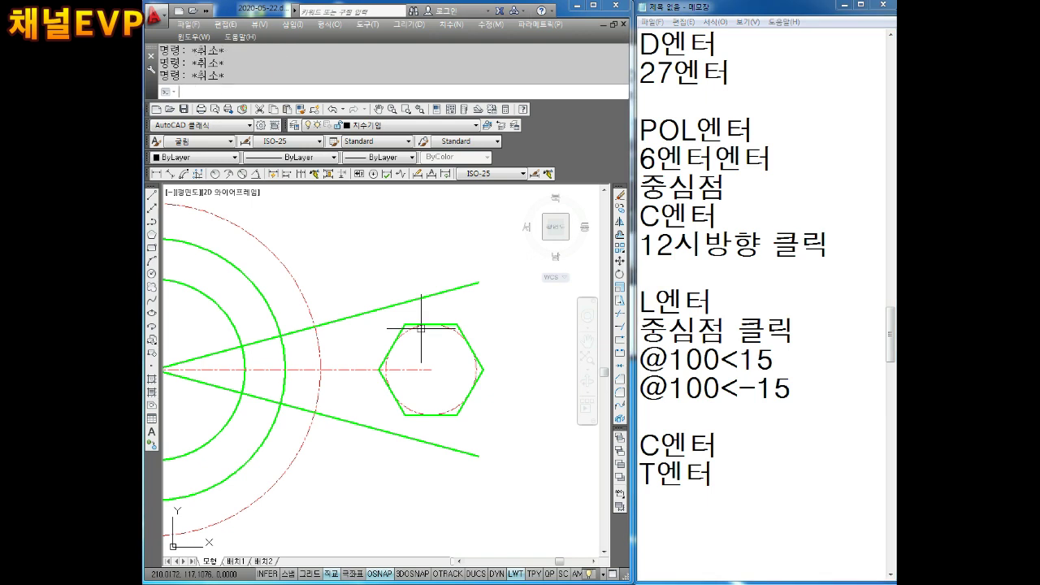
text(c)
key(Return)
text(t)
key(Return)
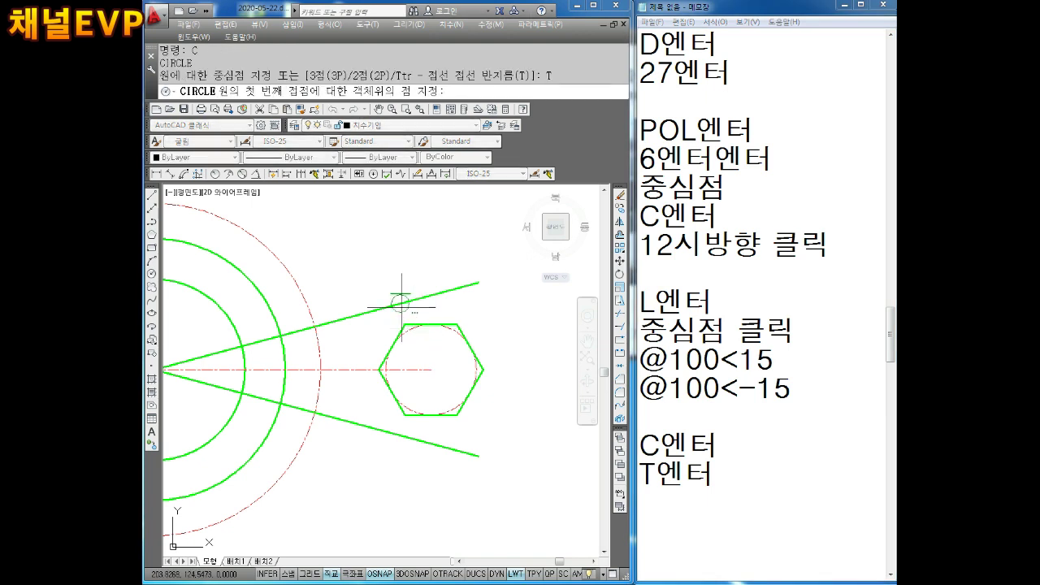
click(399, 325)
click(389, 421)
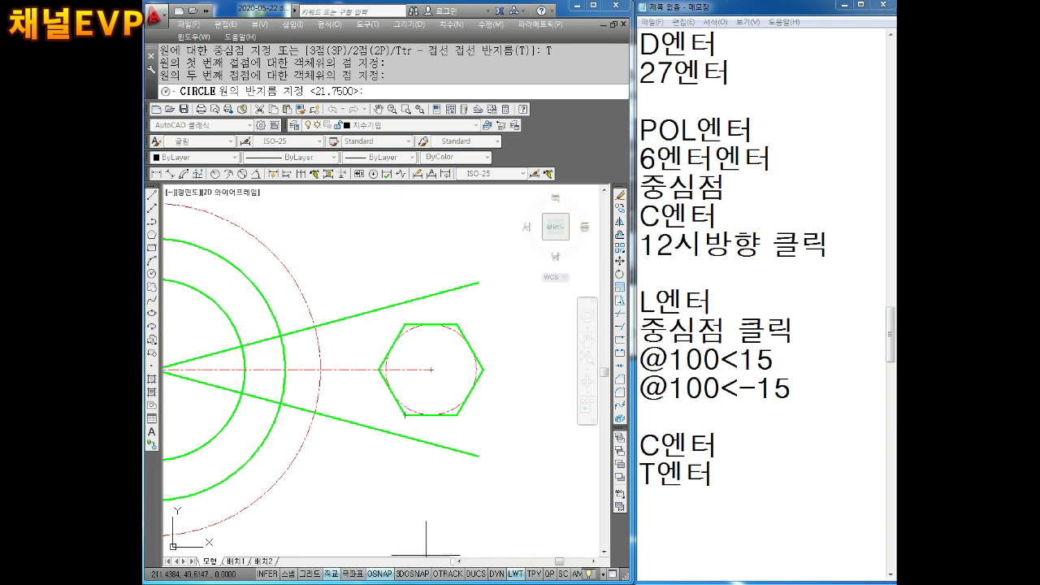
- Divide 43.5 by 2 in Calculator and note the 21.75 radius
click(167, 581)
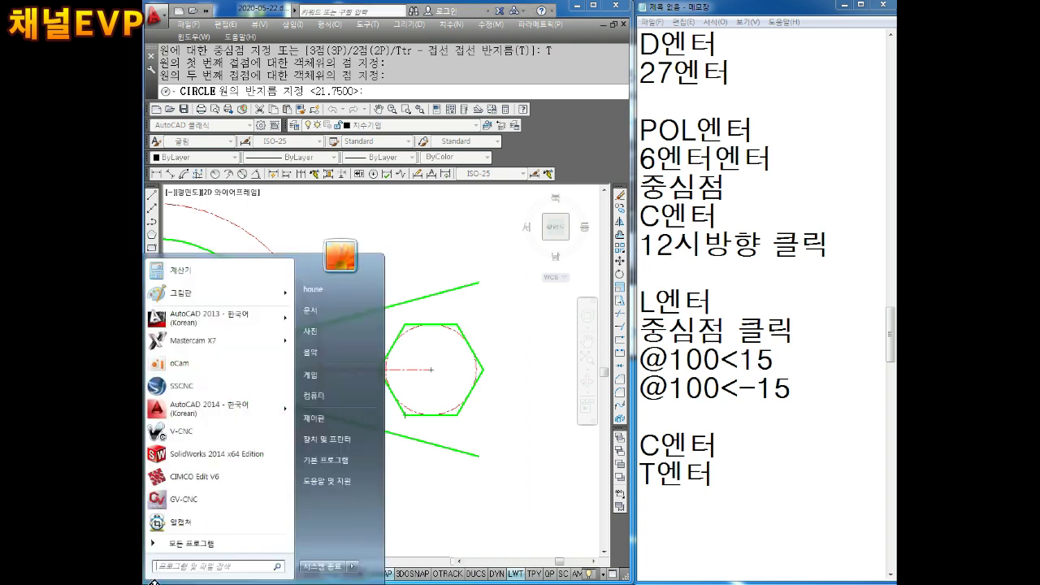
click(187, 274)
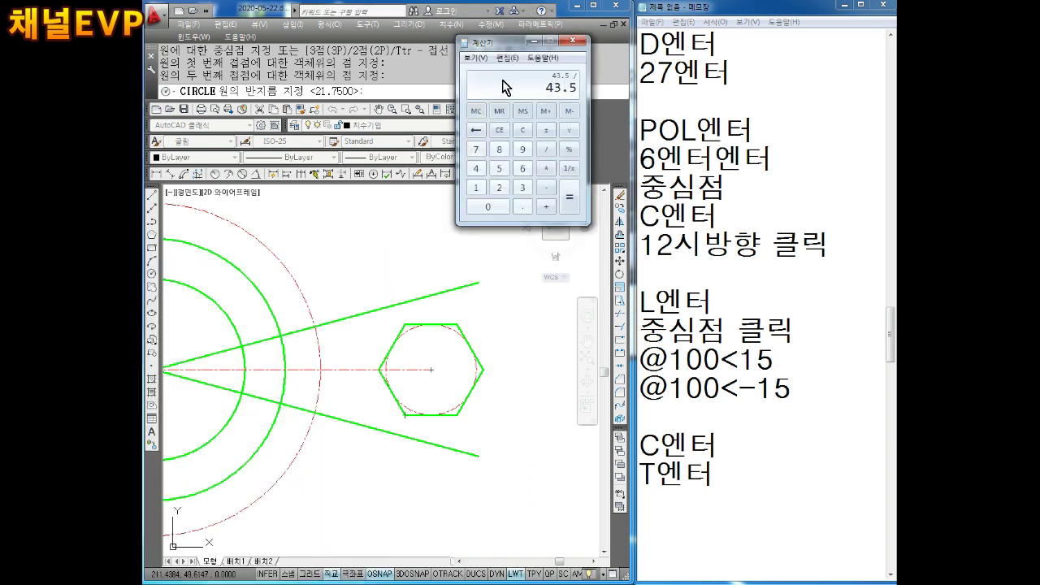
click(726, 476)
text(21.)
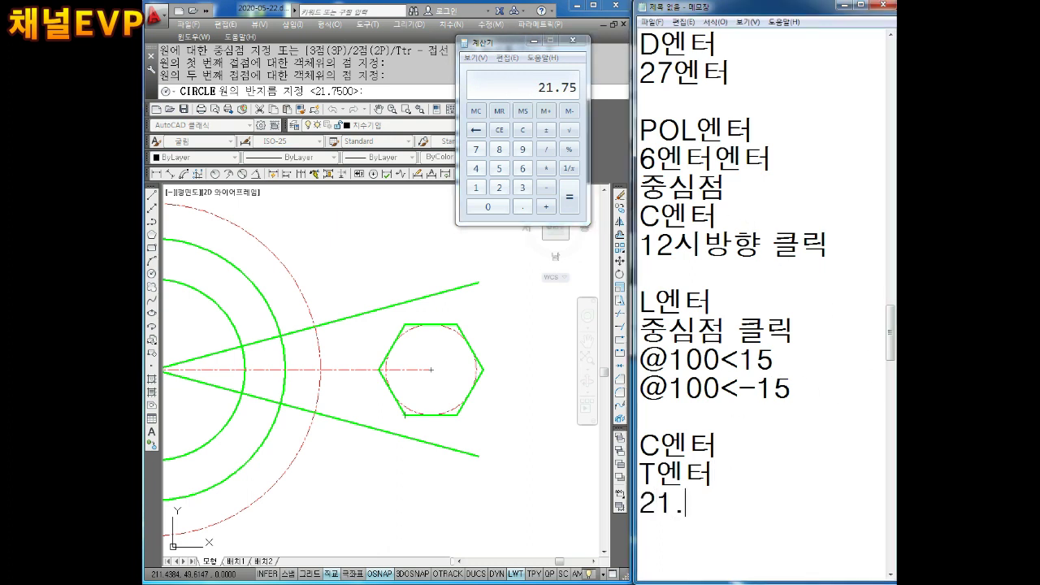
text(75)
- Give the tangent circle radius 21.75 and put it on the green outline layer
click(486, 355)
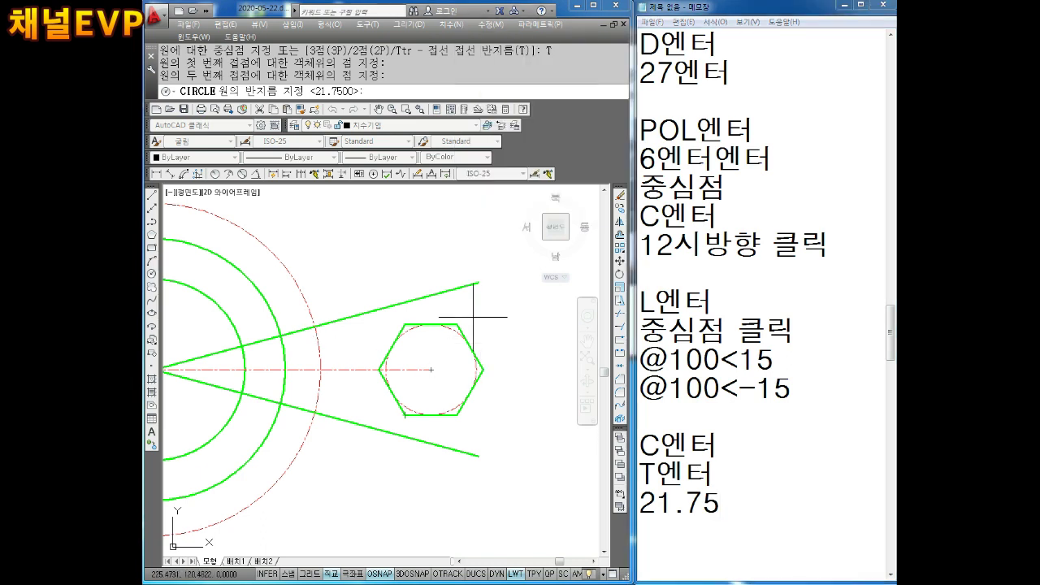
text(5)
key(Return)
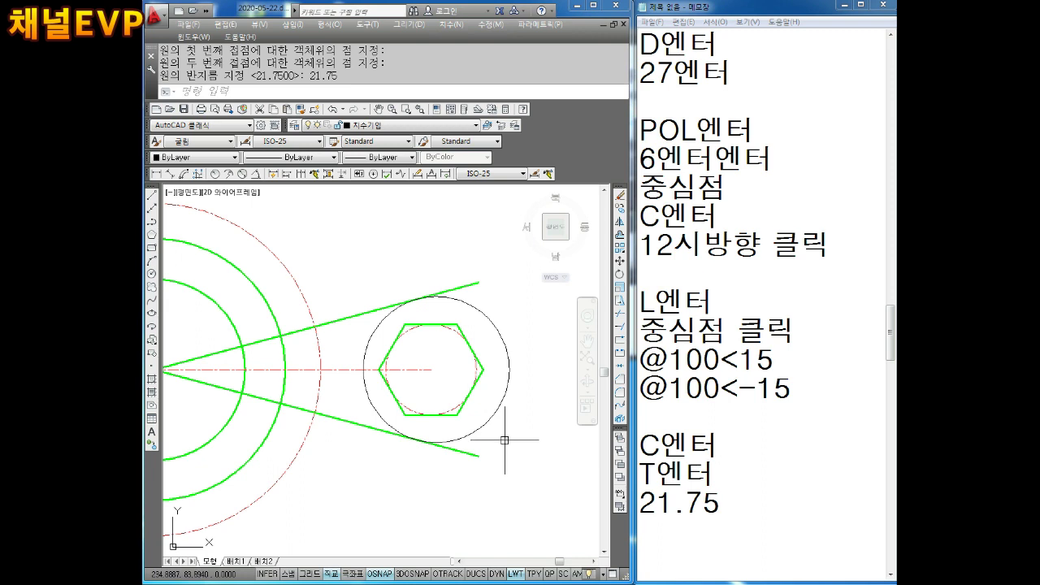
key(Escape)
click(486, 313)
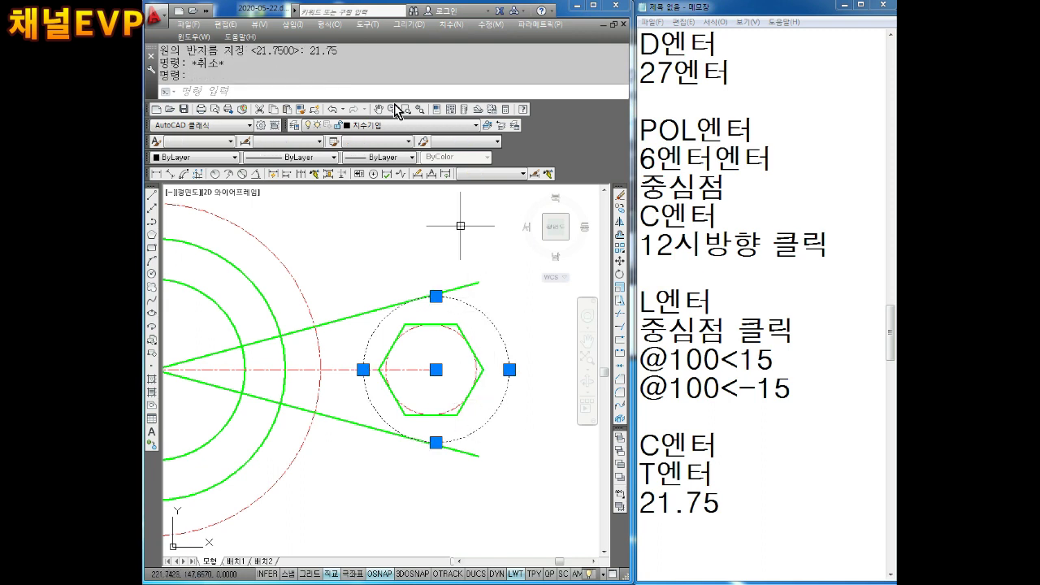
click(399, 125)
click(391, 163)
key(Escape)
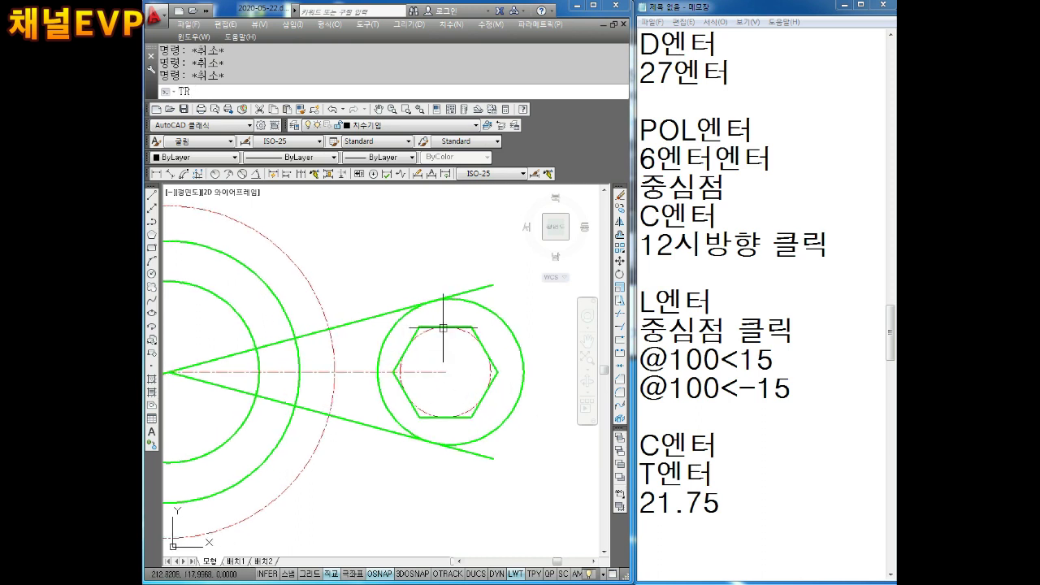
- Trim the upper arm's overhang beyond the hexagon-end circle and that circle's inner arc
text(tr)
key(Return)
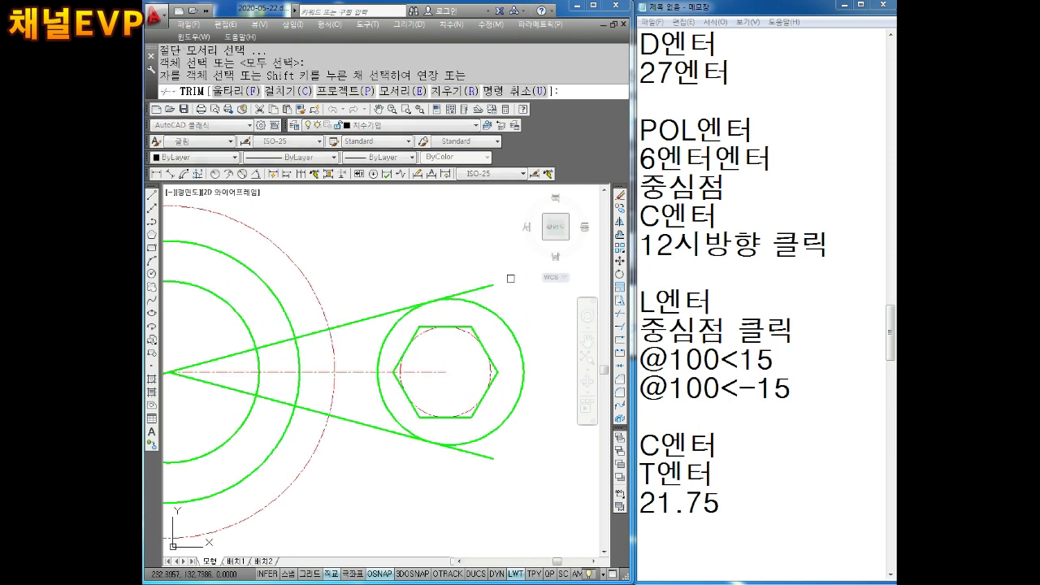
click(487, 287)
click(390, 333)
click(380, 393)
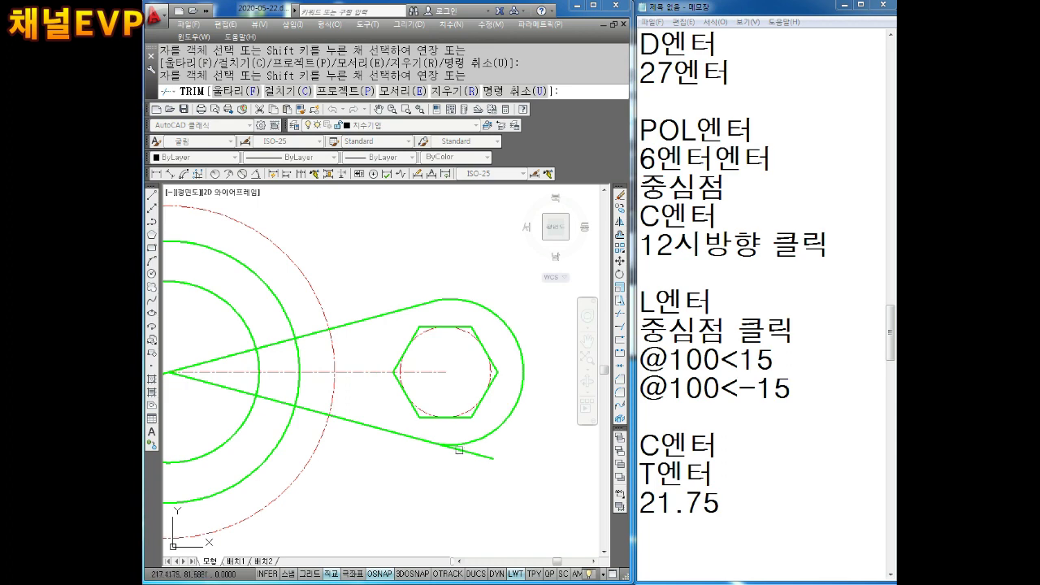
key(Escape)
scroll(431, 361, down, 4)
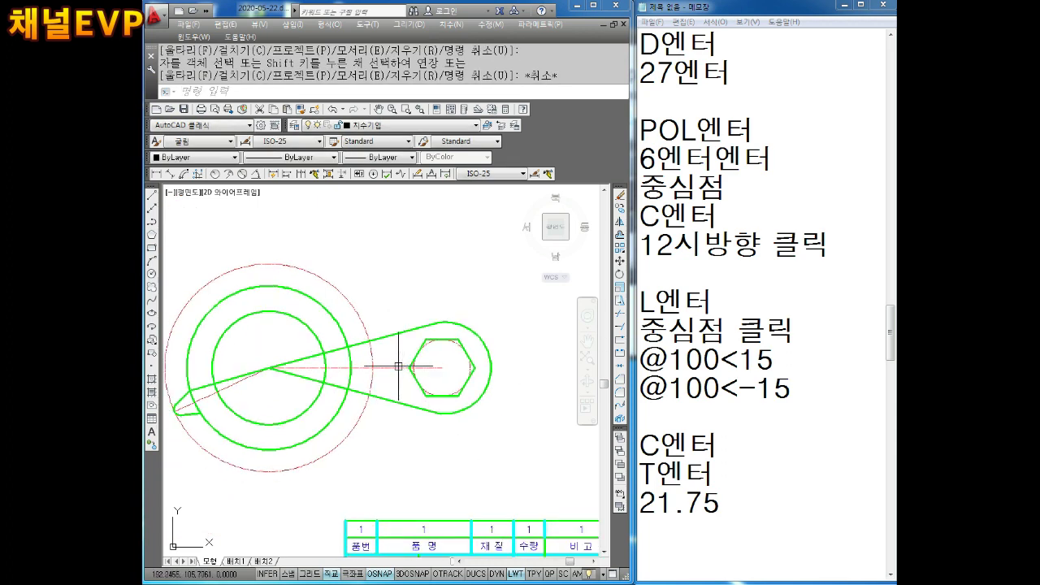
scroll(373, 331, up, 2)
scroll(398, 358, up, 2)
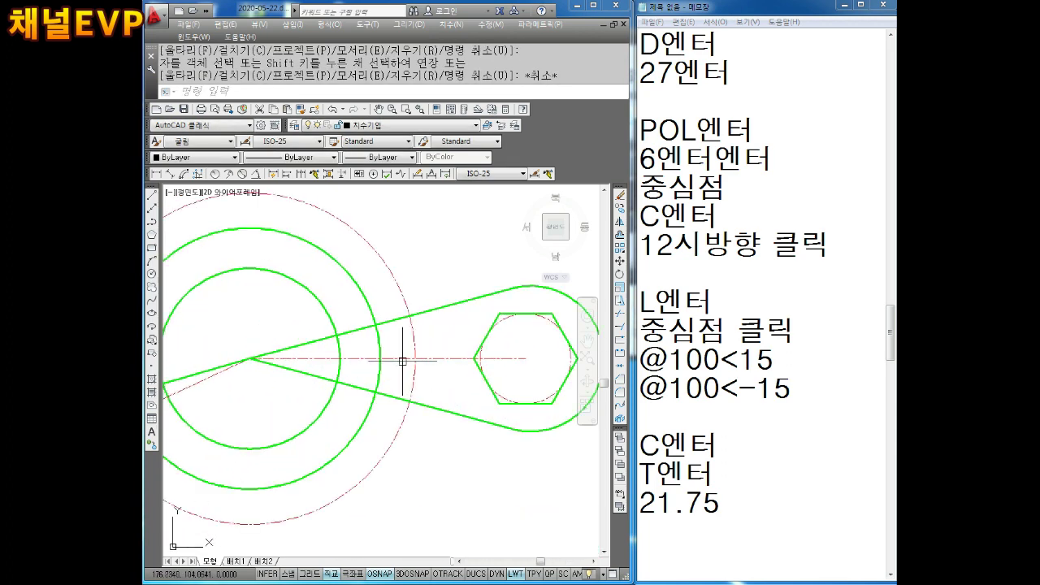
middle_drag(404, 360, 421, 375)
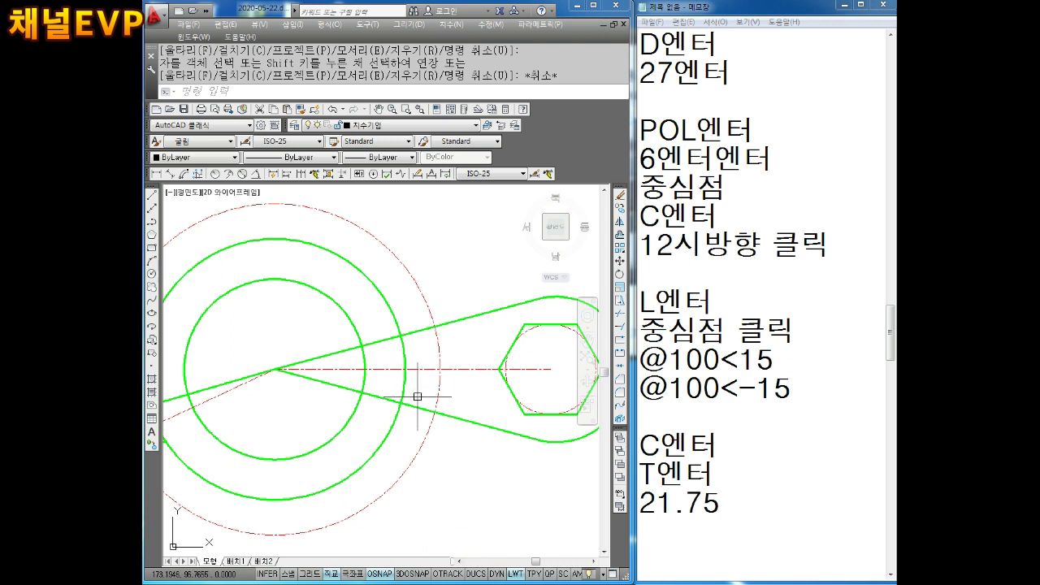
middle_drag(358, 381, 384, 368)
key(Escape)
key(Escape)
key(Escape)
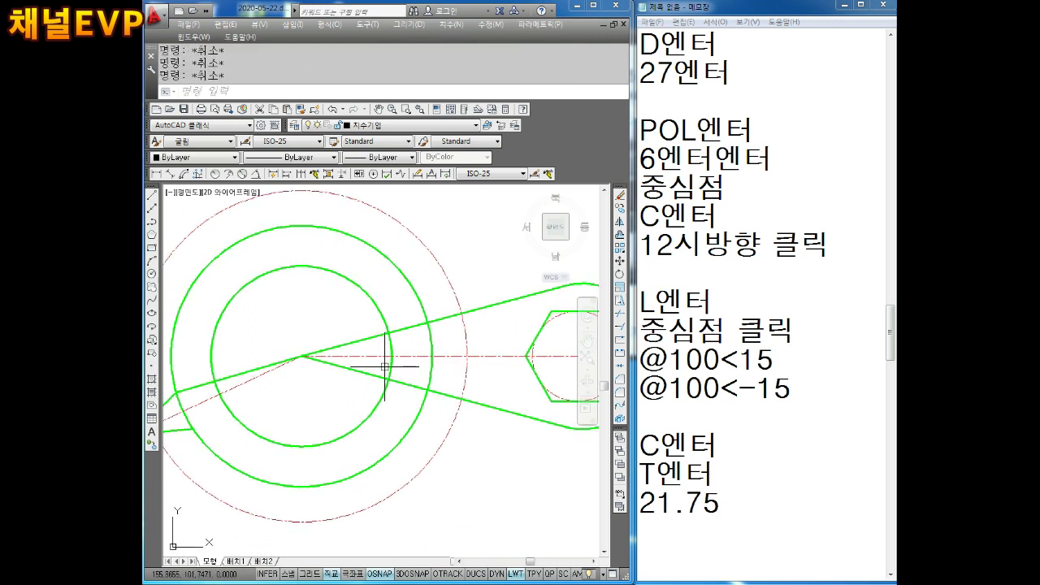
- Trim the arm line segment lying inside the large ring
text(TRt)
key(Return)
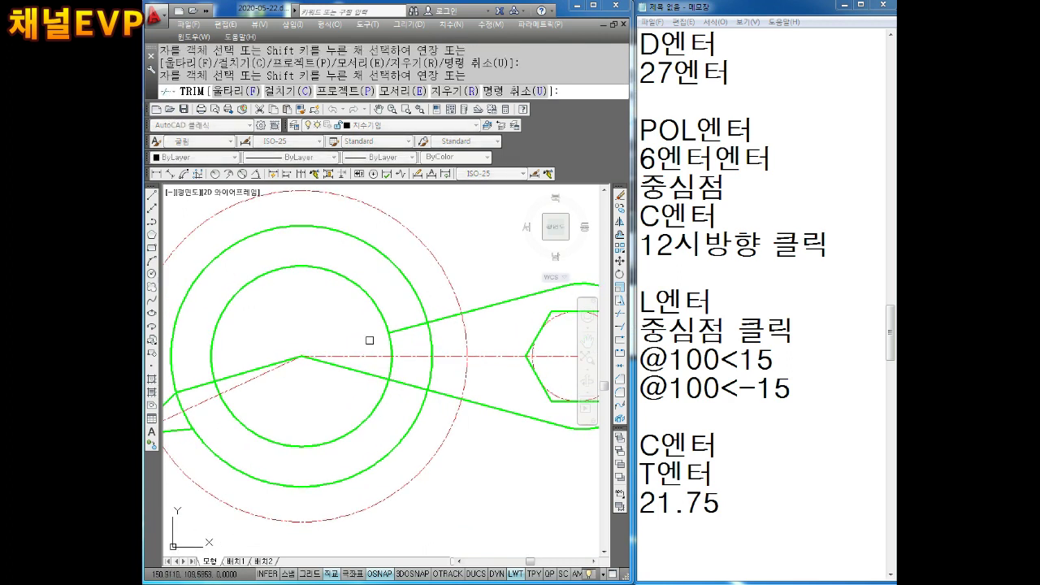
click(375, 376)
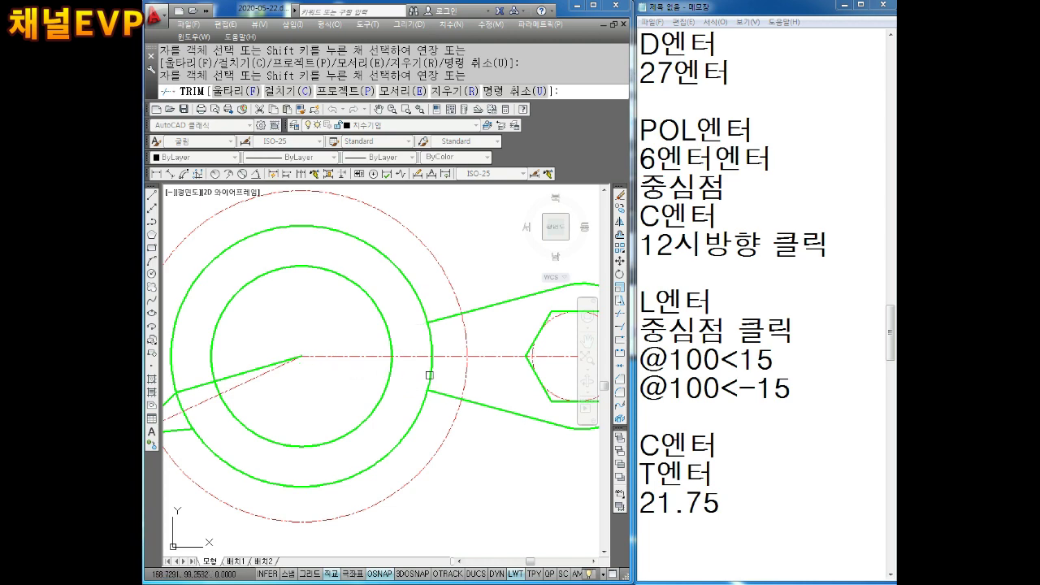
key(Escape)
scroll(429, 345, down, 4)
scroll(424, 346, up, 2)
scroll(424, 346, up, 1)
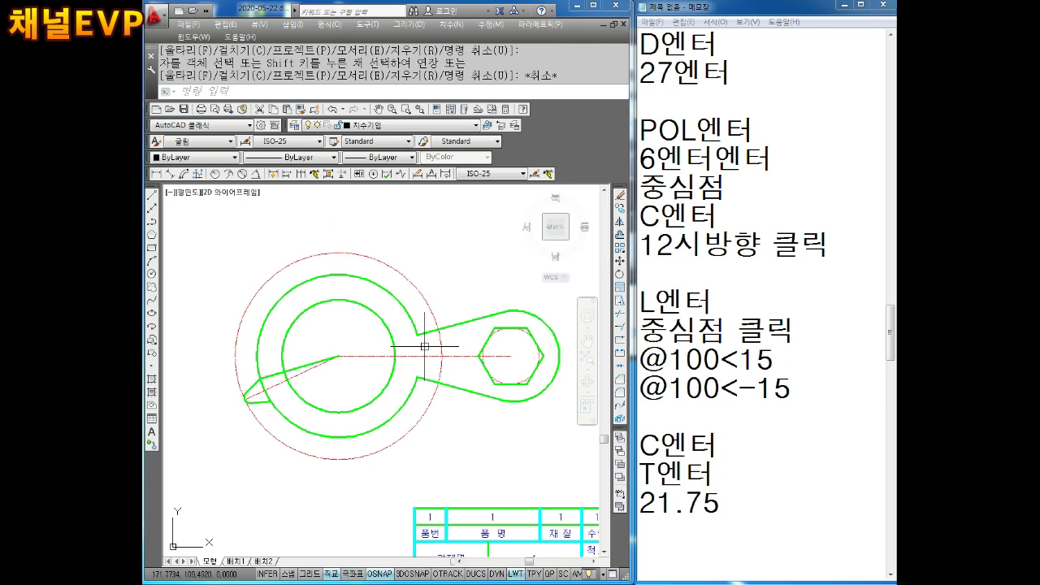
middle_drag(424, 347, 405, 348)
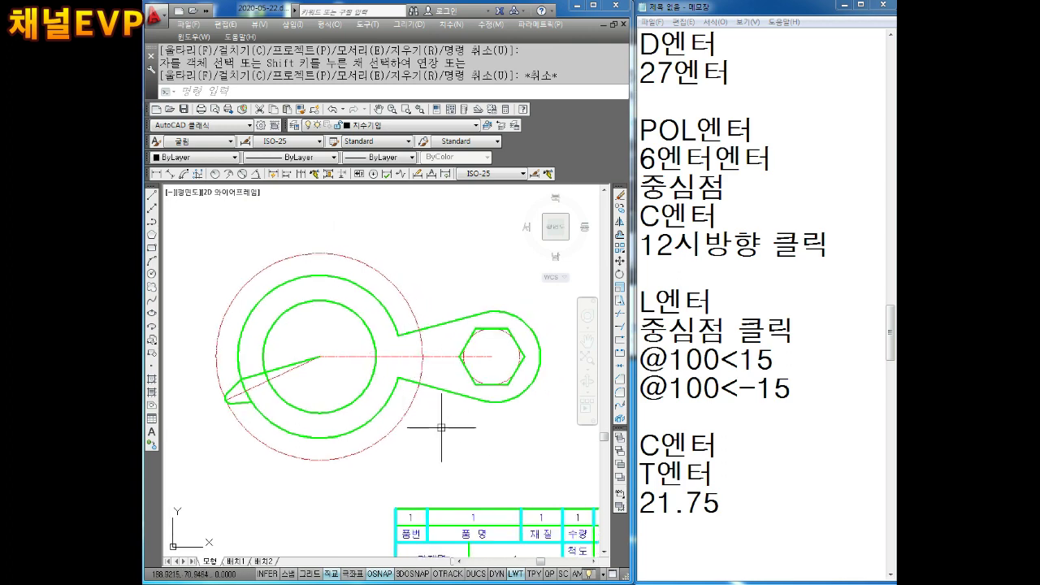
key(Escape)
key(Escape)
key(Escape)
scroll(349, 309, up, 2)
scroll(406, 345, up, 2)
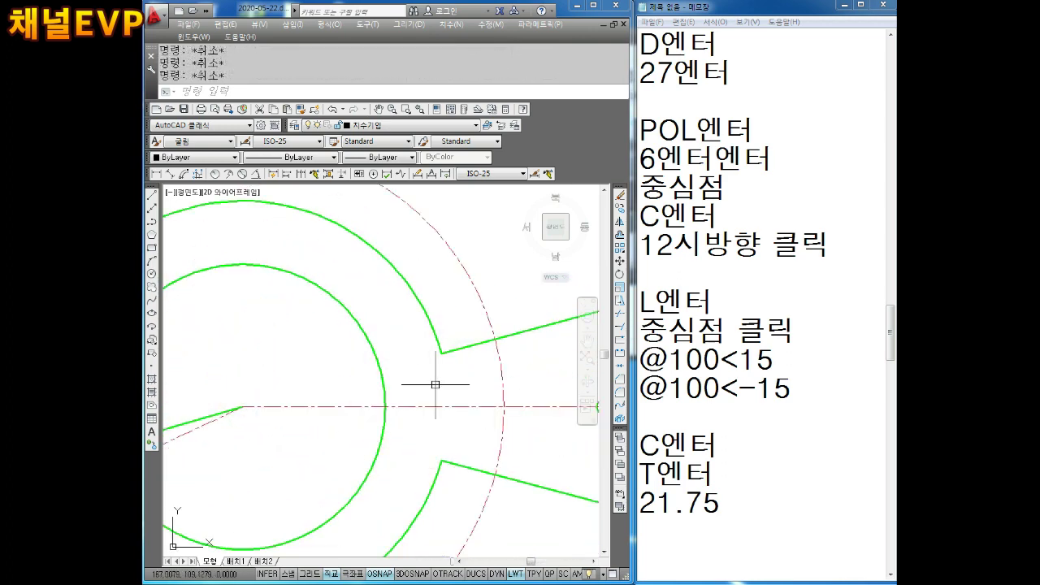
text(EX)
- Extend the upper arm line so it meets the inner ring circle
key(Return)
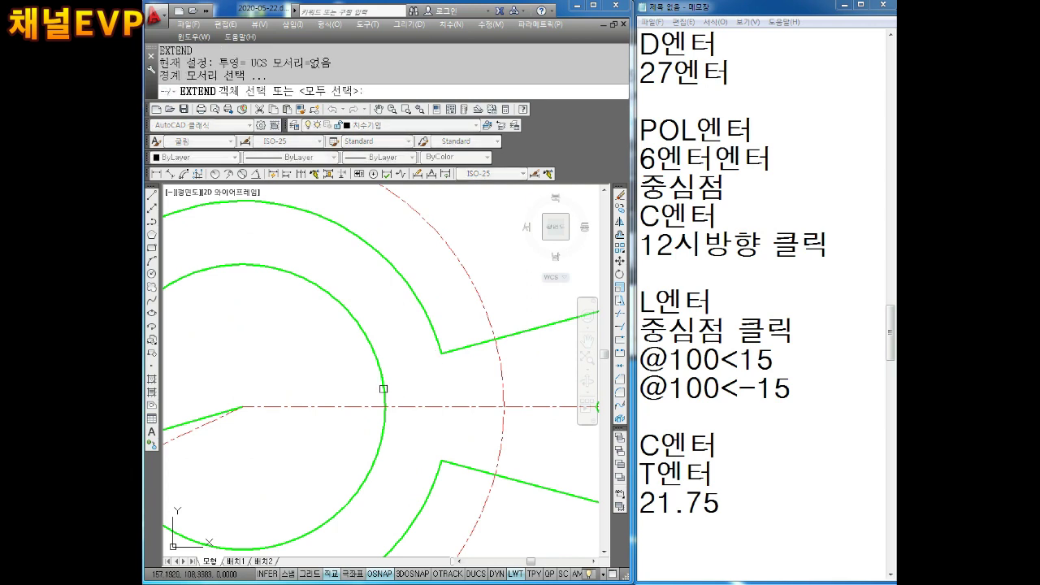
key(Return)
click(452, 351)
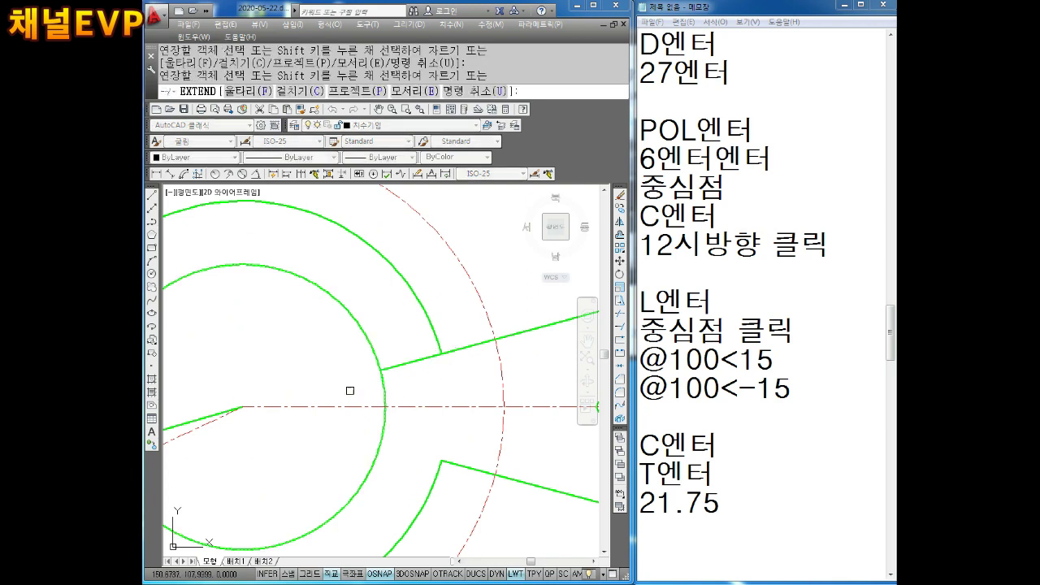
scroll(406, 399, down, 2)
scroll(401, 377, up, 1)
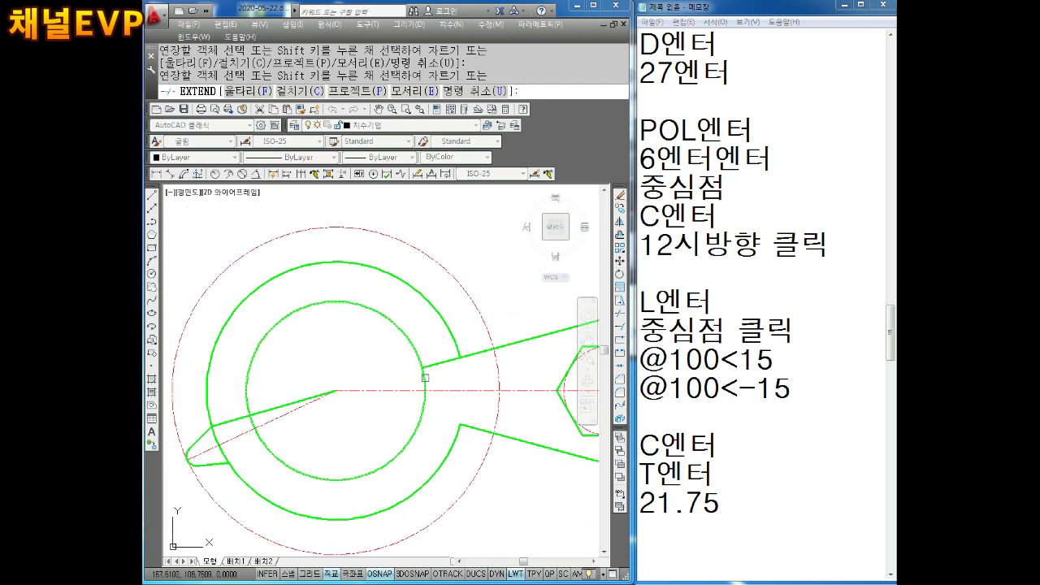
scroll(439, 374, up, 1)
key(Escape)
click(472, 372)
key(Escape)
key(Escape)
scroll(475, 403, down, 2)
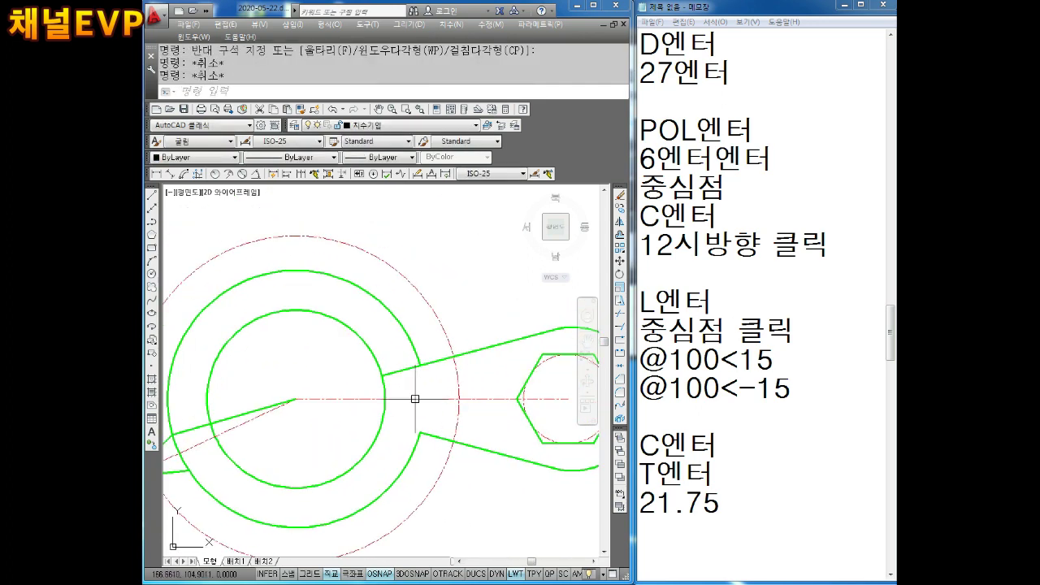
scroll(416, 393, up, 1)
key(Escape)
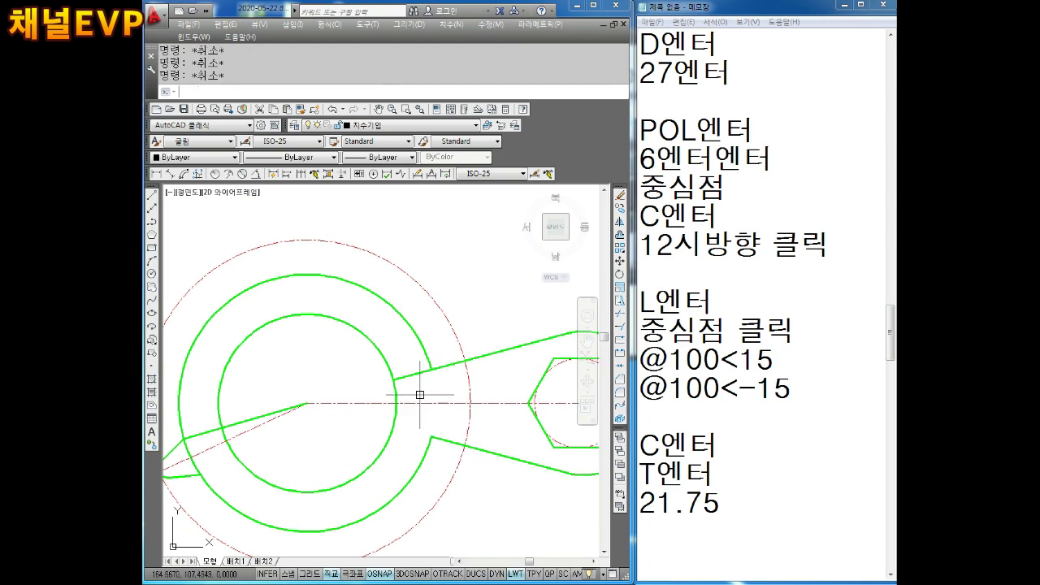
scroll(407, 374, up, 3)
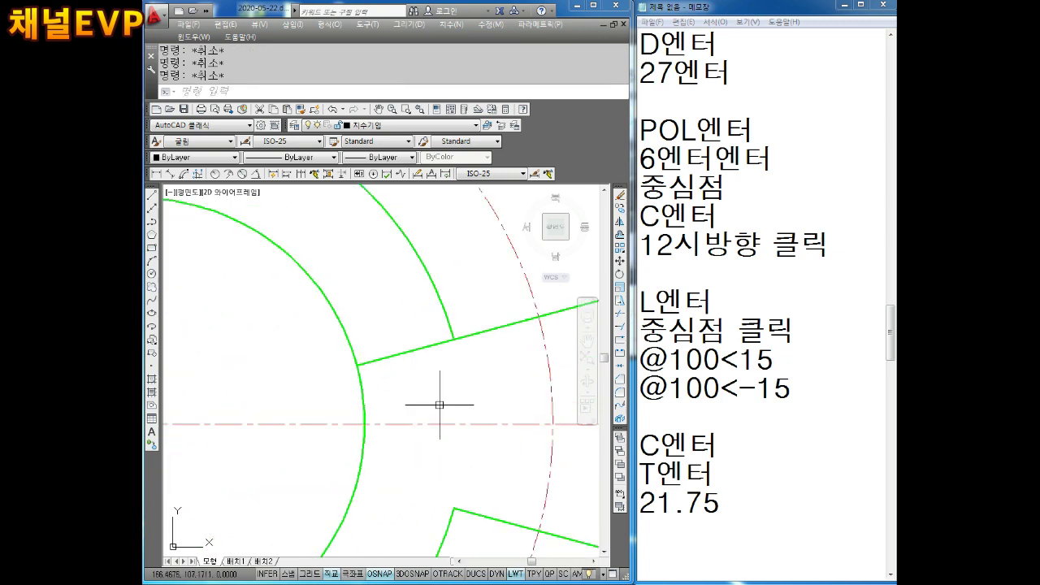
scroll(391, 347, down, 3)
scroll(393, 348, up, 1)
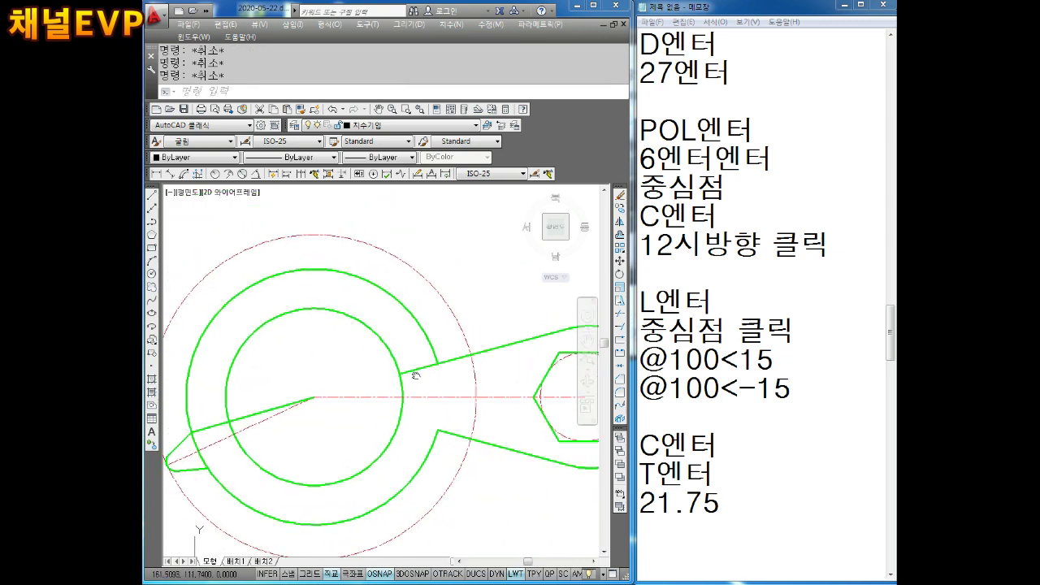
- Trim away the top arcs of the outer and inner ring circles
text(tr)
key(Return)
key(Return)
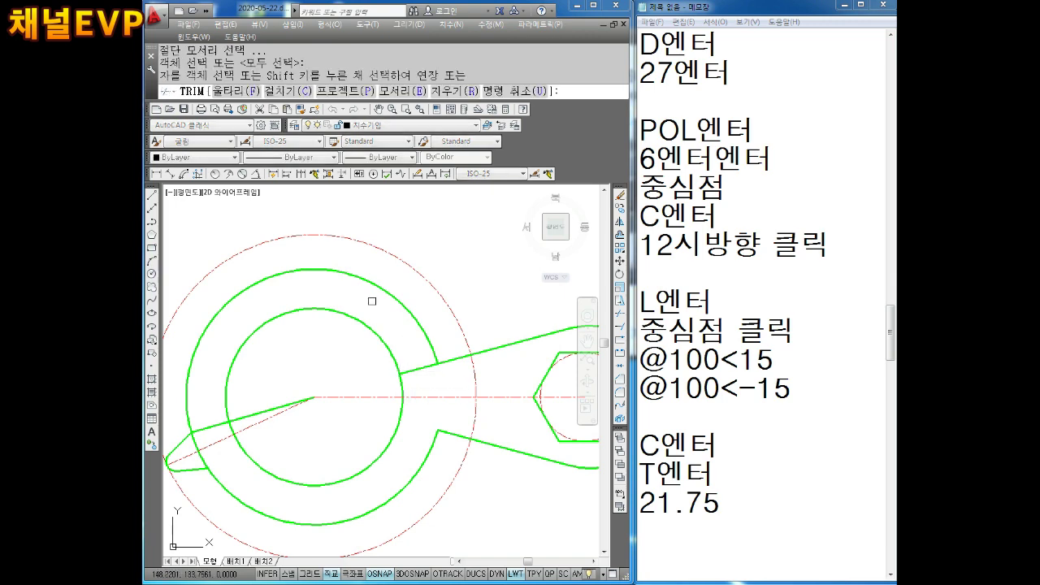
click(365, 276)
click(329, 298)
click(306, 313)
key(Escape)
middle_drag(302, 353, 326, 283)
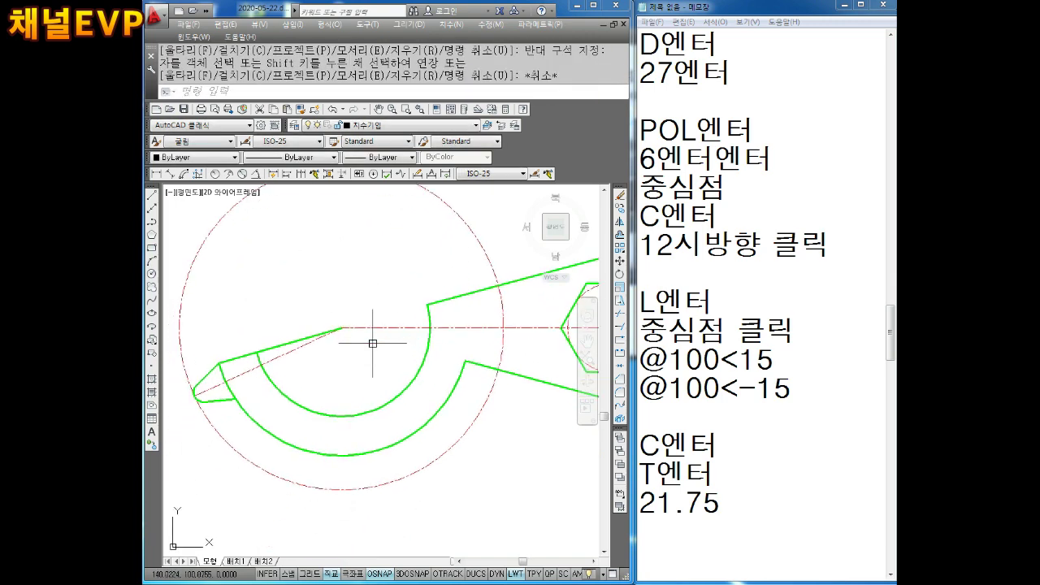
scroll(383, 348, up, 3)
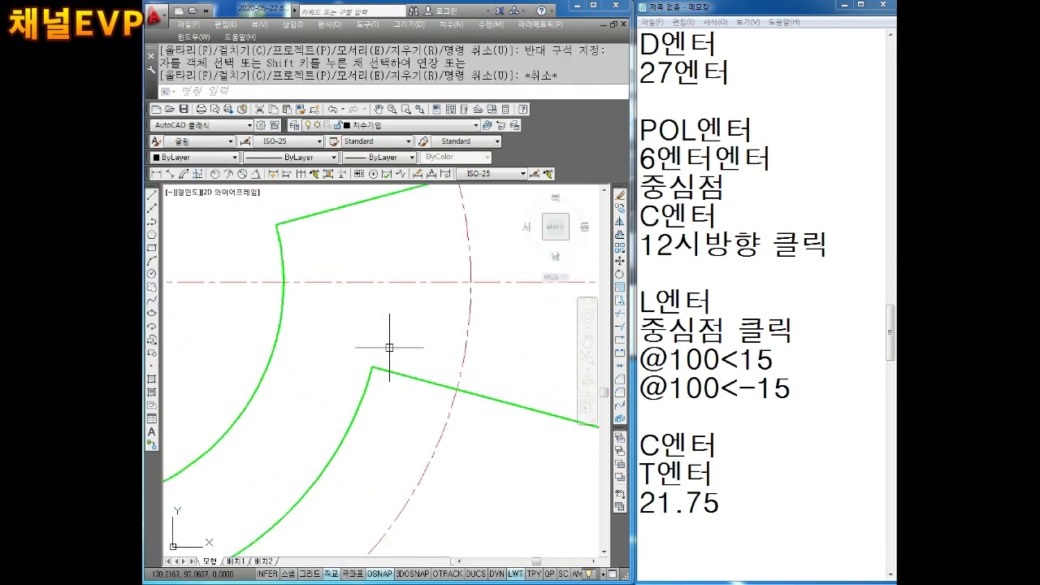
scroll(430, 382, down, 3)
scroll(444, 416, down, 2)
scroll(435, 390, up, 2)
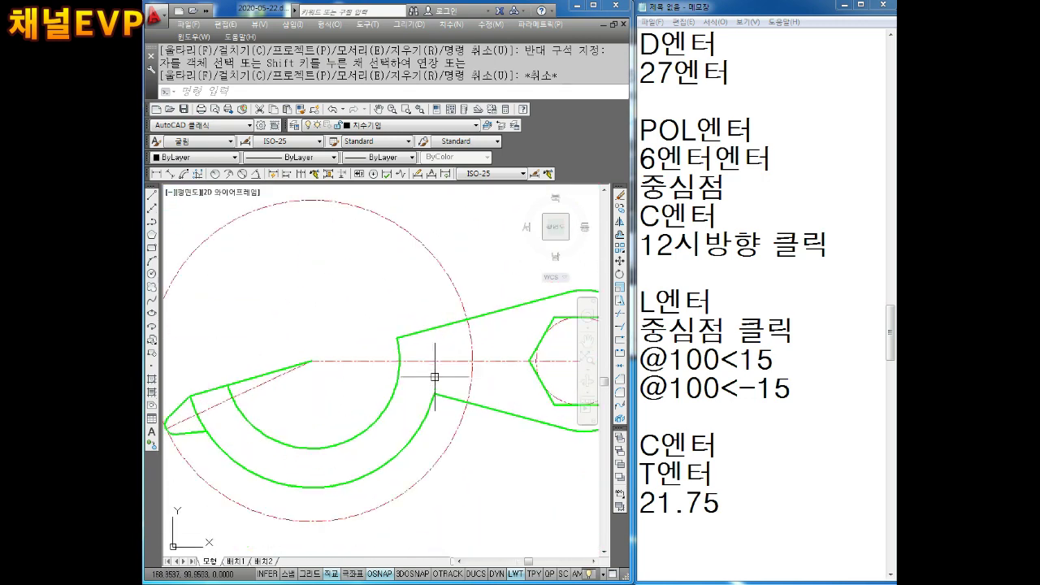
key(Escape)
key(Escape)
key(Escape)
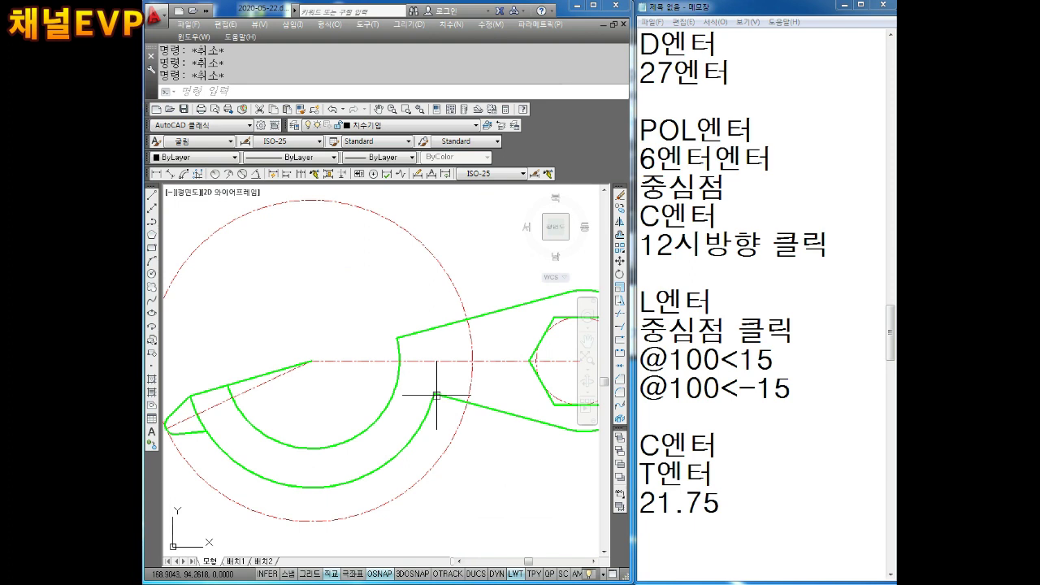
- Add '엔터' lines to the Notepad notes
click(675, 553)
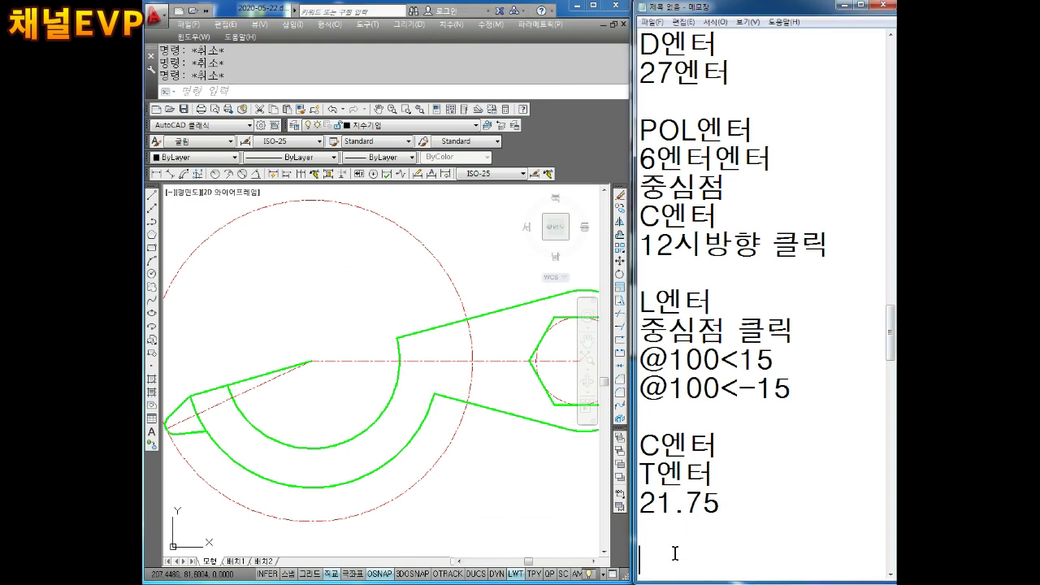
text(F엔터ㅗ)
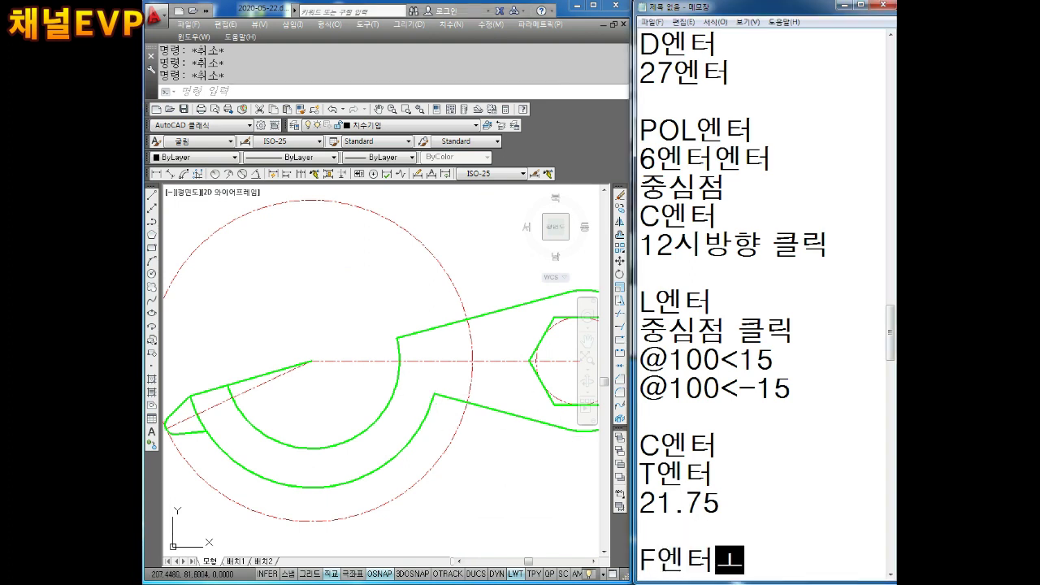
key(Return)
text(엔터)
key(Return)
text(18 / 22.5)
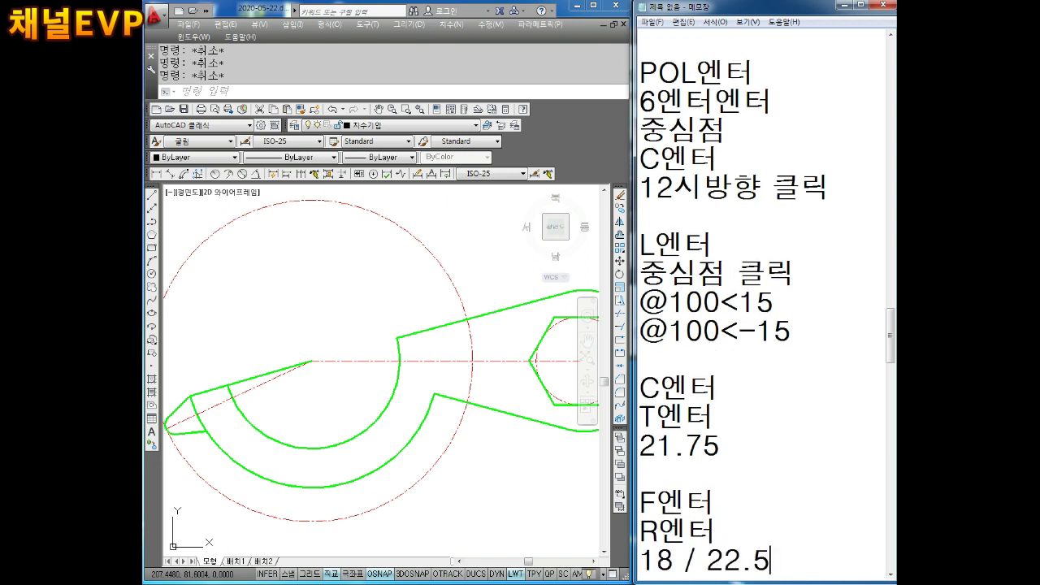
key(Return)
key(Return)
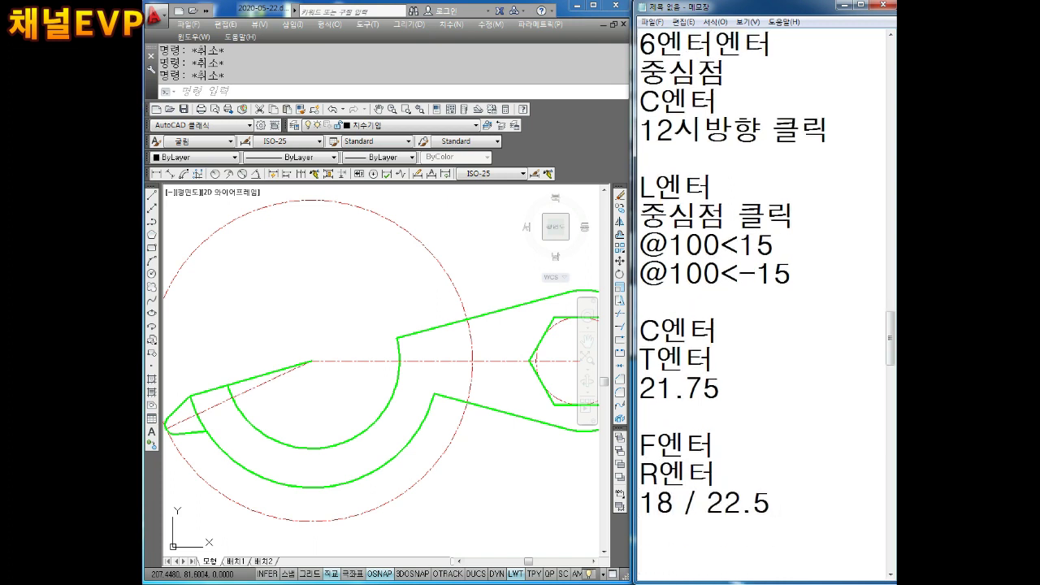
- Fillet the inner corner where the hook meets the arm with radius 18
click(446, 362)
key(Return)
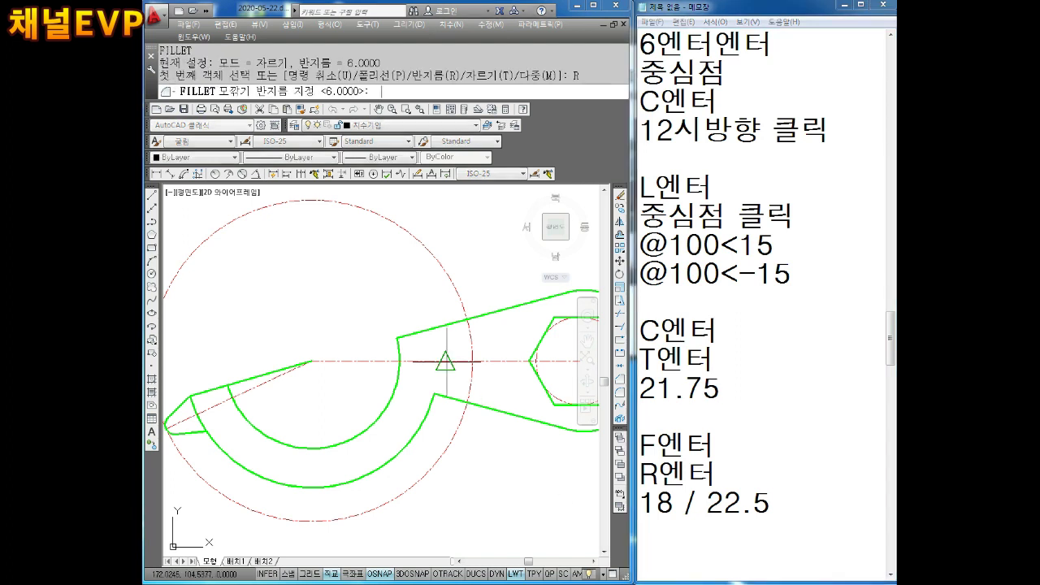
text(R)
key(Return)
text(18)
key(Return)
scroll(430, 346, up, 3)
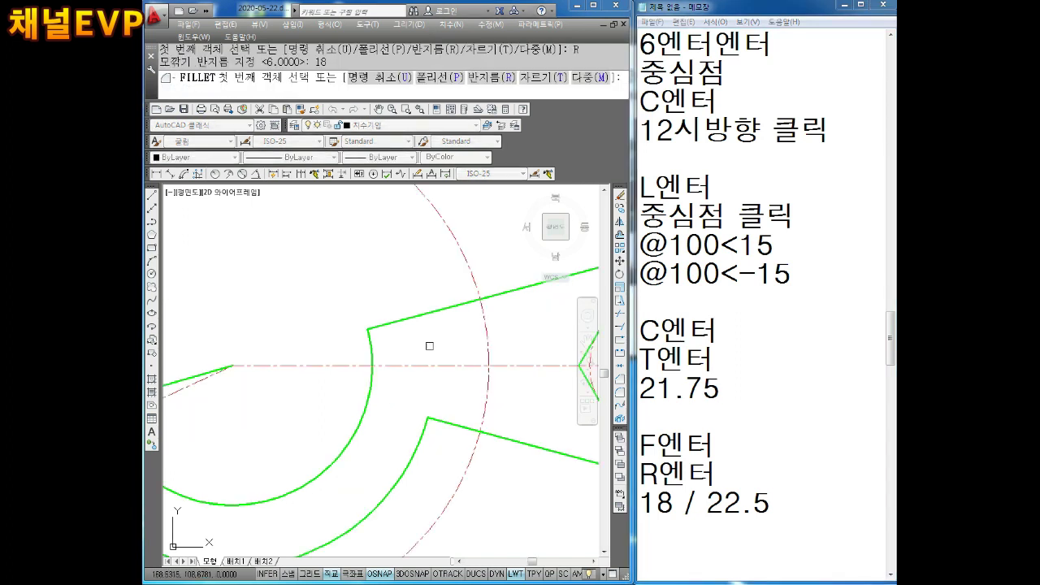
click(370, 351)
click(439, 309)
- Rerun FILLET and set the fillet radius to 22.5 for the other corner
key(Return)
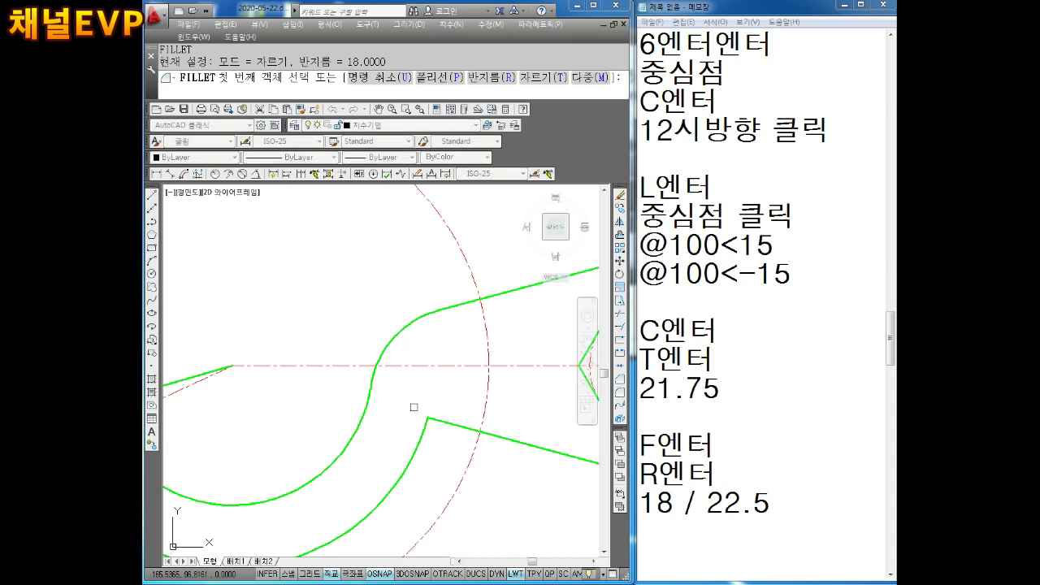
text(F)
key(Return)
key(Escape)
text(F)
key(Return)
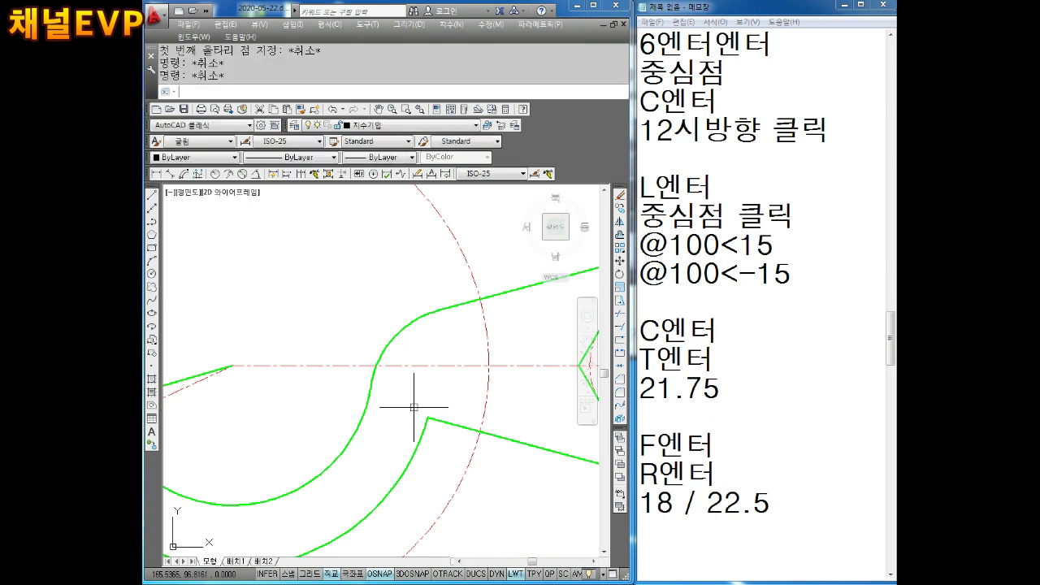
text(R)
key(Return)
text(22.5)
key(Return)
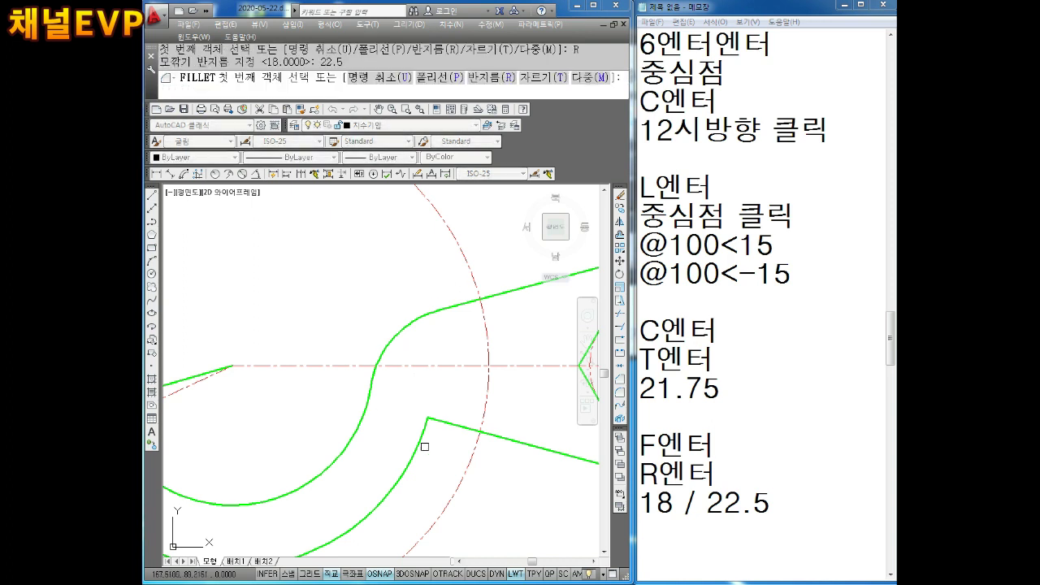
key(Escape)
key(Escape)
key(Escape)
scroll(441, 425, down, 1)
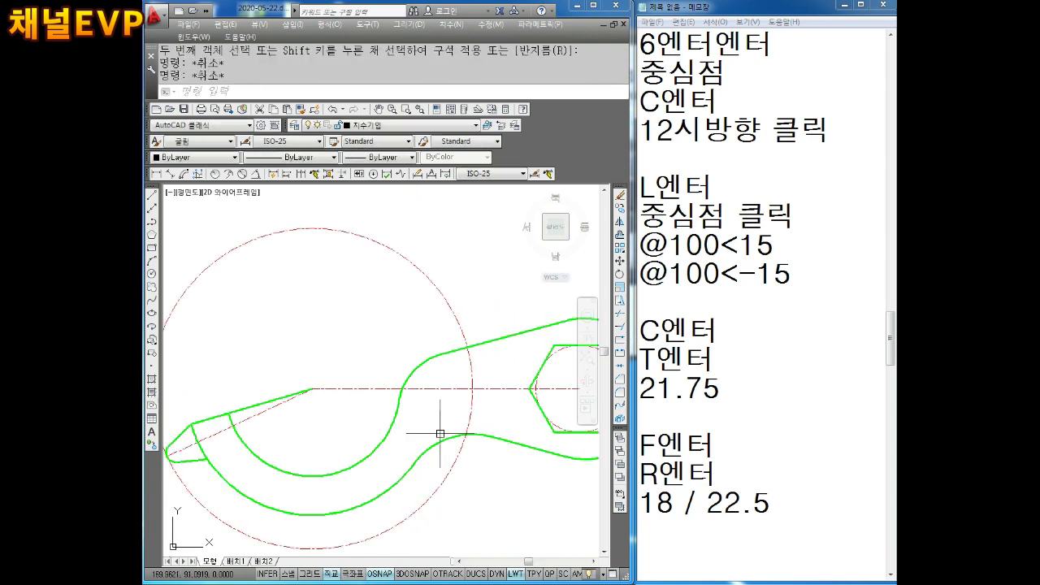
scroll(430, 406, down, 1)
scroll(413, 394, down, 5)
- Zoom to the hook's tip and select its two short lines, then clear the selection
scroll(390, 382, up, 1)
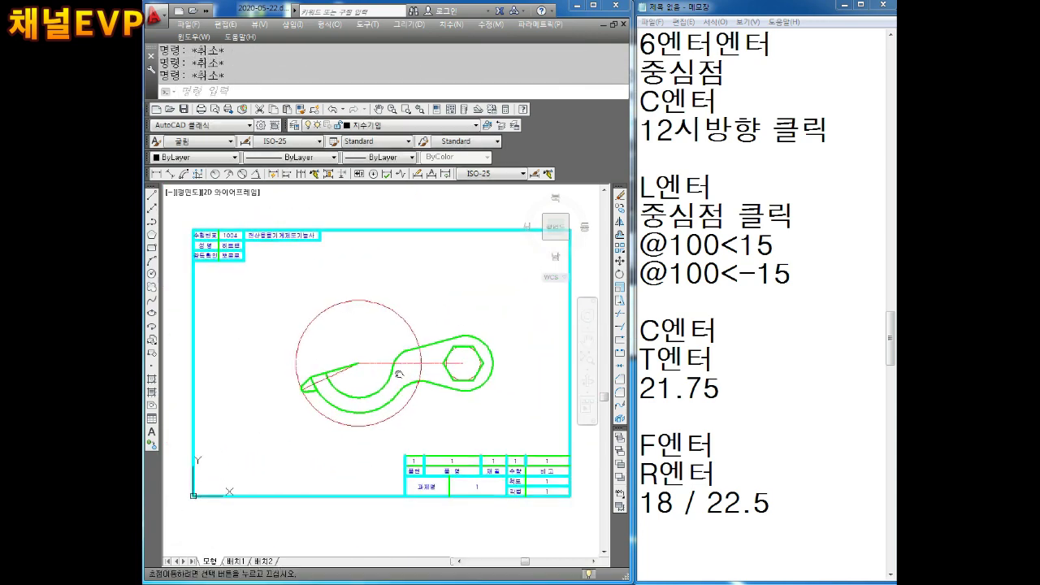
scroll(385, 375, up, 2)
mouse_move(386, 375)
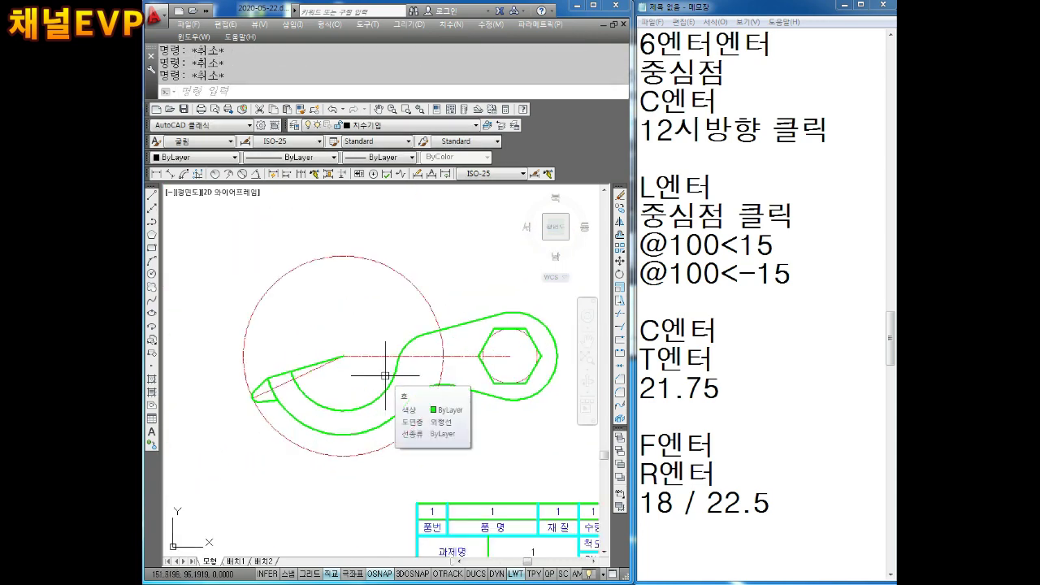
middle_drag(344, 399, 358, 384)
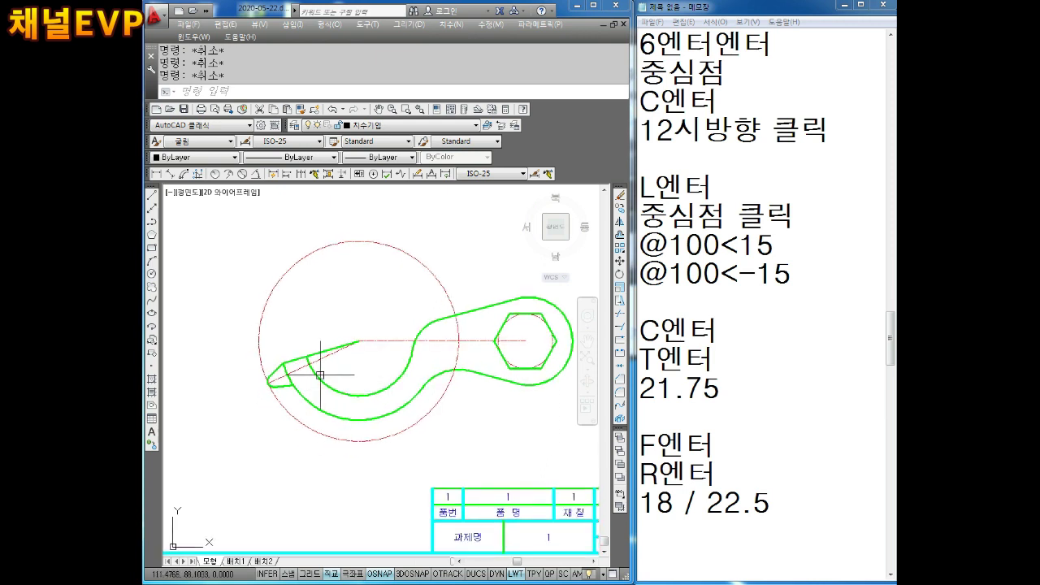
scroll(320, 375, up, 3)
scroll(342, 360, up, 1)
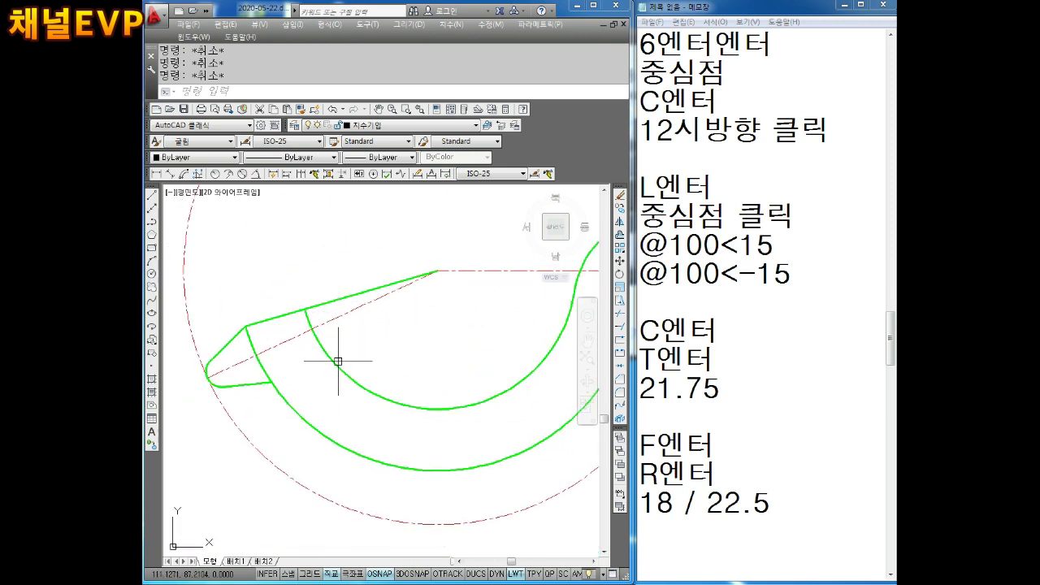
click(244, 384)
click(229, 342)
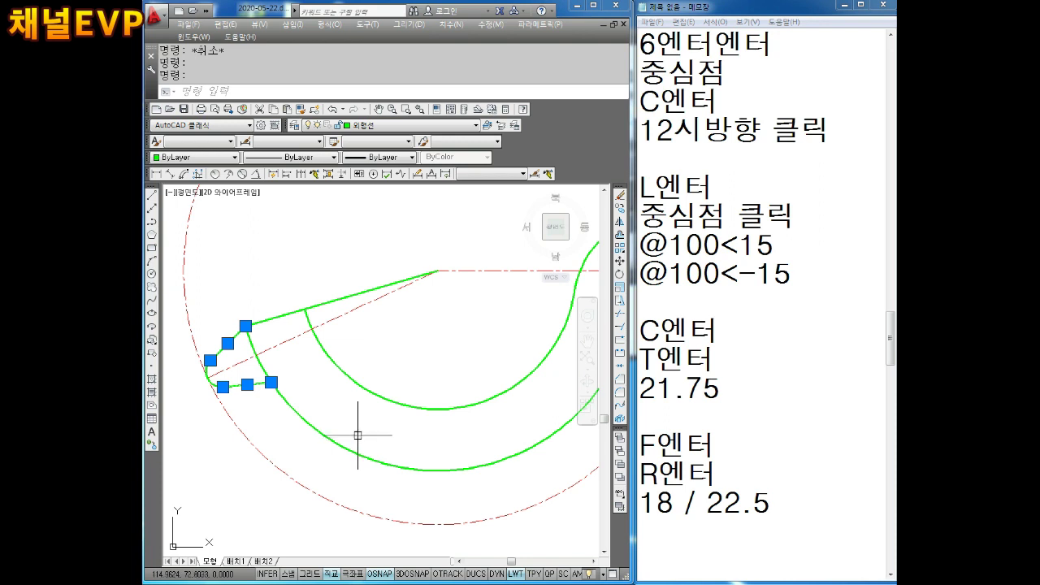
key(Escape)
key(Escape)
middle_drag(360, 429, 361, 404)
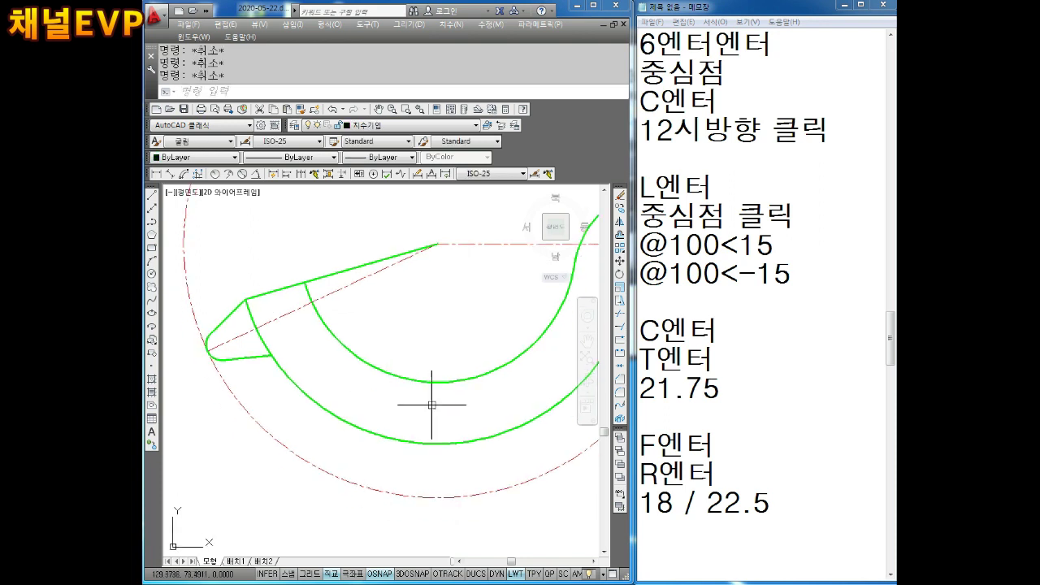
- Add 'O엔터' and '도형선택' lines to the Notepad notes
click(684, 541)
text(R)
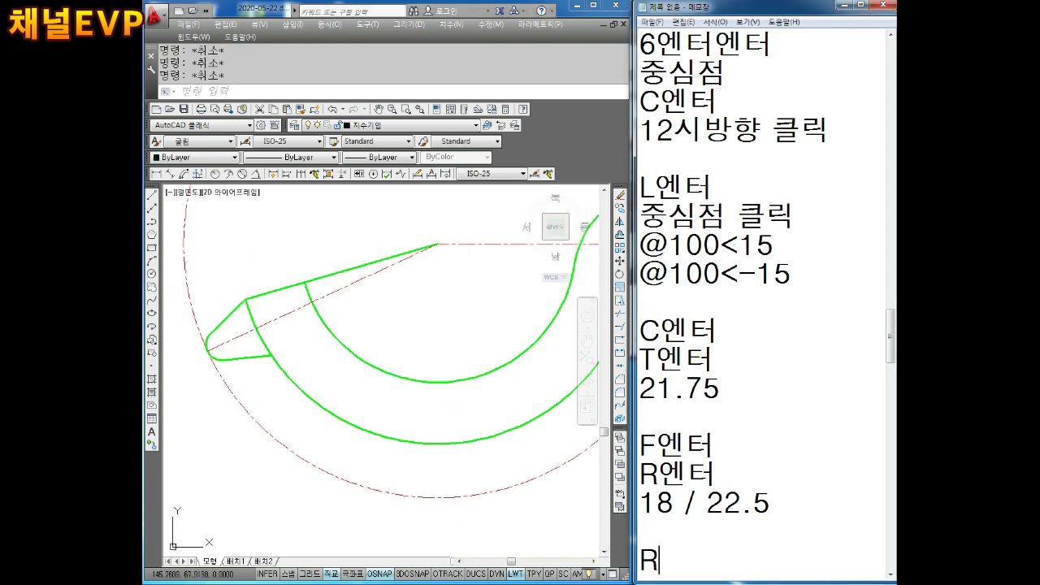
text(O엔터)
key(Return)
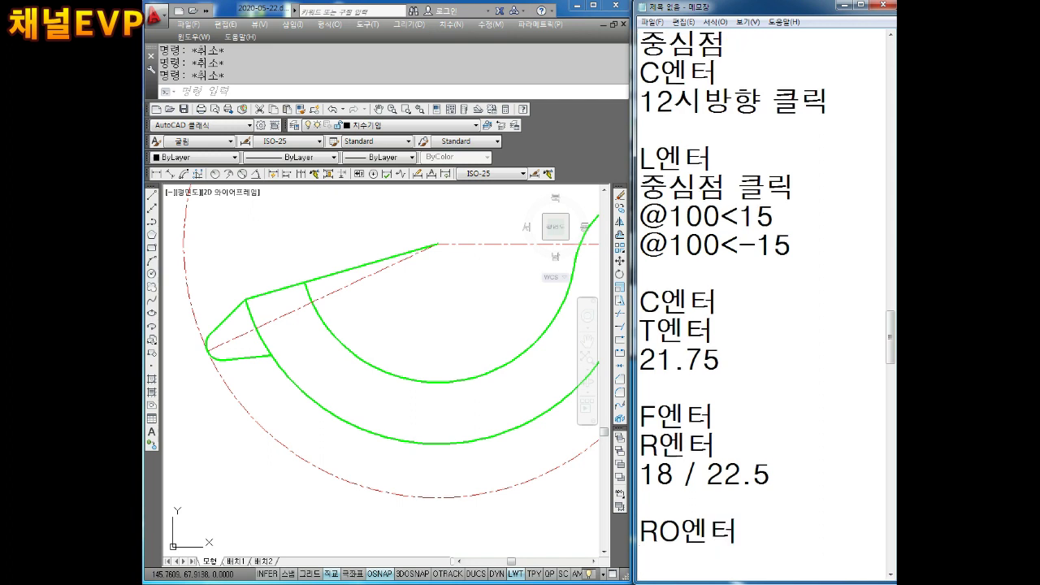
text(도형선택)
key(Return)
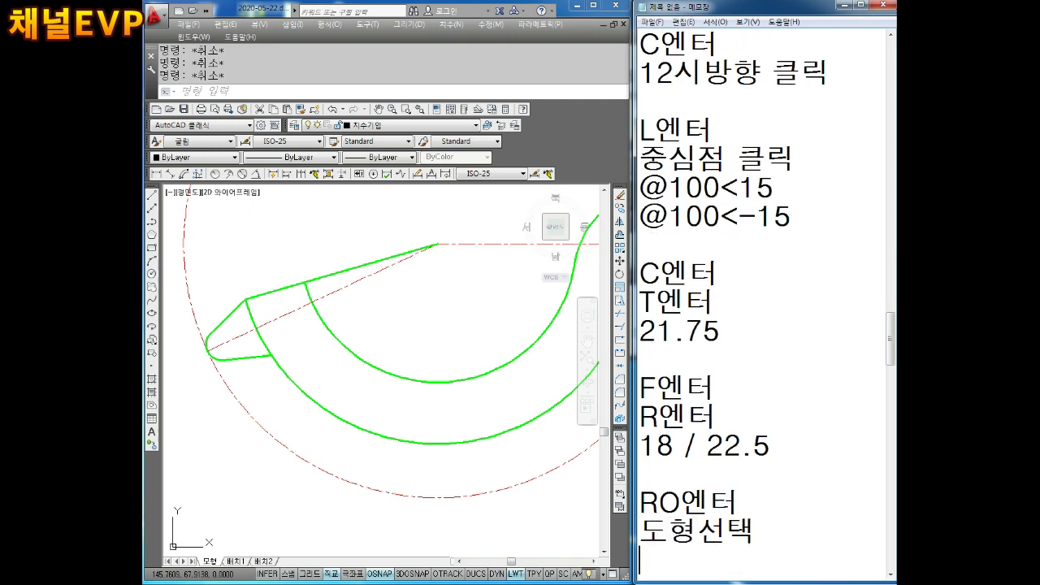
- Window-select the lines around the hook's tip, then cancel the selection
middle_drag(382, 382, 405, 393)
click(250, 328)
click(242, 323)
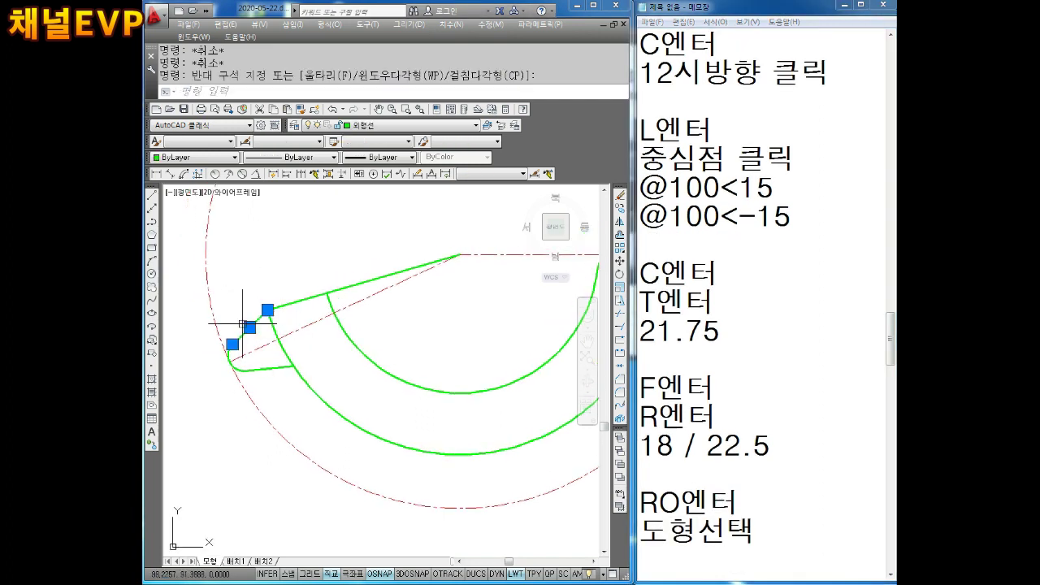
click(254, 360)
scroll(244, 362, up, 2)
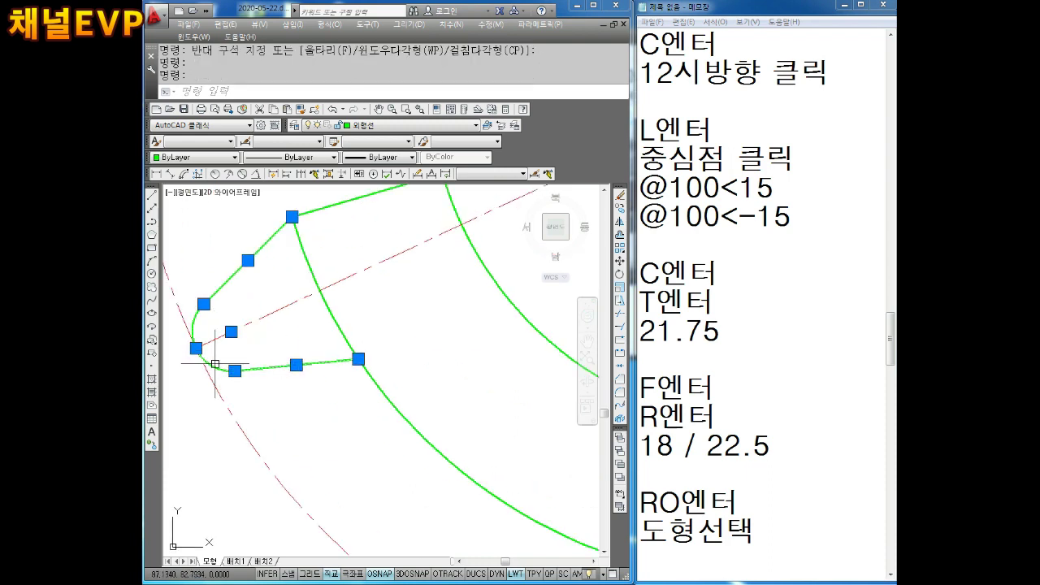
click(274, 312)
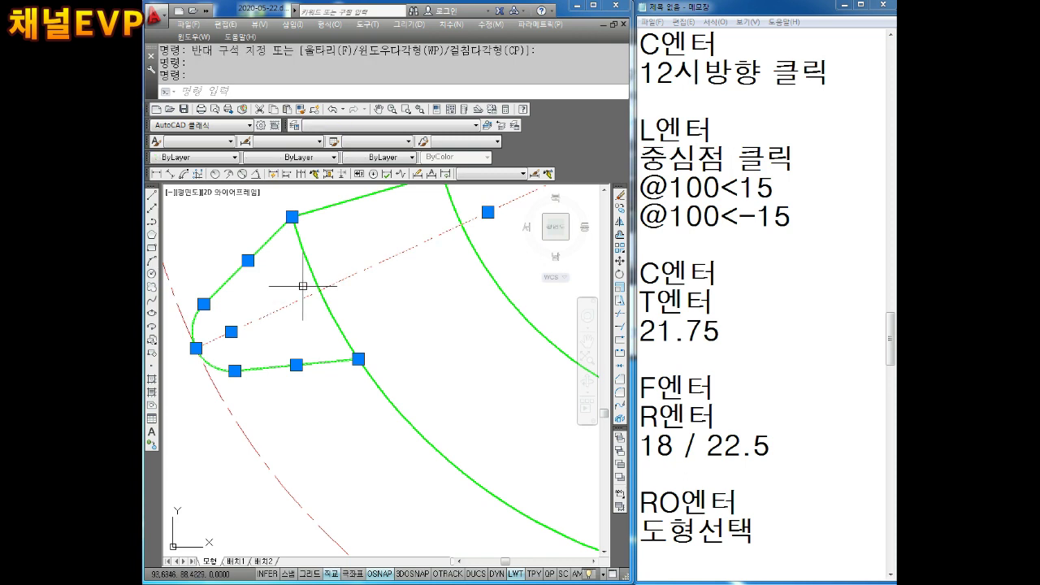
key(Escape)
key(Escape)
- Select the tip's upper line, rounded arc and lower line and set their color to Blue
click(236, 276)
click(195, 320)
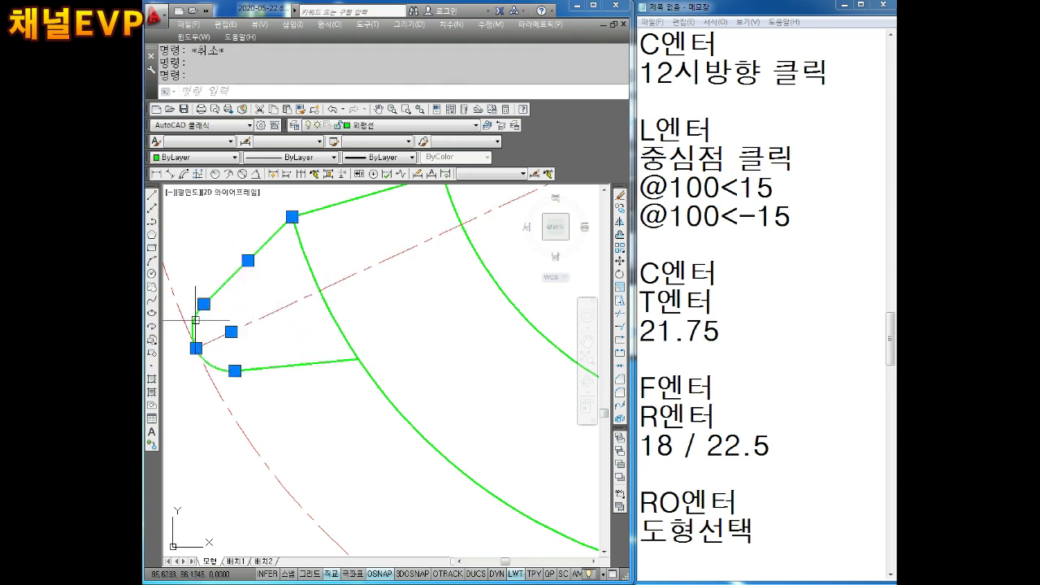
click(267, 367)
click(359, 128)
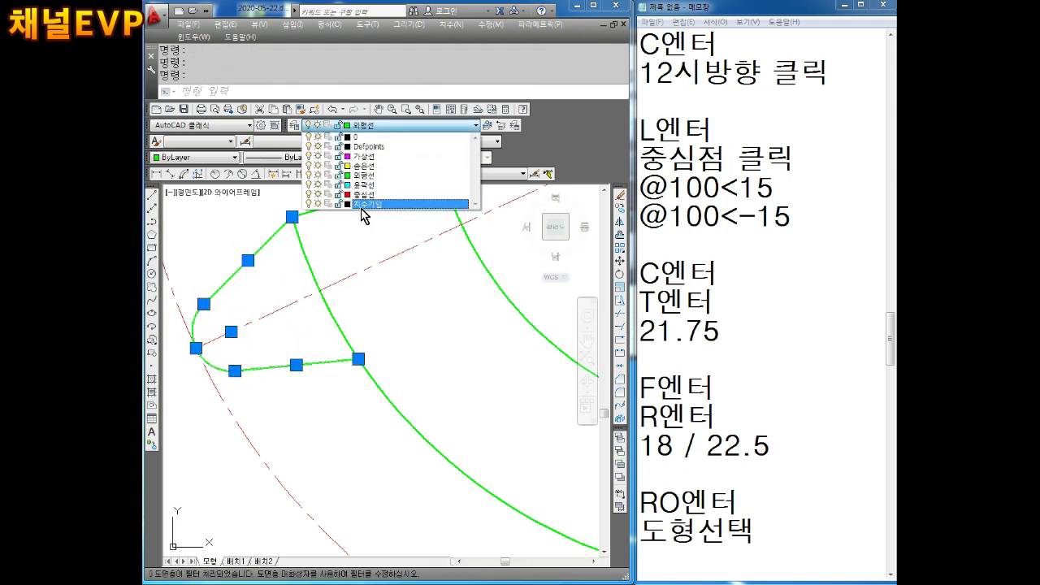
click(220, 157)
click(181, 226)
key(Escape)
key(Escape)
- Add '개' to the Notepad notes
scroll(290, 302, down, 3)
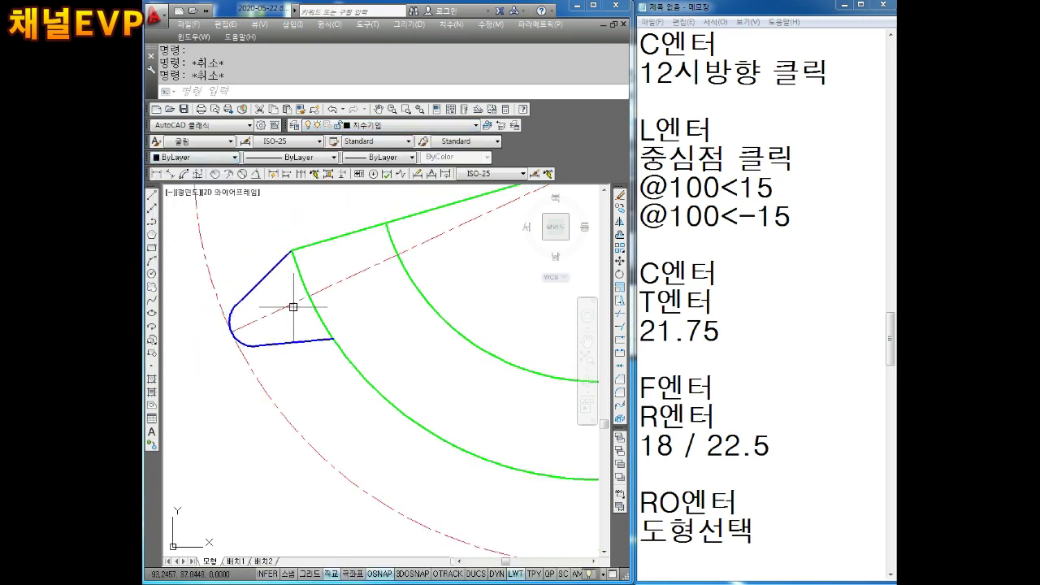
scroll(302, 302, down, 1)
scroll(294, 342, up, 1)
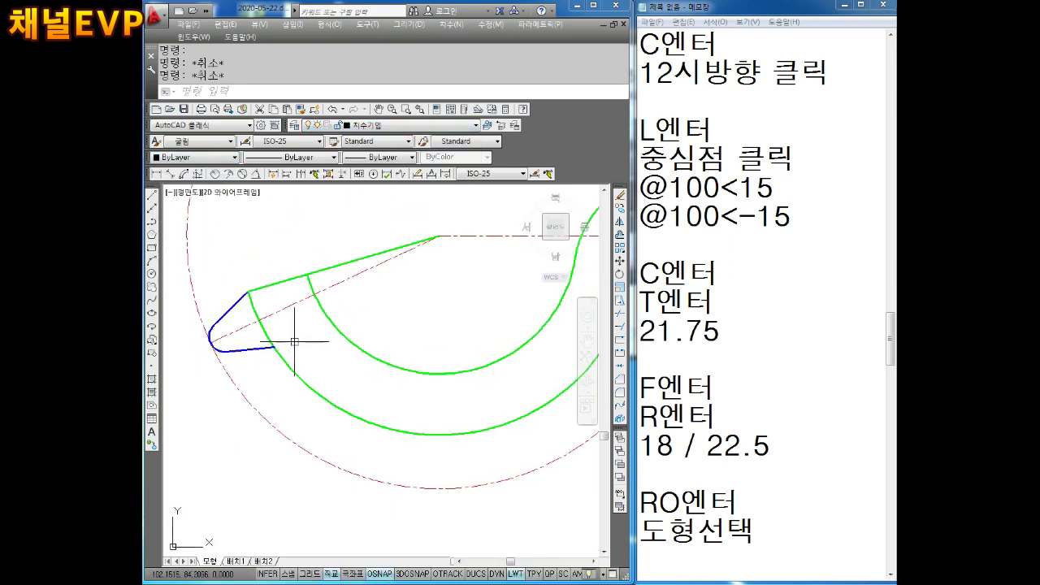
click(704, 556)
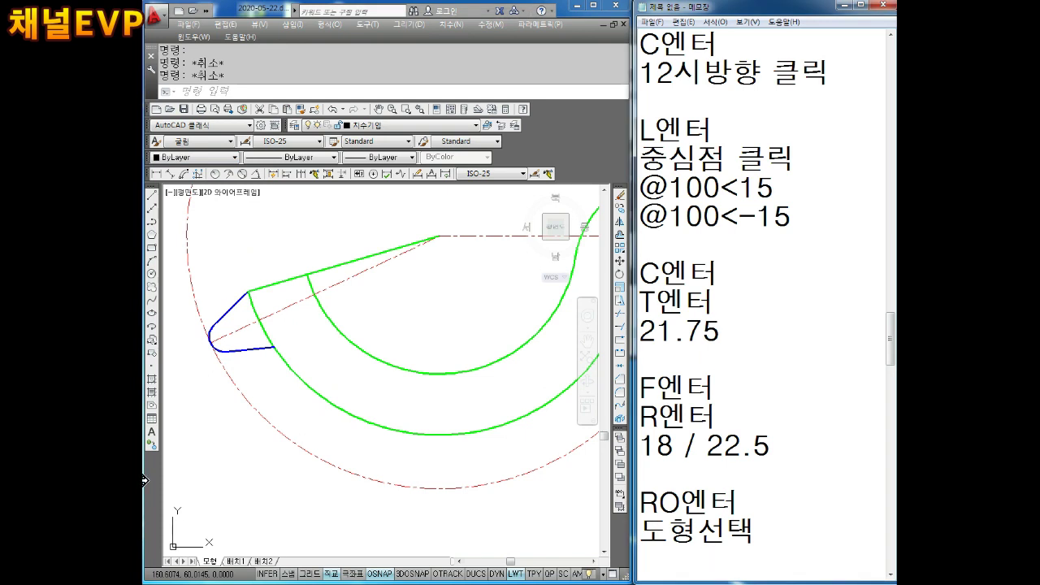
text(개)
key(Return)
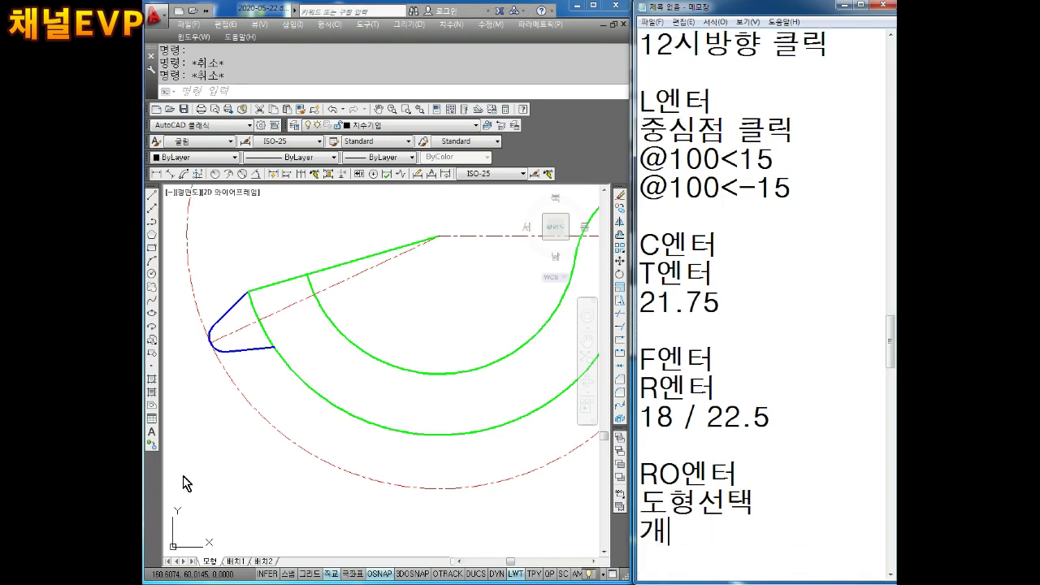
- Rotate a copy of the three blue tip objects 60° about the jaw's arc centre
click(368, 354)
text(ro)
key(Return)
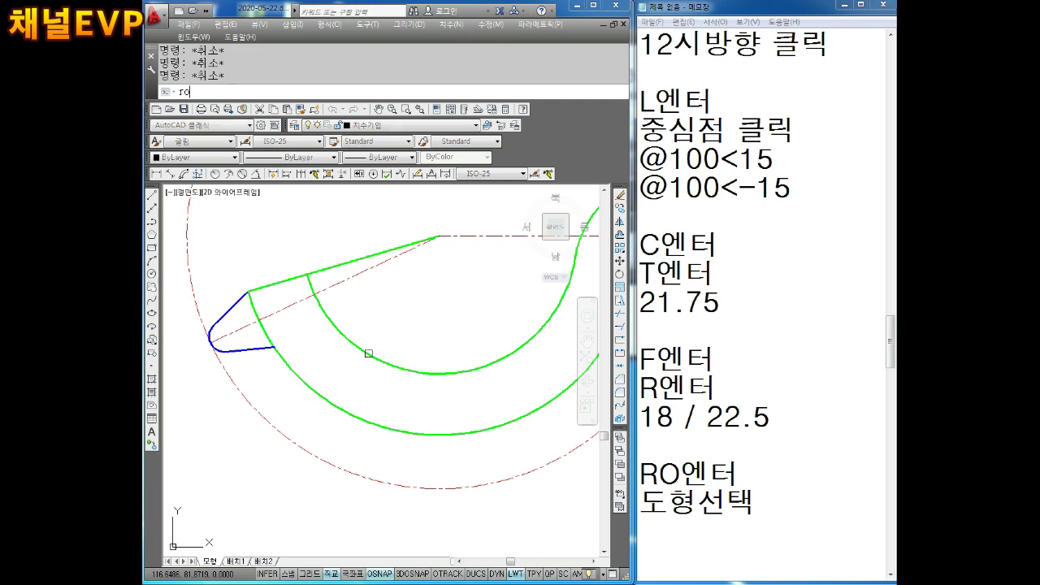
click(256, 348)
scroll(210, 318, up, 2)
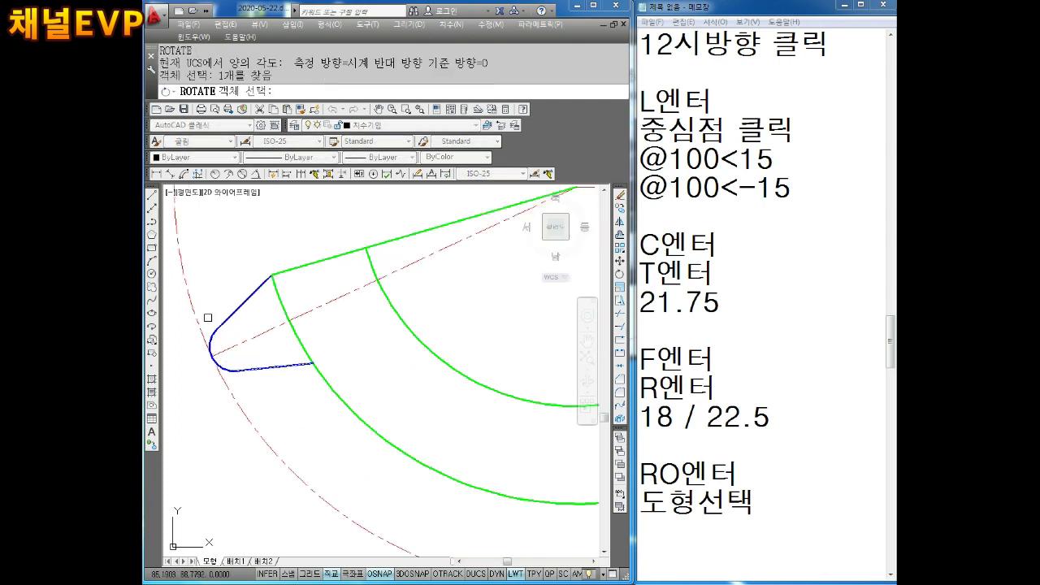
click(226, 319)
click(213, 335)
scroll(244, 382, down, 1)
scroll(272, 365, down, 2)
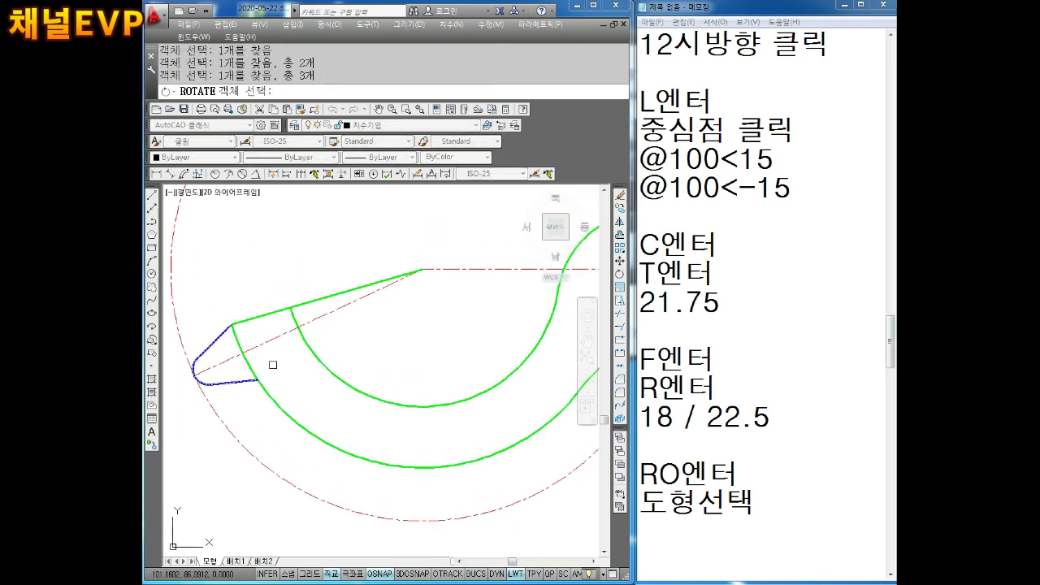
key(Return)
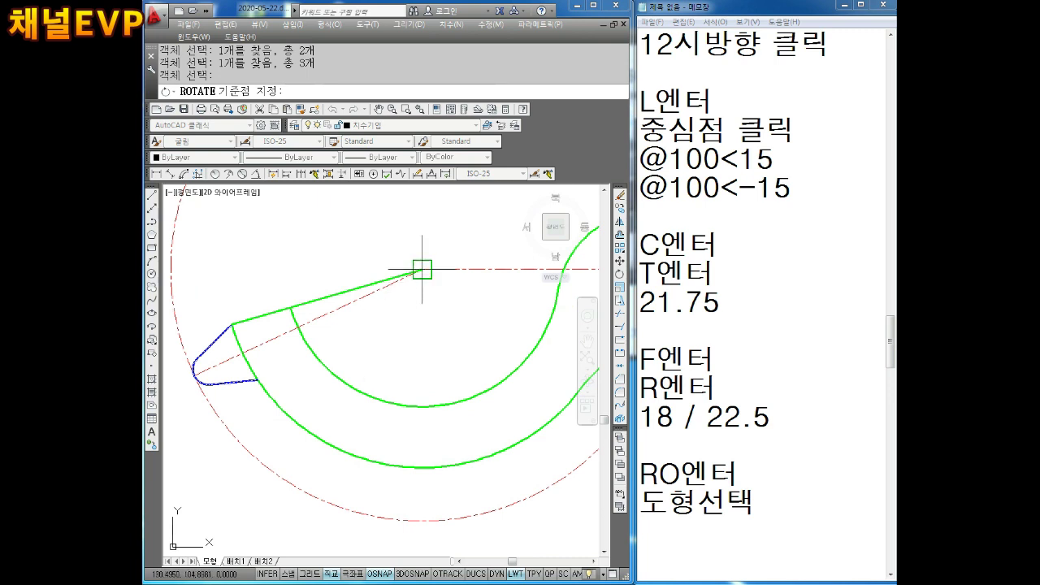
click(422, 270)
text(c)
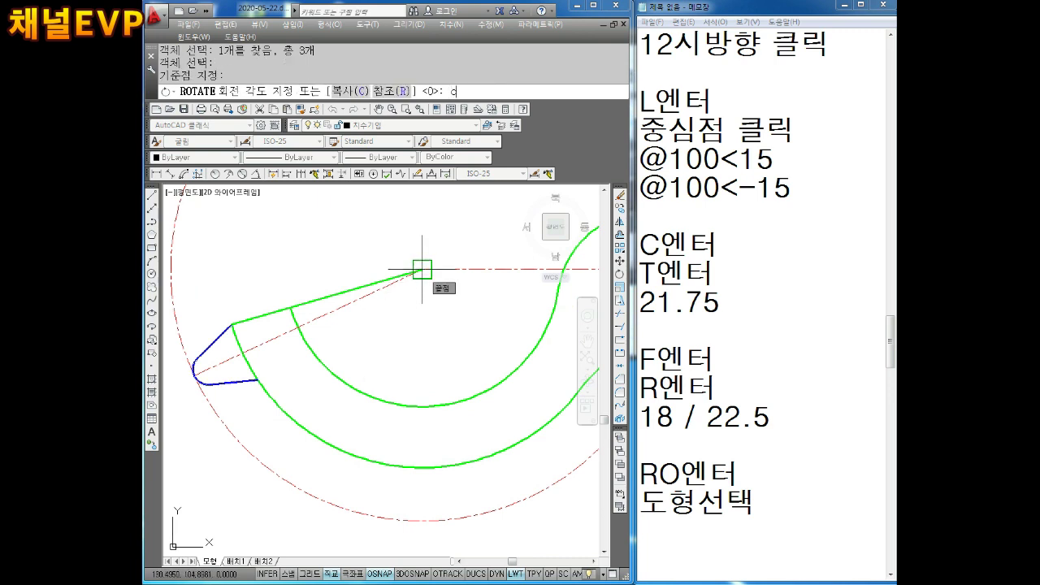
key(Return)
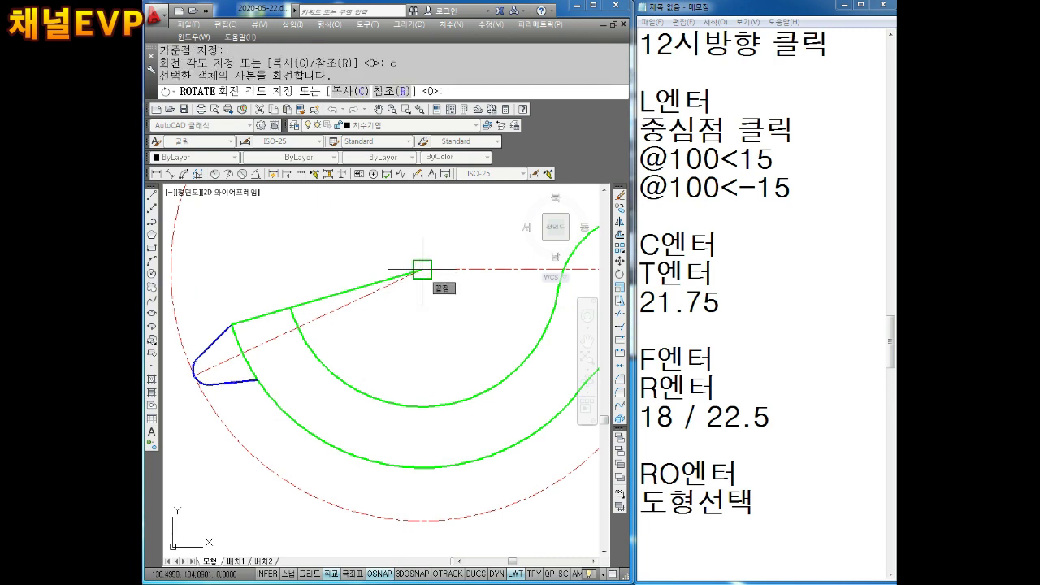
text(60)
key(Return)
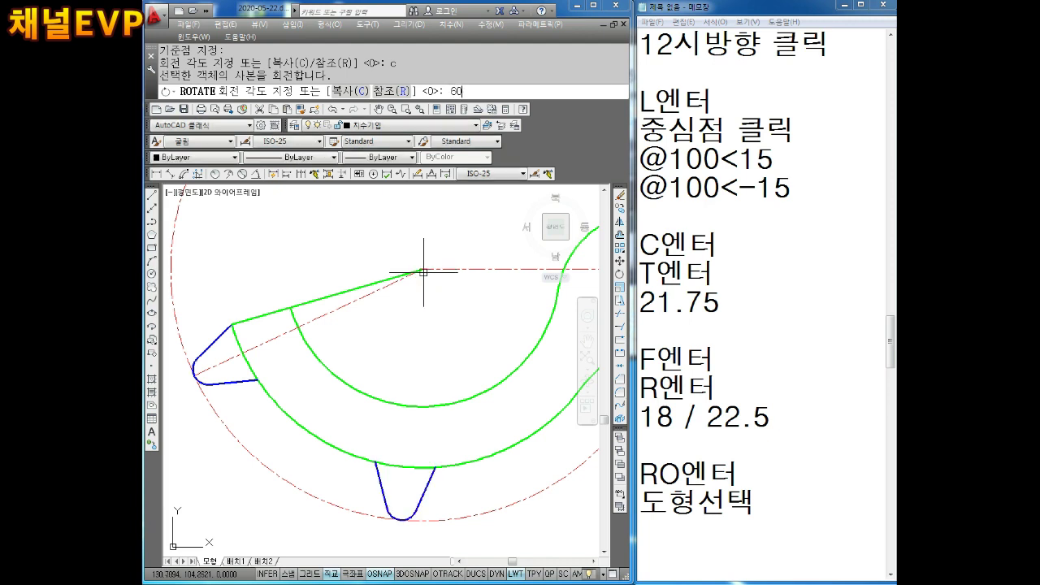
scroll(391, 362, down, 3)
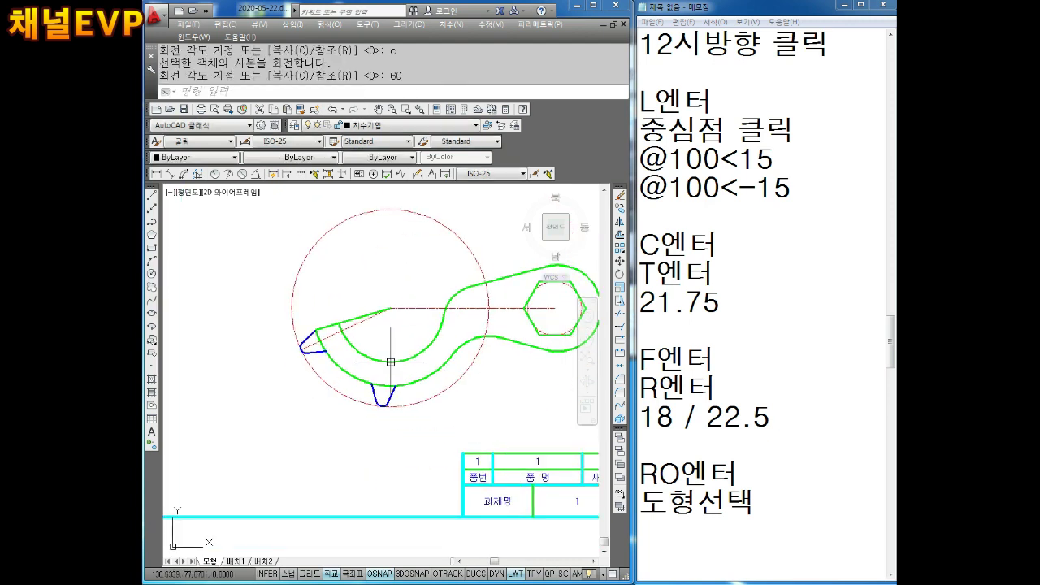
- Draw a line from the arc centre down to the bottom of the copied notch
scroll(391, 361, up, 2)
key(Escape)
key(Escape)
key(Escape)
scroll(383, 344, up, 3)
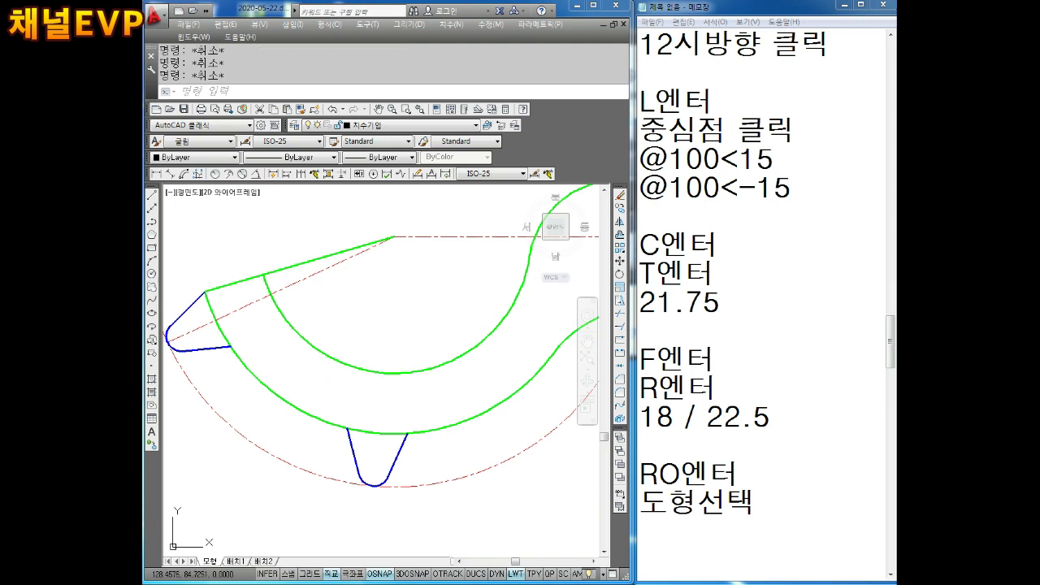
click(321, 259)
key(Escape)
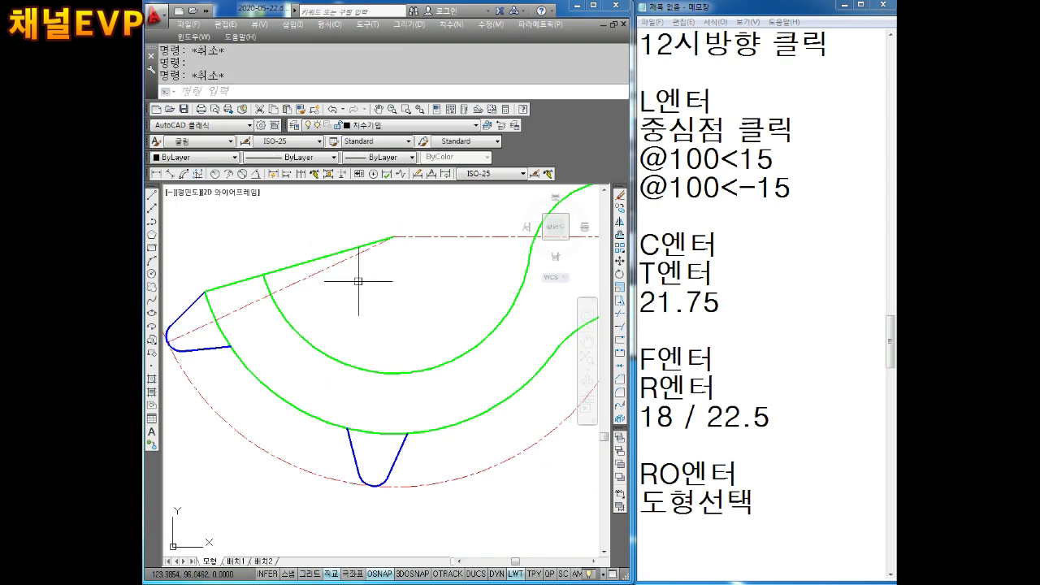
text(l)
key(Return)
click(395, 237)
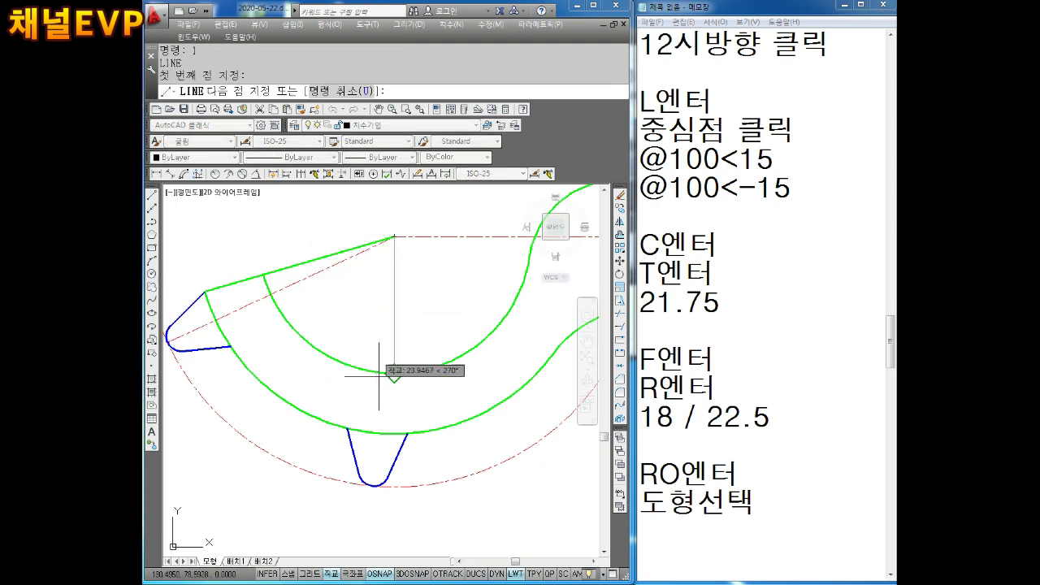
click(374, 486)
key(Escape)
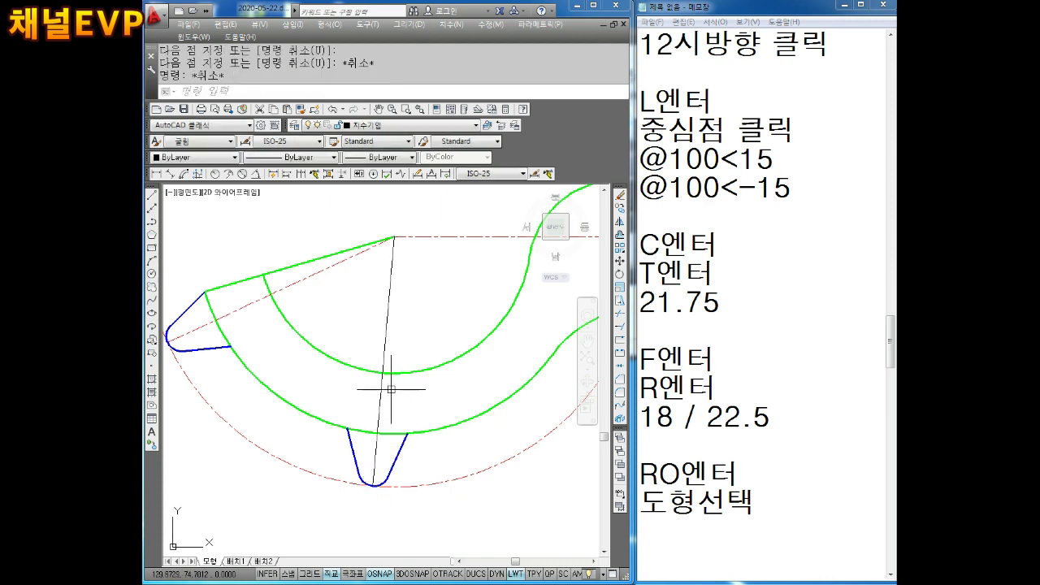
- Move the new radial line onto the red centre-line layer
click(391, 390)
key(Escape)
click(382, 394)
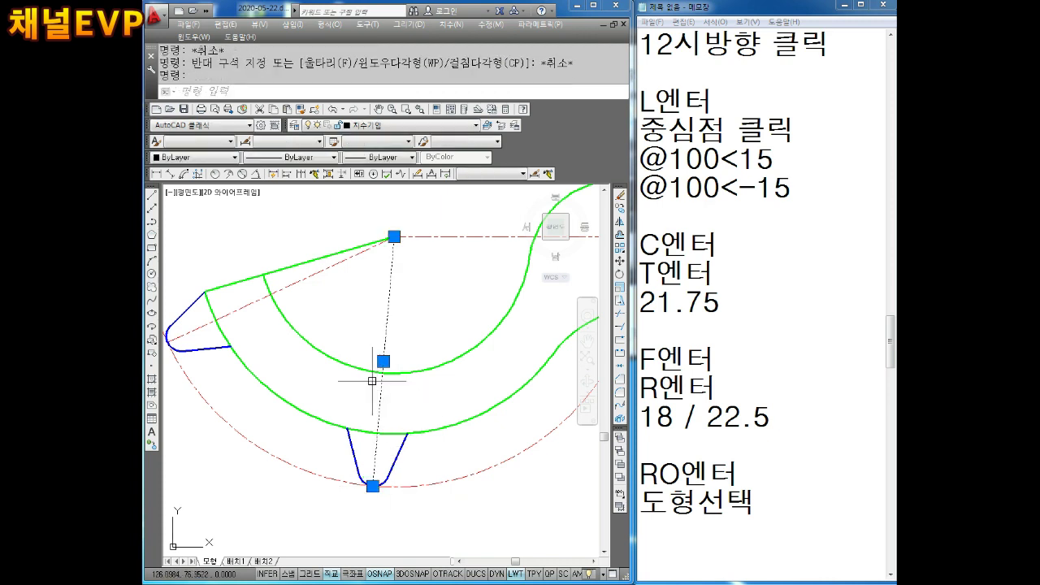
click(367, 128)
click(381, 196)
key(Escape)
key(Escape)
scroll(421, 303, down, 2)
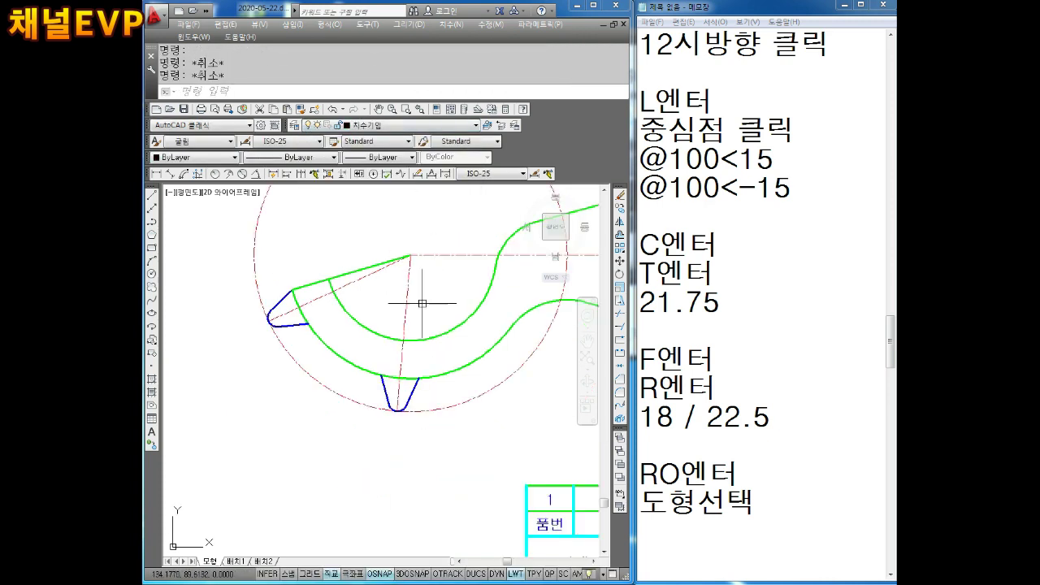
middle_drag(422, 303, 380, 332)
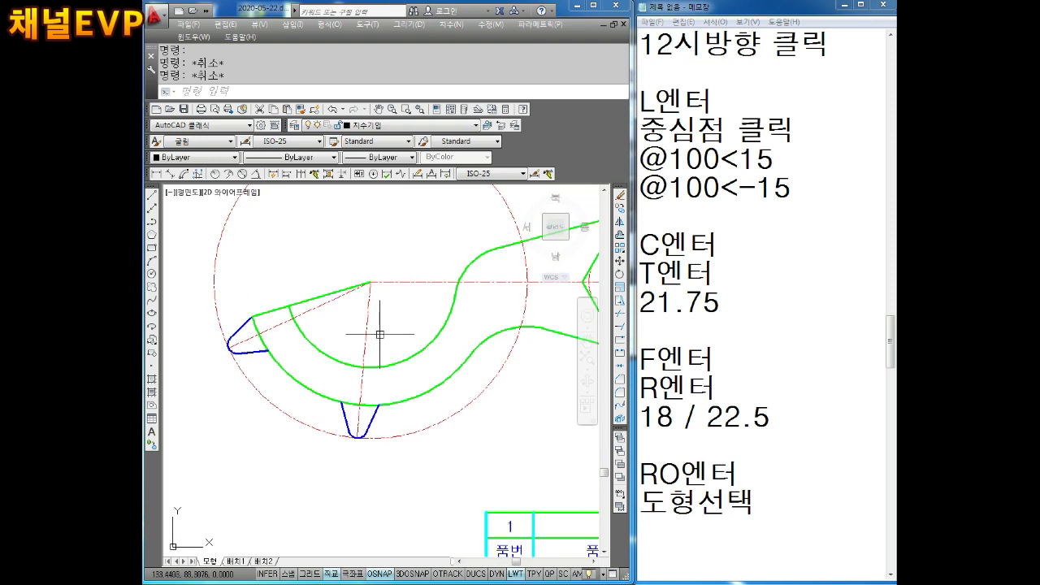
scroll(302, 308, up, 2)
scroll(290, 309, up, 4)
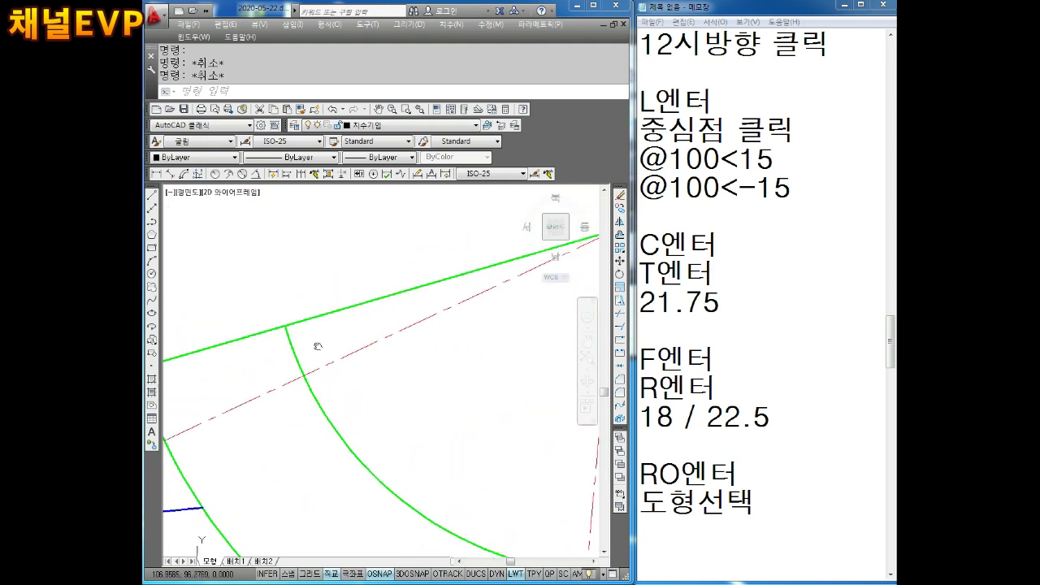
click(336, 382)
- Start a new line in the notes for the next step
click(648, 521)
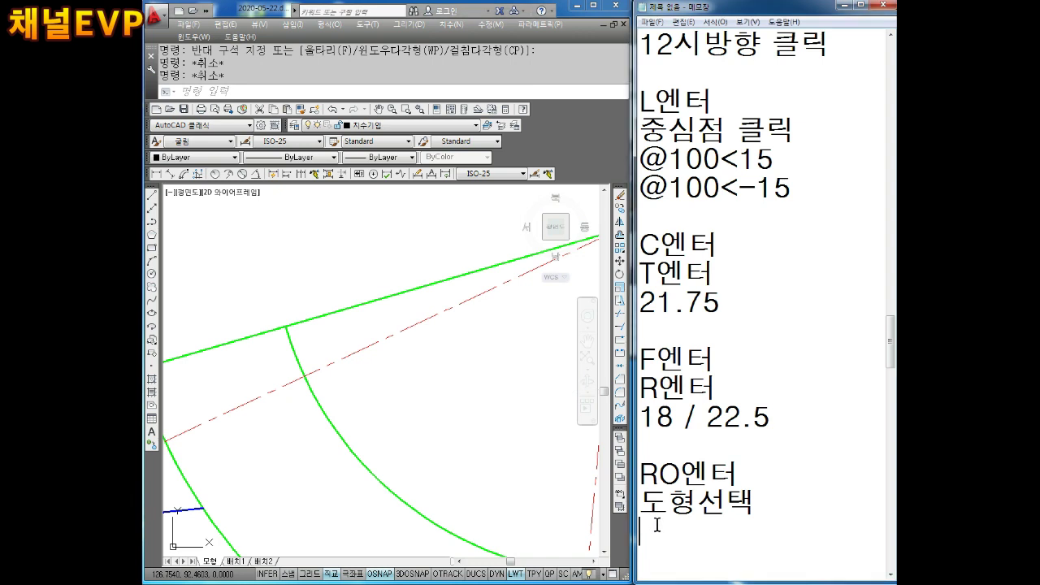
text(br엔터)
key(Return)
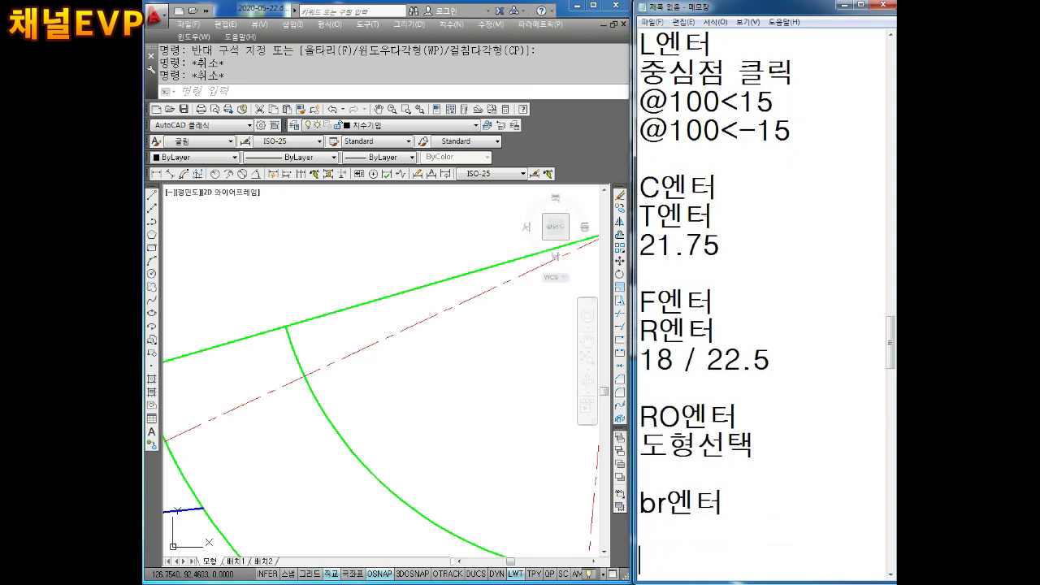
- Break the upper green edge where it meets the inner arc using BR with the F option
click(278, 360)
text(br)
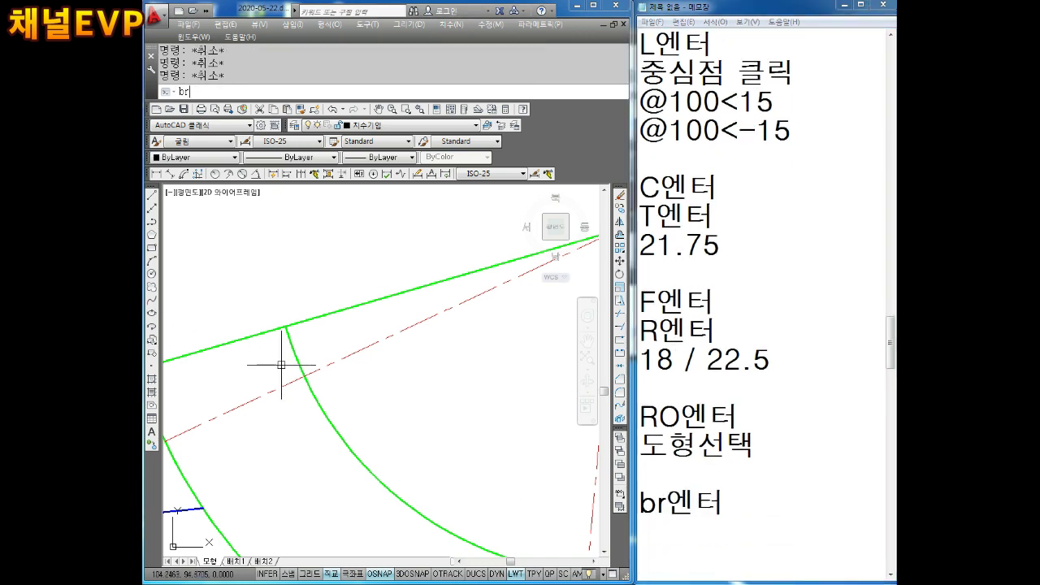
key(Return)
click(316, 317)
text(f)
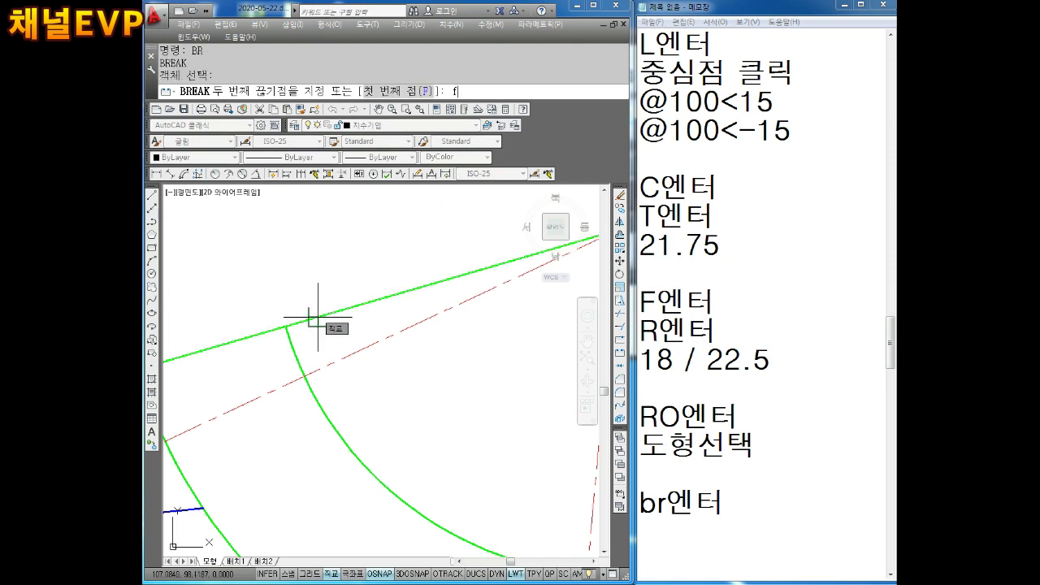
key(Return)
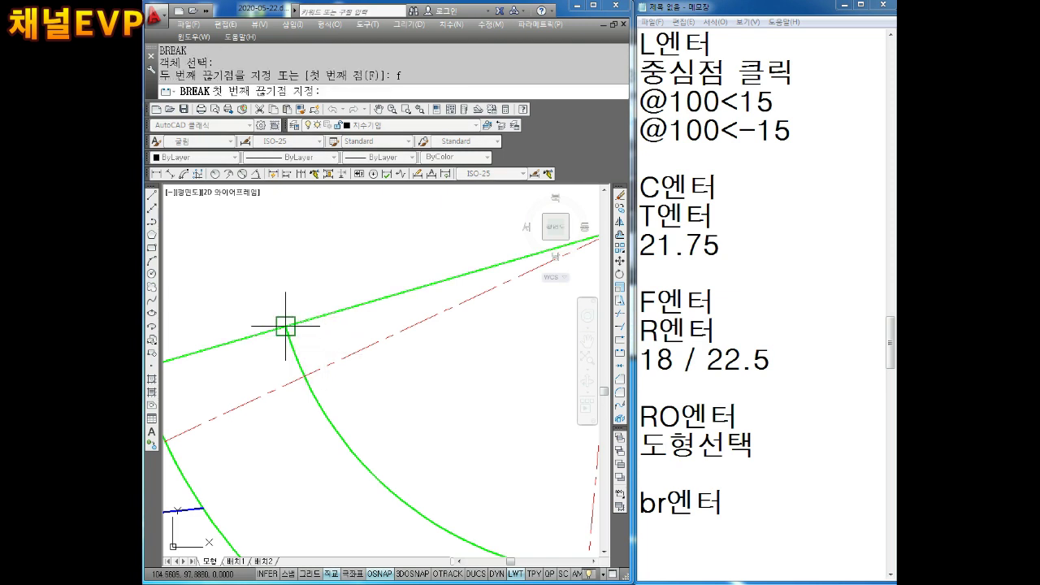
click(285, 327)
key(Escape)
key(Escape)
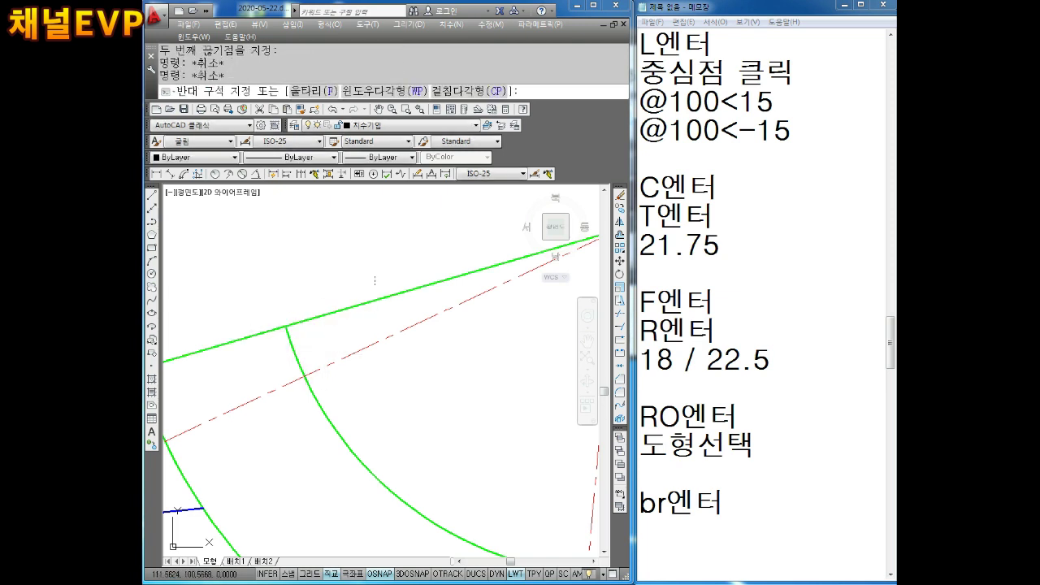
- Move the edge piece running to the arc centre onto the centre-line layer
click(364, 310)
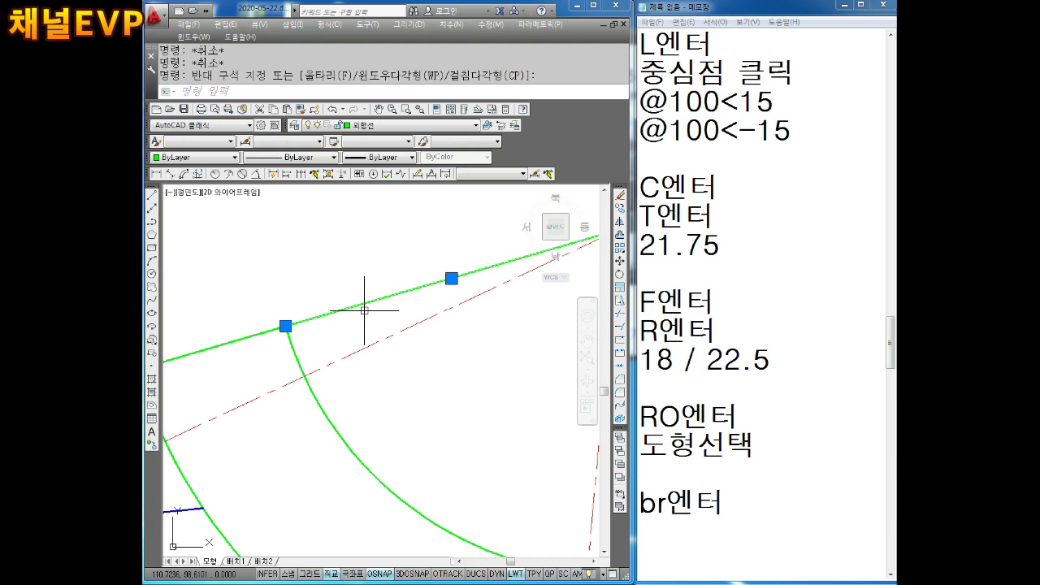
click(390, 126)
click(367, 198)
key(Escape)
scroll(362, 341, down, 3)
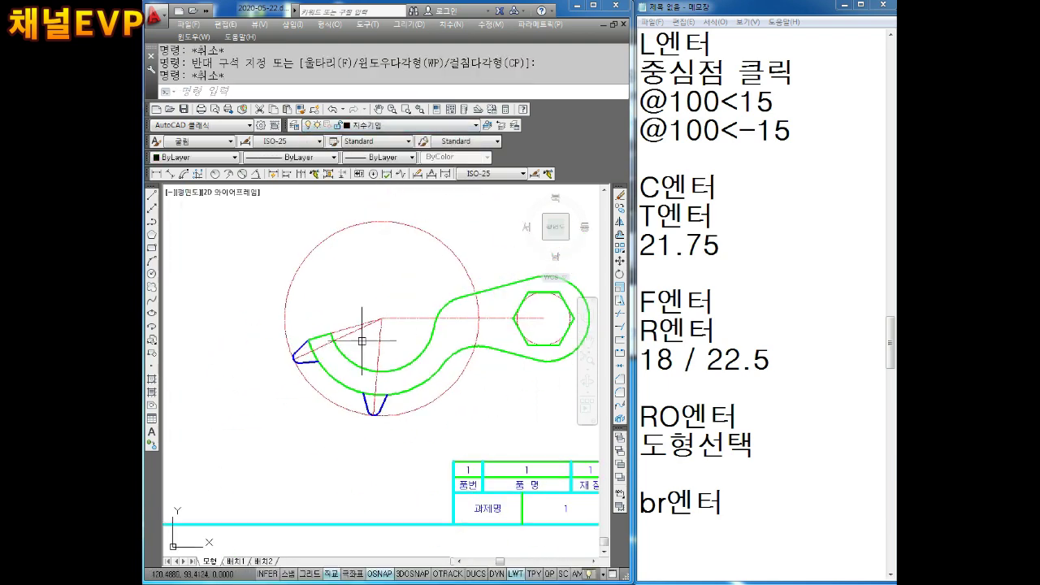
scroll(362, 342, up, 3)
scroll(292, 383, up, 2)
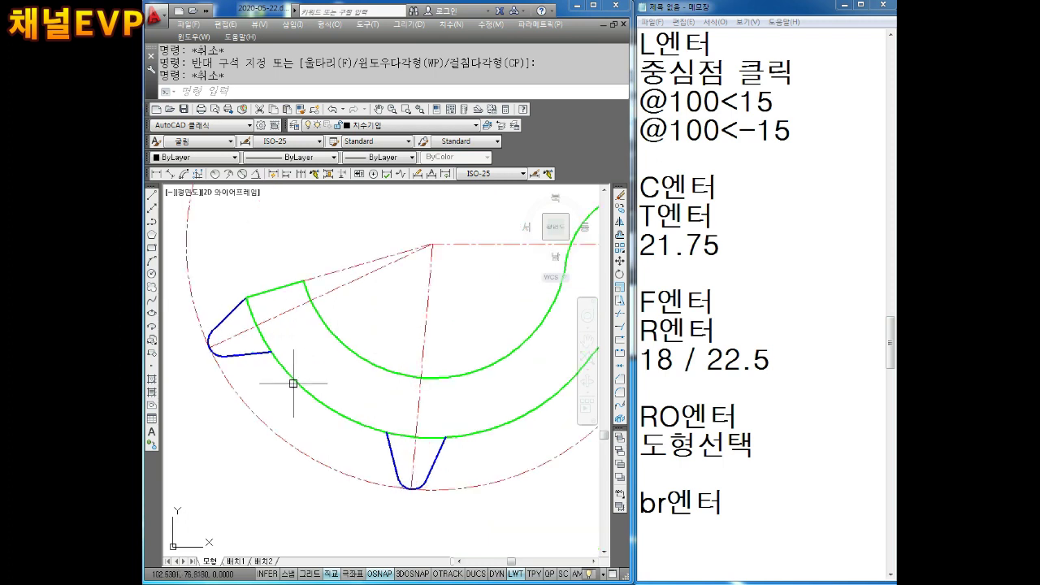
key(Escape)
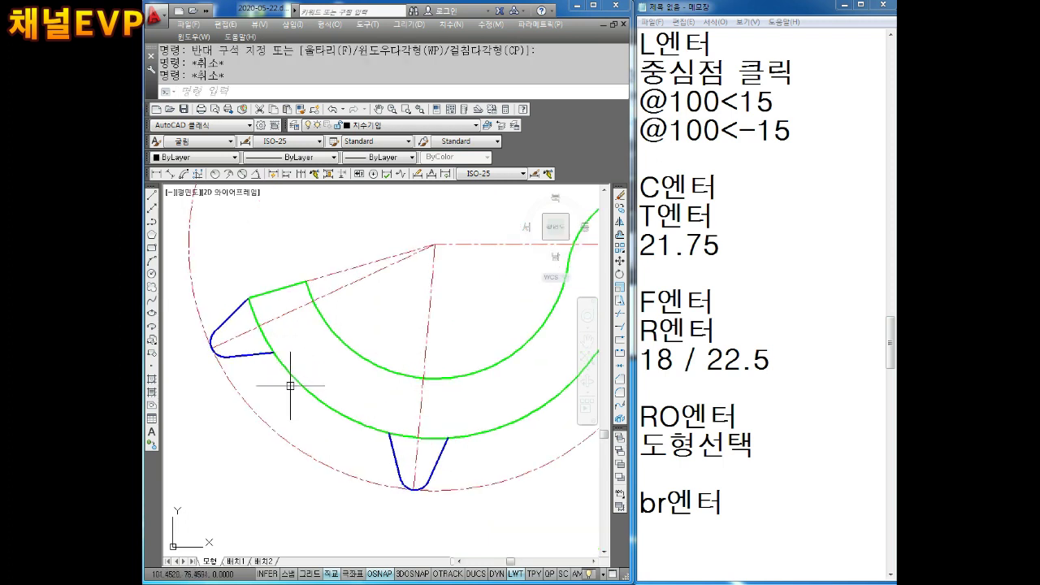
scroll(280, 354, up, 1)
scroll(308, 356, up, 3)
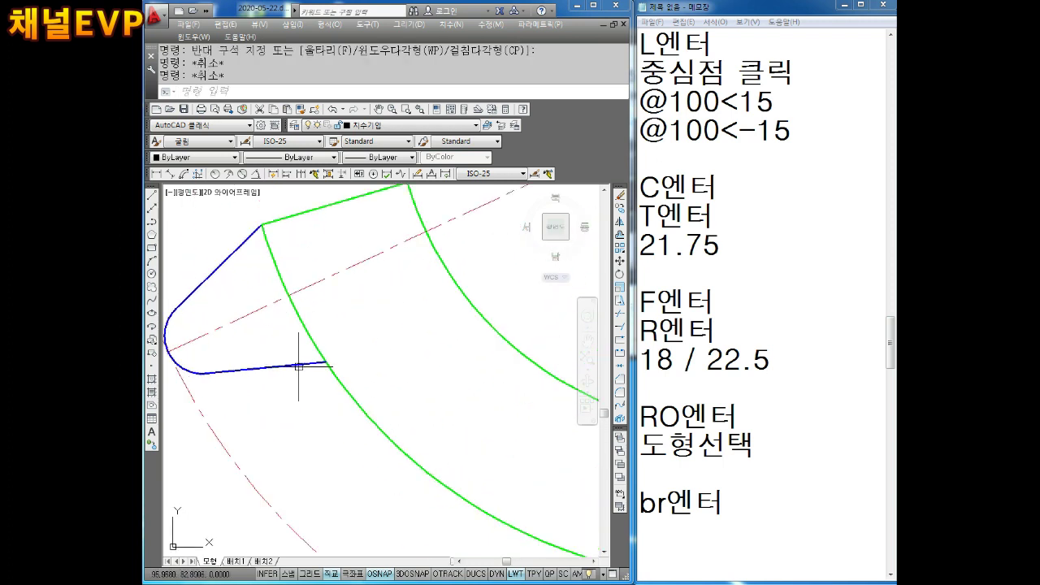
key(Escape)
text(BR)
- Break the inner green arc where the lower notch line meets it
key(Return)
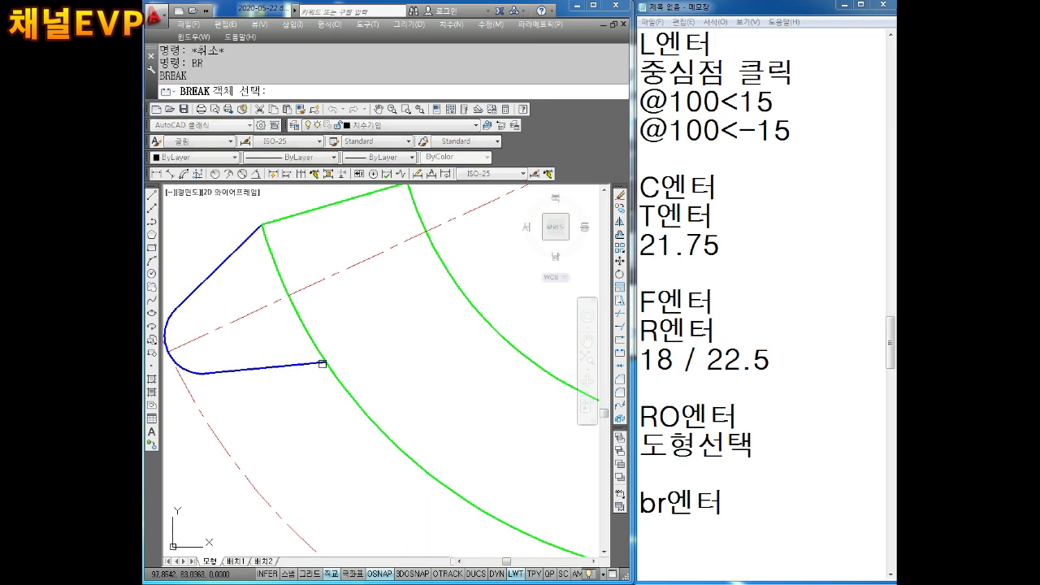
click(320, 358)
text(f)
key(Return)
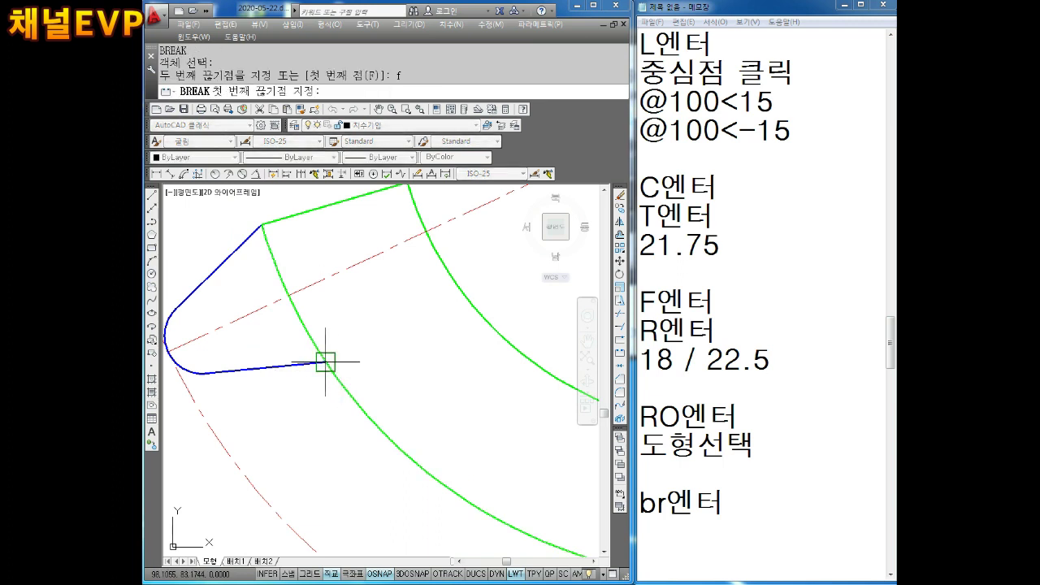
click(326, 364)
click(326, 364)
- Reassign the arc piece across the notch mouth to another layer
click(314, 349)
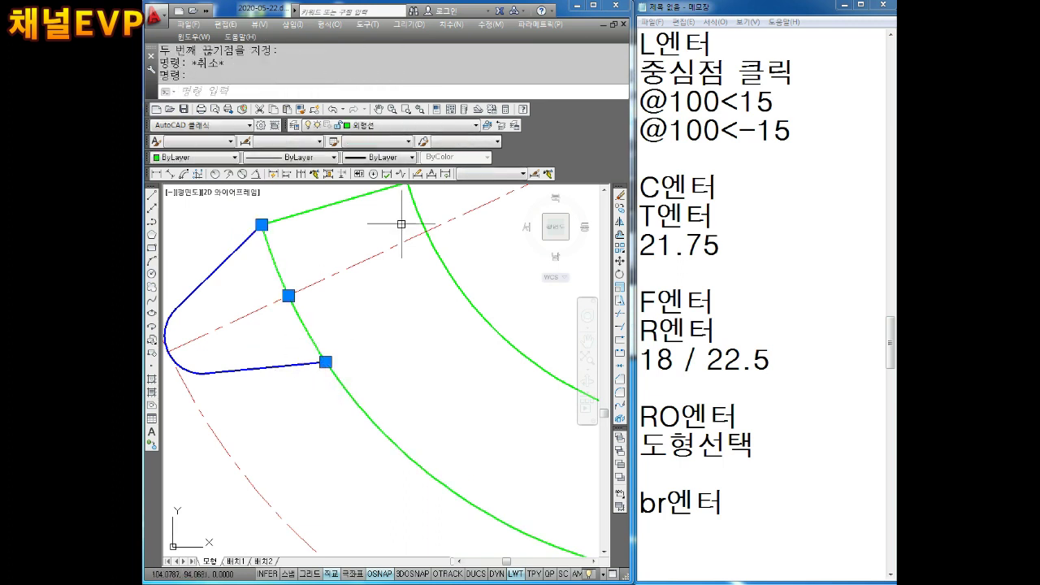
click(404, 126)
click(378, 196)
key(Escape)
scroll(395, 297, down, 2)
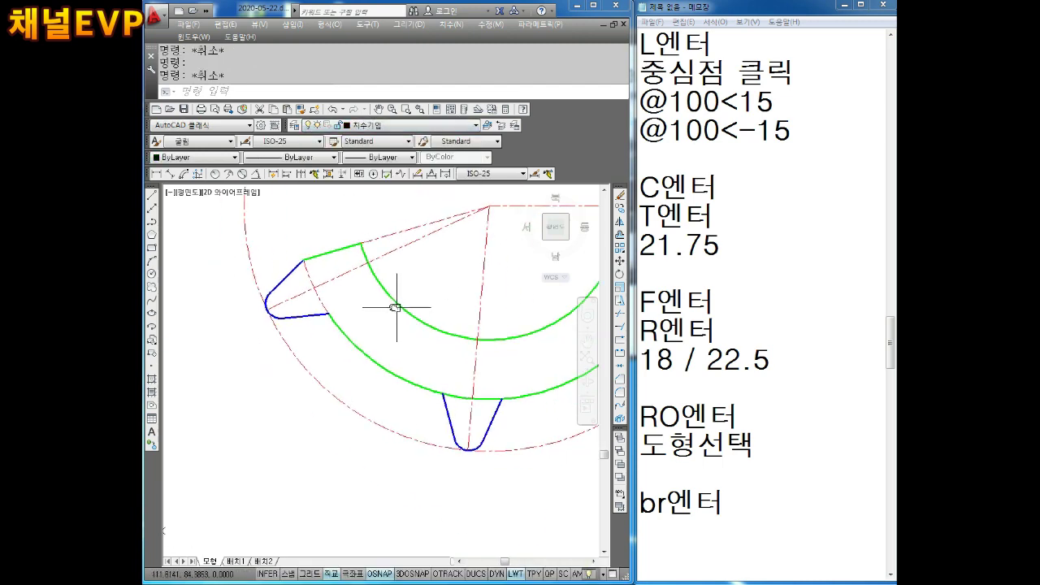
scroll(441, 384, up, 5)
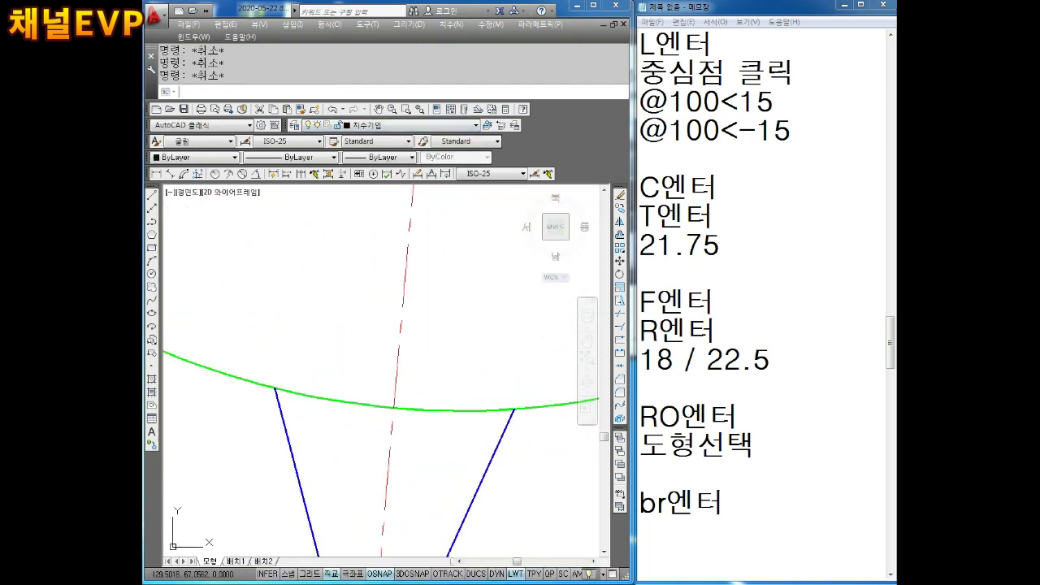
- Break the green arc at the left notch line and at the right blue tip line
text(br)
key(Return)
click(336, 407)
click(331, 400)
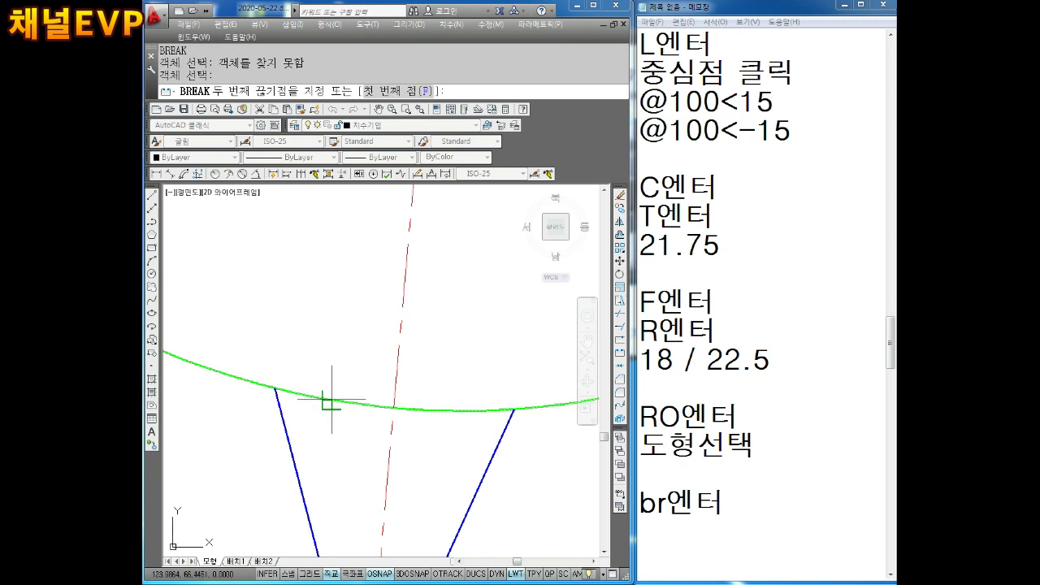
key(Return)
click(277, 387)
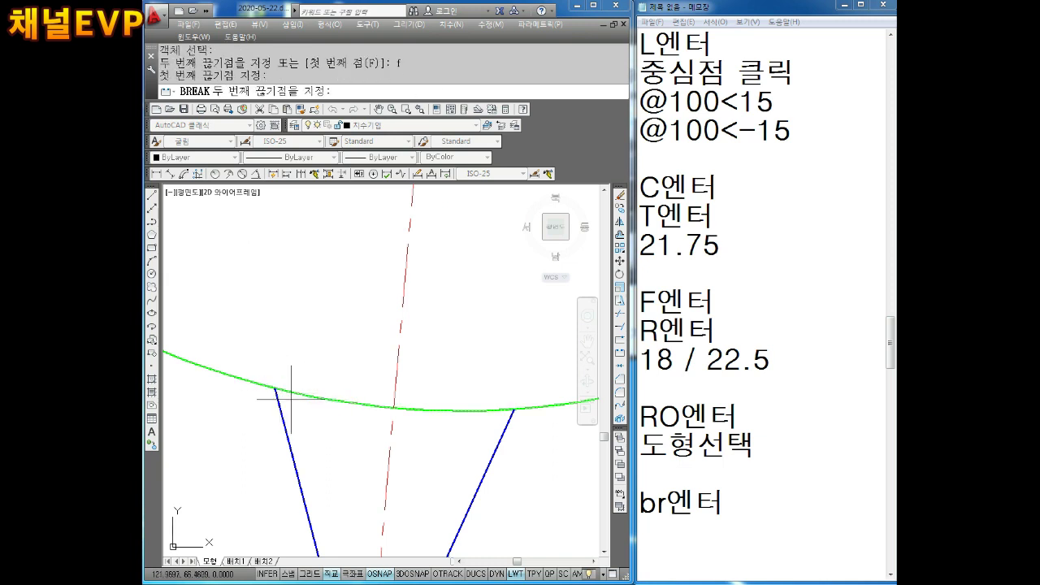
click(276, 387)
key(Return)
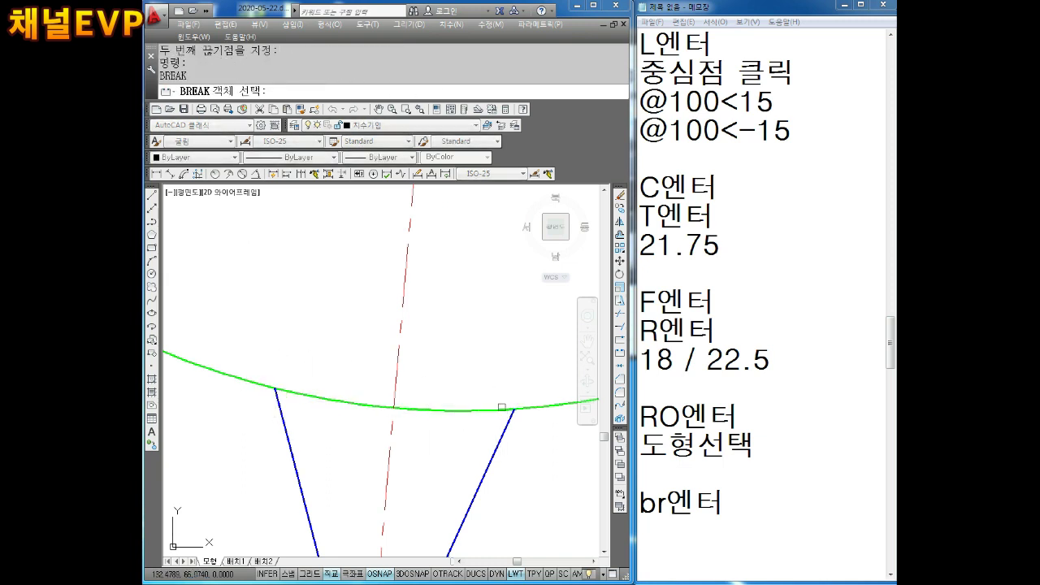
click(502, 408)
key(Return)
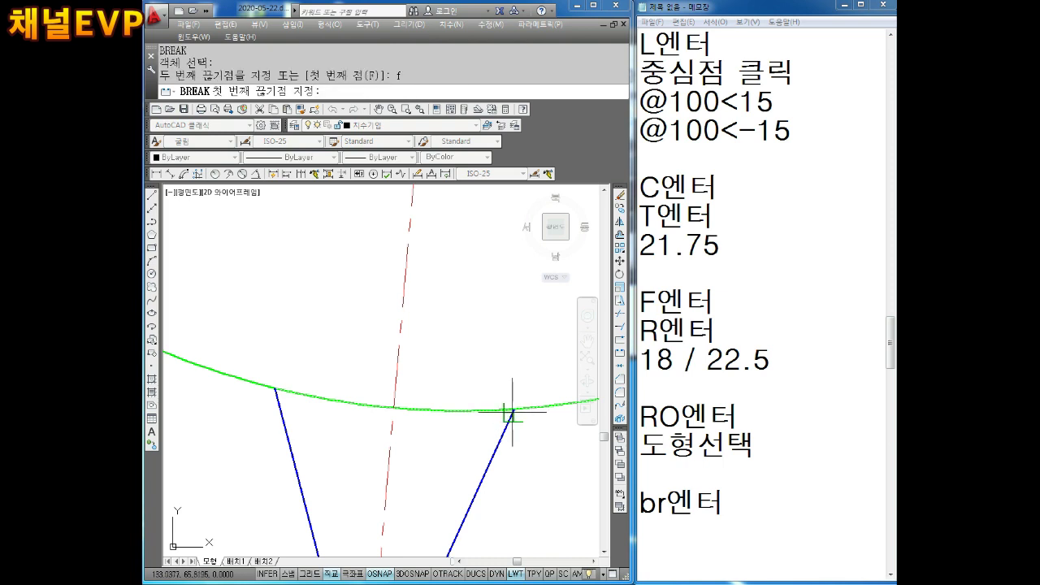
click(515, 410)
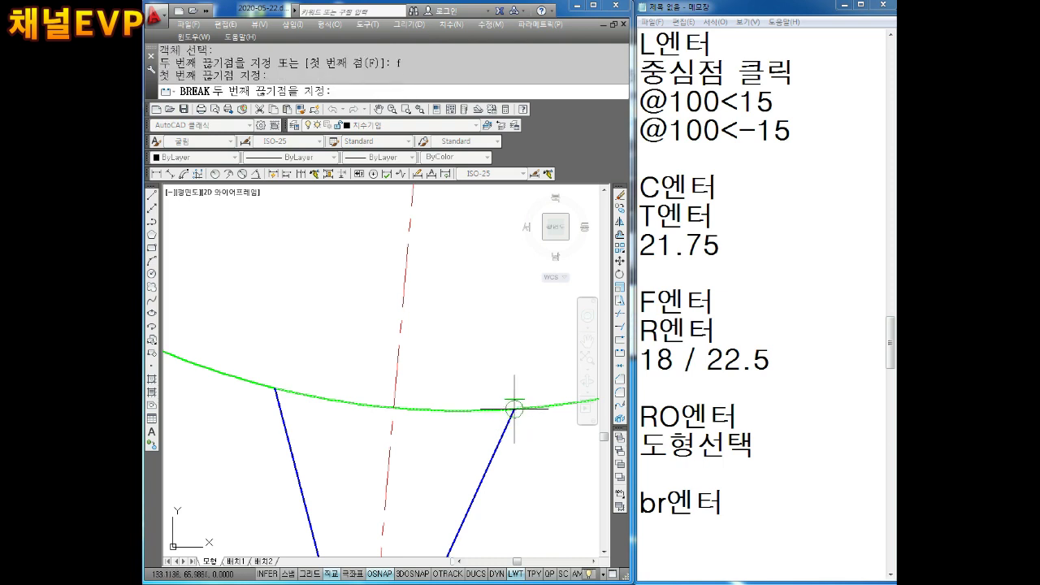
click(520, 406)
- Select the split arc and check its layer, leaving it unchanged
click(471, 407)
click(442, 442)
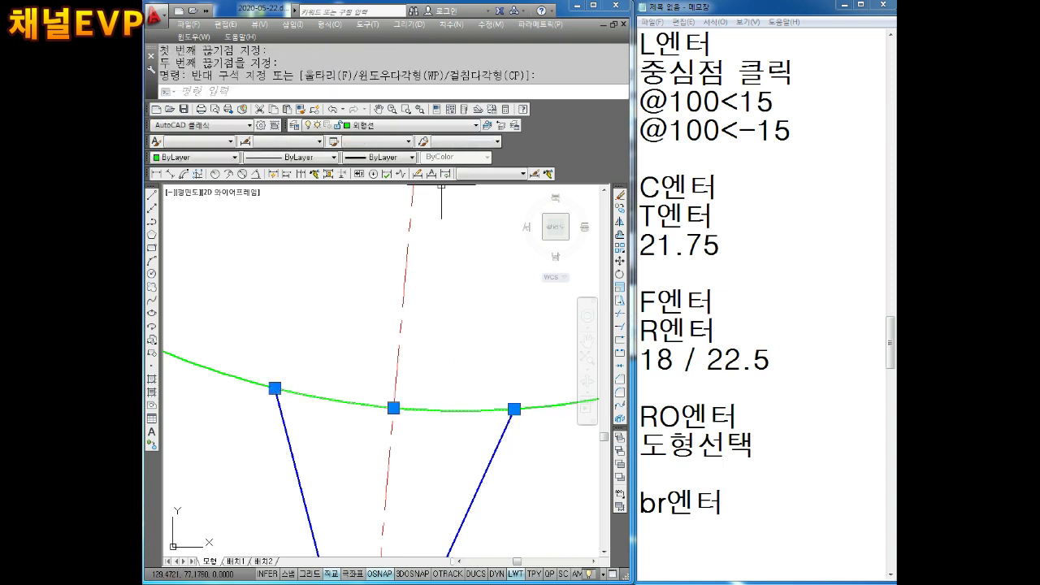
click(382, 130)
click(374, 198)
key(Escape)
key(Escape)
scroll(389, 338, down, 2)
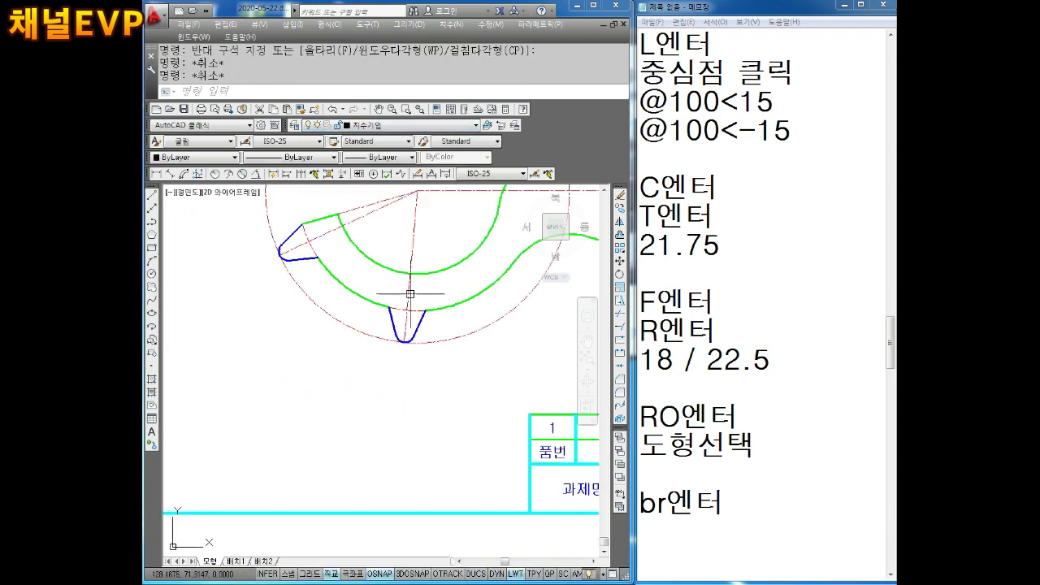
scroll(389, 338, down, 1)
- Window-select the blue tip lines and set their colour to ByLayer so they draw green
click(440, 258)
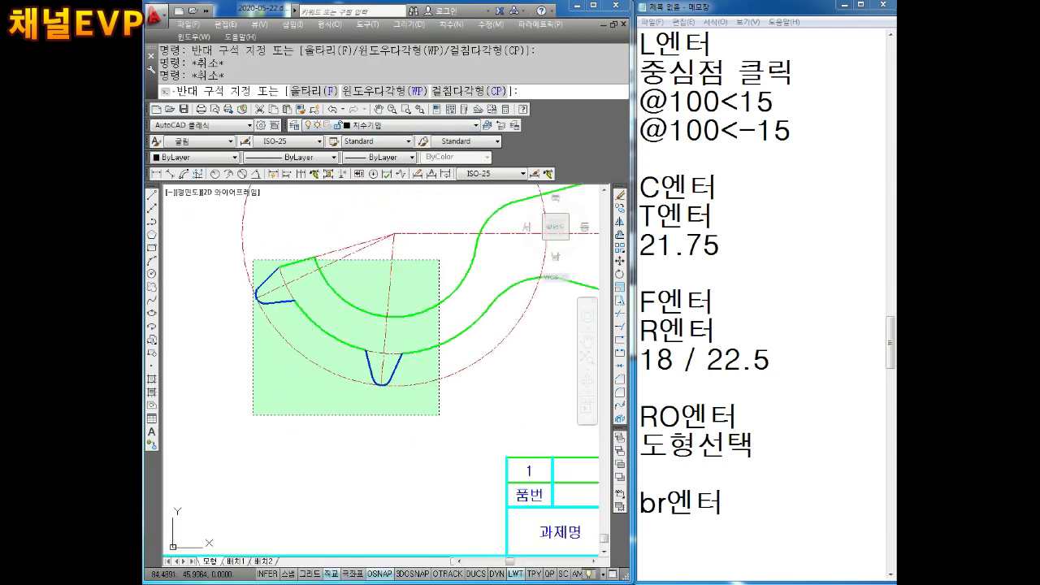
click(253, 416)
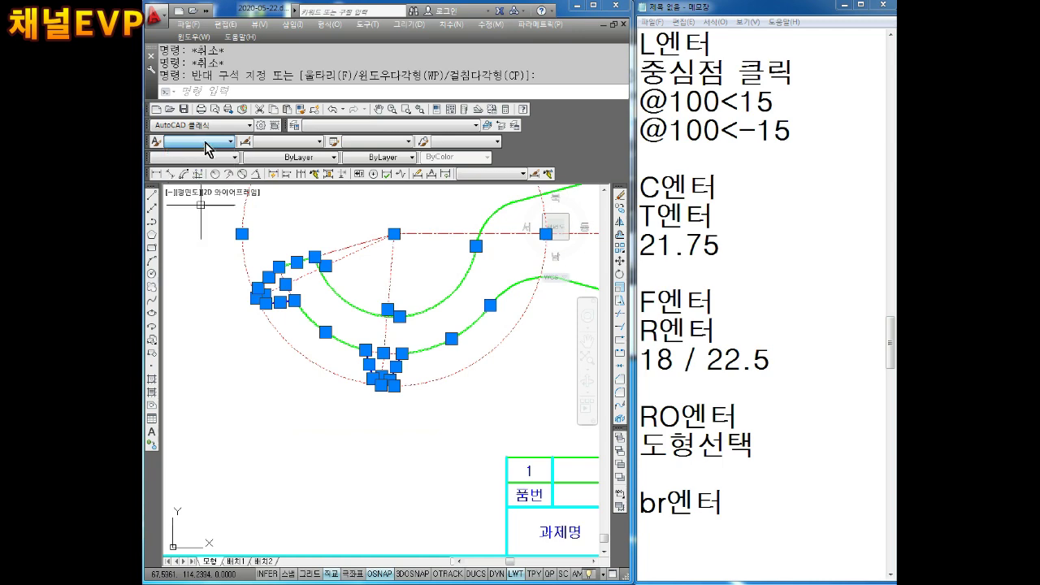
click(195, 157)
click(189, 171)
key(Escape)
key(Escape)
scroll(366, 373, down, 1)
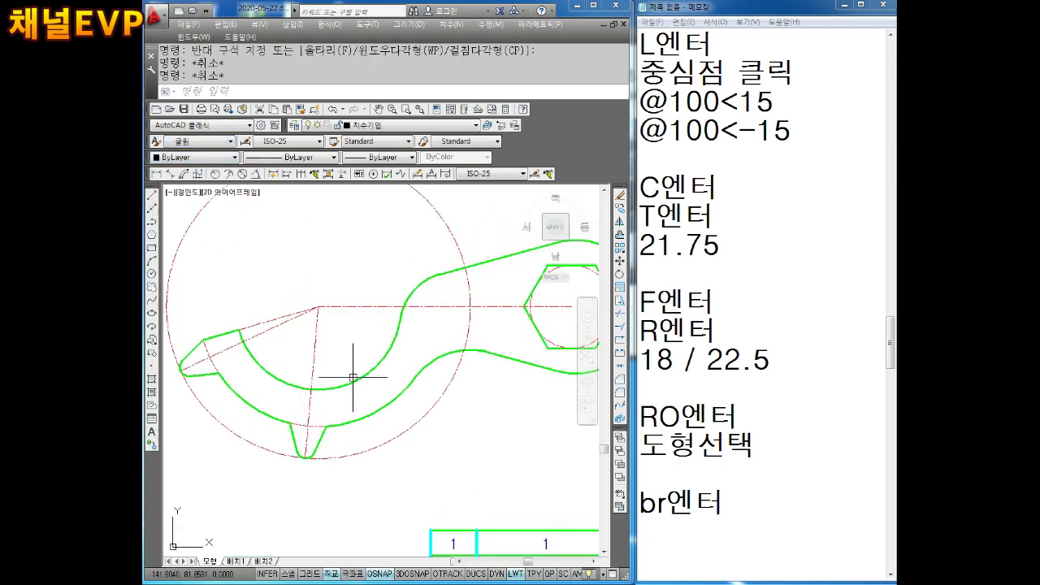
scroll(366, 373, down, 1)
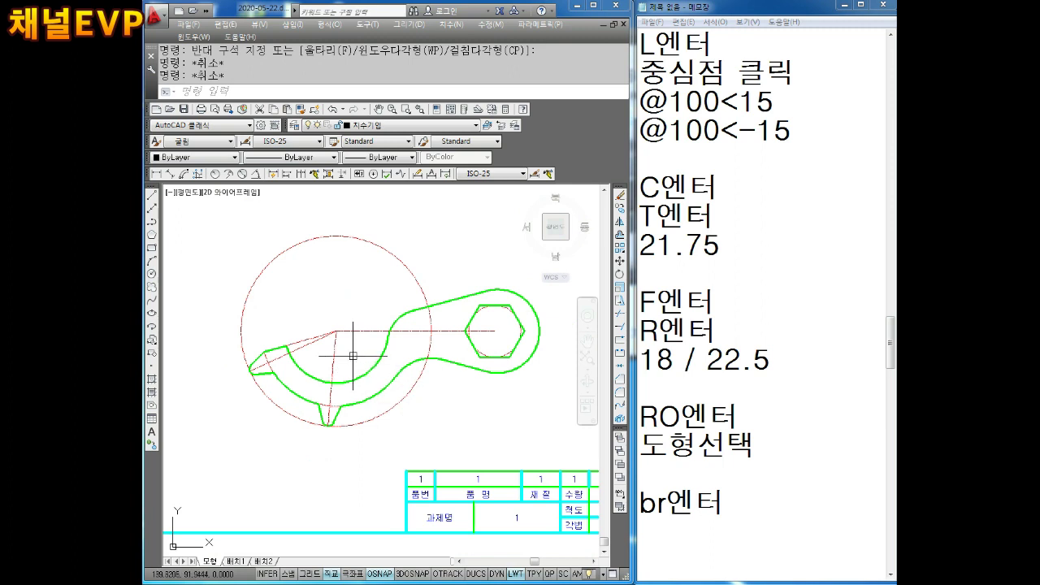
scroll(353, 356, up, 2)
key(Escape)
- Draw a circle centred at the hub centre through the point where the outline meets the centre line
text(a)
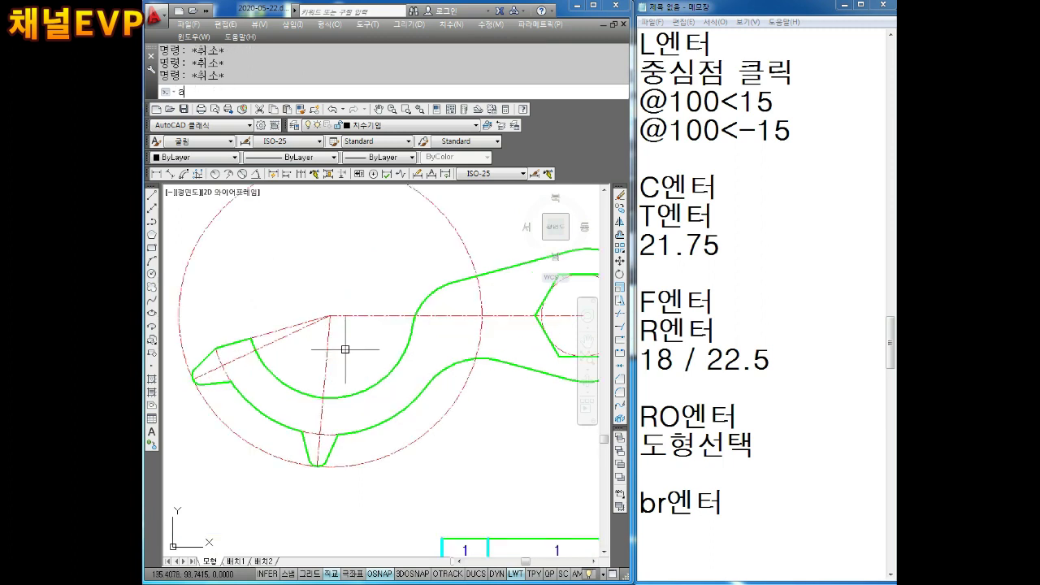
key(Return)
text(c)
key(Return)
scroll(350, 345, up, 2)
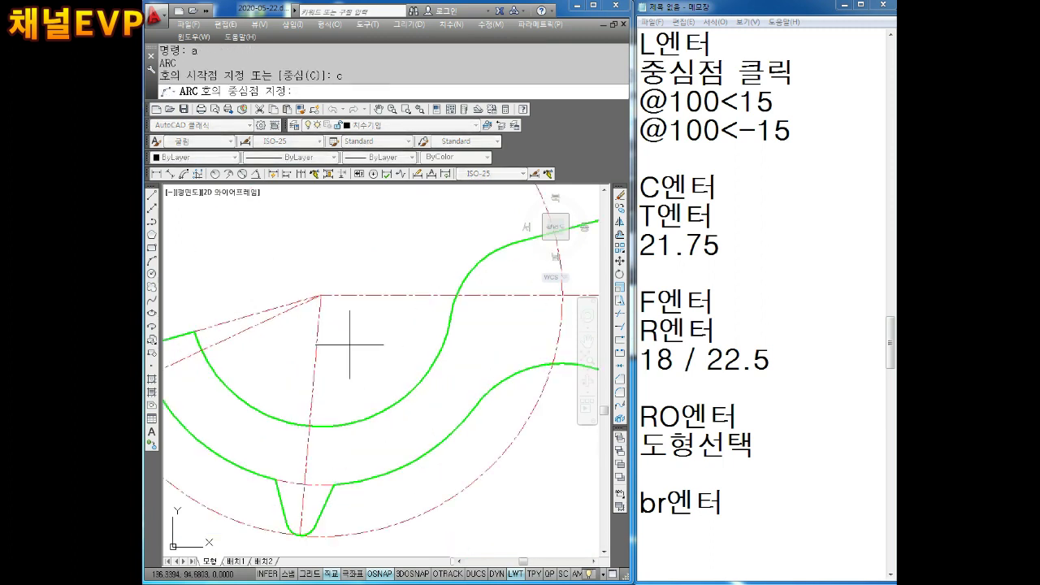
click(320, 295)
click(452, 296)
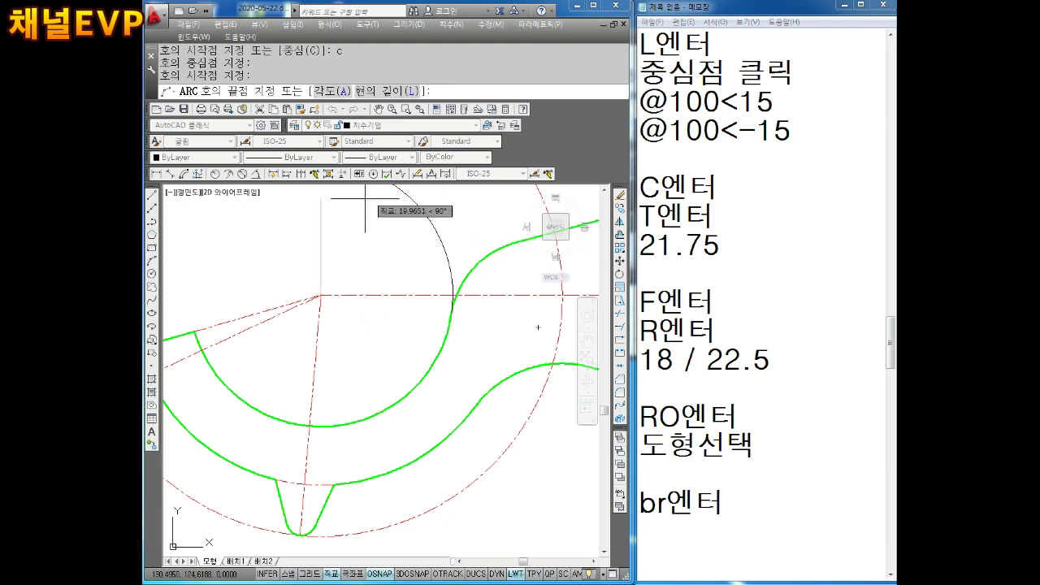
key(Escape)
middle_drag(294, 303, 328, 389)
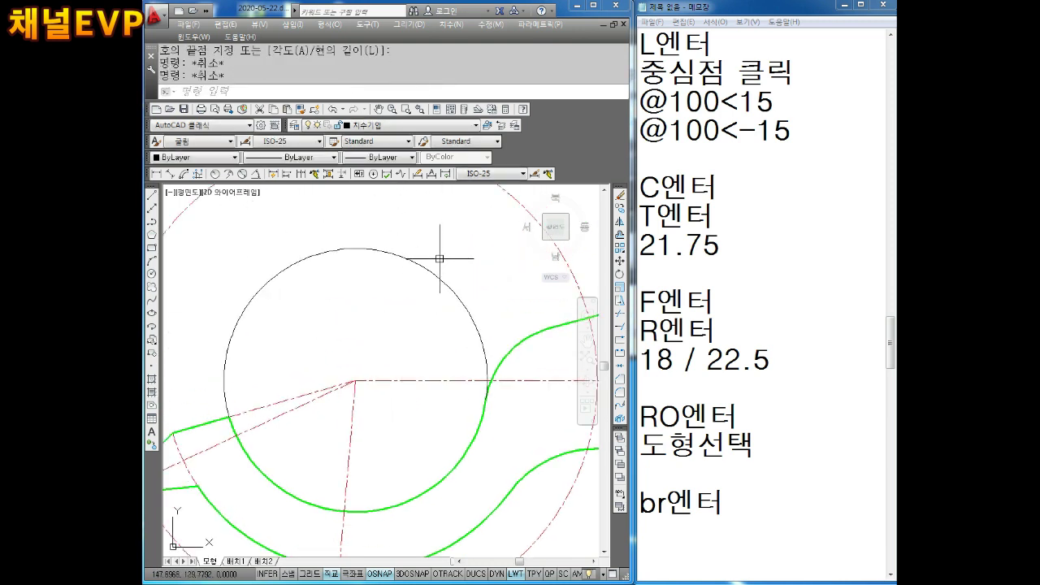
- Put the new circle on the 중심선 centre-line layer
click(431, 272)
click(365, 126)
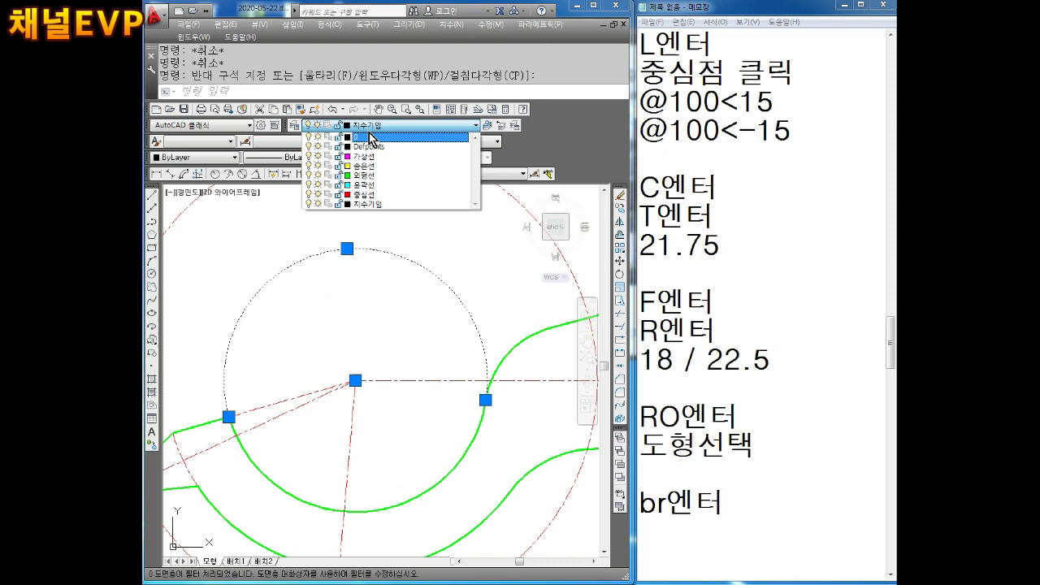
click(363, 194)
key(Escape)
key(Escape)
scroll(387, 314, down, 3)
scroll(387, 314, down, 1)
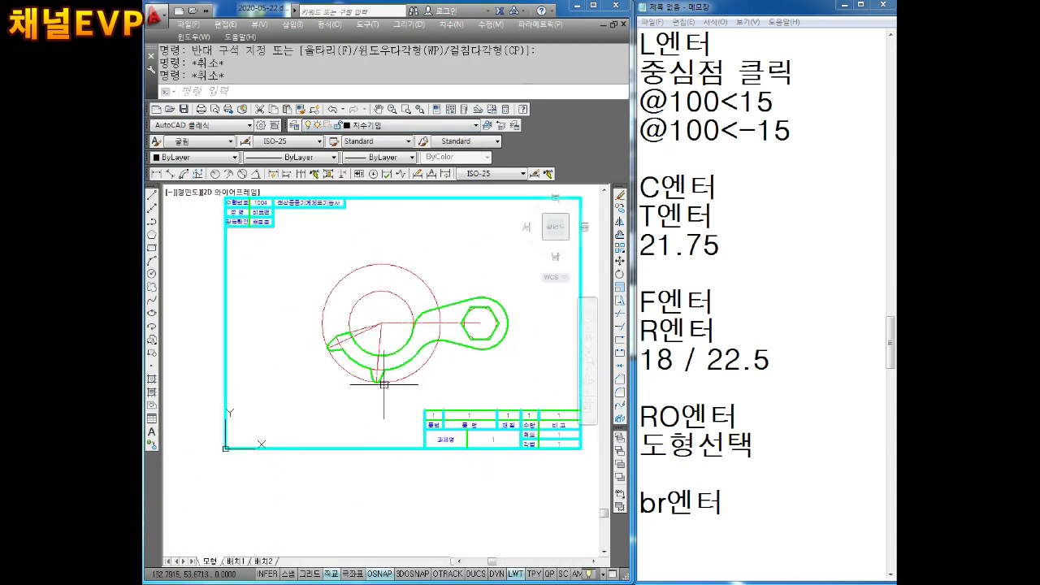
scroll(352, 382, up, 2)
scroll(354, 385, up, 2)
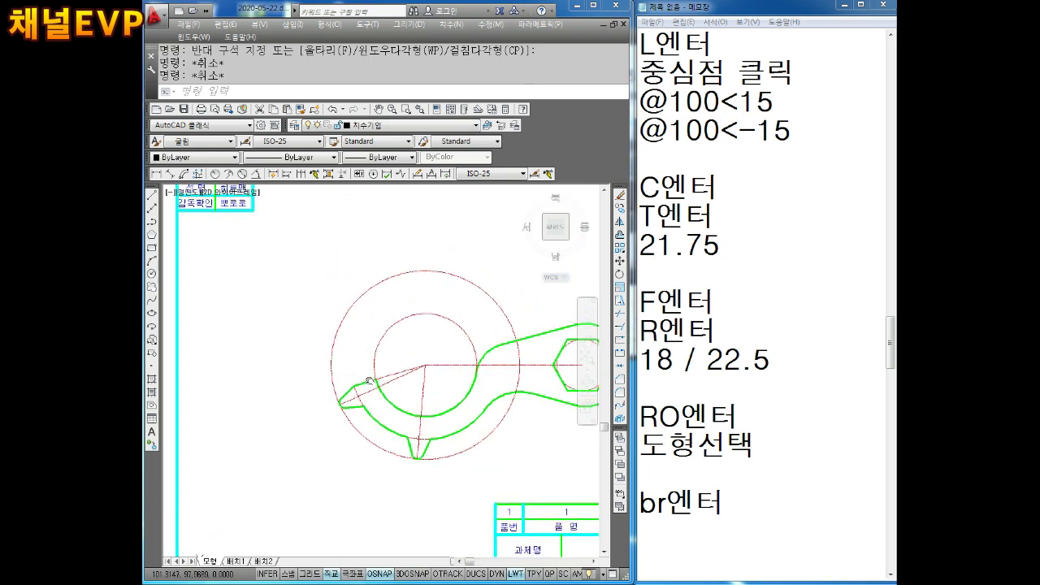
scroll(358, 387, up, 3)
scroll(356, 392, down, 5)
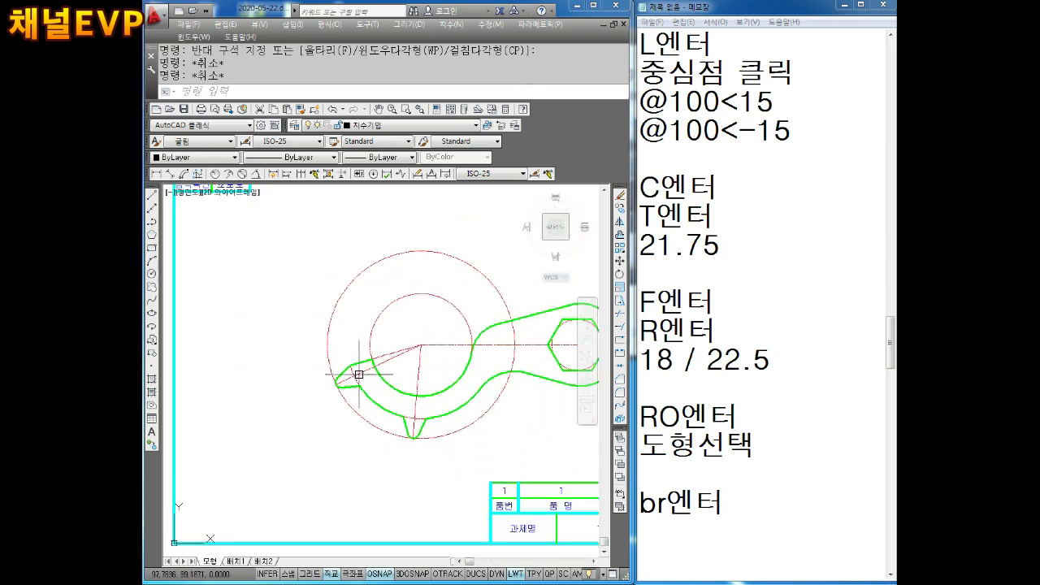
key(Escape)
scroll(366, 369, up, 5)
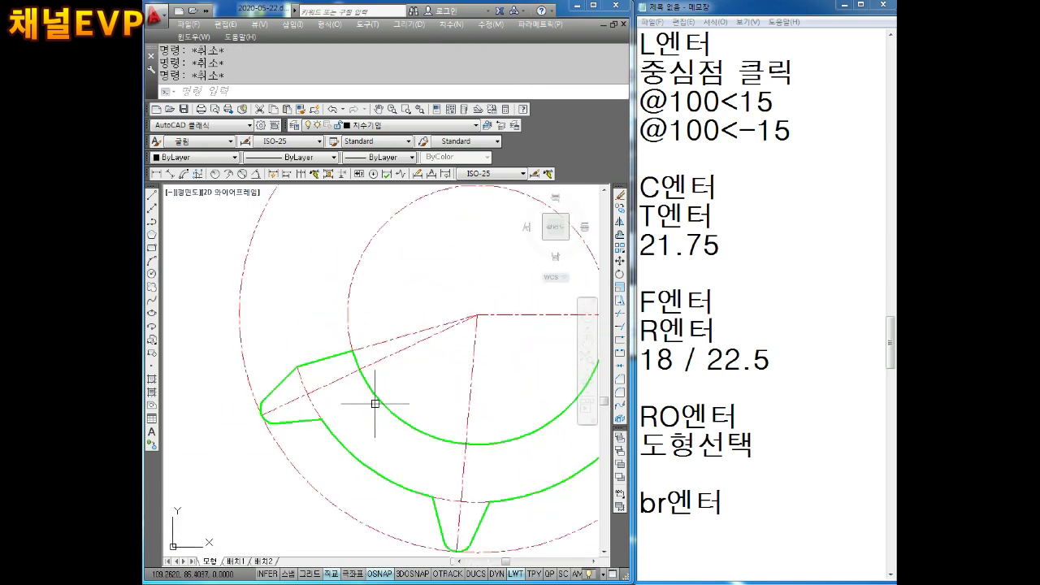
middle_drag(375, 403, 396, 380)
scroll(394, 378, down, 1)
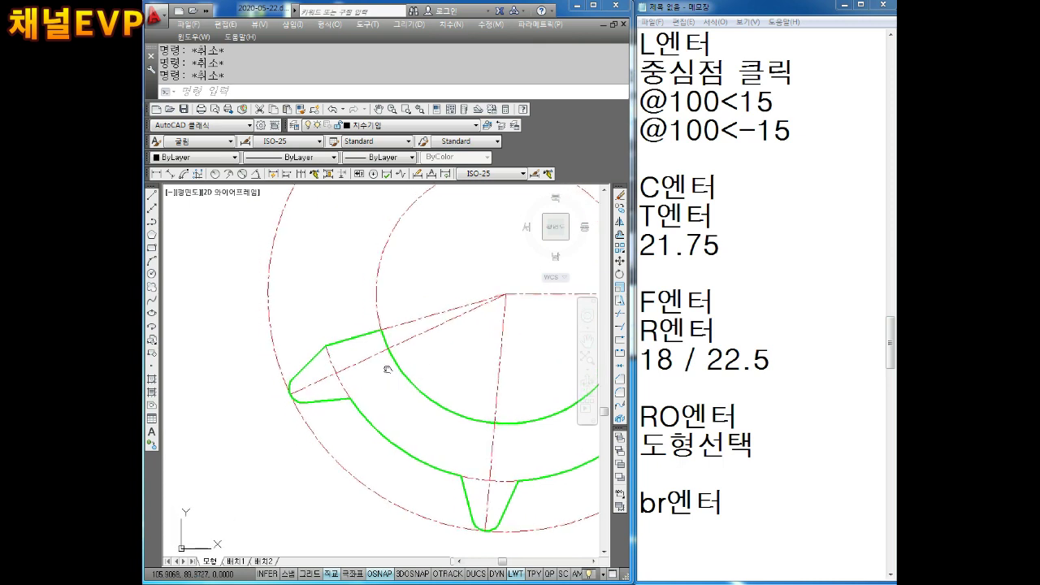
scroll(408, 370, down, 1)
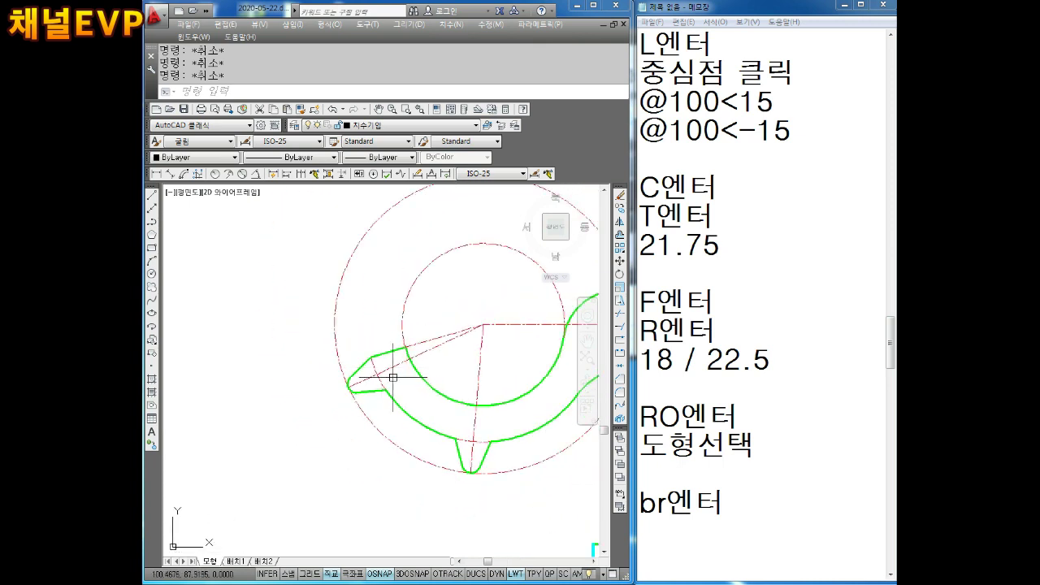
scroll(402, 372, up, 1)
- Lengthen the tip's centre line by a 3-unit increment using LEN with the DE option
scroll(392, 392, down, 2)
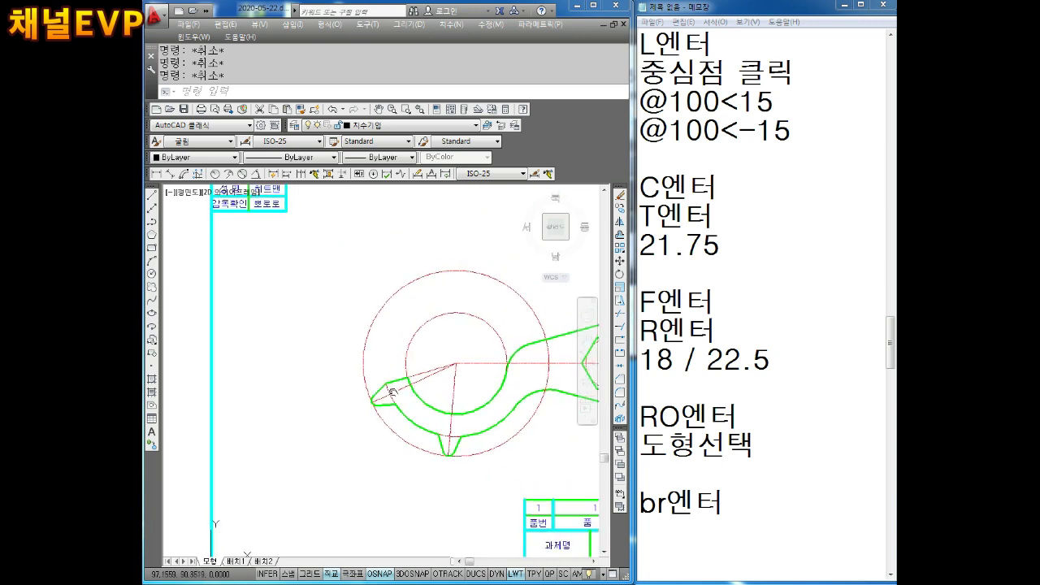
scroll(393, 380, up, 3)
middle_drag(397, 419, 397, 384)
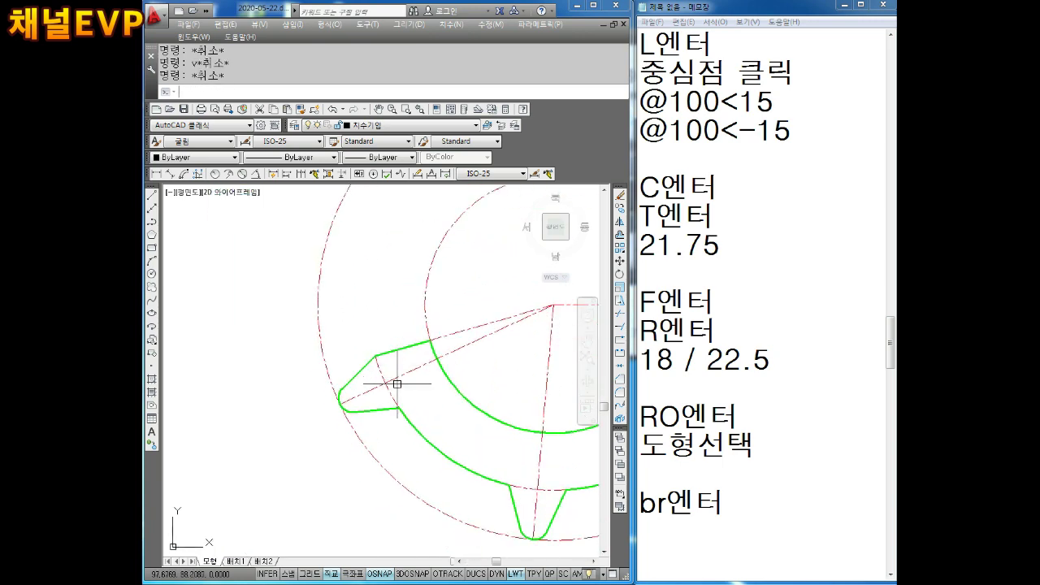
scroll(399, 392, up, 2)
text(klen)
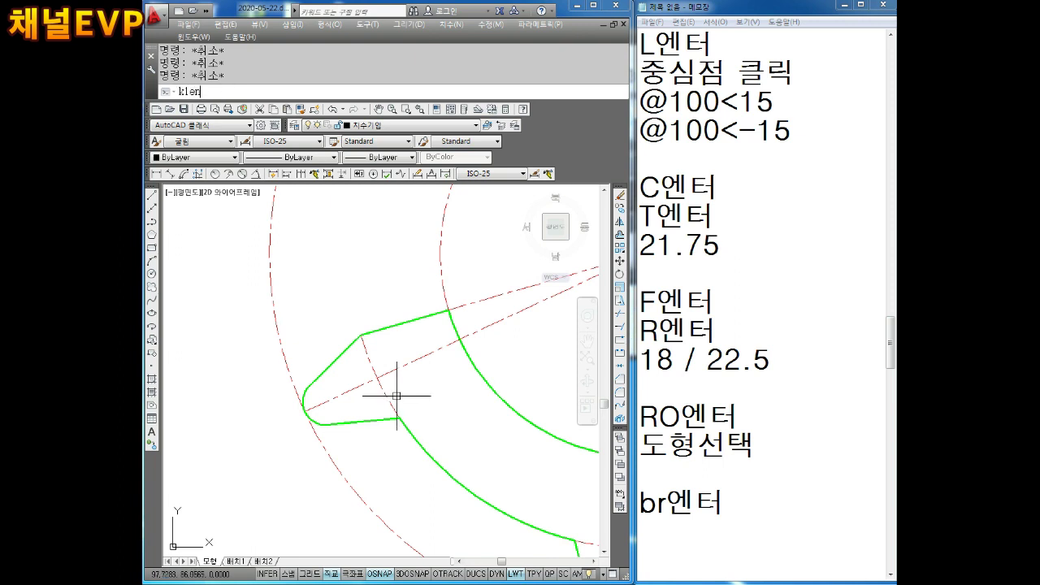
key(Escape)
text(n)
key(Return)
text(de)
key(Return)
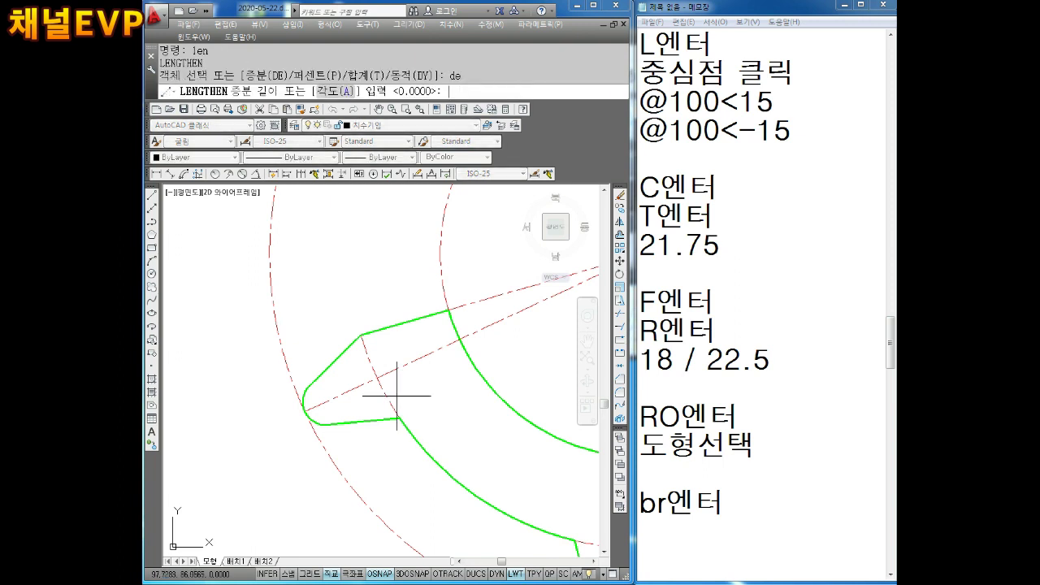
text(3)
key(Return)
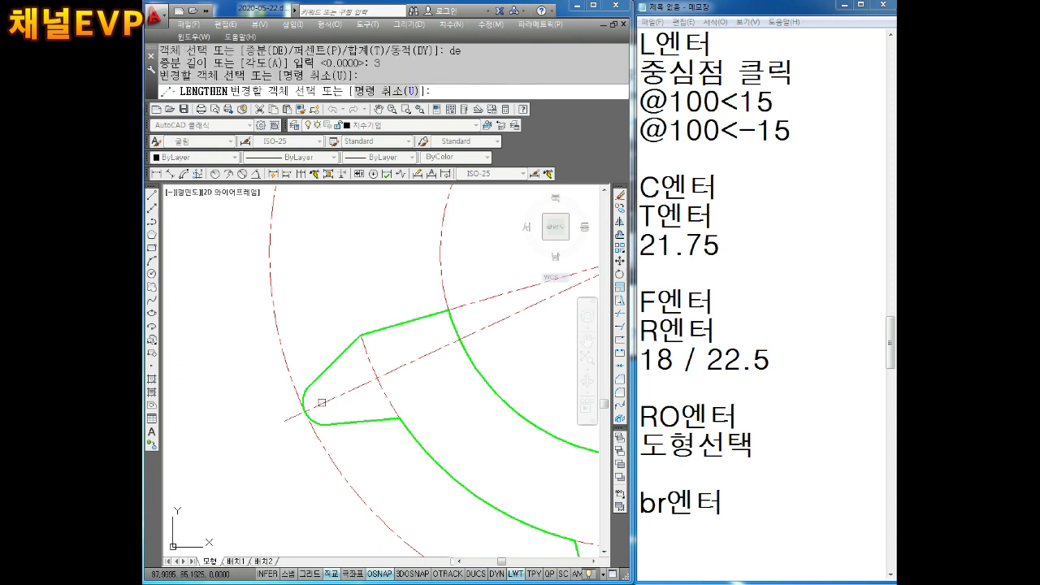
scroll(325, 398, down, 2)
key(Escape)
key(Escape)
key(Escape)
key(Escape)
middle_drag(333, 406, 338, 403)
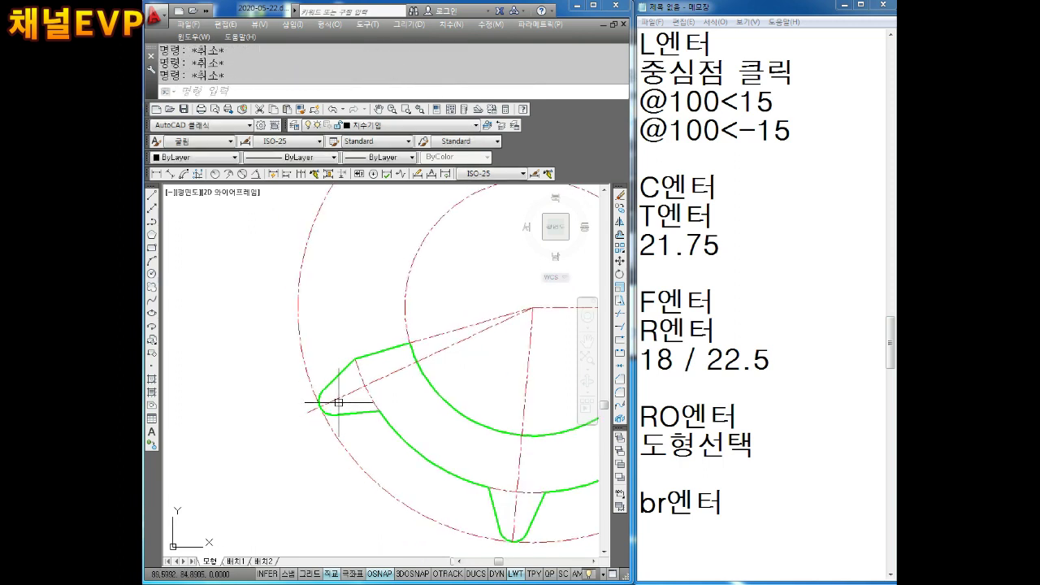
text(c)
key(Return)
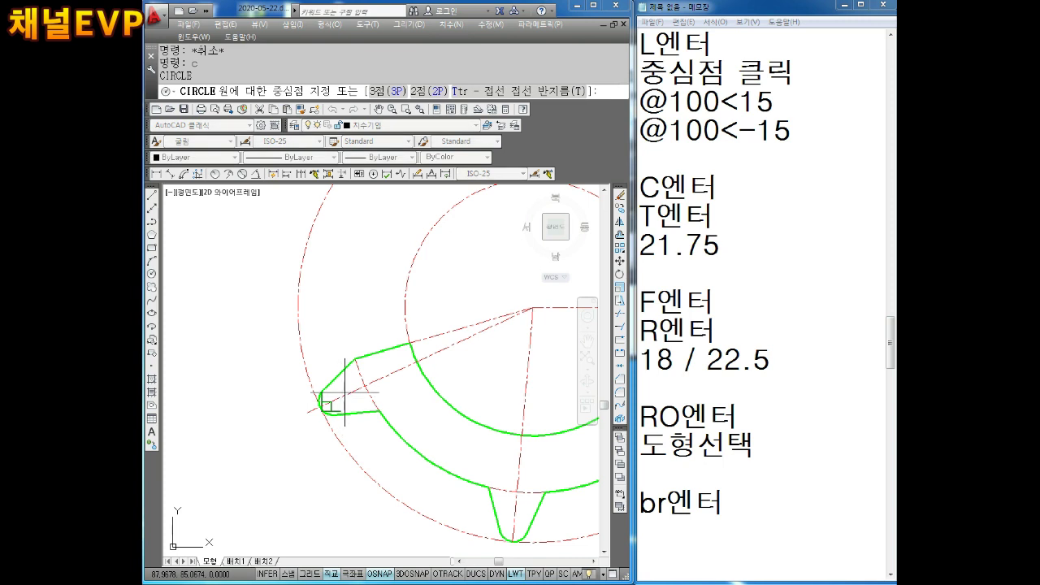
- Abandon the unfinished circle at the hook tip and clear the command
scroll(348, 391, up, 2)
scroll(349, 405, up, 2)
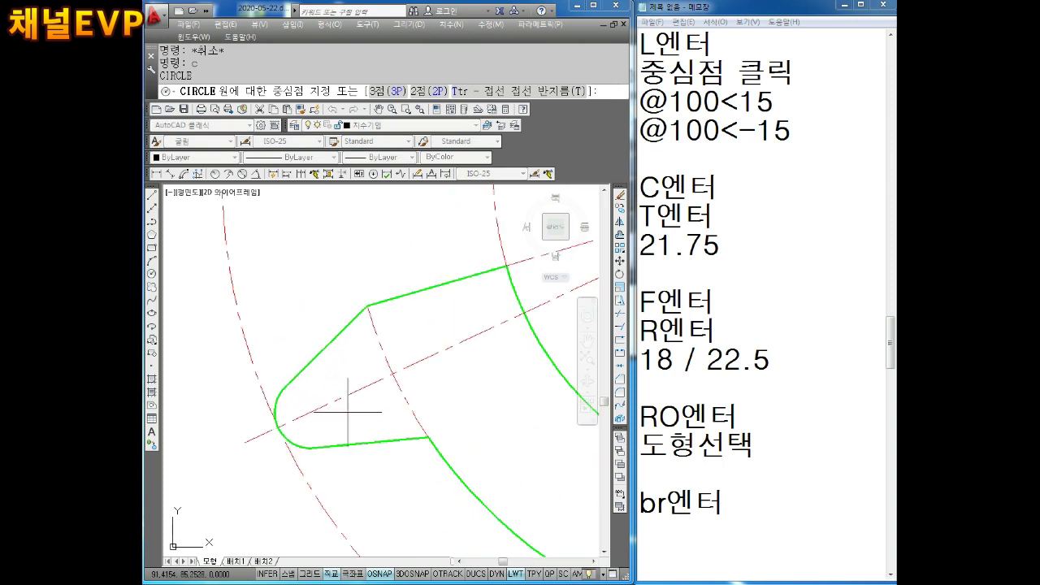
click(348, 412)
scroll(399, 317, down, 2)
key(Escape)
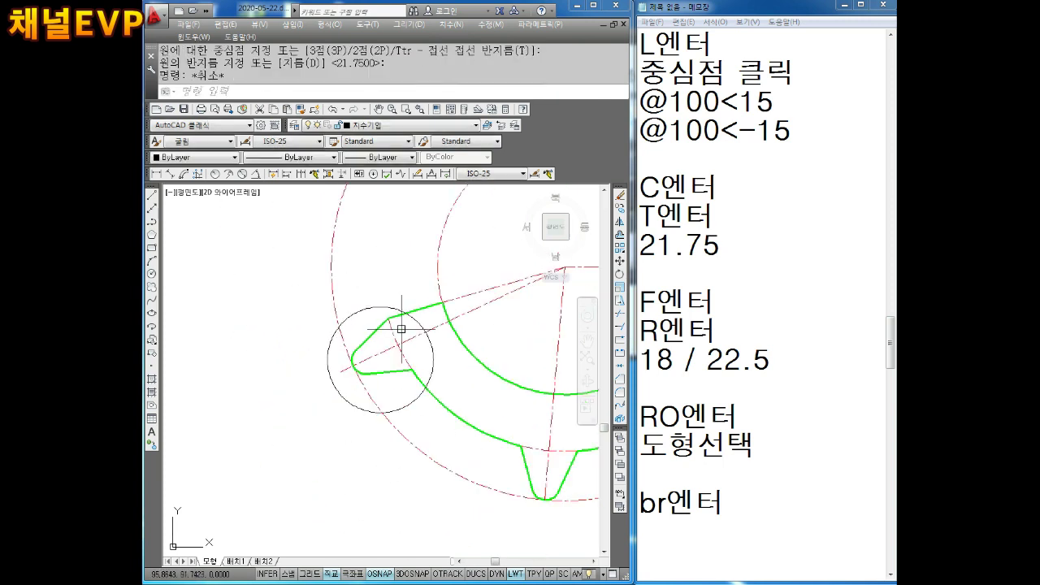
key(Escape)
key(Escape)
- Copy the hook tip and its detail circle to a spot up-left of the part
text(O)
key(Return)
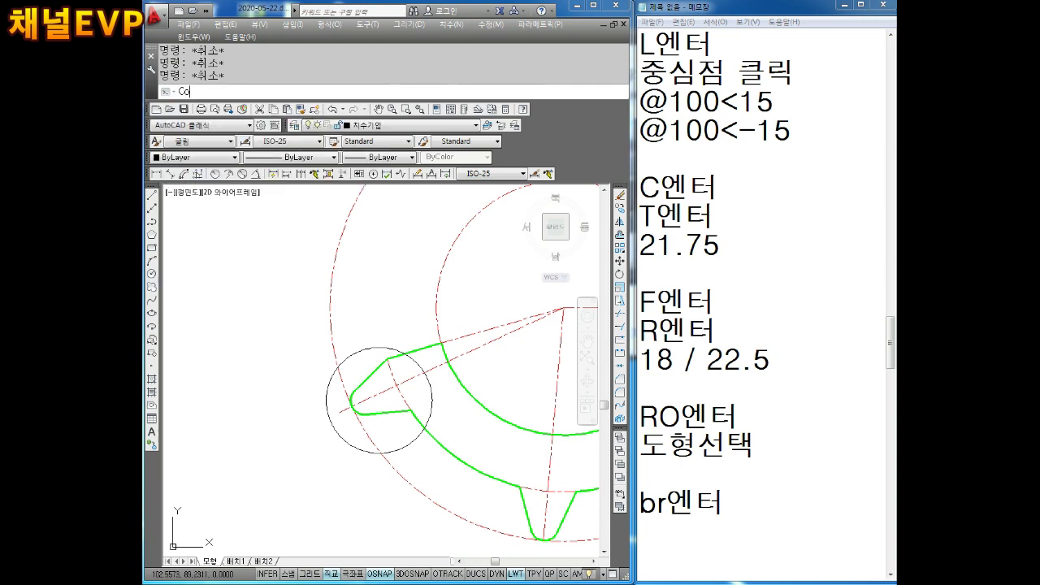
click(404, 321)
key(Return)
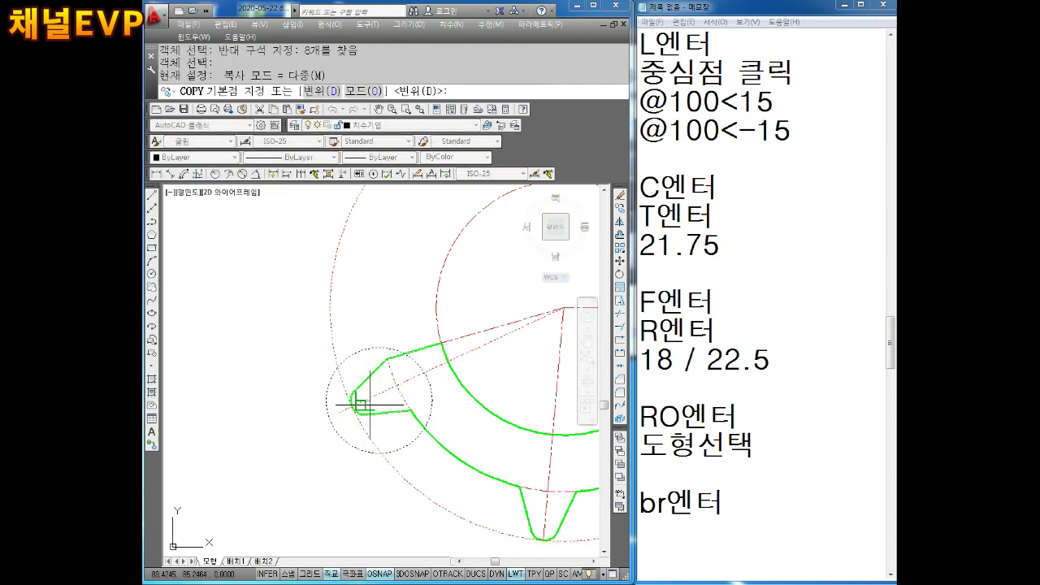
click(378, 401)
scroll(388, 394, down, 6)
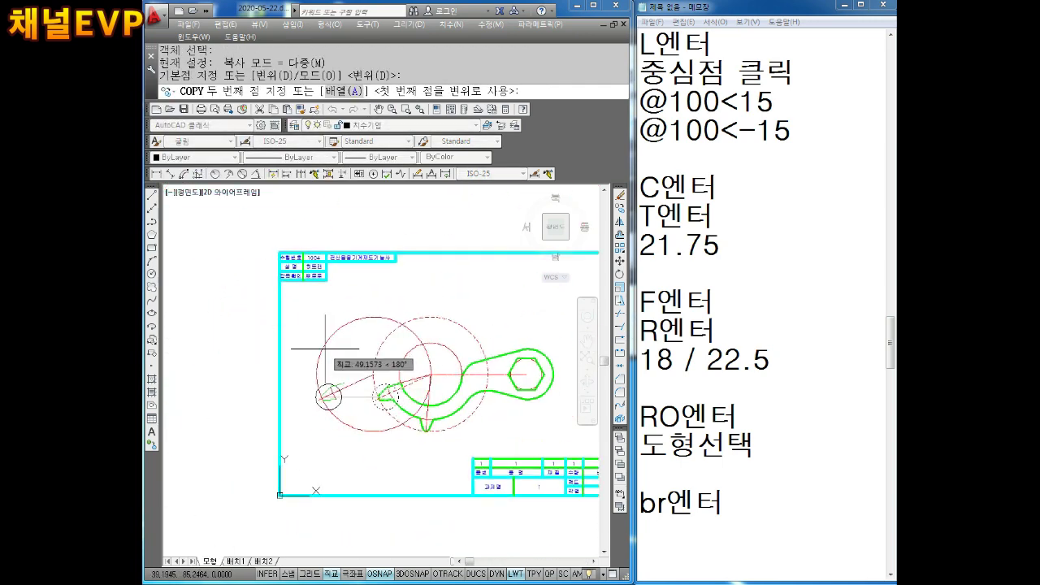
key(F8)
click(319, 326)
key(Escape)
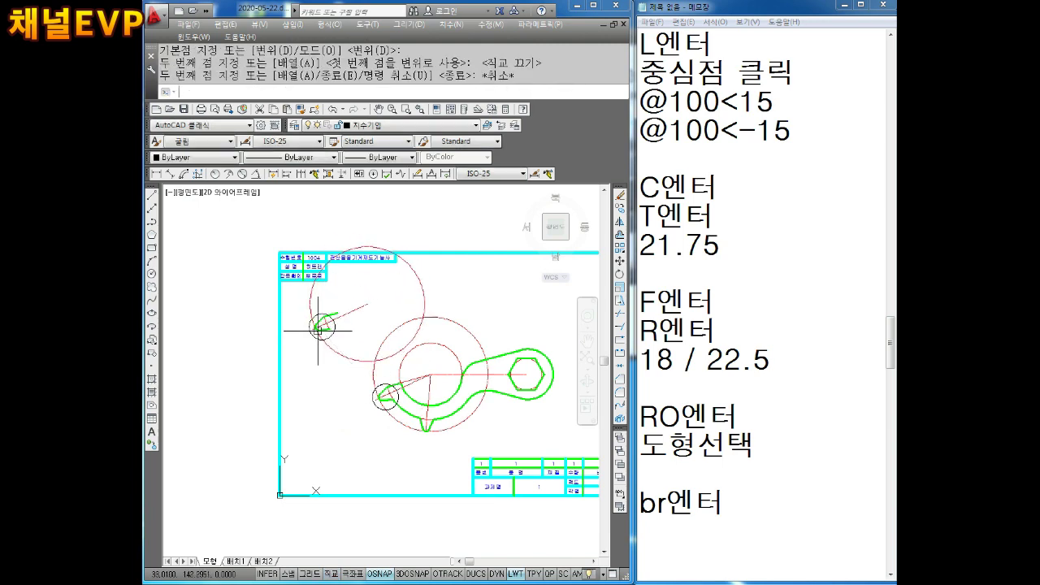
- Trim the red centerline arc at the small circle, removing the outside portion
scroll(319, 328, up, 3)
scroll(313, 337, up, 1)
scroll(344, 365, up, 2)
key(Escape)
key(Escape)
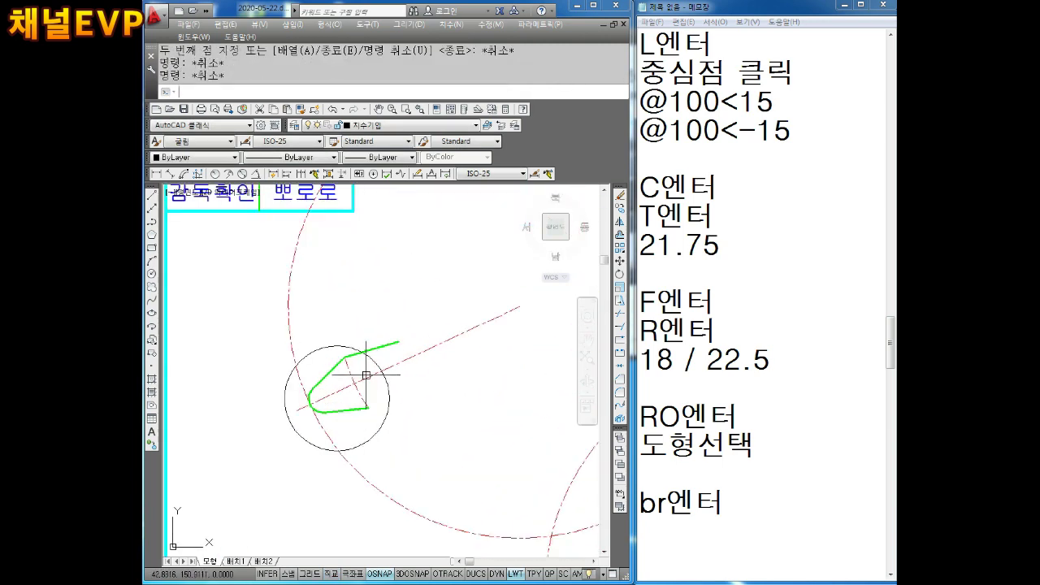
text(tr)
key(Return)
click(337, 345)
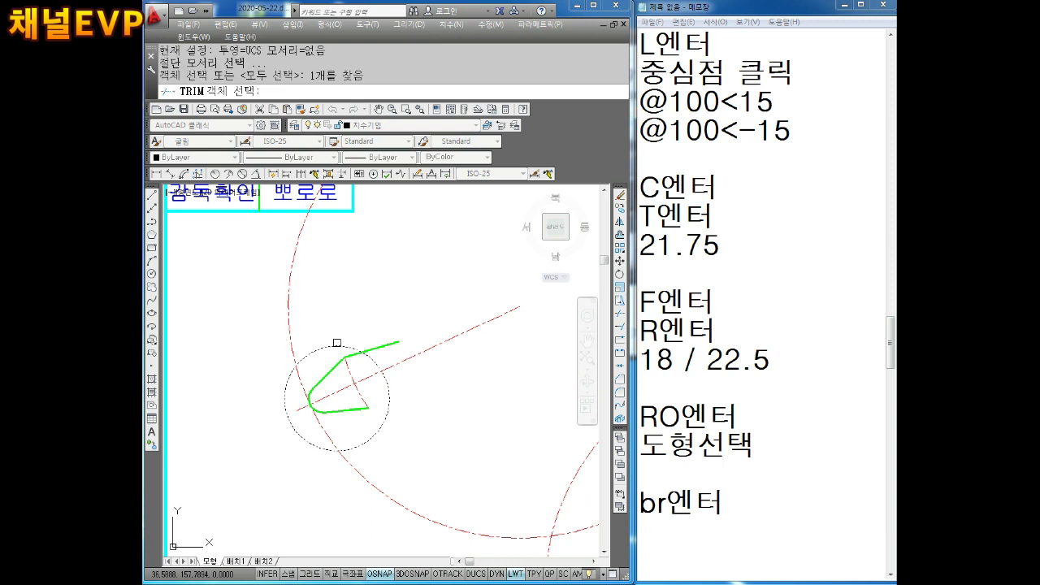
key(Return)
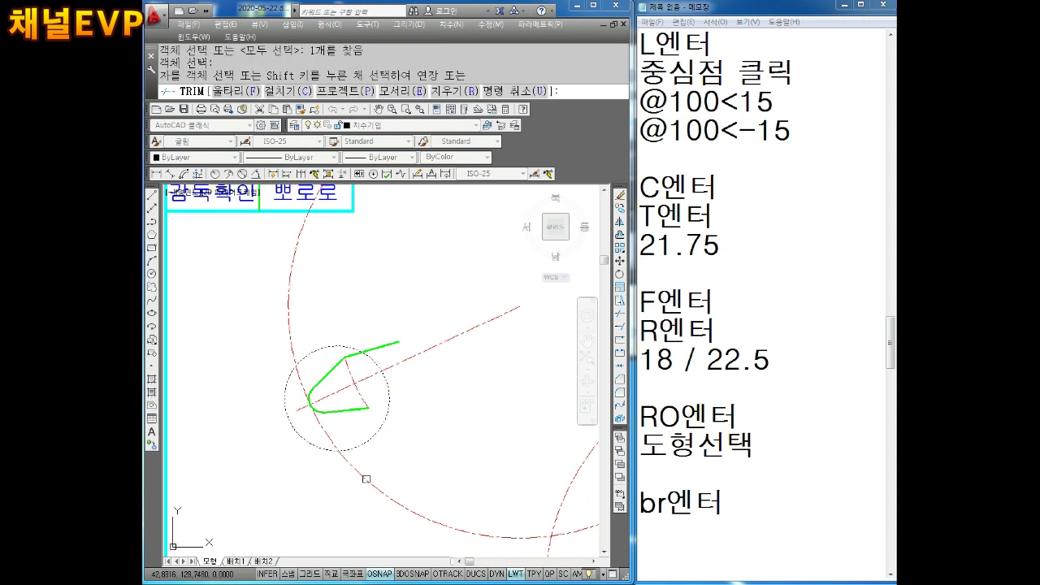
click(367, 479)
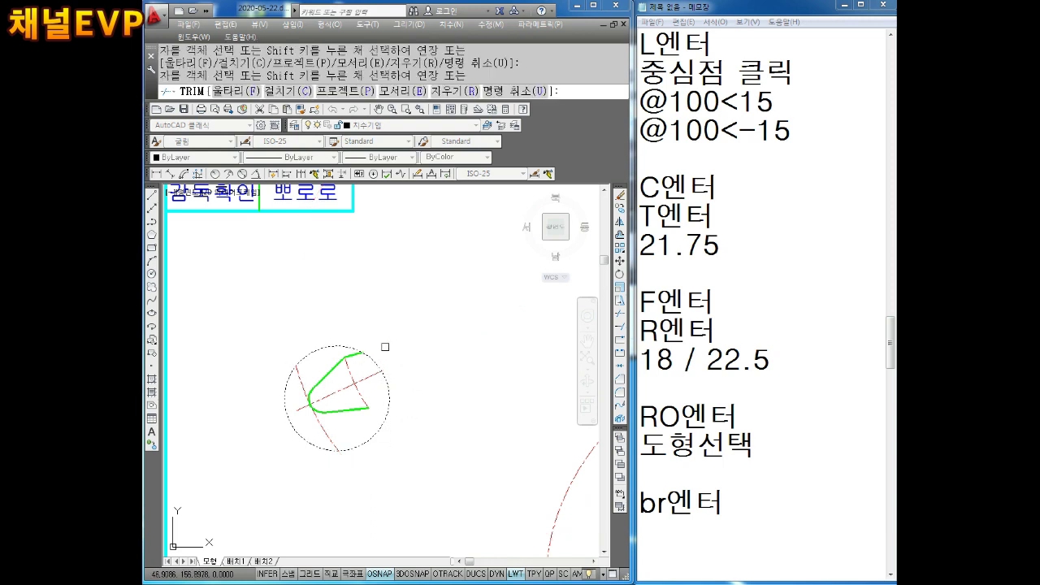
scroll(385, 349, down, 4)
key(Escape)
scroll(423, 439, up, 2)
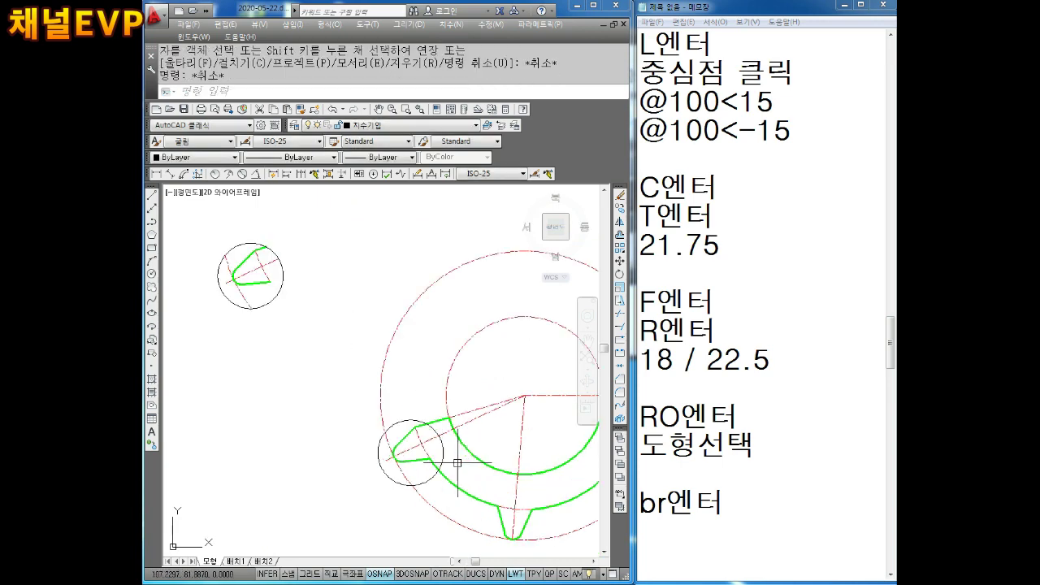
key(Escape)
key(Escape)
- Copy the green outline curve from its corner onto the detail's matching corner
key(Return)
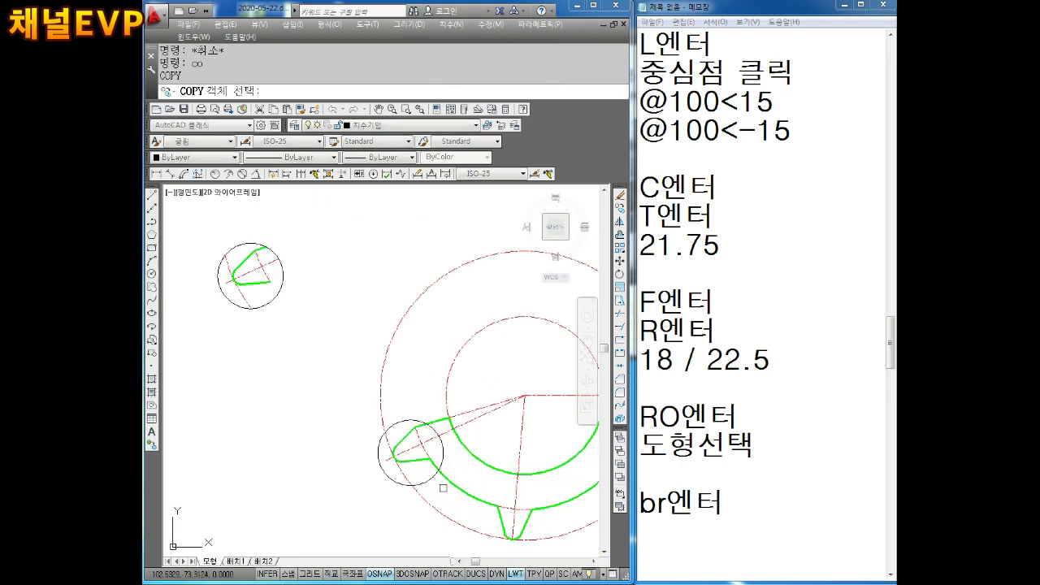
scroll(453, 477, up, 5)
click(429, 449)
key(Return)
scroll(427, 460, up, 4)
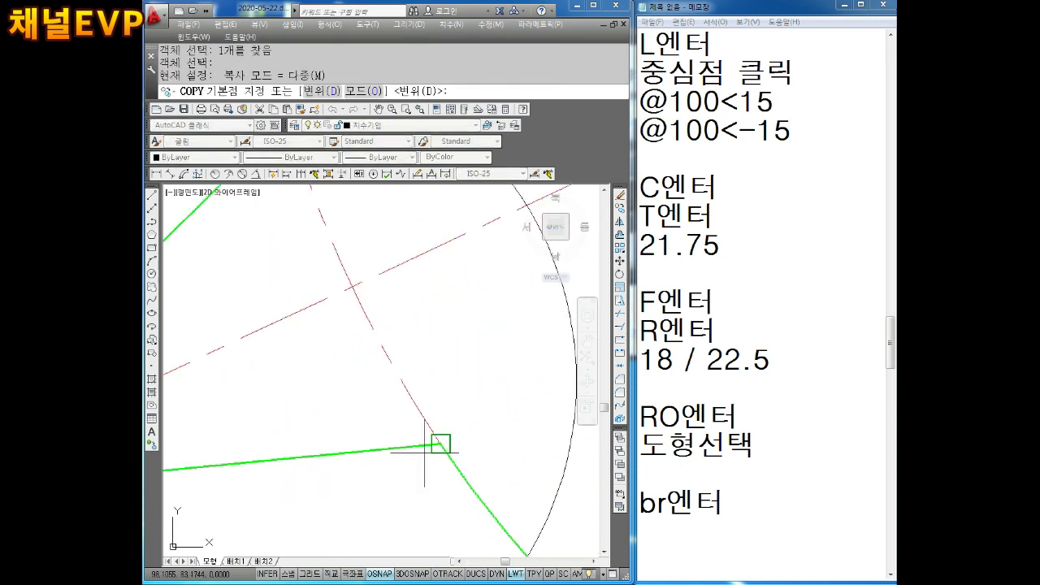
click(440, 444)
scroll(406, 425, down, 5)
scroll(284, 353, down, 4)
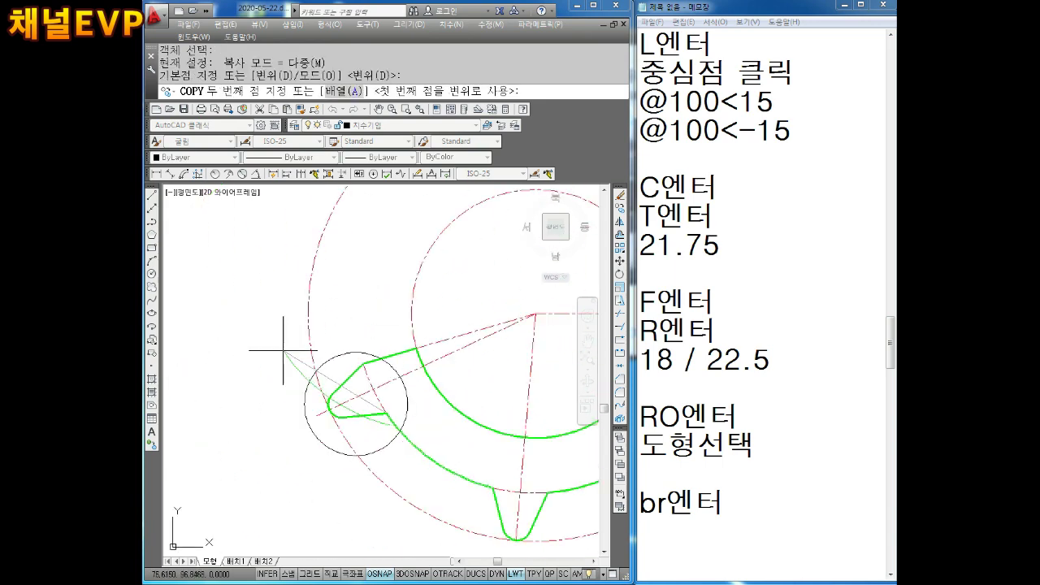
click(324, 331)
scroll(371, 325, up, 1)
scroll(372, 325, up, 3)
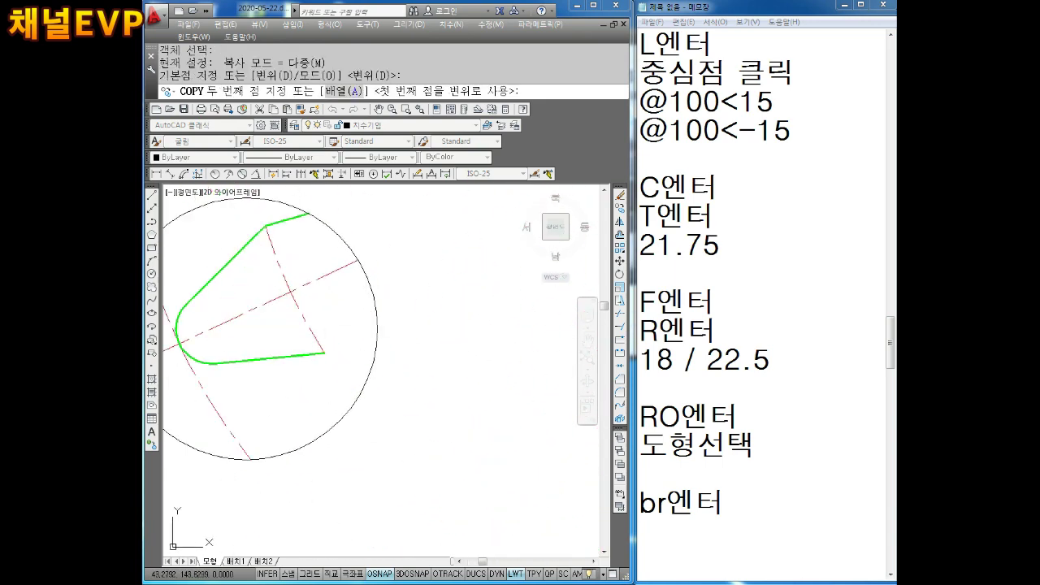
key(Escape)
key(Escape)
key(Escape)
- Trim the copied green curve where it leaves the detail circle, using all objects as edges
key(Return)
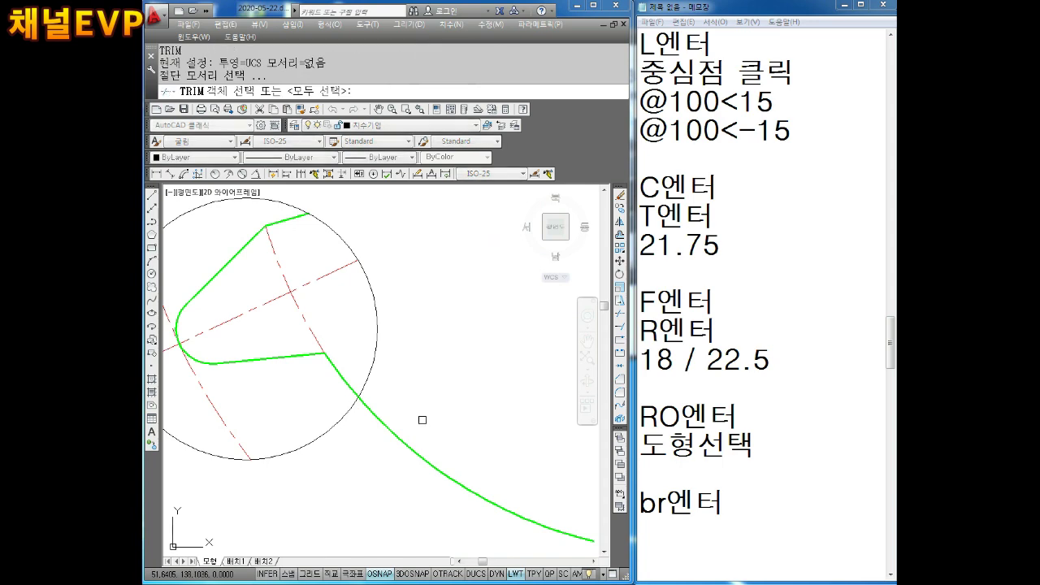
key(Return)
scroll(390, 486, down, 3)
scroll(342, 472, down, 3)
scroll(370, 403, up, 1)
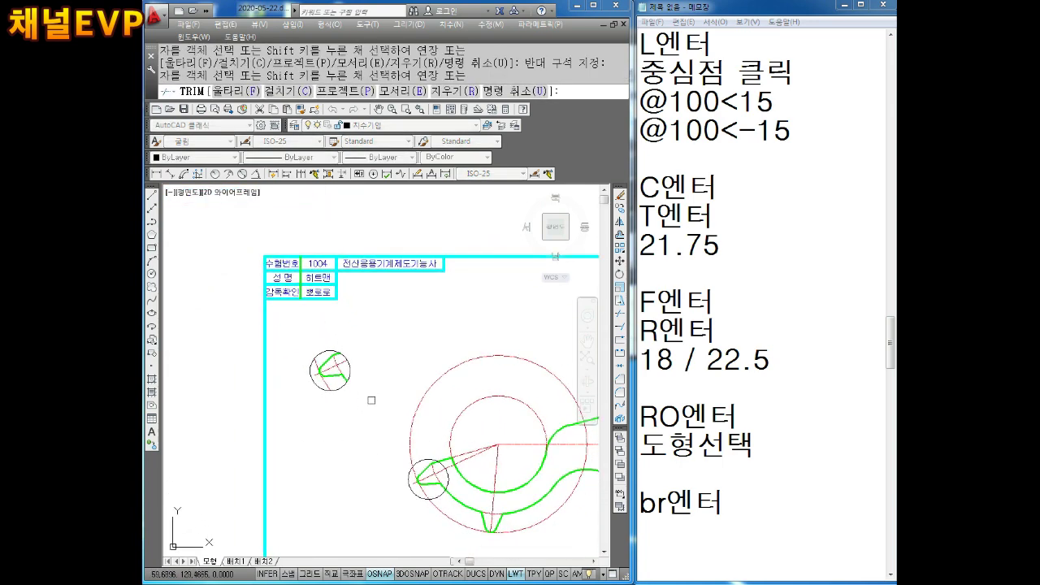
scroll(337, 379, up, 1)
scroll(376, 453, up, 1)
scroll(361, 424, up, 1)
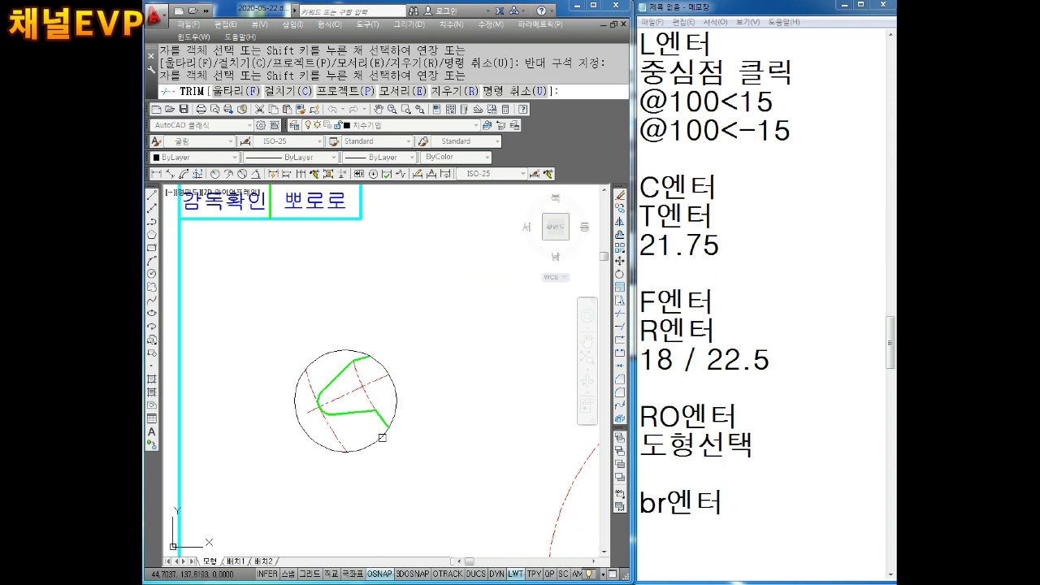
middle_drag(382, 438, 372, 414)
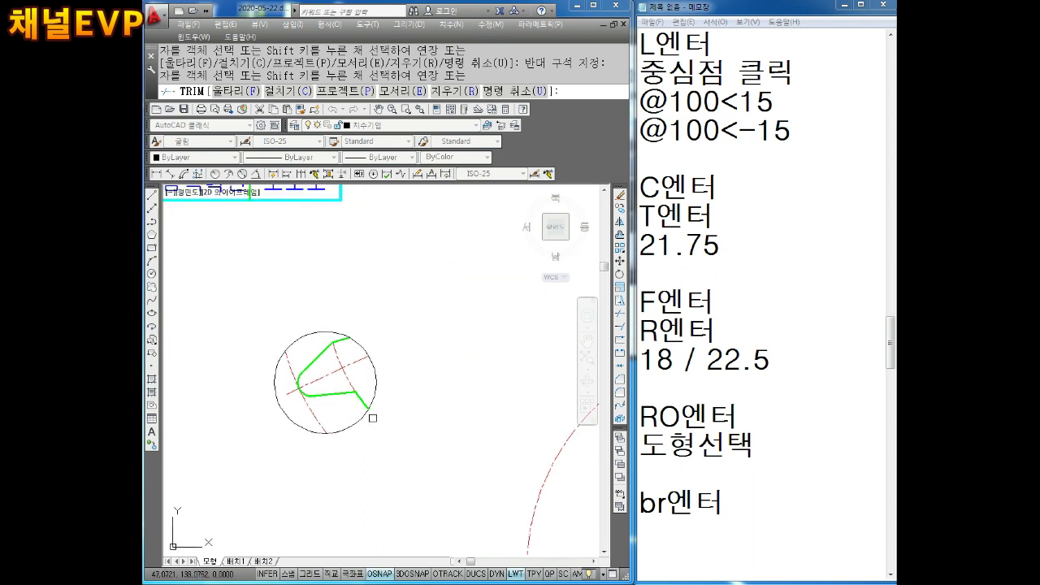
key(Escape)
click(731, 544)
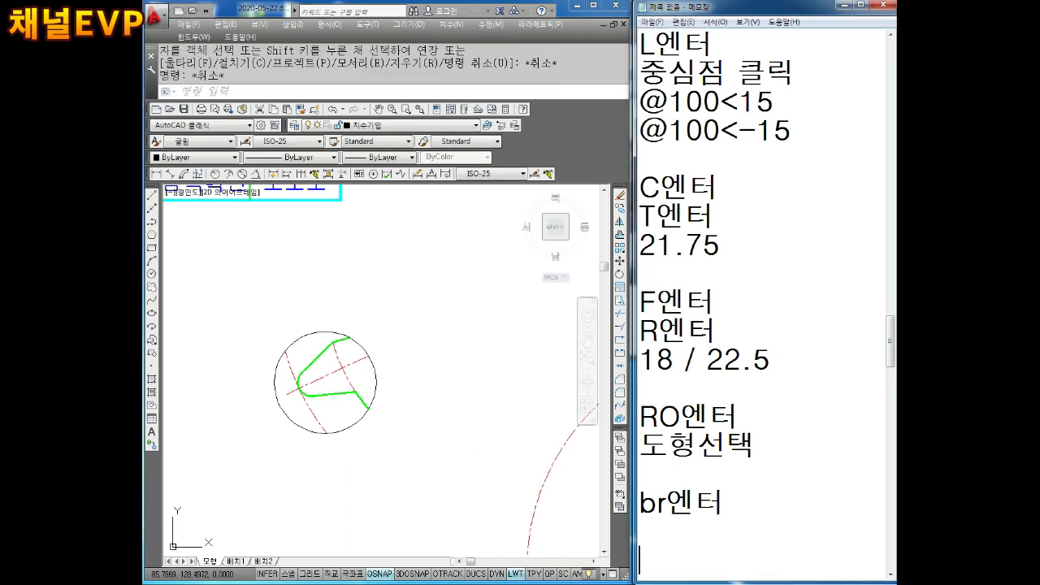
- Add note lines 엔터, 전부도형선택, 엔터, 기준점 클릭, 엔터, then return to the drawing
text(sc엔터)
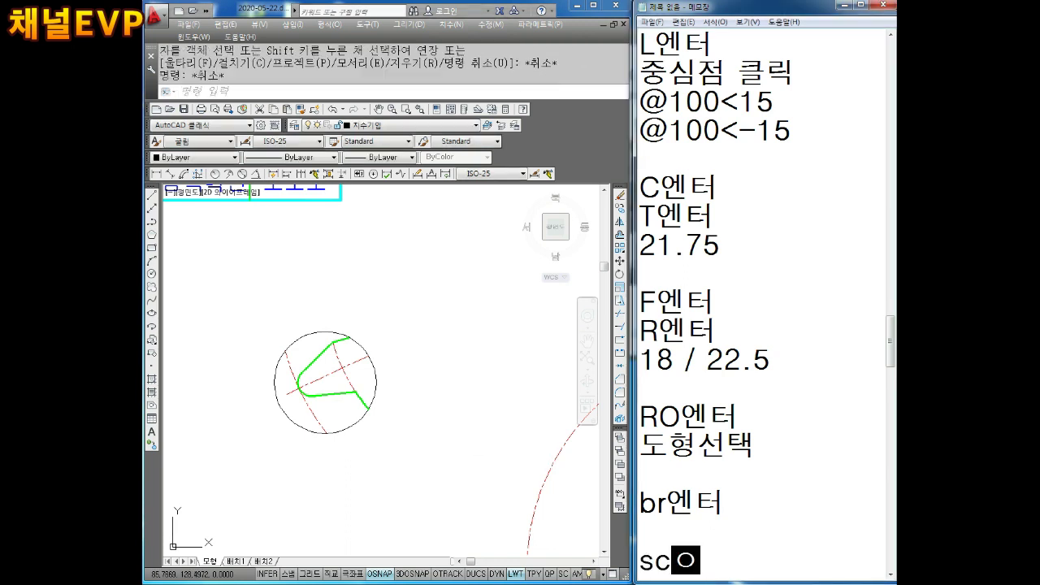
key(Return)
text(전부)
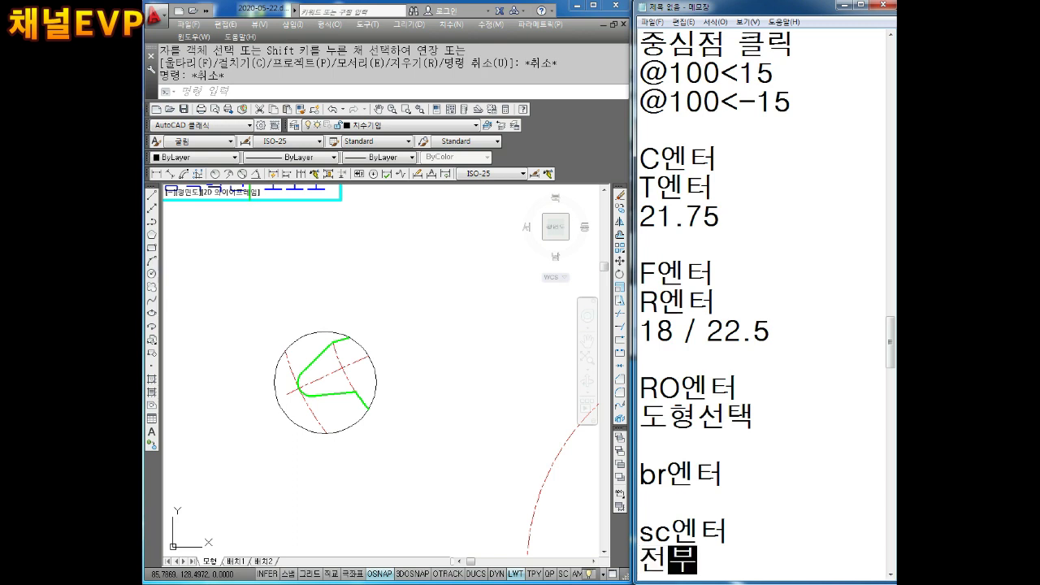
text(도형선택)
key(Return)
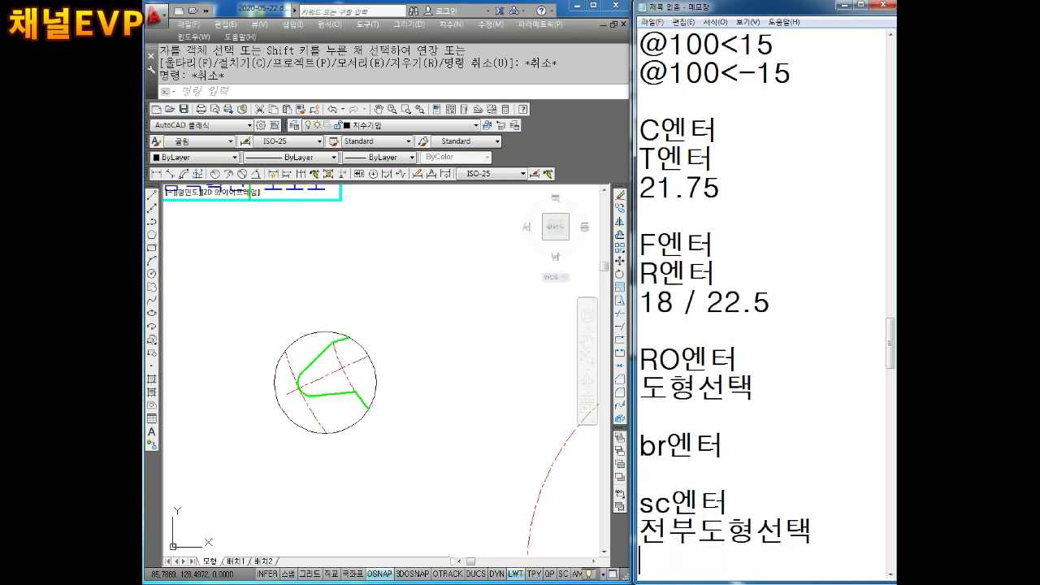
text(엔터)
key(Return)
text(기준점)
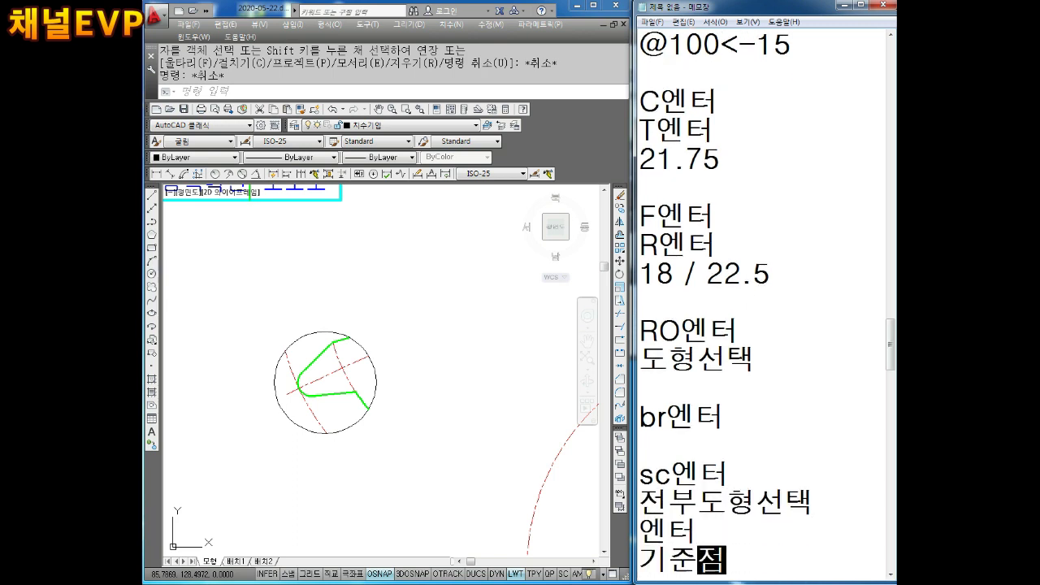
text( ㅋ클릭)
key(Return)
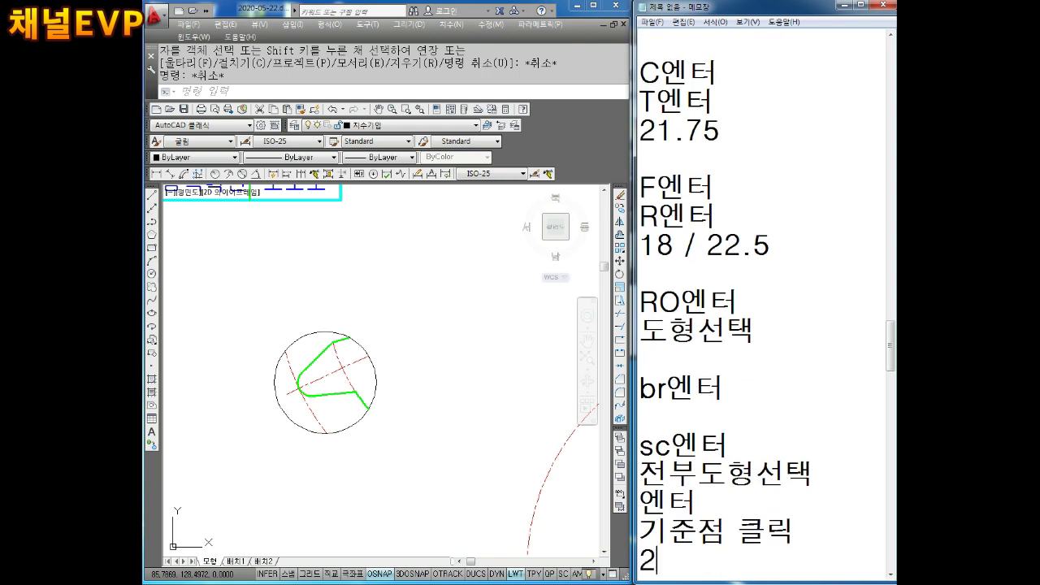
text(엔터)
key(Return)
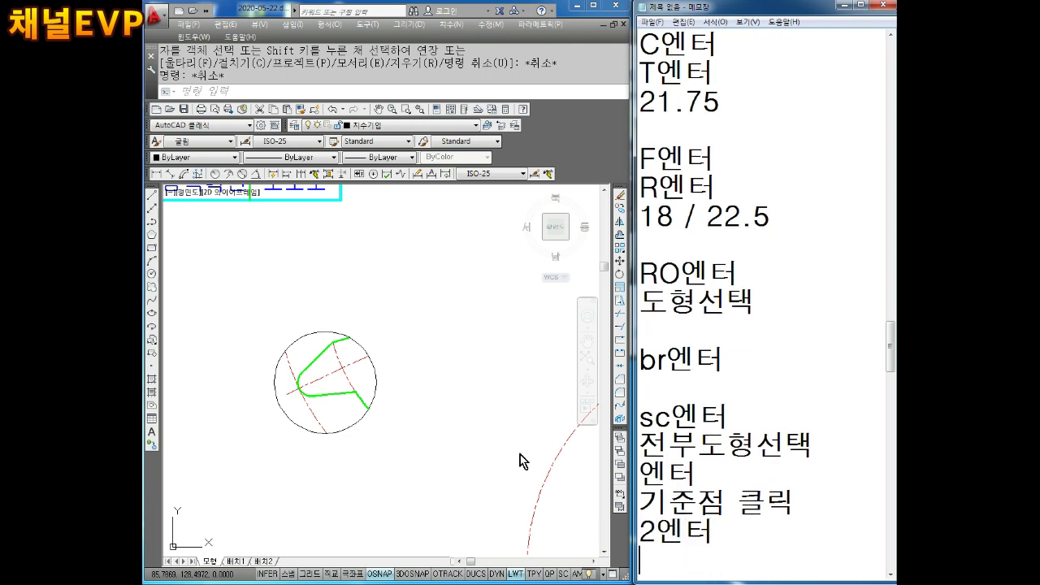
click(520, 459)
key(Escape)
key(Escape)
- Scale the window-selected detail circle and tip outline by a factor of 2
text(c)
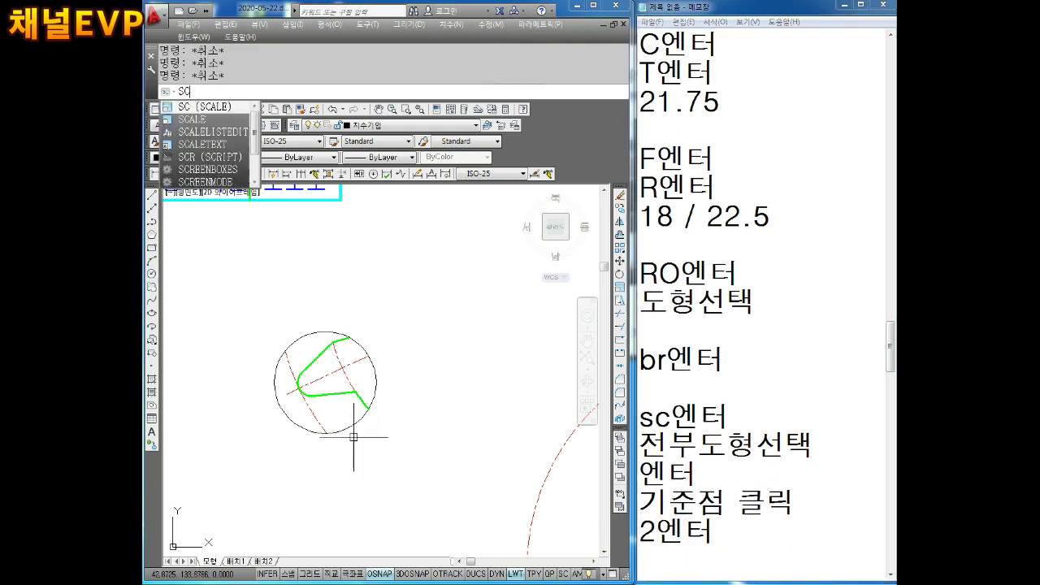
key(Return)
click(401, 310)
click(268, 458)
key(Return)
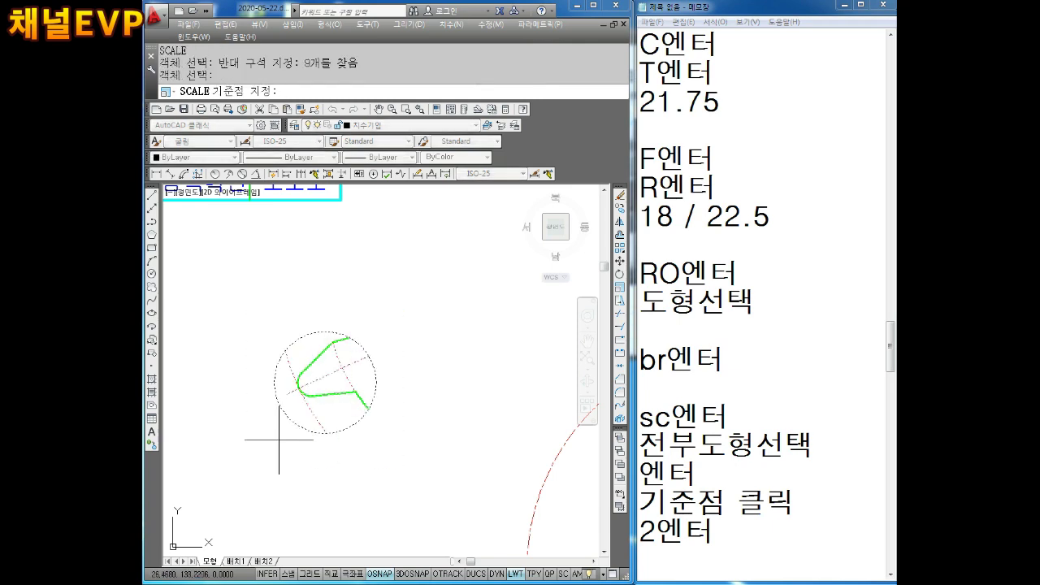
click(326, 379)
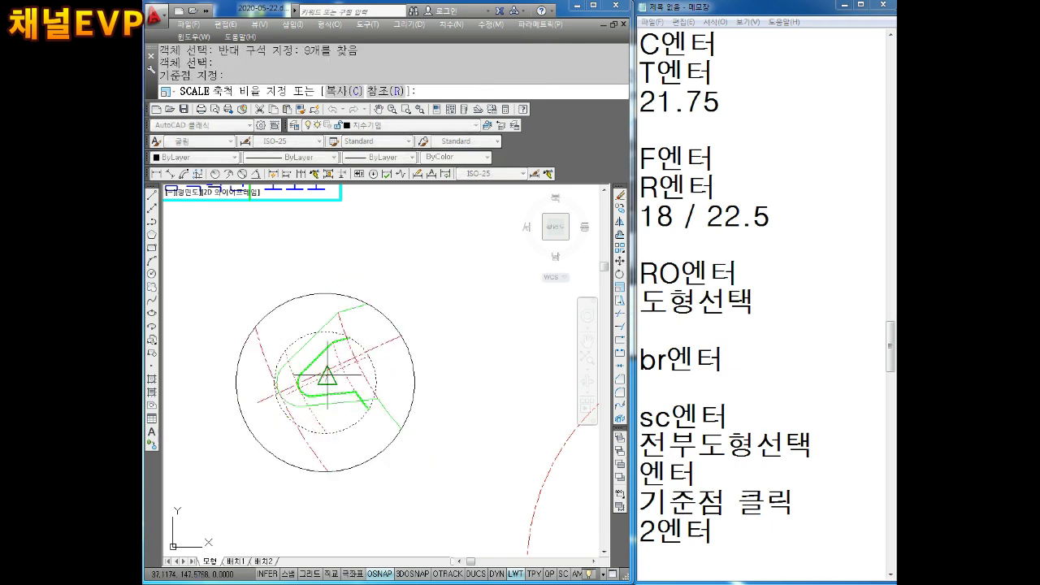
text(2)
key(Return)
scroll(332, 366, down, 3)
scroll(341, 366, up, 3)
key(Escape)
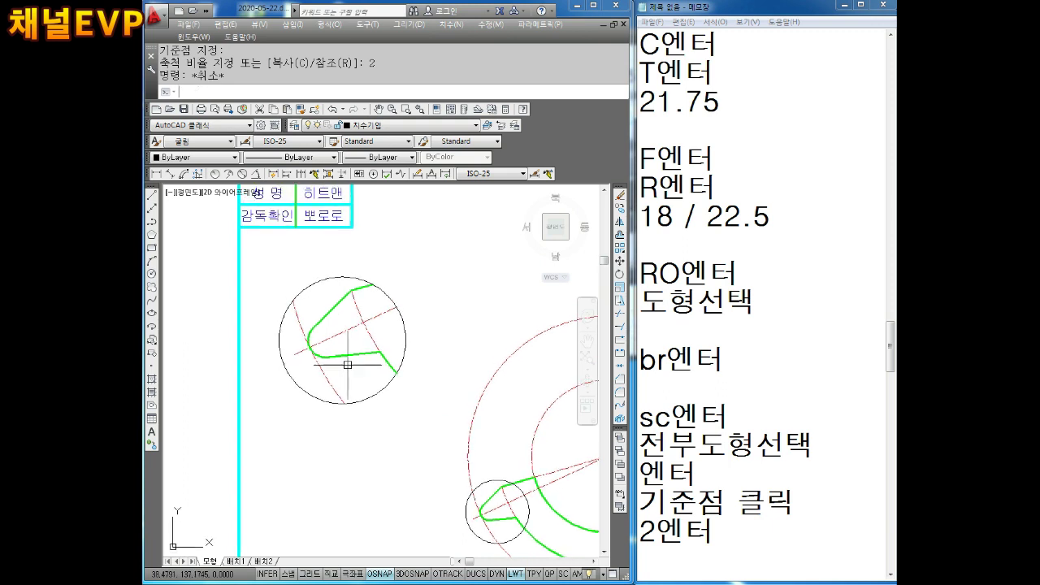
key(Escape)
key(Escape)
- Move the enlarged detail up and to the right beside the part
text(m)
key(Return)
click(430, 285)
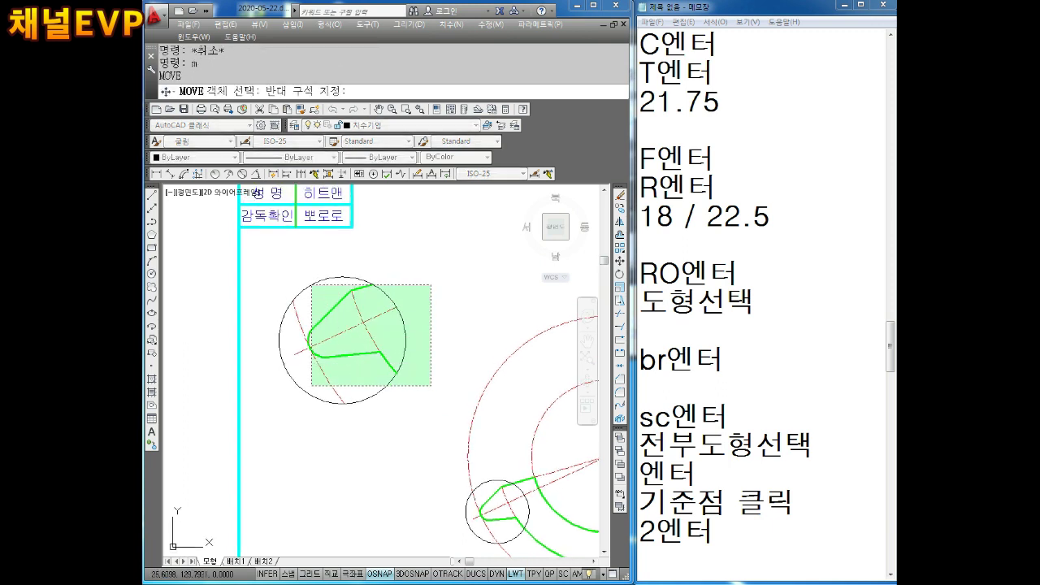
click(311, 387)
key(Return)
click(354, 358)
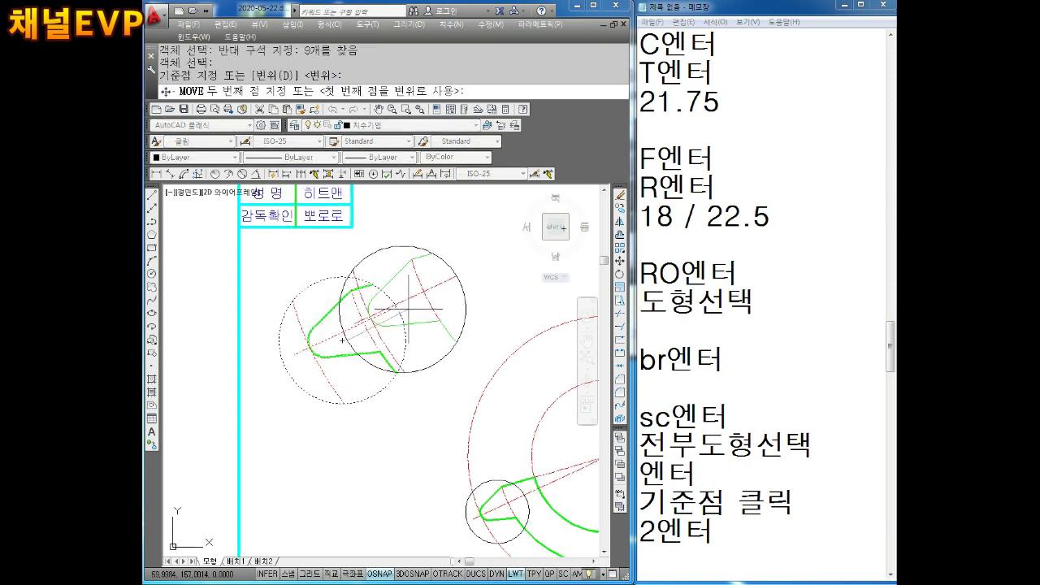
click(393, 325)
key(Escape)
key(Escape)
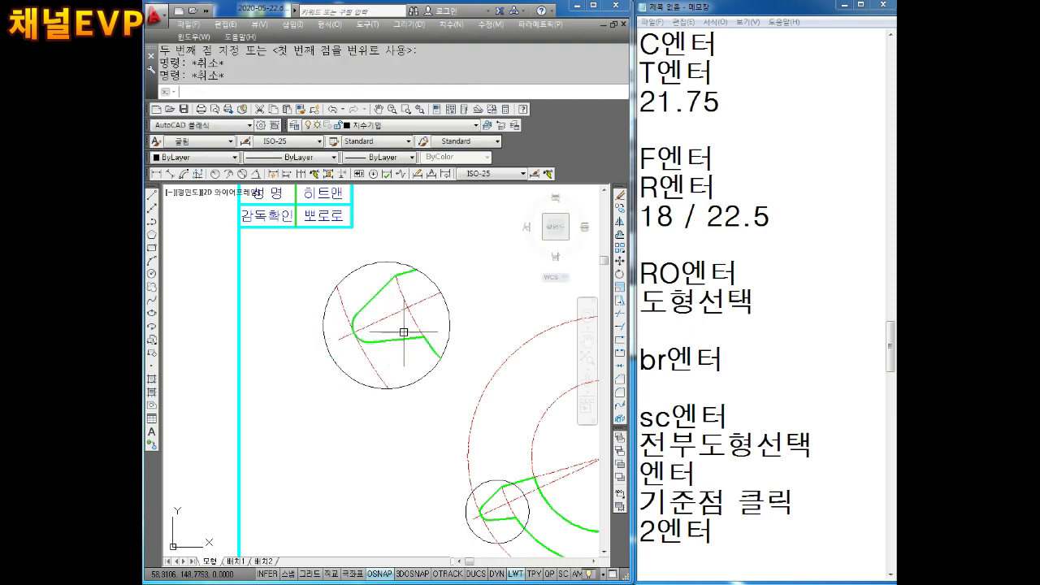
middle_drag(399, 332, 383, 323)
key(Escape)
- Draw a multiline text box below the enlarged detail with Middle Center justification
key(Return)
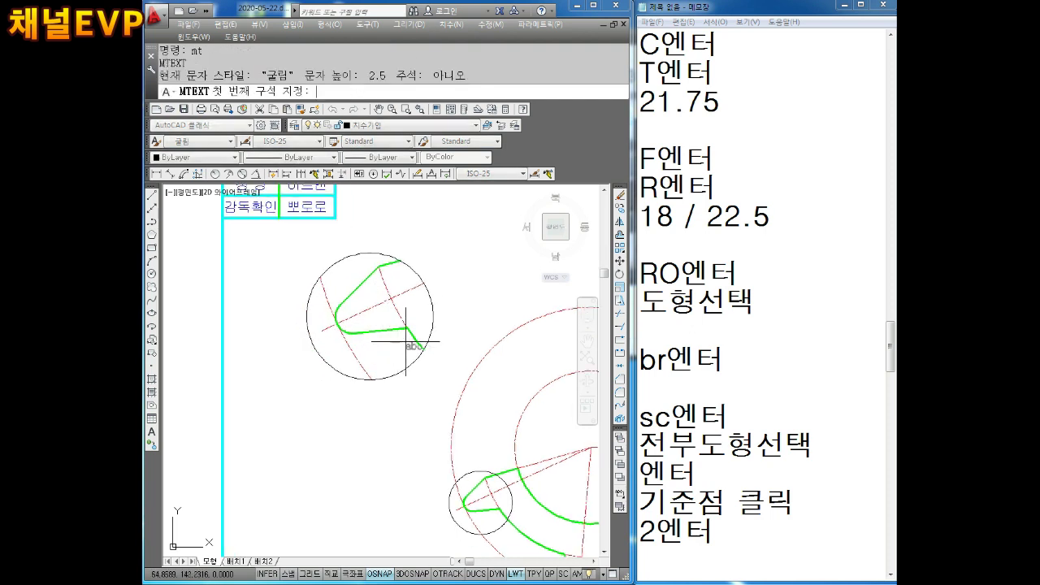
scroll(394, 339, up, 2)
click(287, 404)
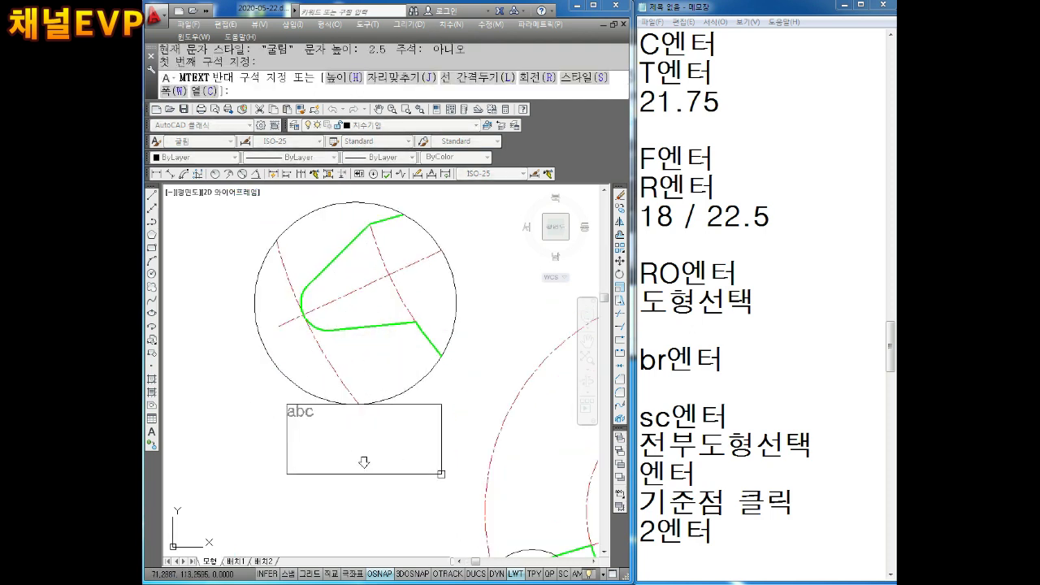
click(456, 481)
click(186, 349)
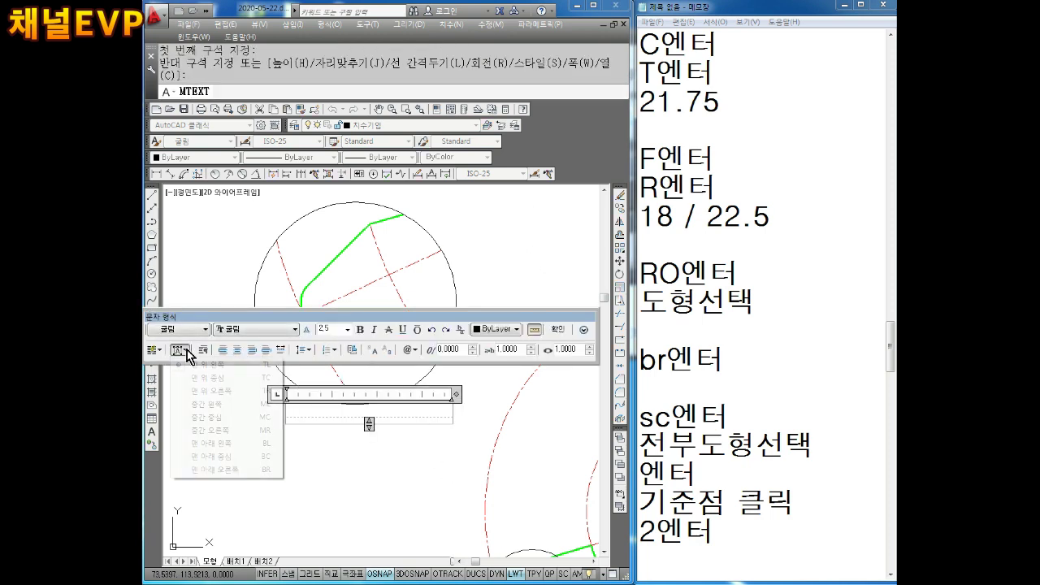
click(221, 418)
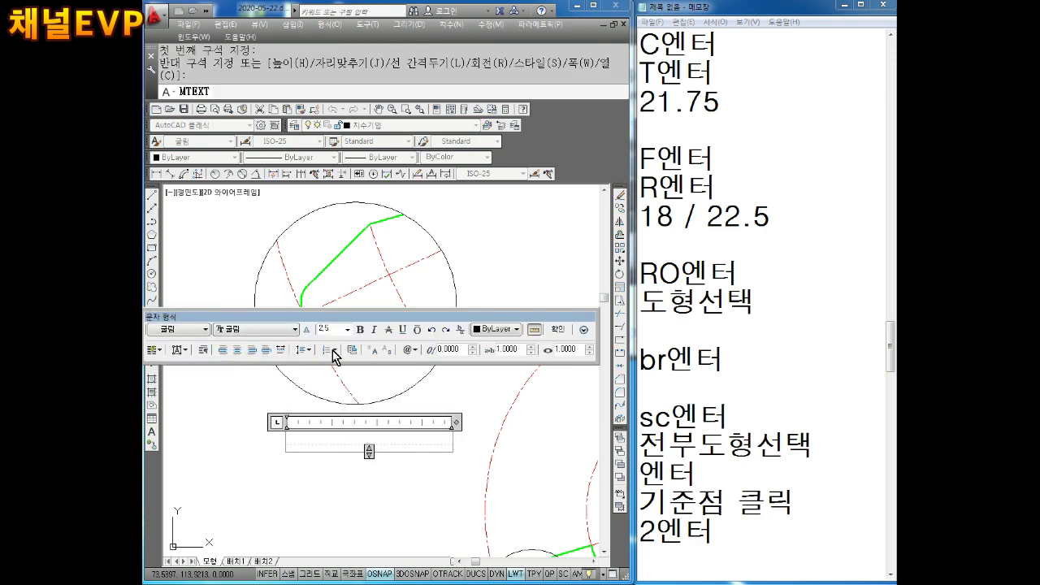
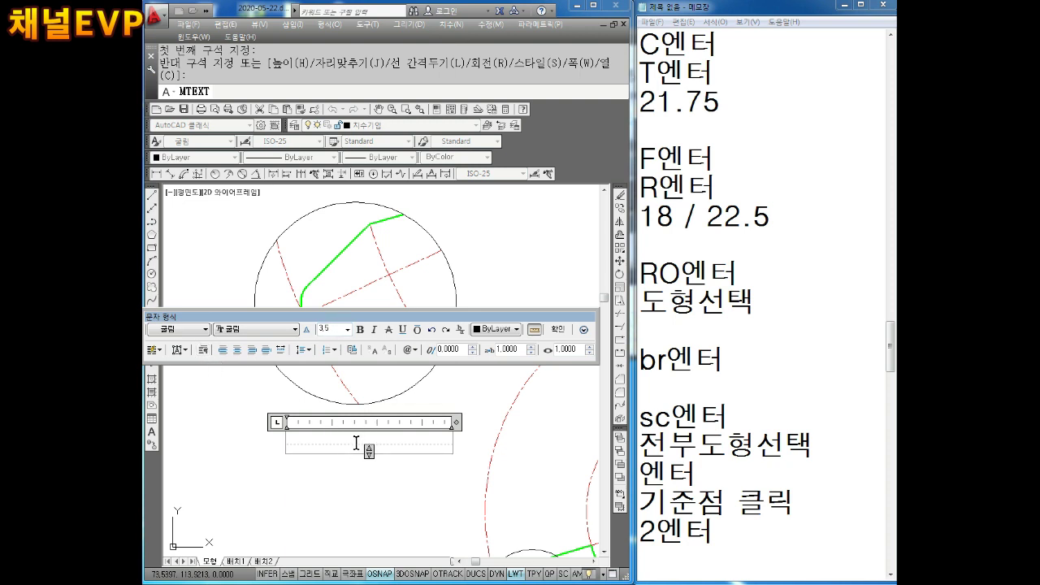
- Write 'DETAIL A' and 'SCALE 2:1' on two lines beneath the enlarged detail circle
text(DETAIL)
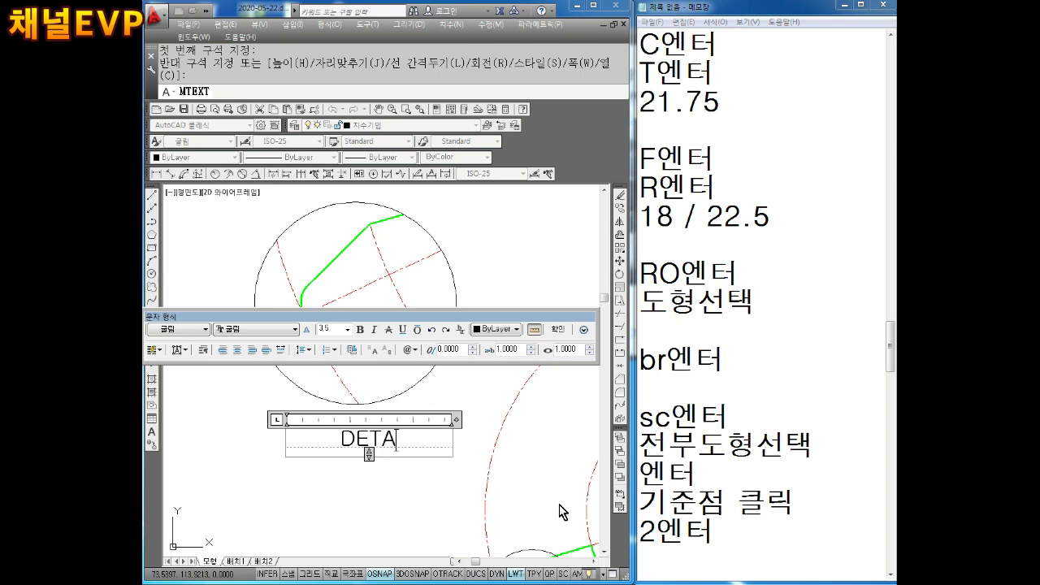
text( A )
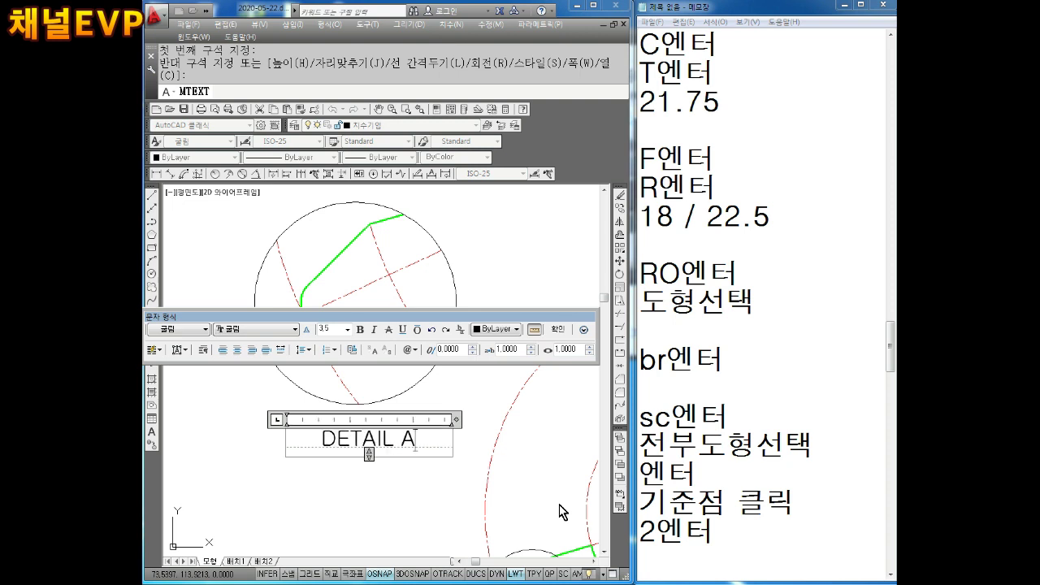
text(SCALE )
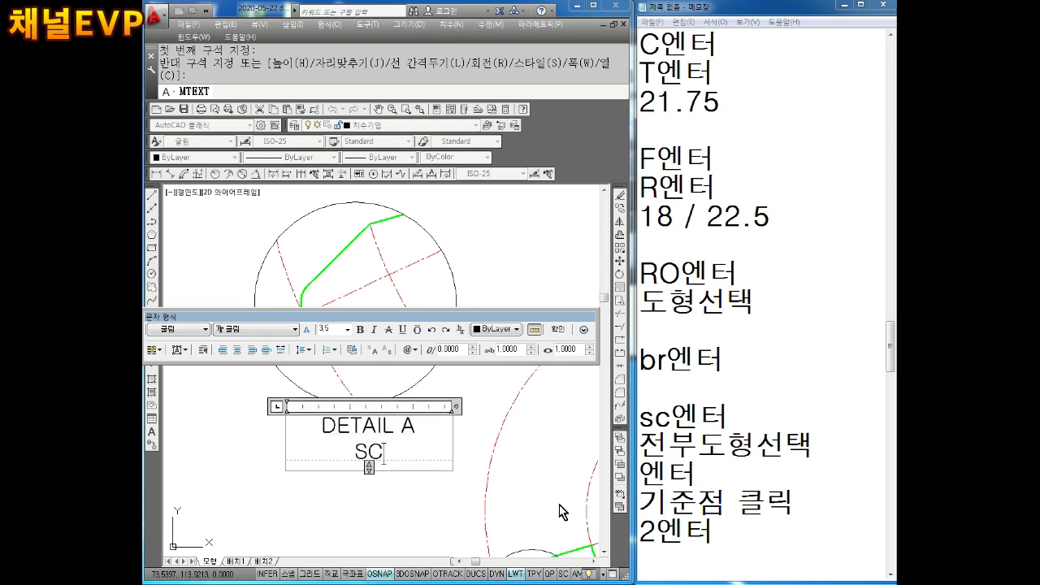
text(2)
text(:1)
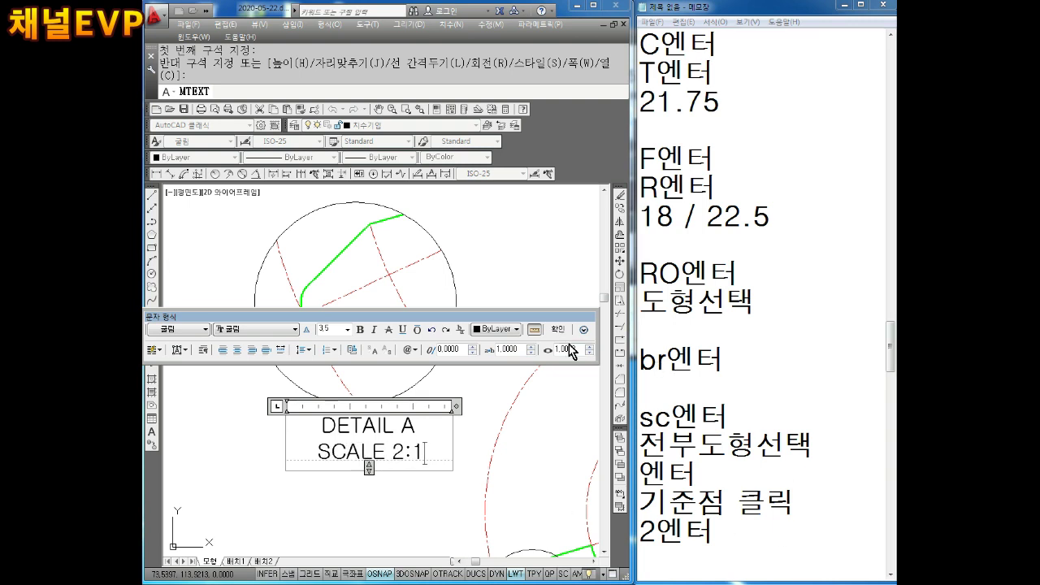
key(Escape)
key(Escape)
key(Escape)
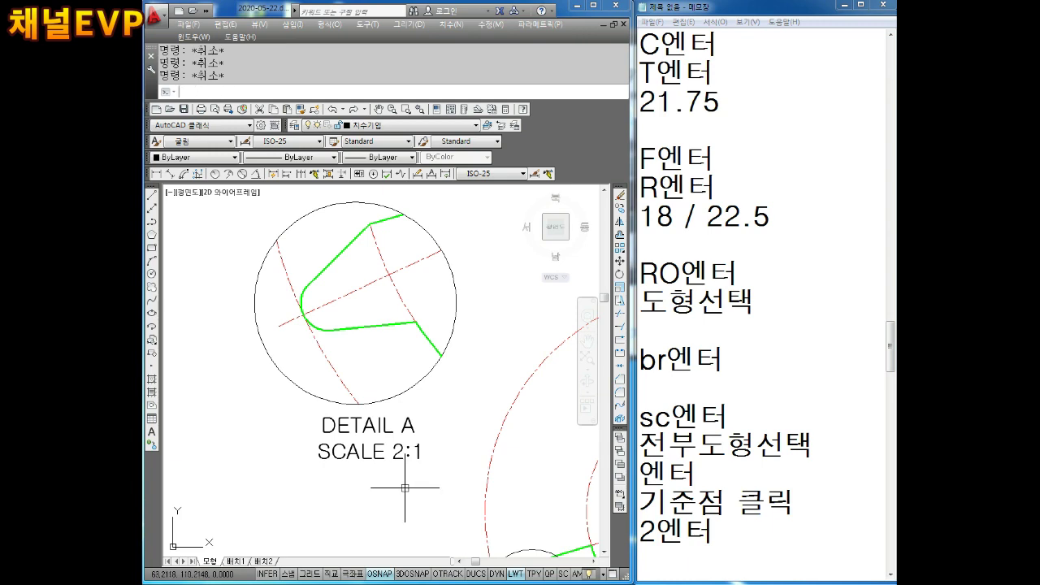
text(m)
key(Return)
click(370, 450)
key(Return)
click(348, 500)
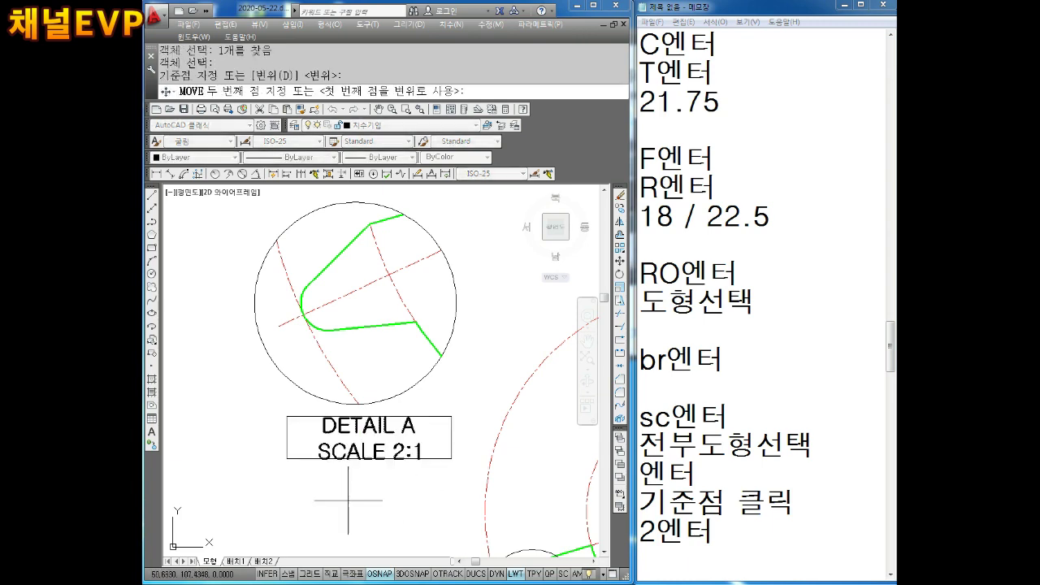
key(Escape)
key(Escape)
scroll(367, 459, down, 3)
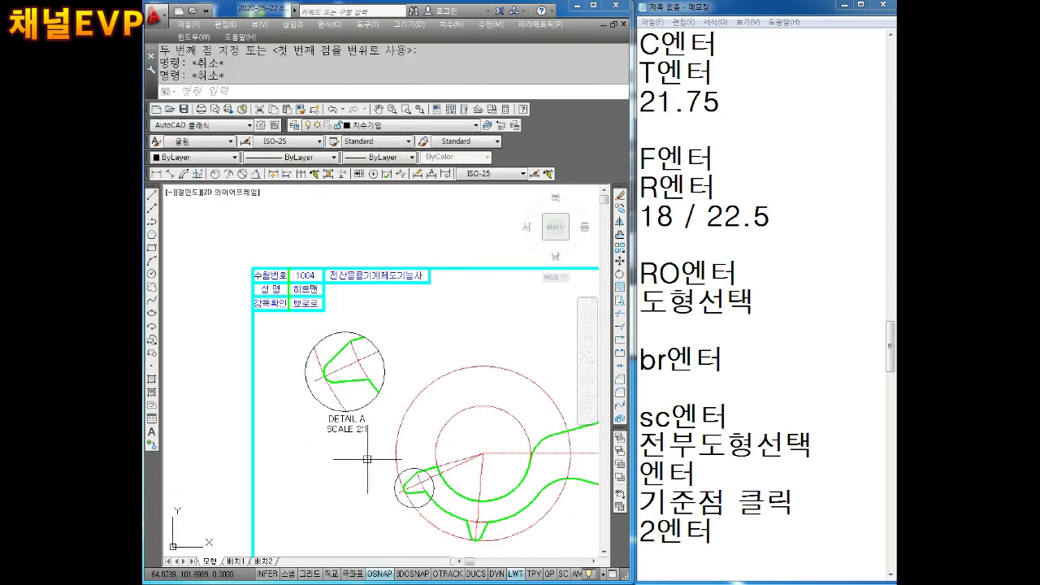
middle_drag(442, 465, 430, 447)
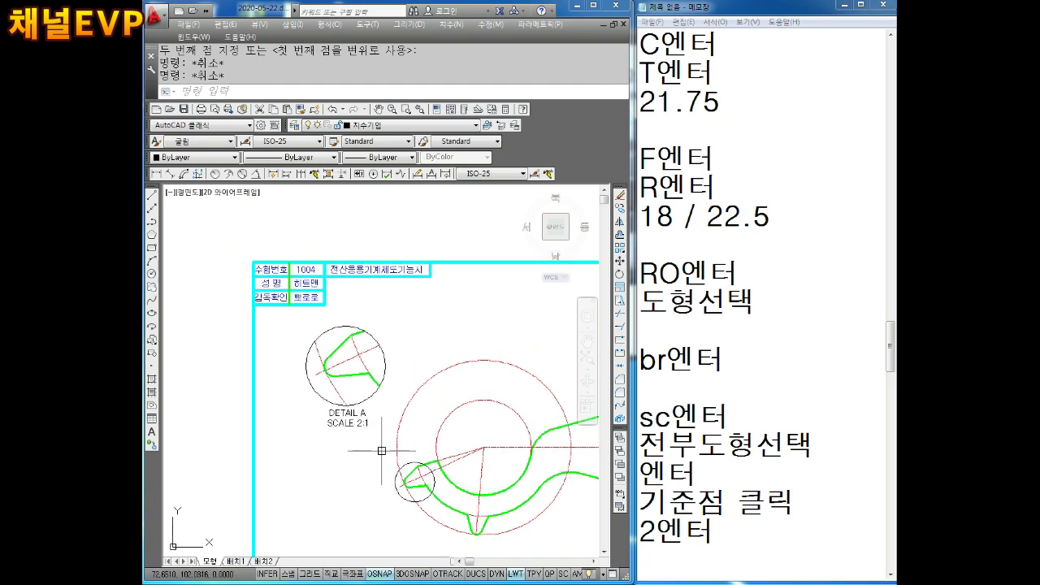
scroll(342, 358, up, 4)
key(Escape)
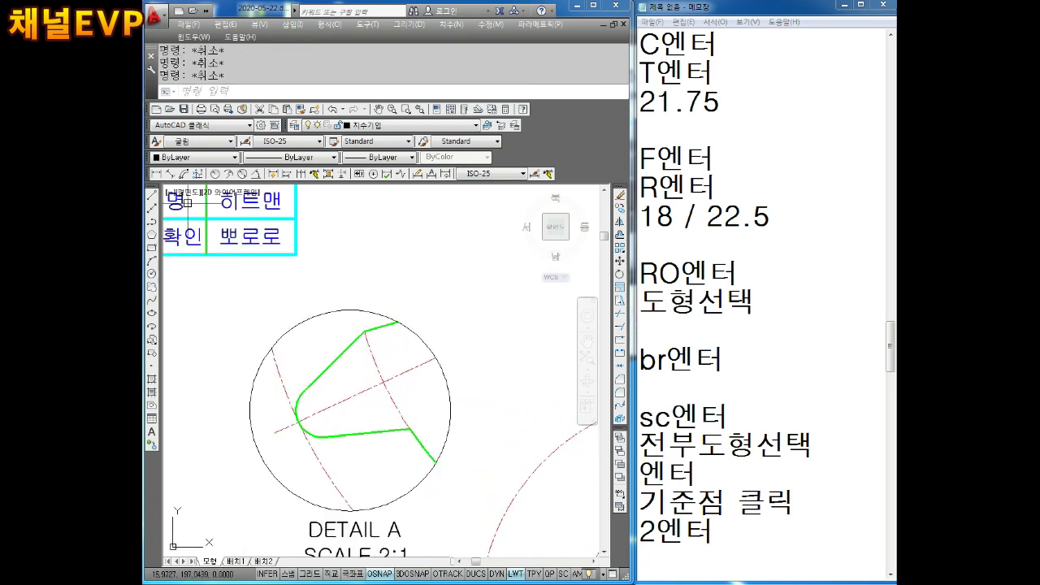
- Add an aligned dimension across the detail's tapered end and change its text to 12
click(186, 174)
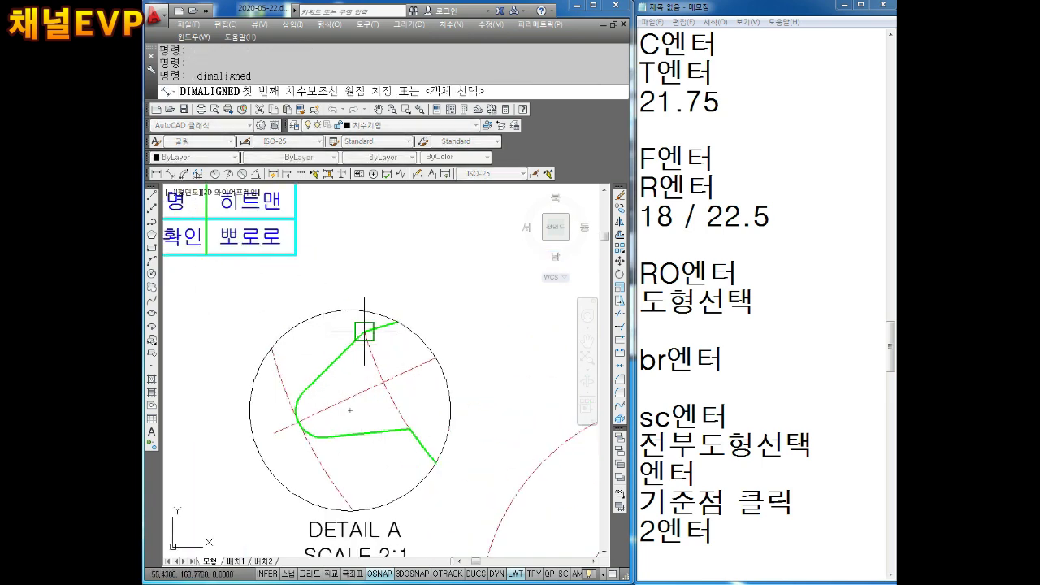
click(364, 332)
scroll(407, 425, up, 4)
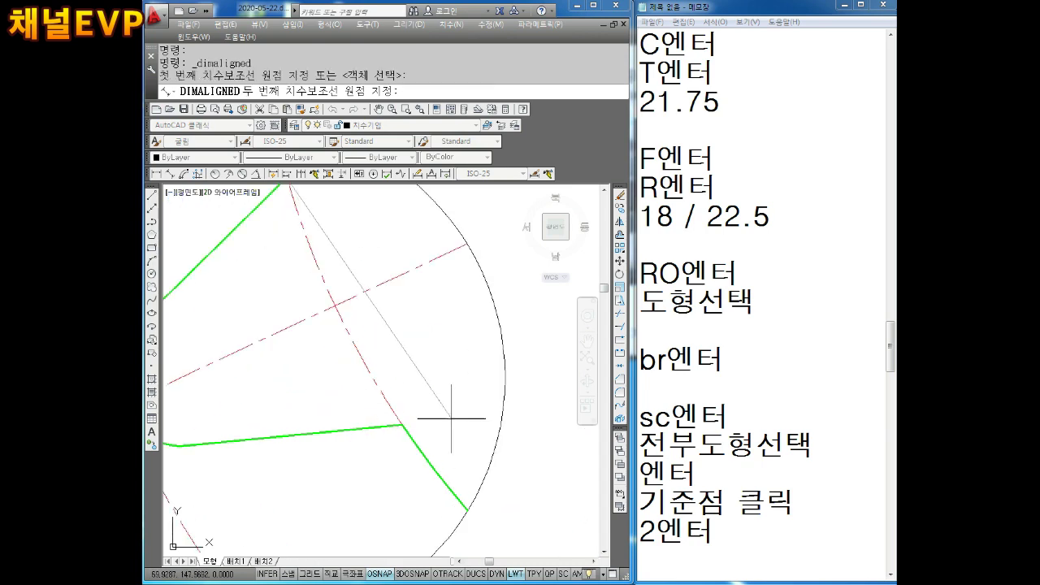
click(402, 424)
scroll(418, 413, down, 4)
click(493, 351)
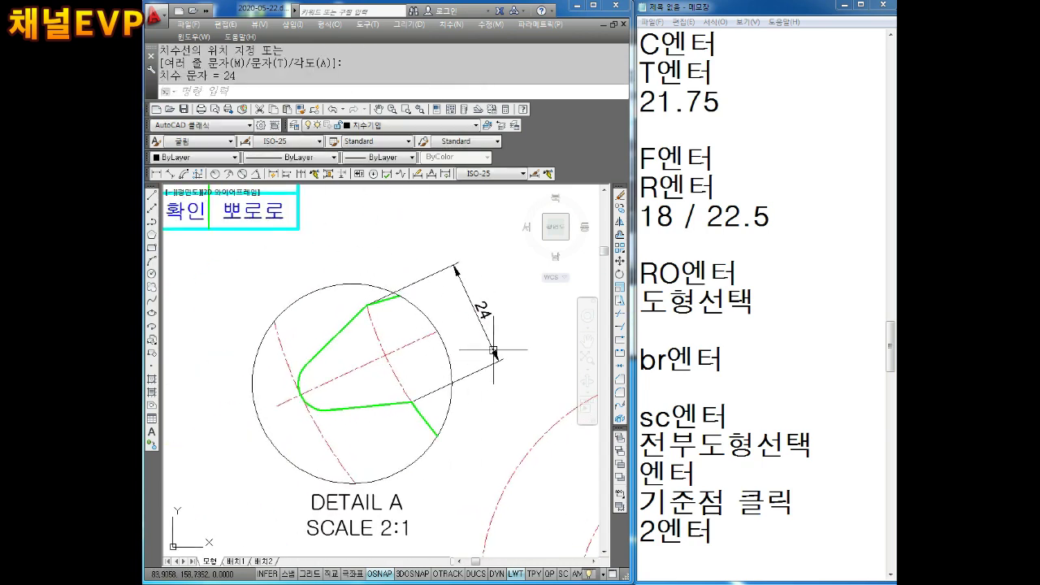
double_click(480, 308)
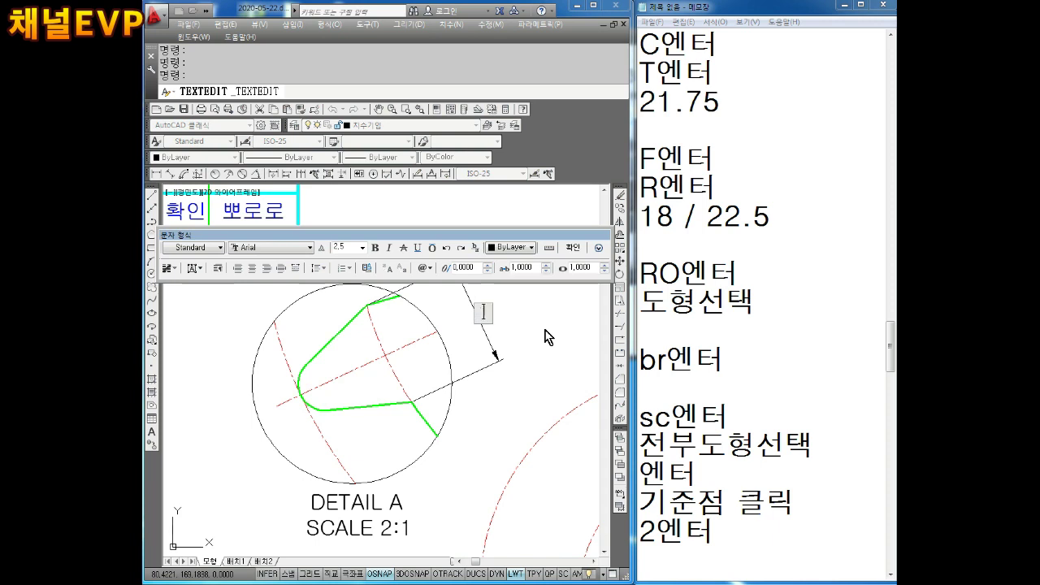
text(12)
click(534, 370)
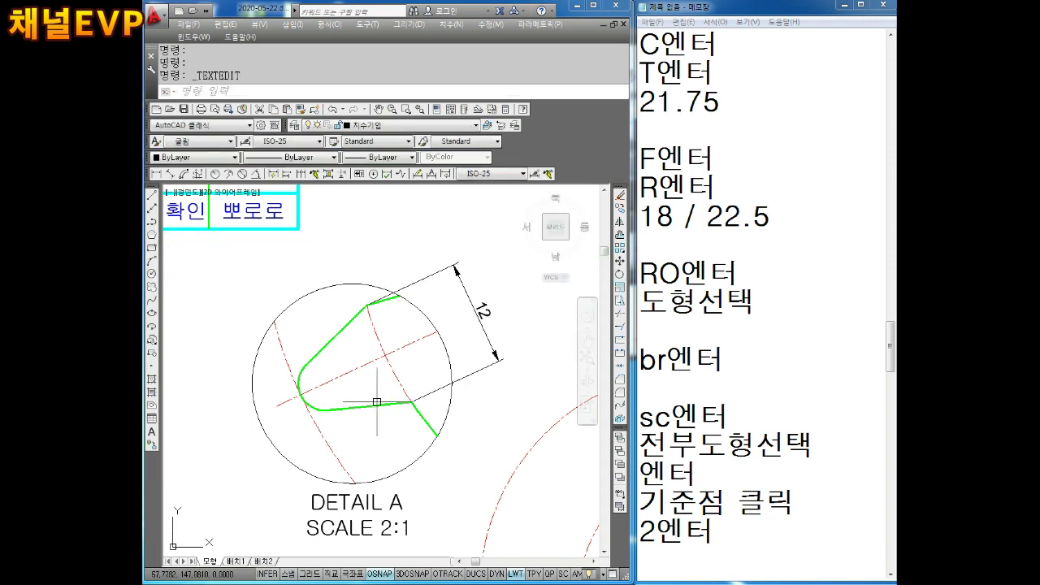
middle_drag(377, 402, 386, 388)
key(Escape)
key(Escape)
- Dimension the detail's rounded corner and edit its text from R6 to R3
click(216, 175)
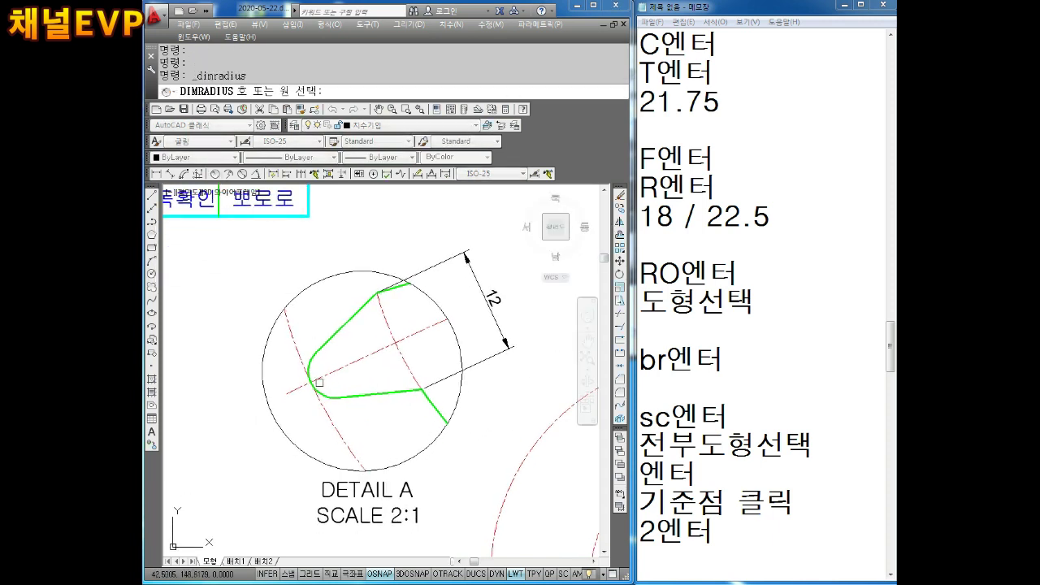
click(306, 365)
click(244, 344)
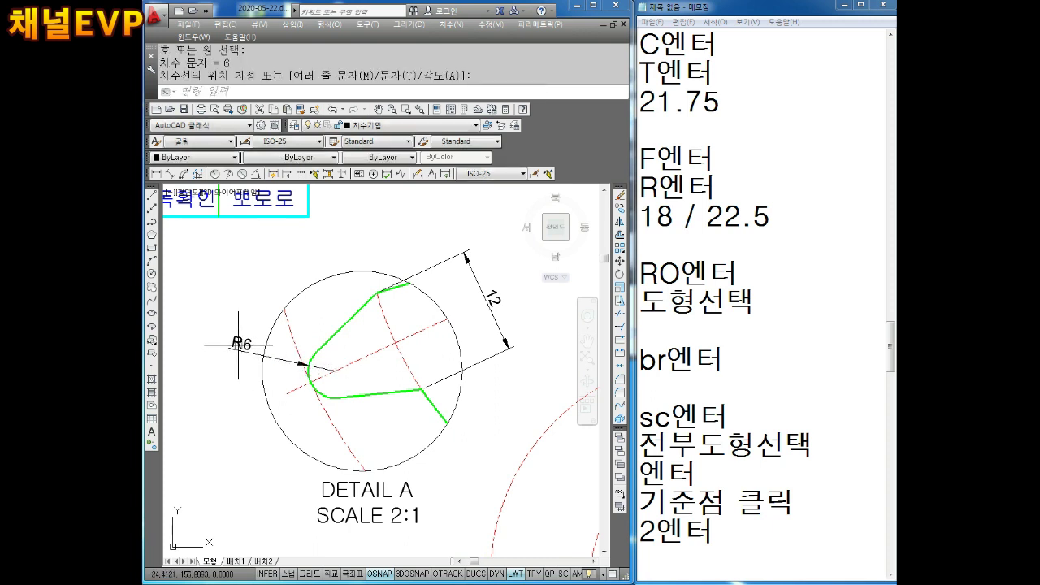
double_click(242, 344)
text(R3)
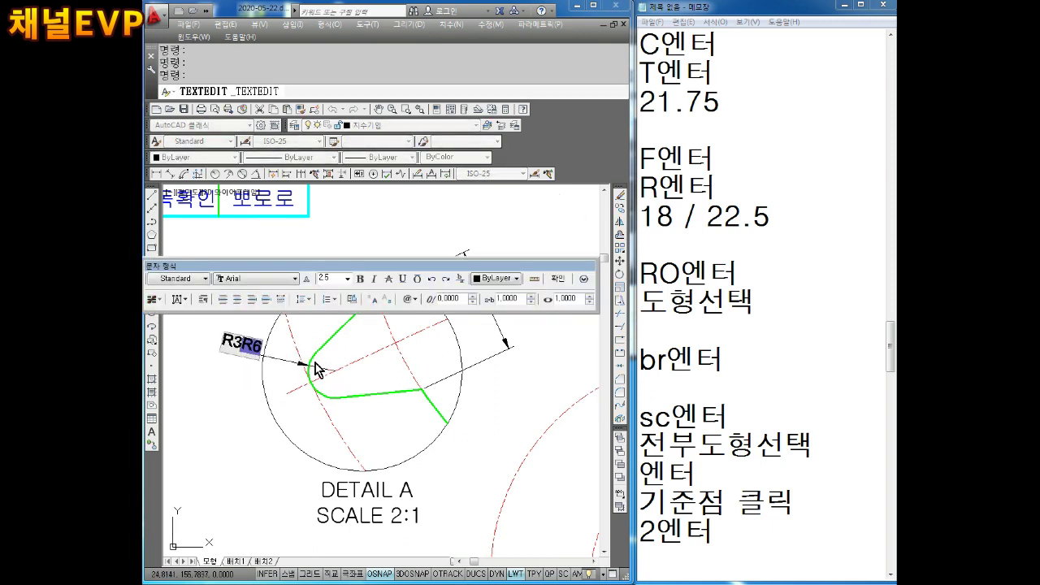
key(Return)
key(Delete)
click(276, 442)
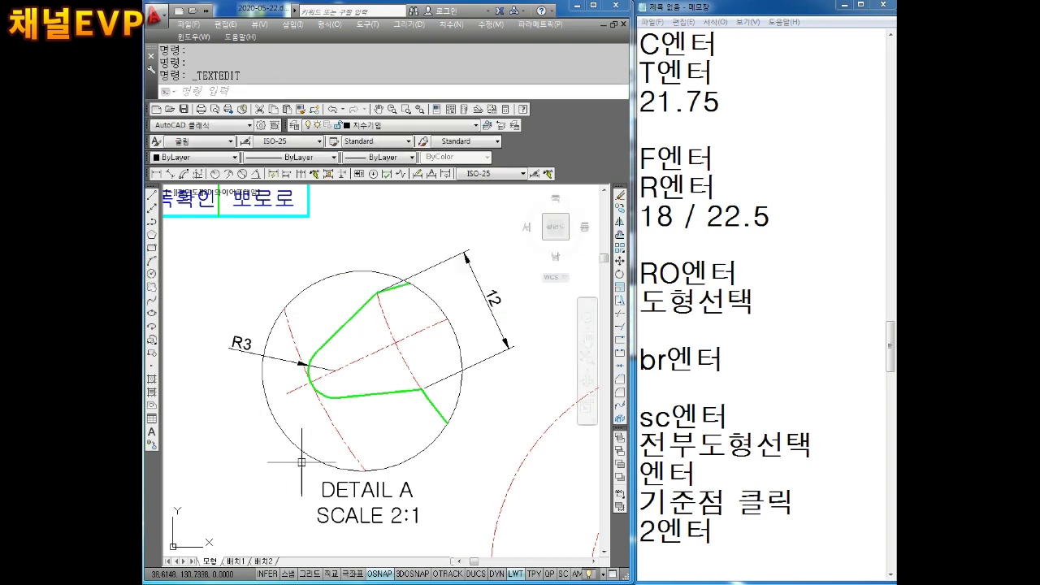
scroll(351, 409, down, 2)
scroll(351, 408, down, 2)
- Add a linear 99 dimension across the large circle, placed above the part
middle_drag(351, 409, 317, 383)
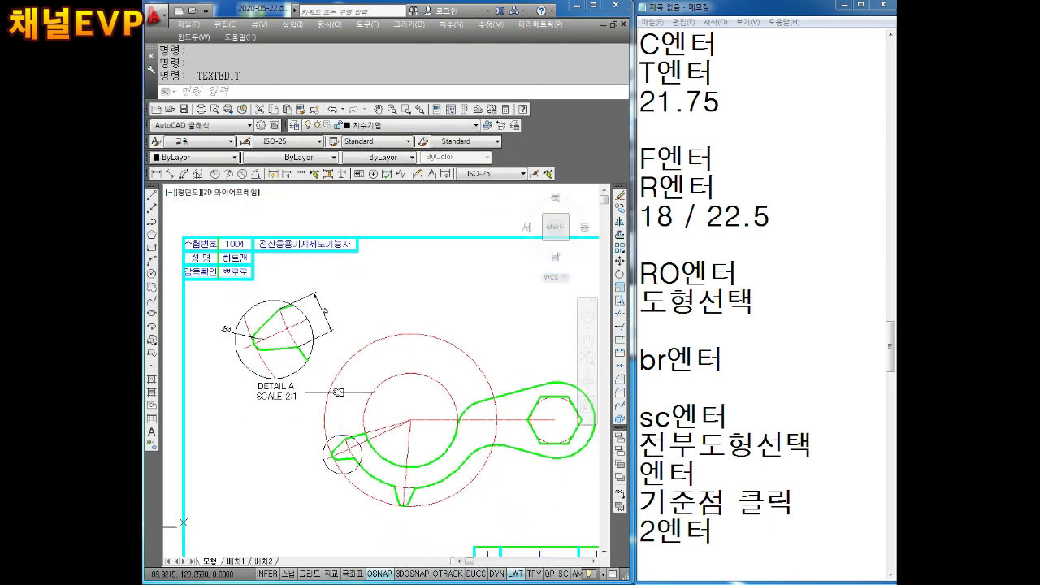
scroll(379, 382, up, 2)
scroll(378, 383, down, 2)
key(Escape)
key(Escape)
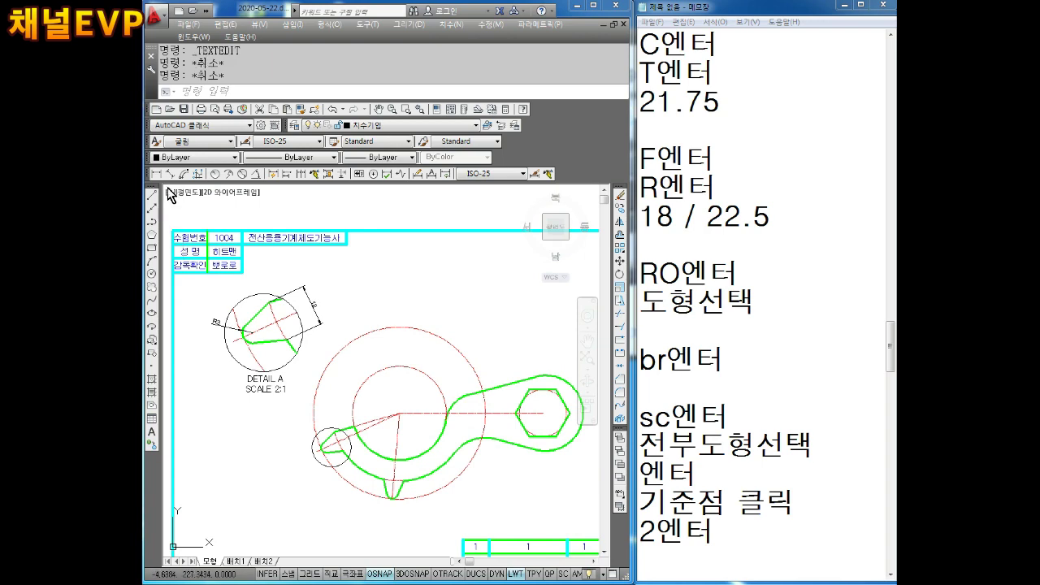
click(157, 173)
scroll(332, 374, up, 1)
click(439, 436)
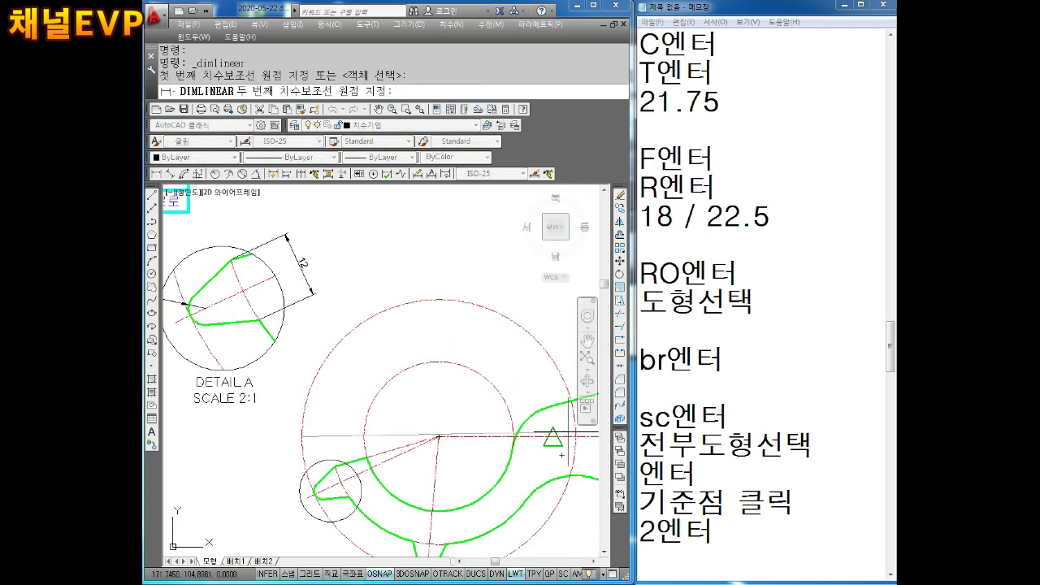
click(576, 437)
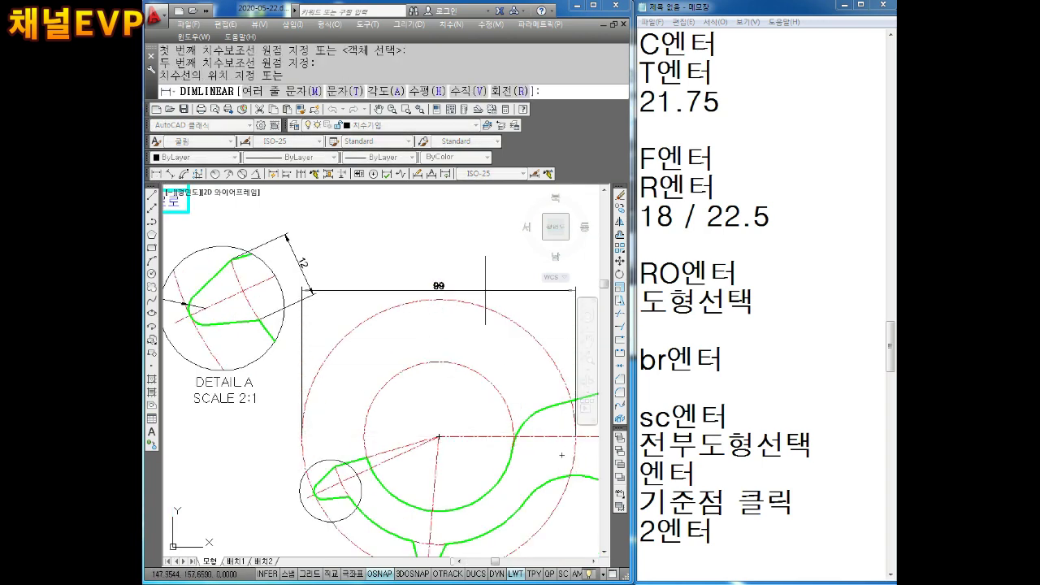
middle_drag(504, 252, 476, 273)
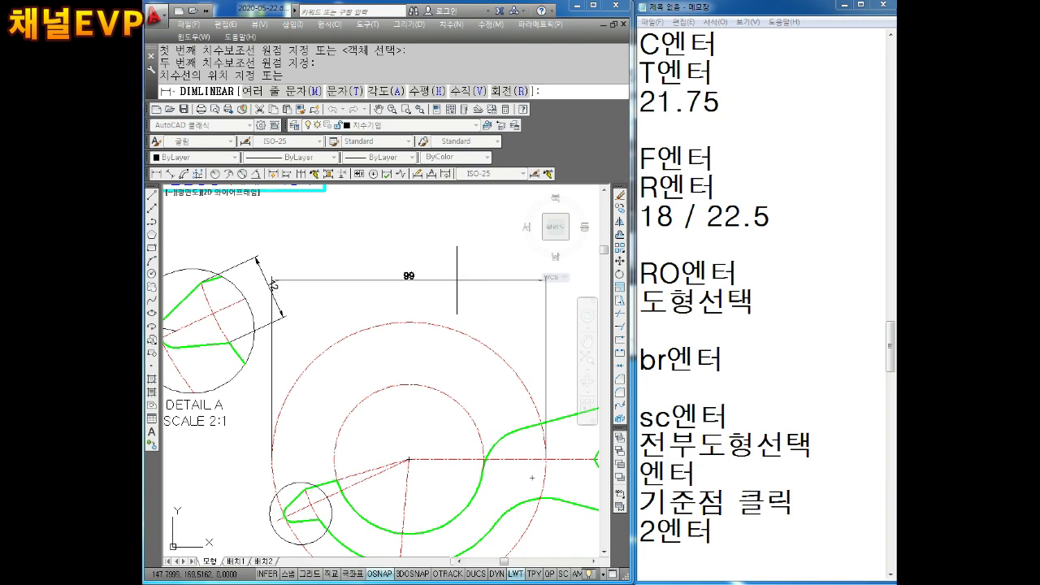
click(459, 269)
key(Escape)
key(Escape)
- Move the DETAIL A group, including its 12 dimension, lower and to the left
middle_drag(390, 346, 459, 341)
scroll(415, 343, up, 1)
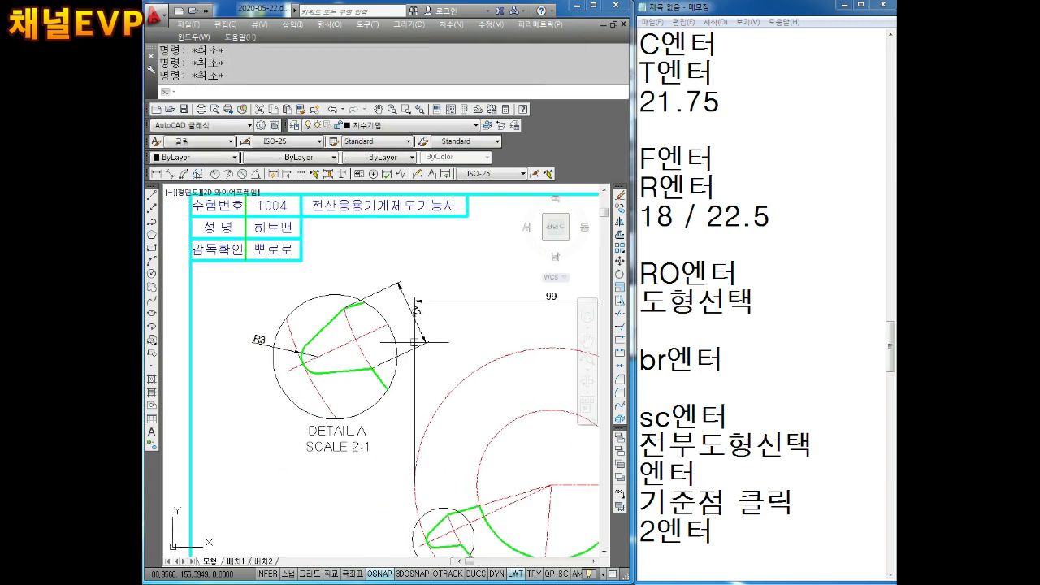
text(m)
key(Return)
click(416, 311)
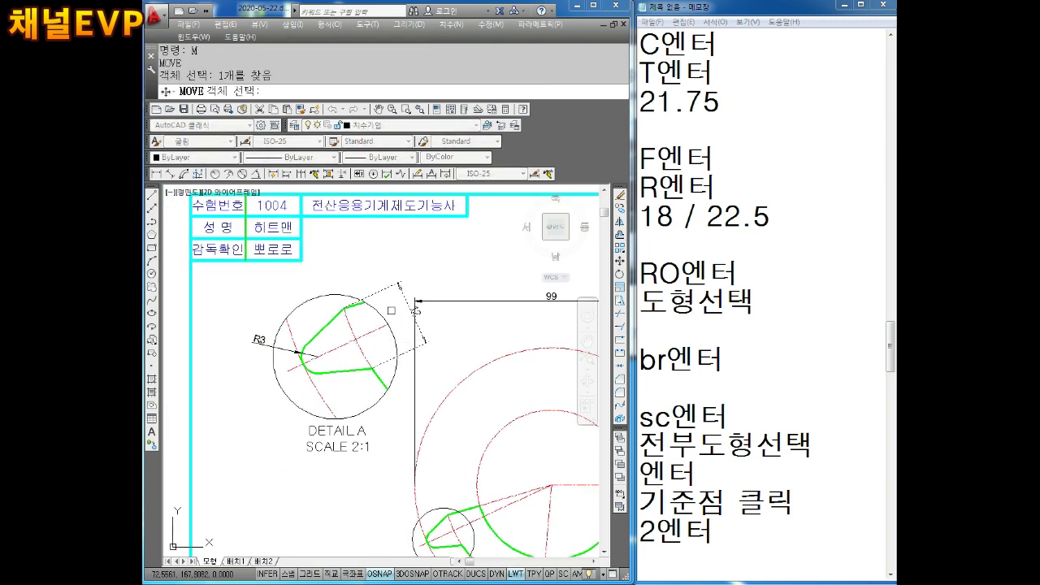
click(391, 310)
click(273, 457)
click(353, 287)
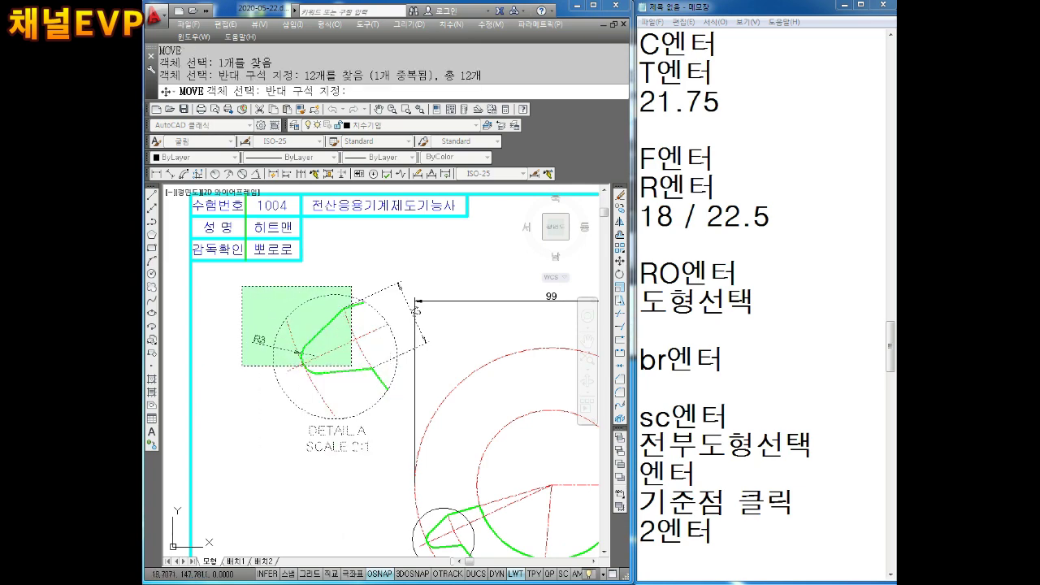
click(242, 366)
key(Return)
click(276, 417)
click(249, 437)
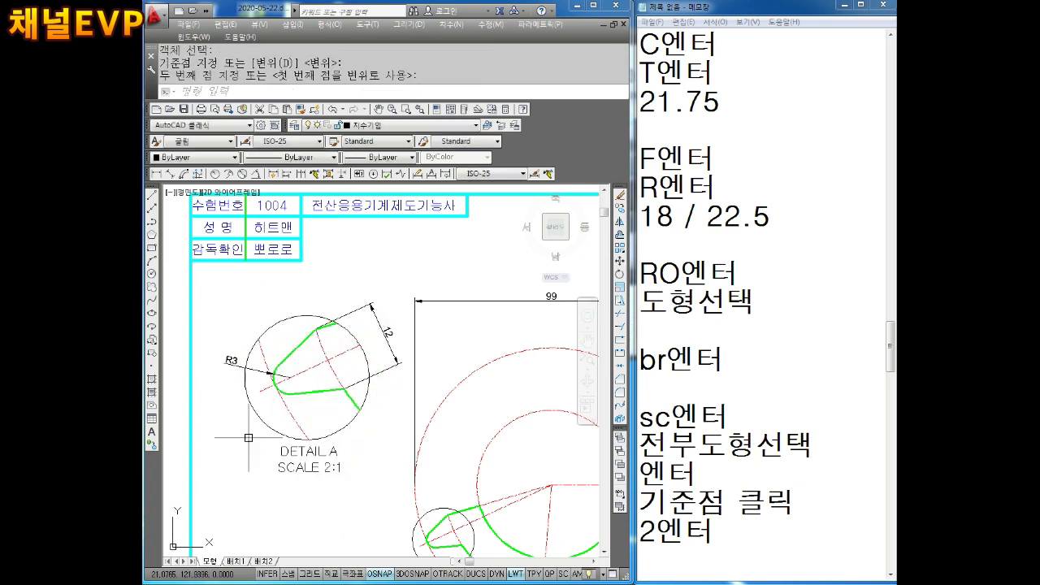
key(Escape)
key(Escape)
- Insert the diameter symbol into the 99 dimension so it reads ⌀99
middle_drag(391, 432, 242, 386)
key(Escape)
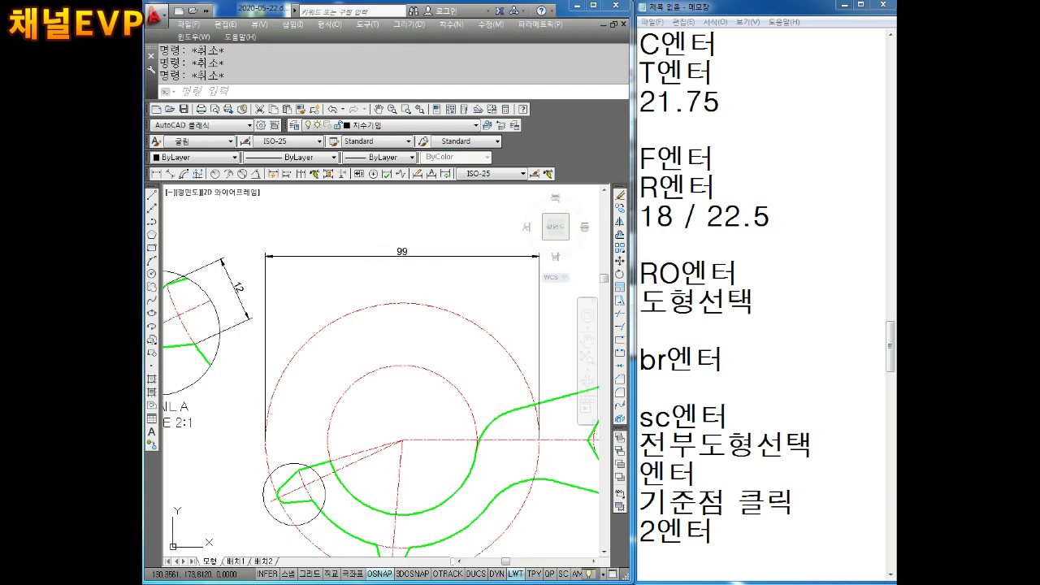
double_click(401, 252)
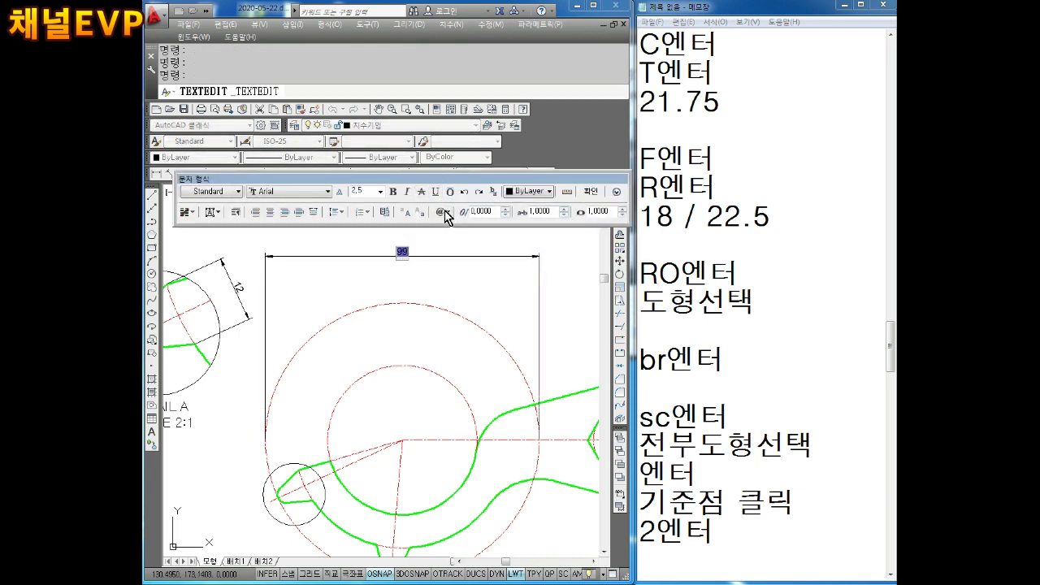
click(455, 250)
key(Escape)
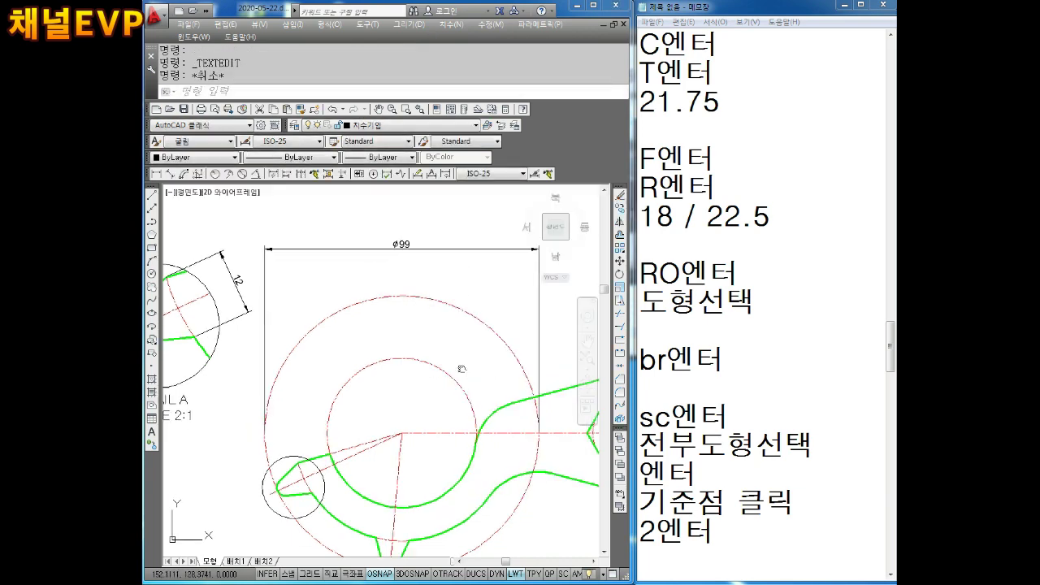
middle_drag(460, 369, 423, 280)
- Add R18 and R22.5 radius dimensions to the lever's two arcs
key(Escape)
key(Escape)
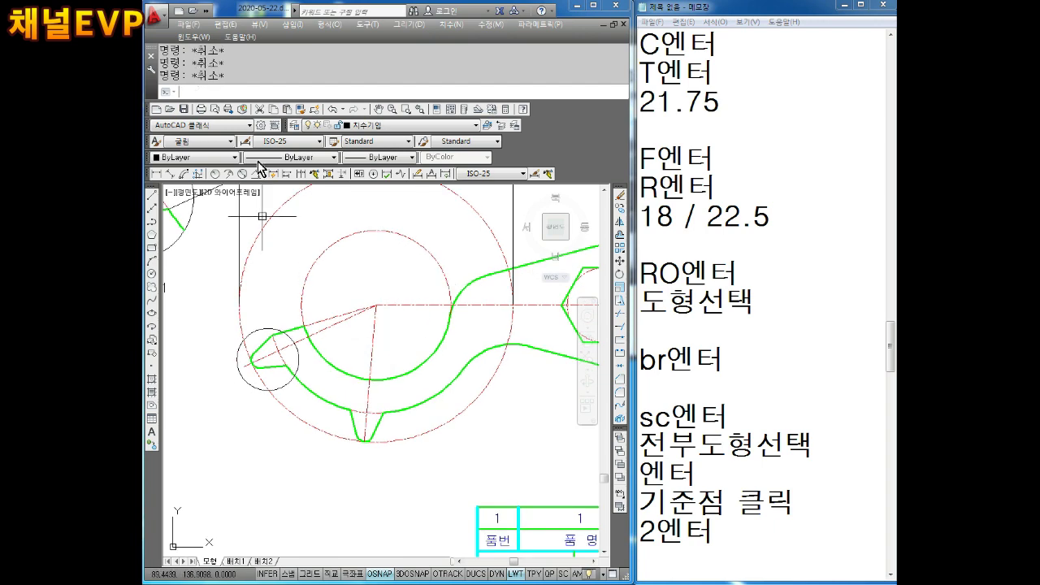
click(216, 174)
click(481, 296)
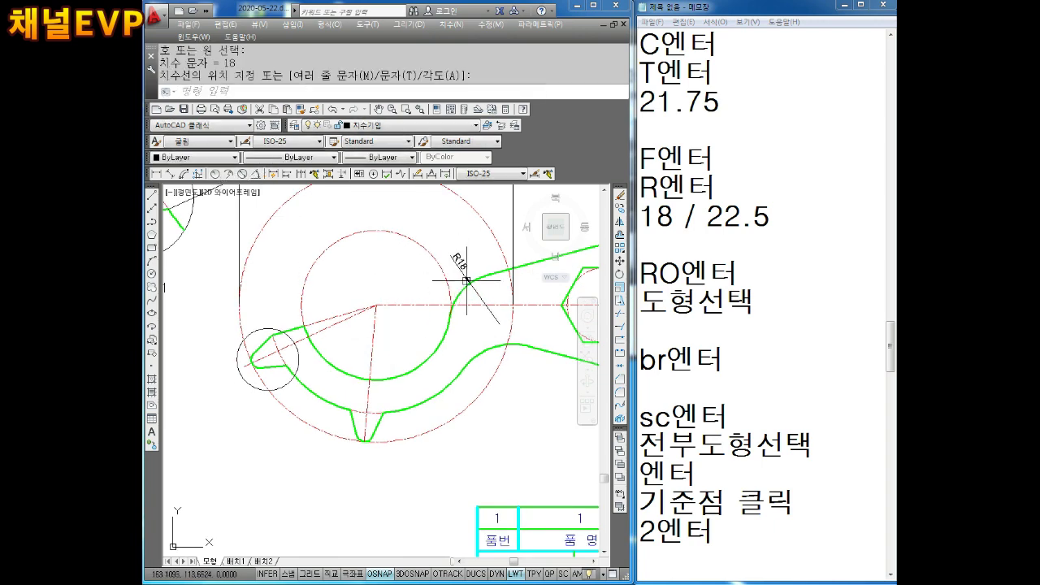
click(465, 271)
key(Return)
click(486, 351)
click(524, 398)
middle_drag(524, 398, 435, 355)
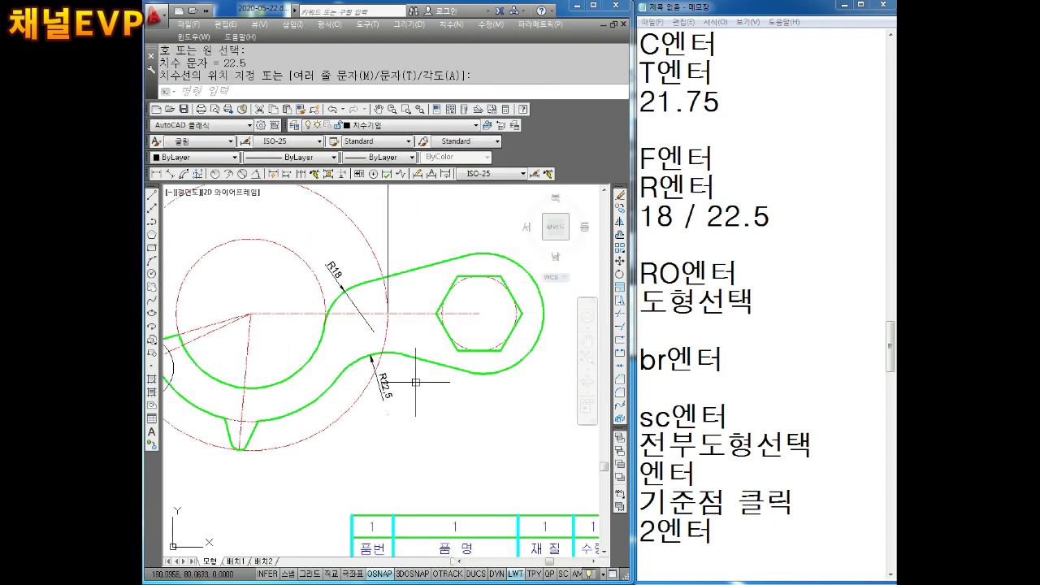
key(Escape)
key(Escape)
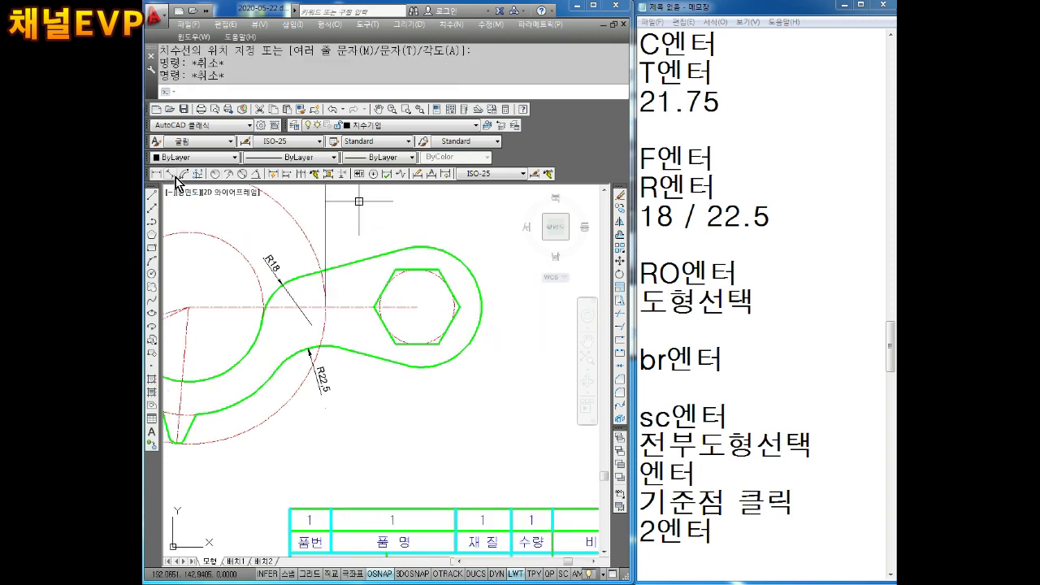
- Add vertical 27 and 43.5 dimensions across the hexagon and outer arc
click(156, 174)
click(418, 269)
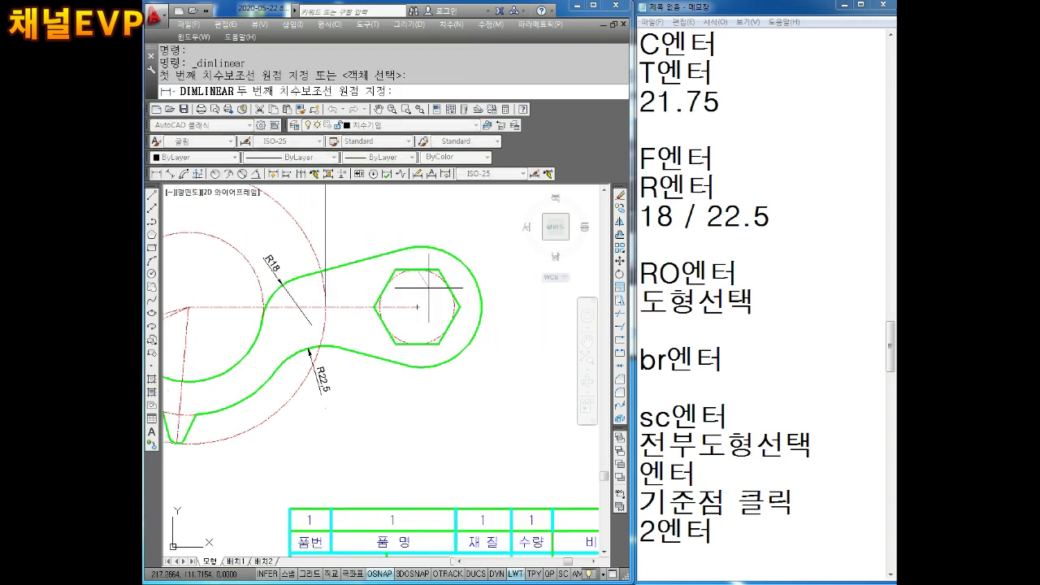
click(417, 345)
click(503, 308)
middle_drag(503, 309, 446, 325)
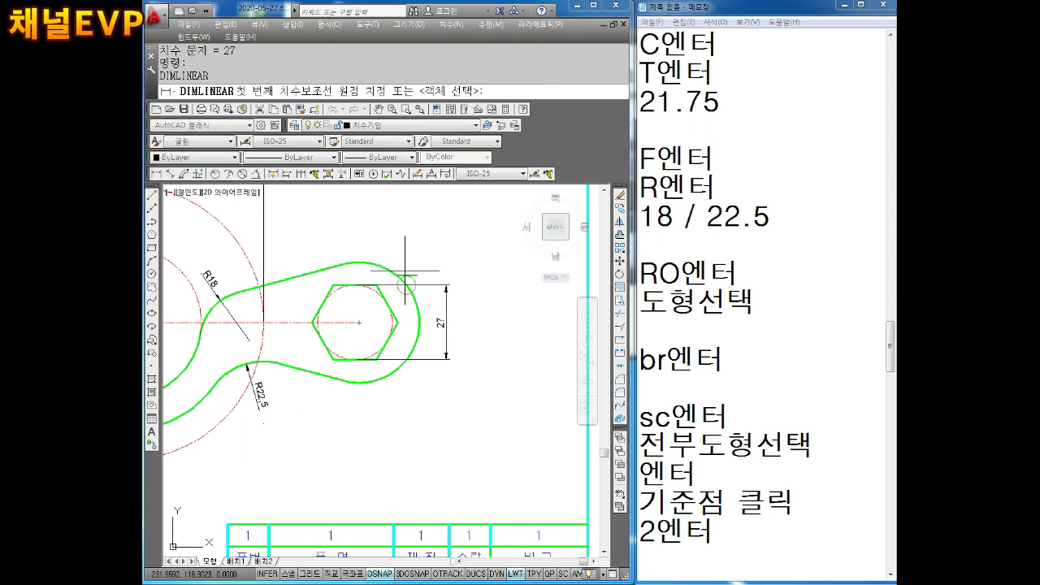
click(359, 262)
click(359, 381)
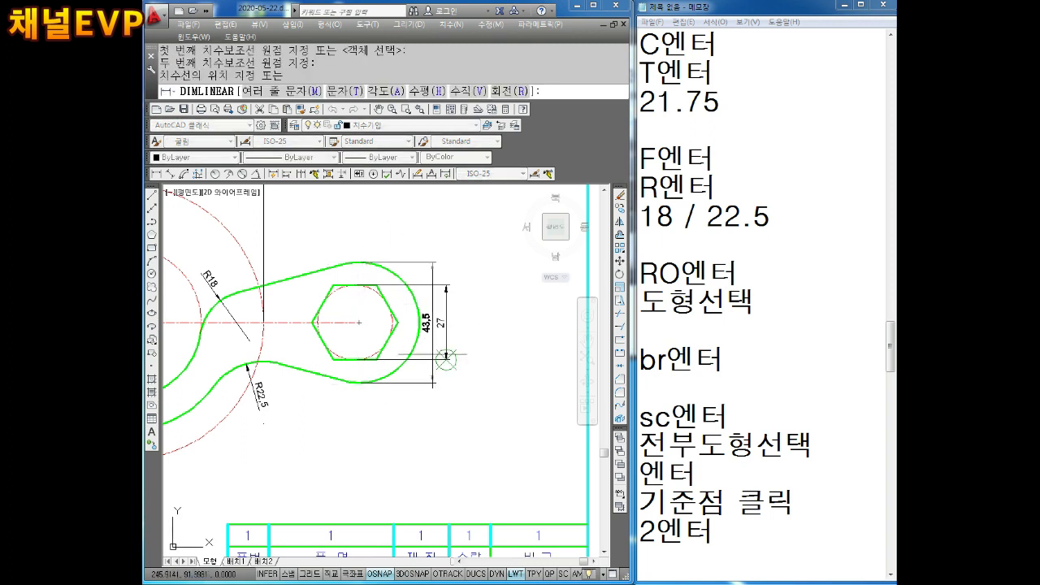
click(466, 343)
key(Return)
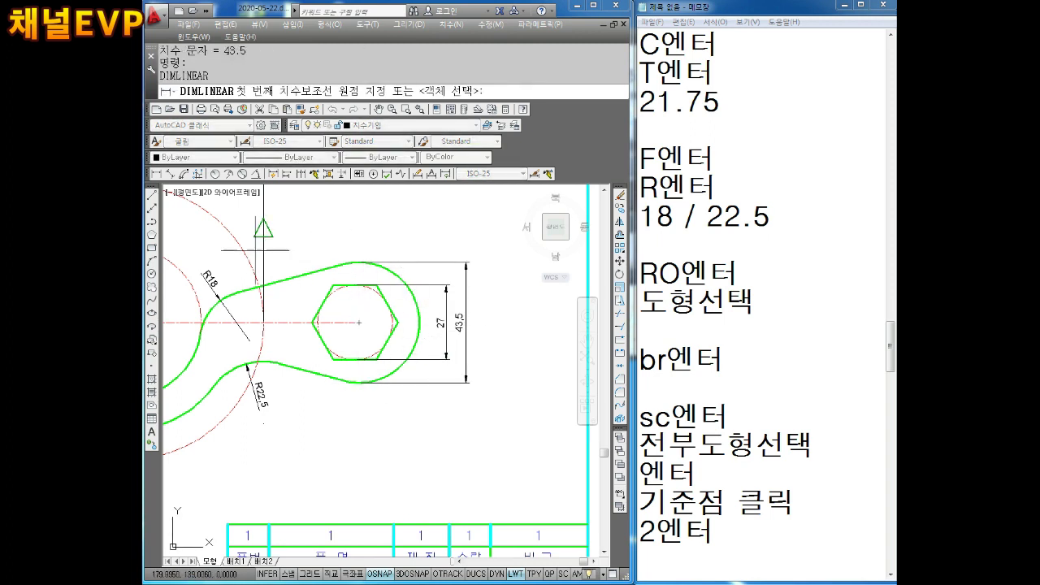
- Add a 30° angular dimension between the two tangent edges at the hexagon end
key(Escape)
click(256, 176)
click(309, 273)
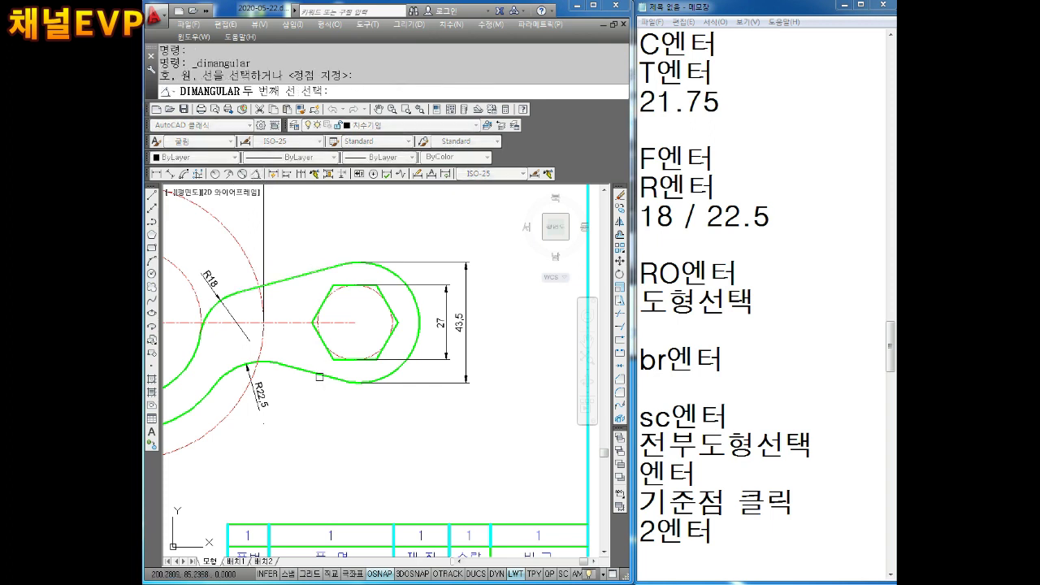
click(317, 377)
click(484, 333)
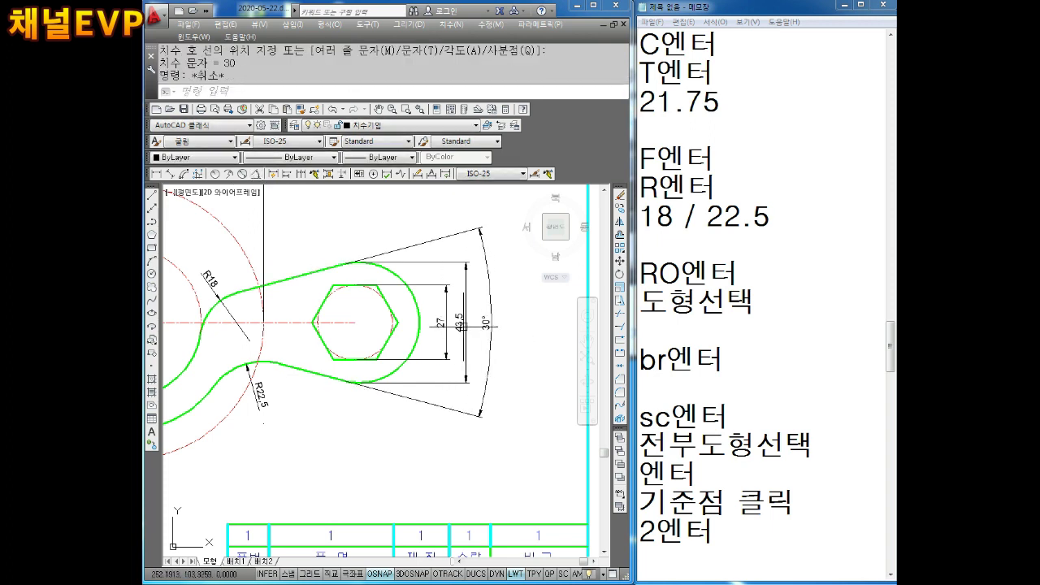
- Open the 43.5 dimension text and its symbol list, then close it unchanged
double_click(460, 322)
click(422, 282)
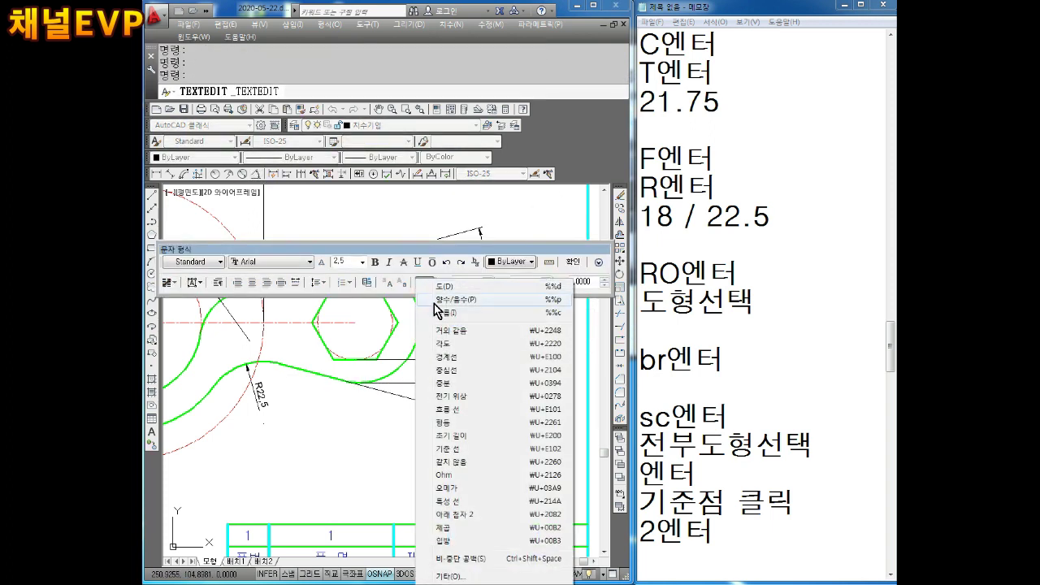
key(Escape)
key(Escape)
scroll(474, 409, up, 3)
scroll(474, 409, down, 3)
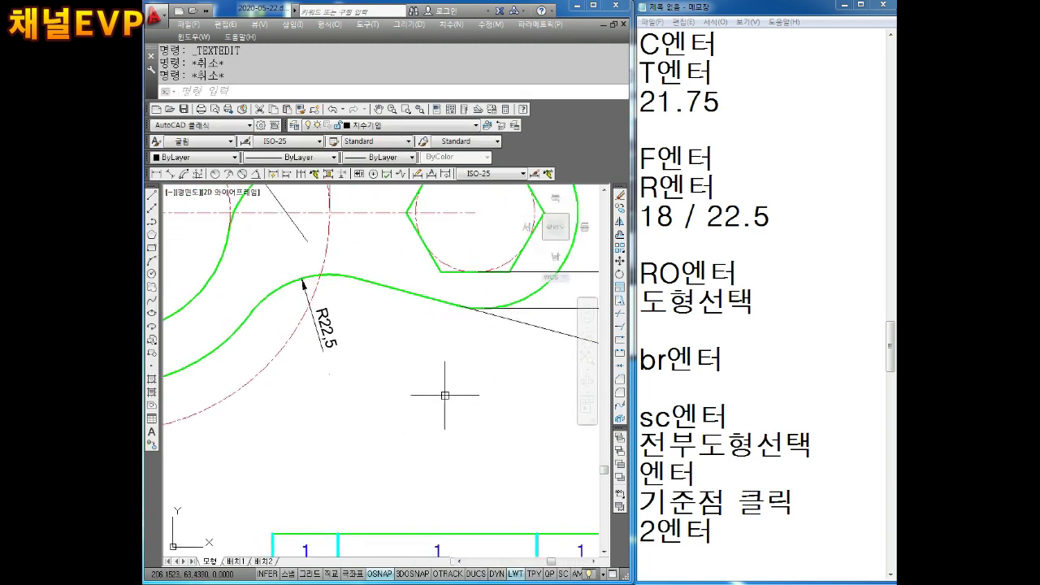
scroll(441, 396, down, 2)
mouse_move(289, 341)
middle_down()
mouse_move(360, 387)
mouse_move(350, 352)
middle_up()
scroll(359, 387, up, 3)
key(Escape)
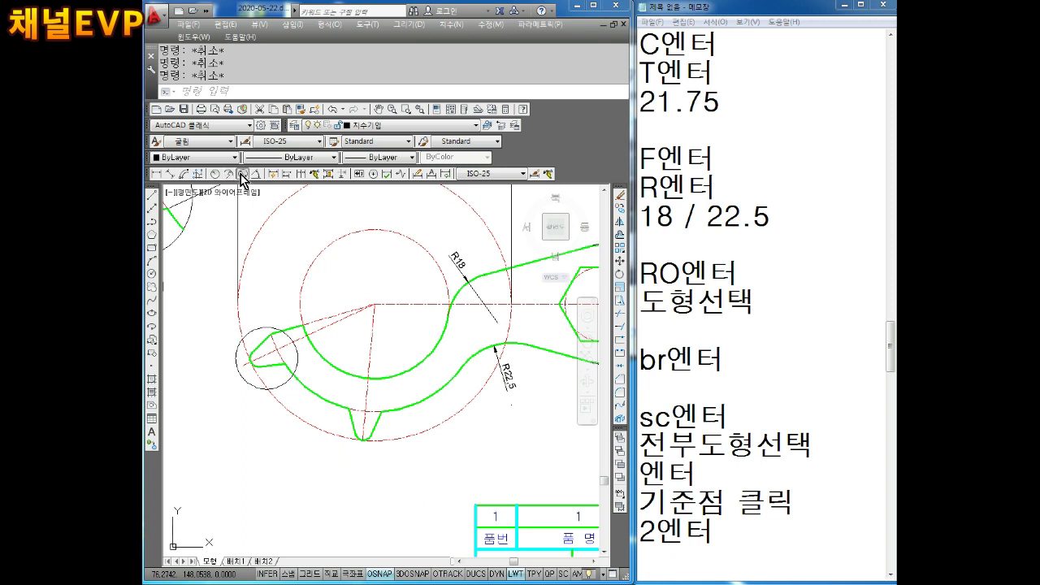
- Add a ⌀54 diameter dimension to the smaller dashed circle
click(242, 174)
click(407, 242)
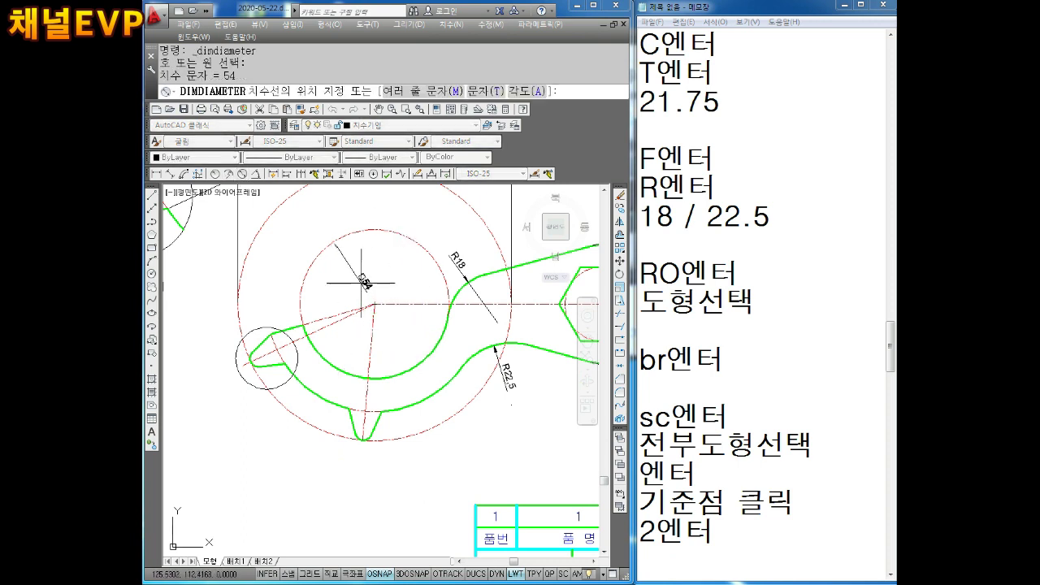
click(299, 237)
key(Escape)
key(Escape)
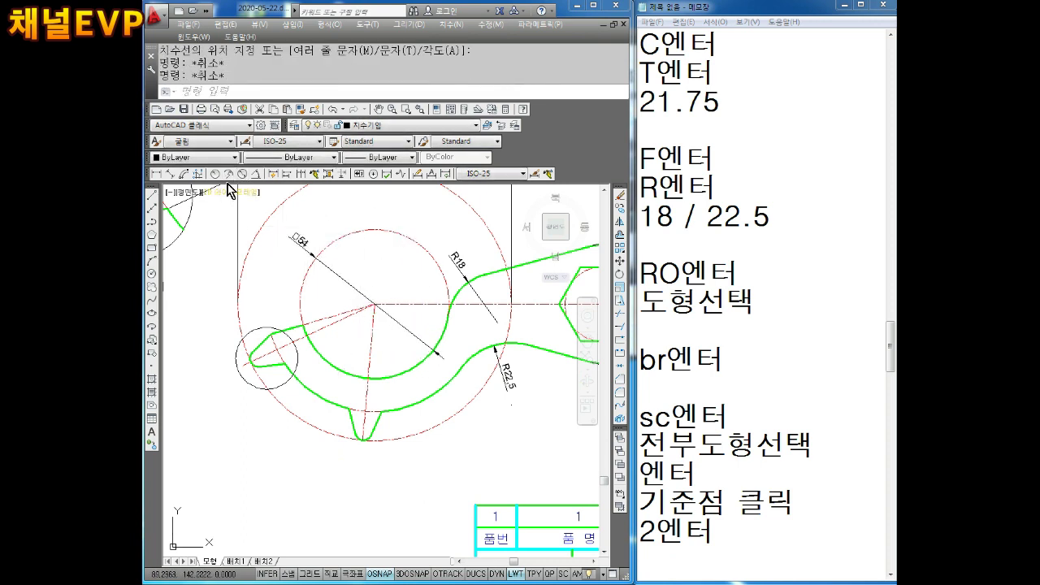
- Add an aligned 12 dimension across the curved arm between its inner and outer arcs
click(176, 179)
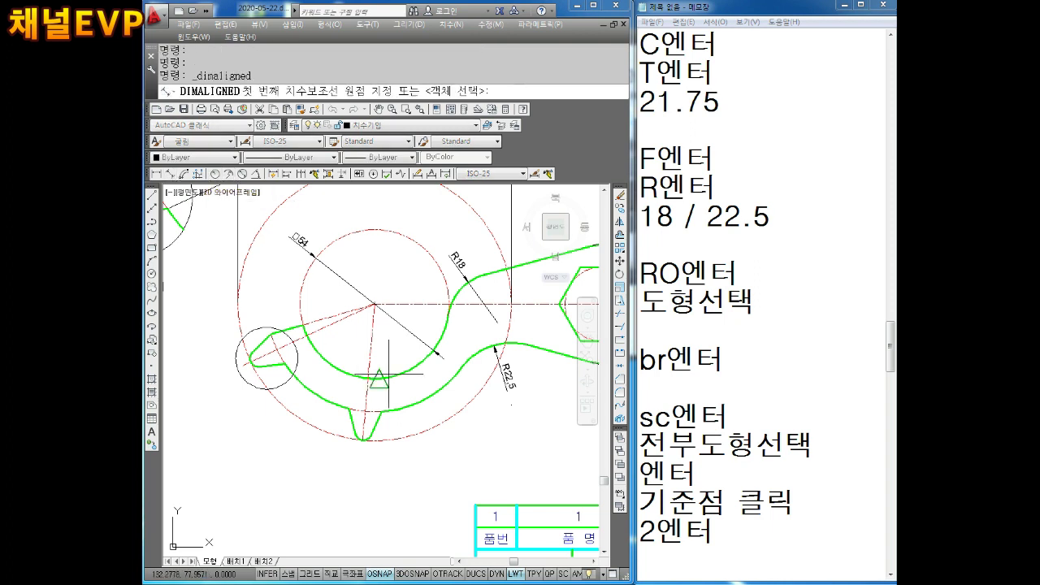
shift+right_click(410, 405)
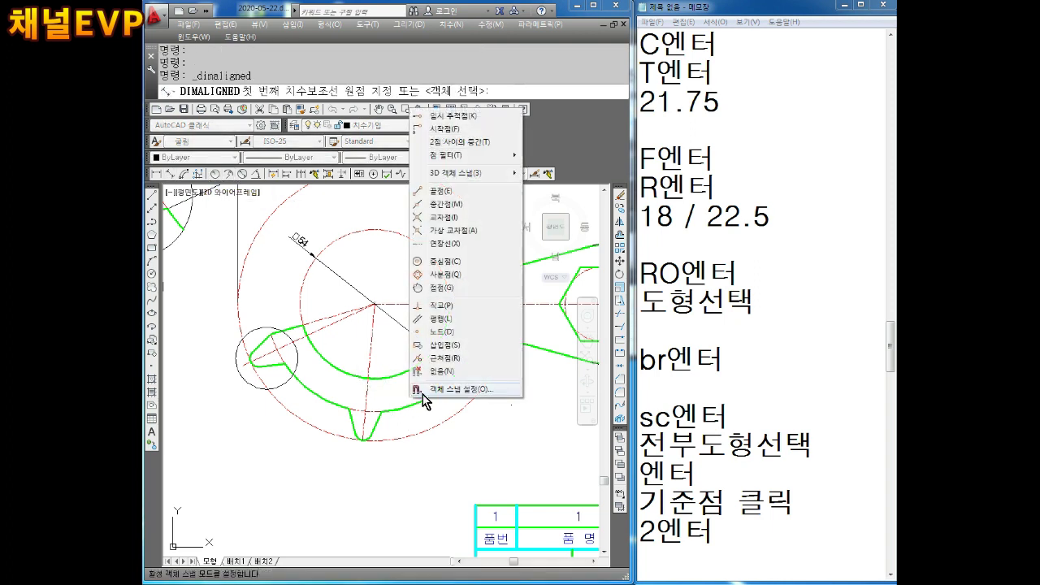
click(443, 359)
click(416, 372)
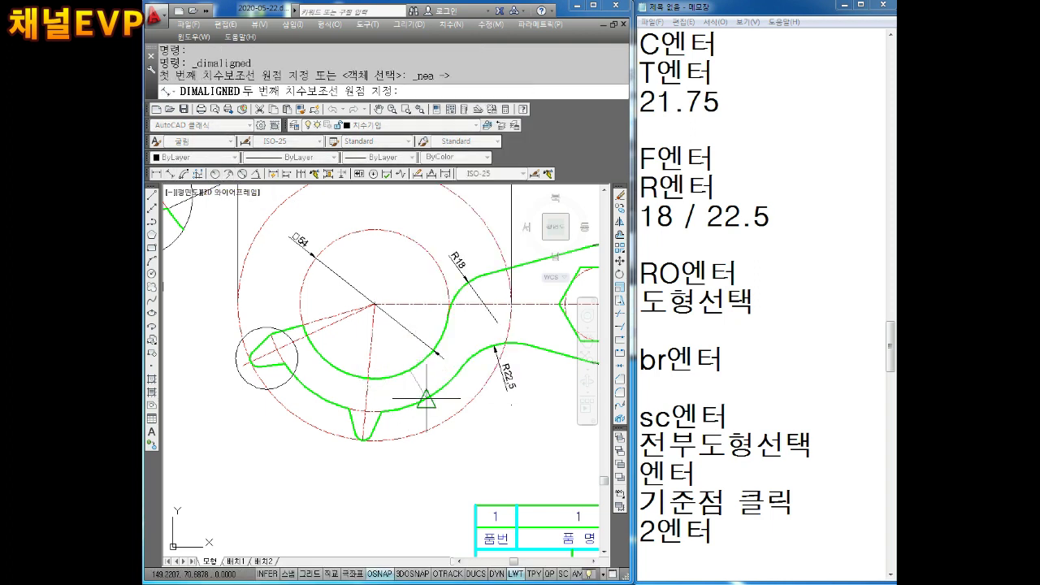
click(426, 400)
key(Escape)
key(Return)
scroll(418, 371, up, 4)
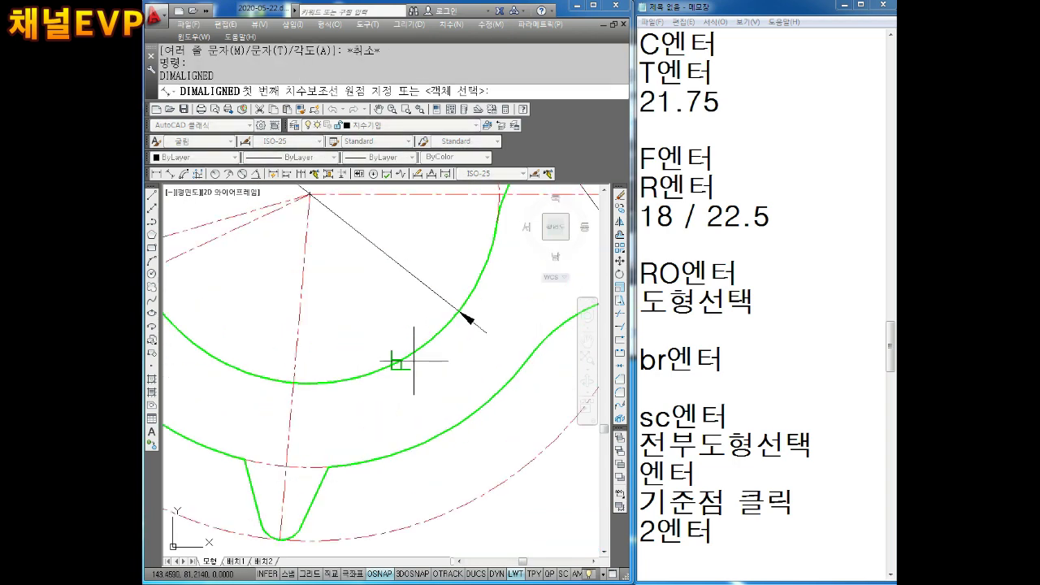
click(403, 360)
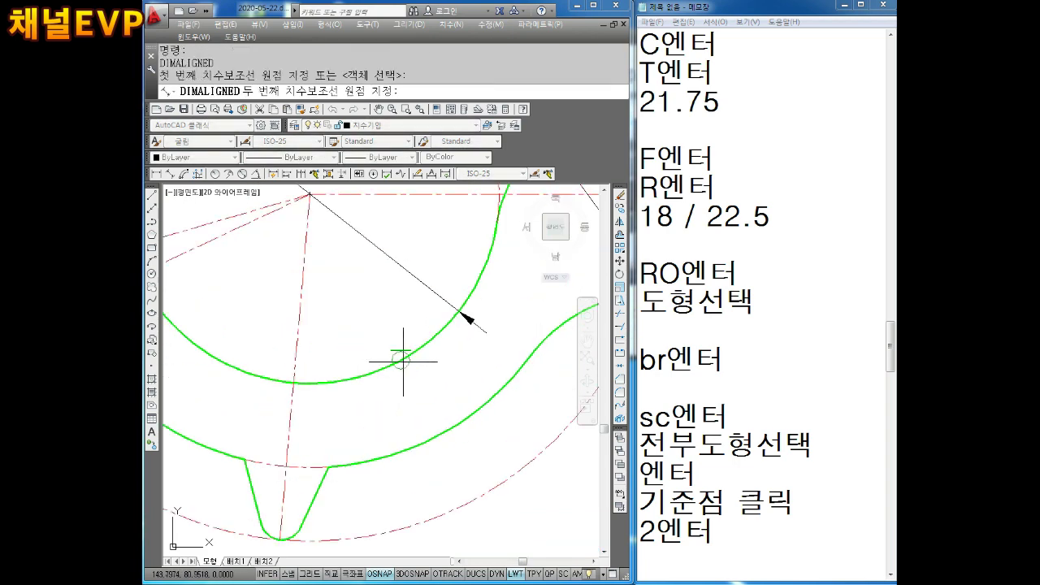
click(441, 433)
click(457, 416)
scroll(455, 413, down, 2)
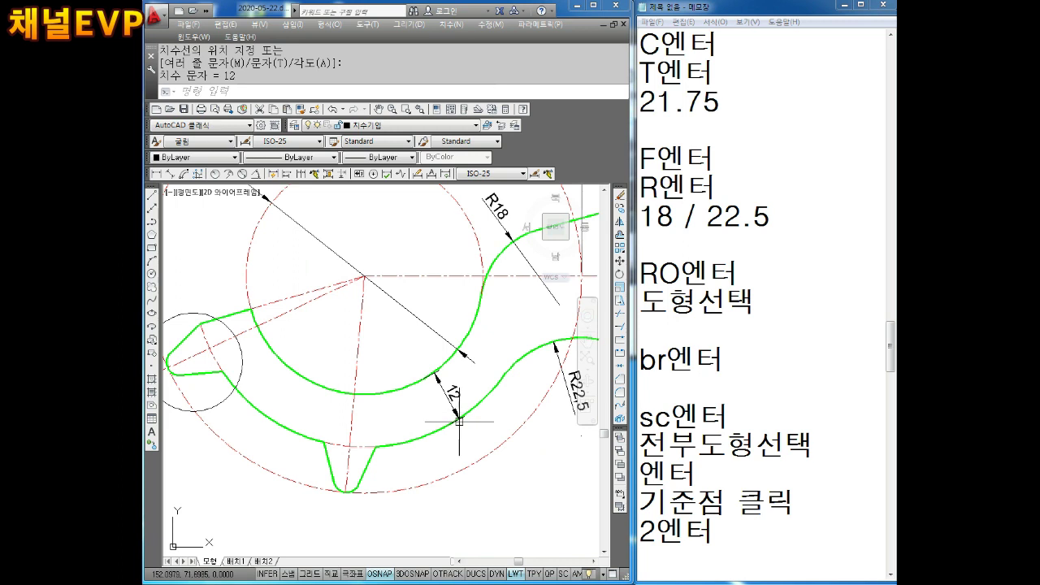
middle_drag(286, 387, 357, 366)
key(Escape)
key(Escape)
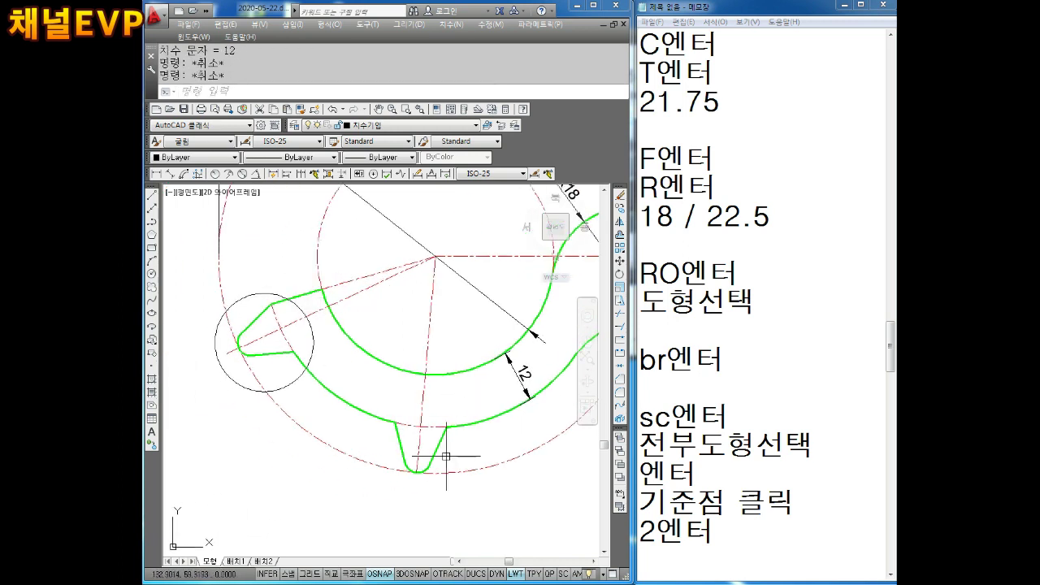
- Start LENGTHEN with a delta increment of 3, then cancel it
text(Len)
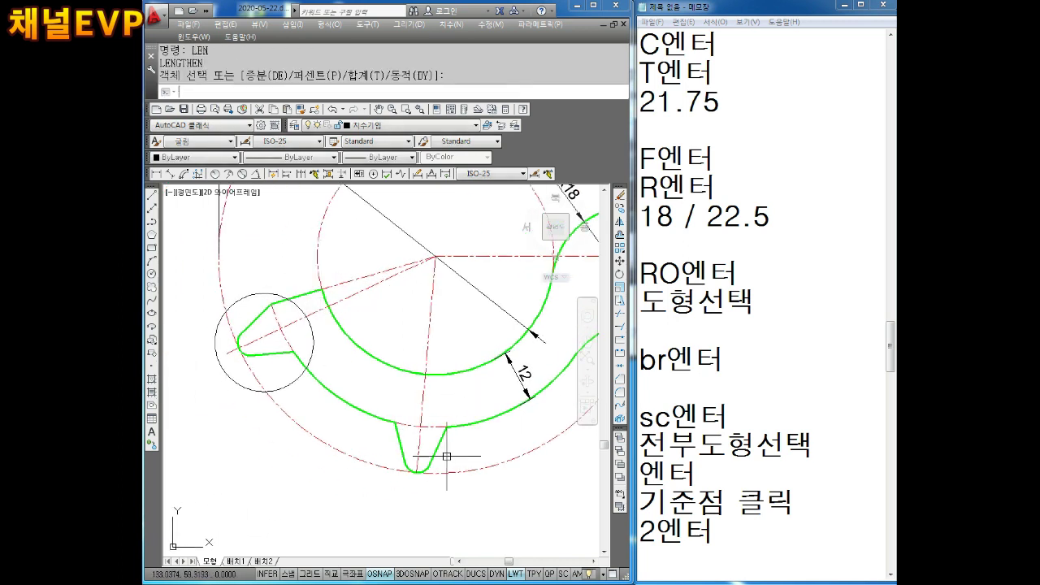
key(Return)
key(Return)
text(de)
key(Return)
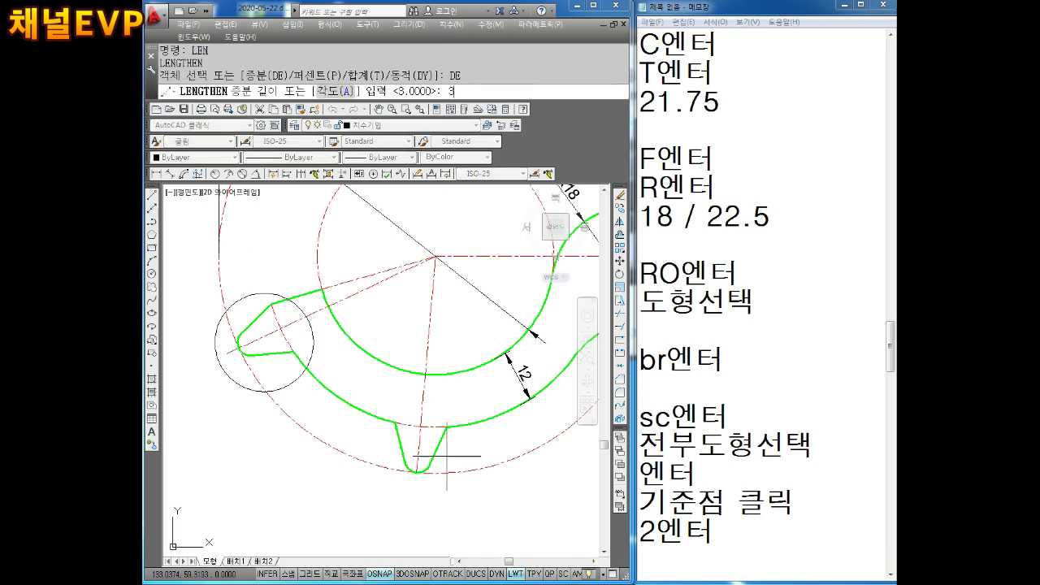
text(3)
key(Return)
key(Escape)
key(Escape)
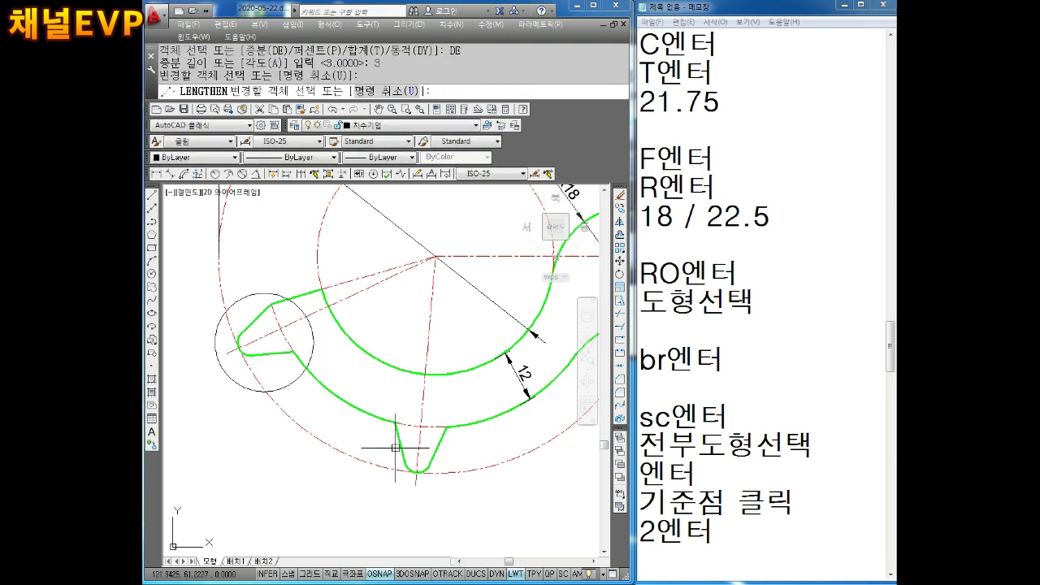
key(Escape)
click(256, 173)
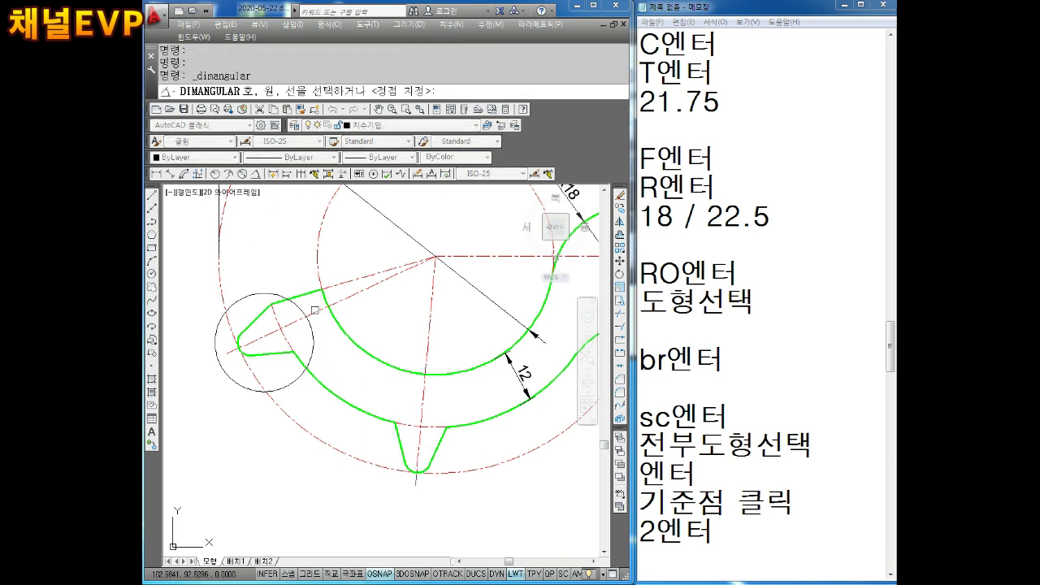
- Add a 60° angular dimension between two lines at the tapered end
click(423, 358)
click(417, 400)
click(268, 492)
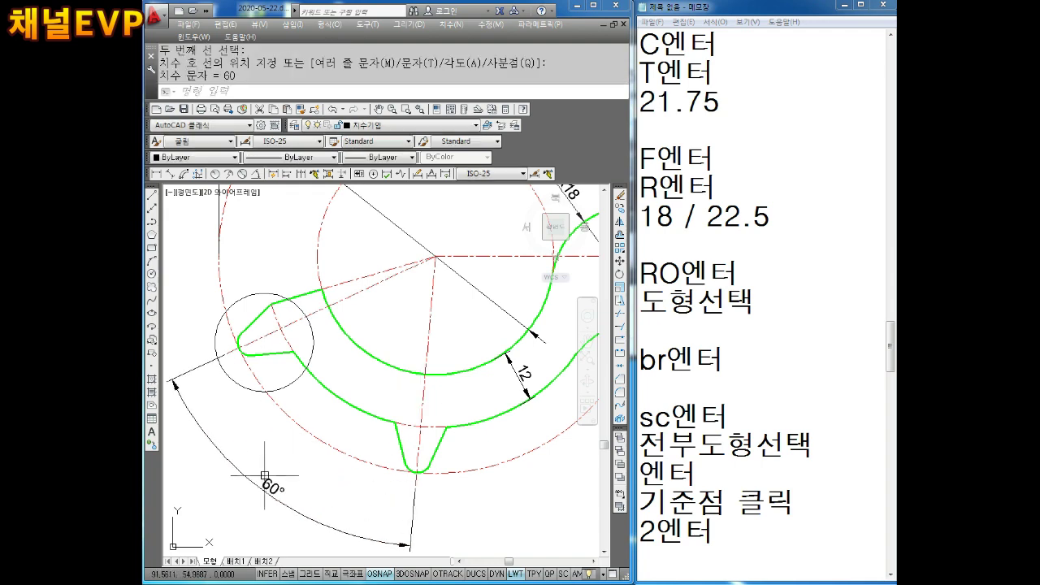
middle_drag(268, 436, 279, 379)
key(Return)
- Add a 155° angular dimension around the lever's outer arc
click(341, 246)
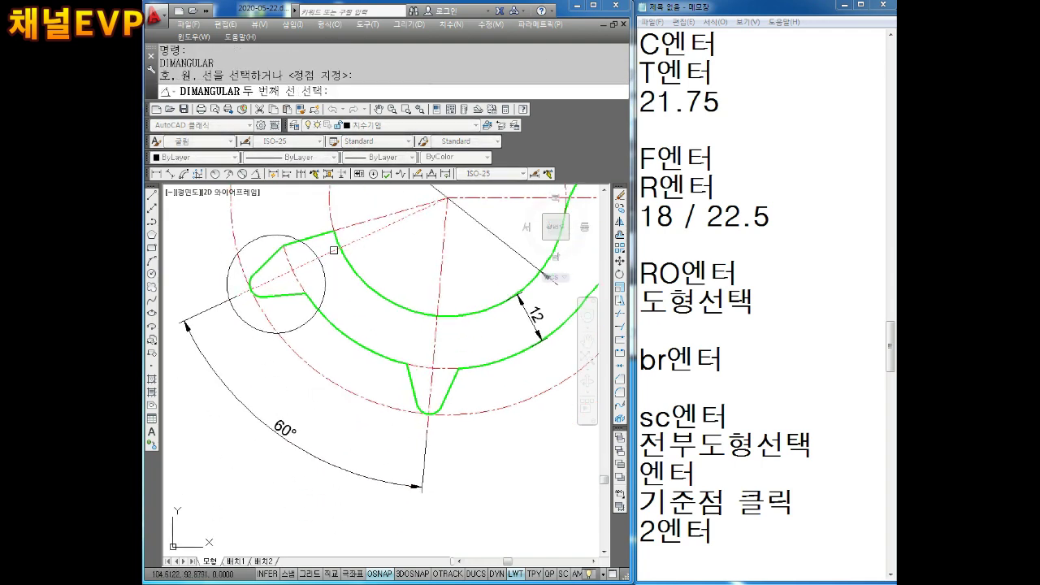
scroll(334, 260, down, 2)
scroll(436, 272, down, 2)
click(432, 268)
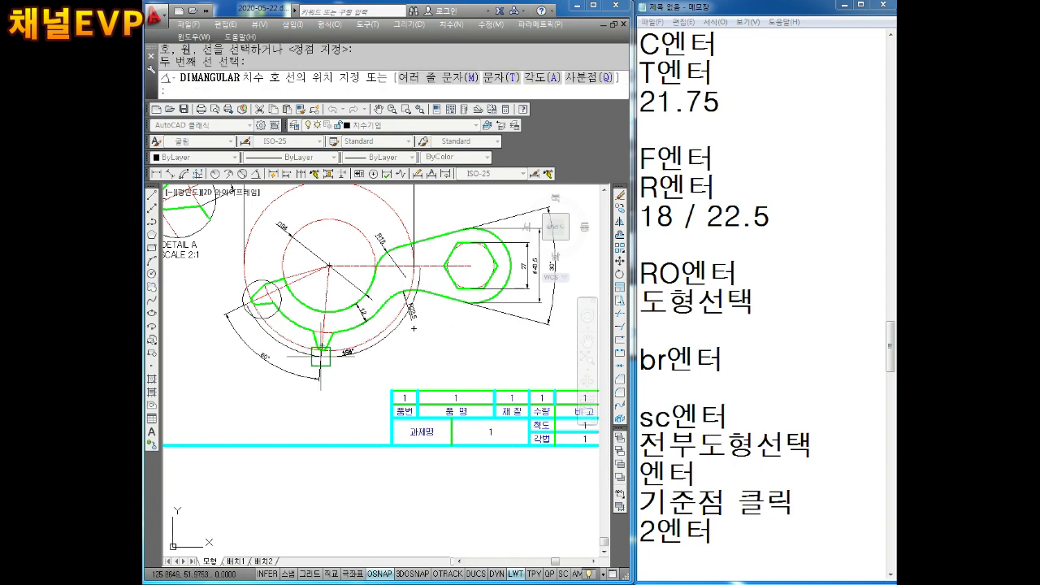
click(345, 395)
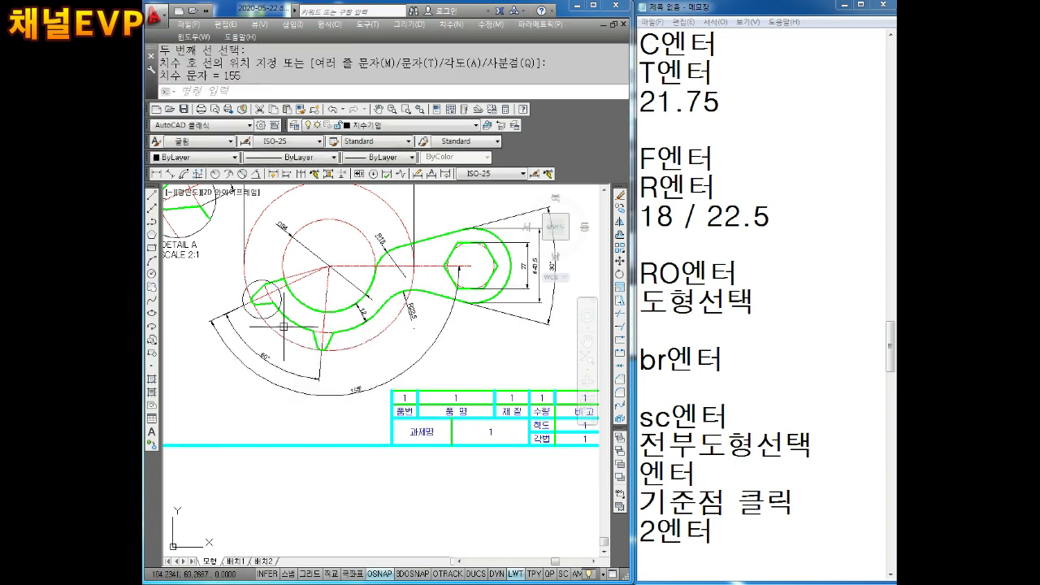
middle_drag(229, 308, 333, 336)
scroll(456, 317, up, 3)
scroll(463, 311, up, 3)
- Stretch the hexagon's horizontal centre line further to the right
click(463, 312)
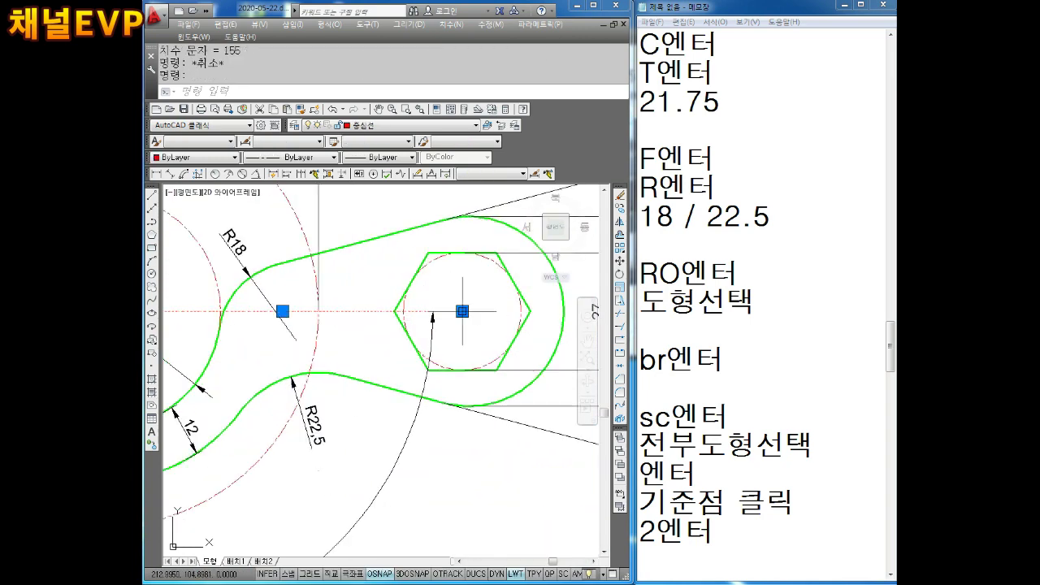
click(462, 311)
click(562, 311)
middle_drag(526, 297, 462, 327)
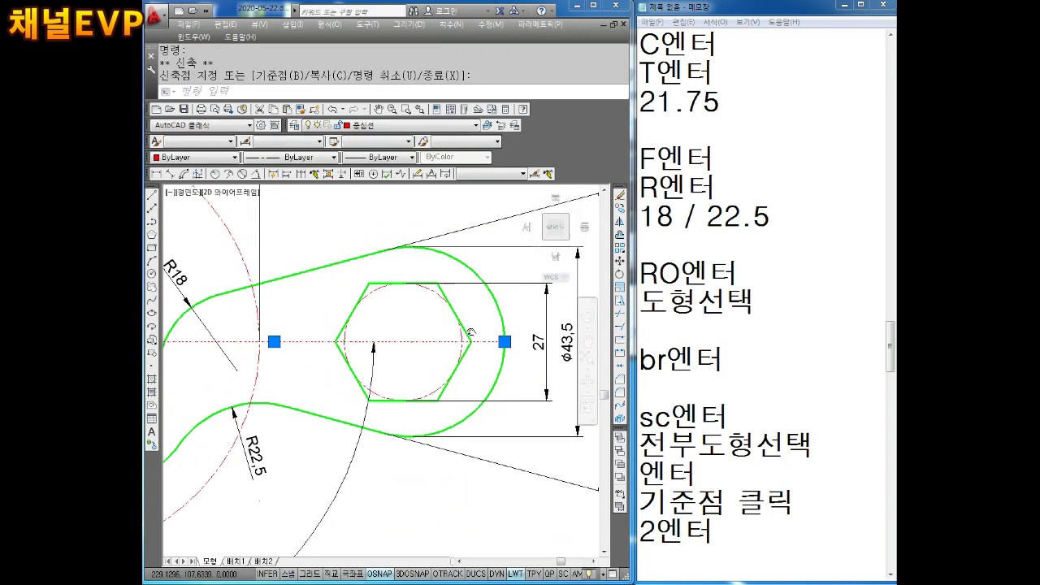
key(Escape)
key(Escape)
- Draw a vertical line from the circle's top quadrant to its bottom quadrant
key(Return)
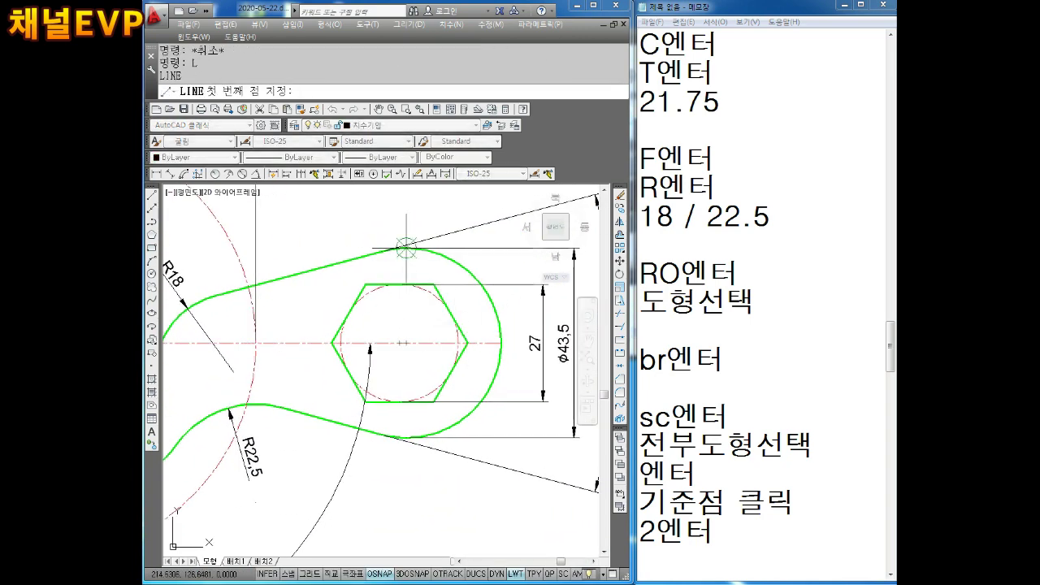
click(406, 248)
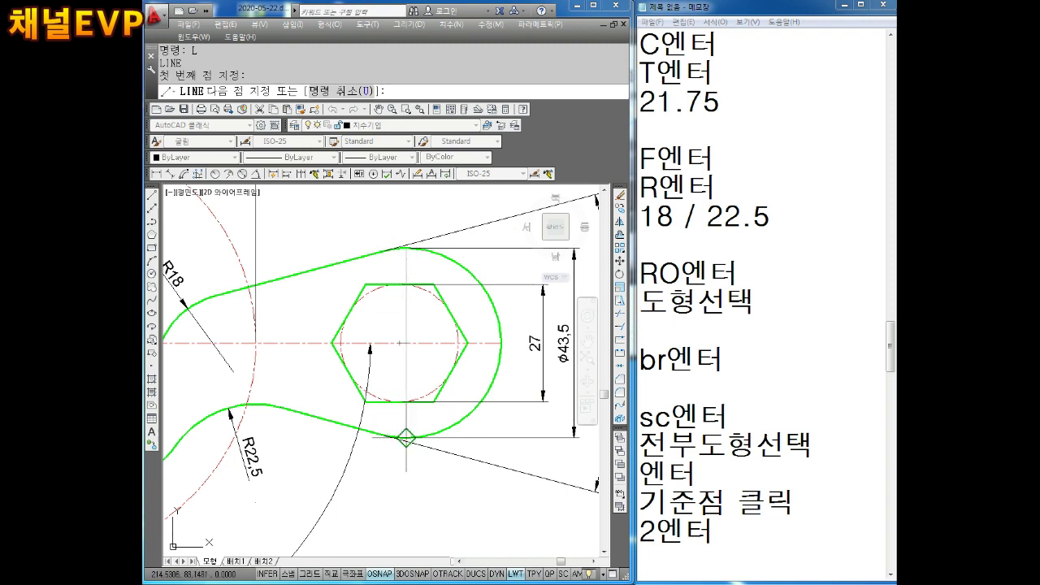
click(406, 439)
key(Escape)
- Put both hexagon centre lines on the 중심선 layer
click(425, 329)
click(400, 359)
key(Escape)
click(424, 329)
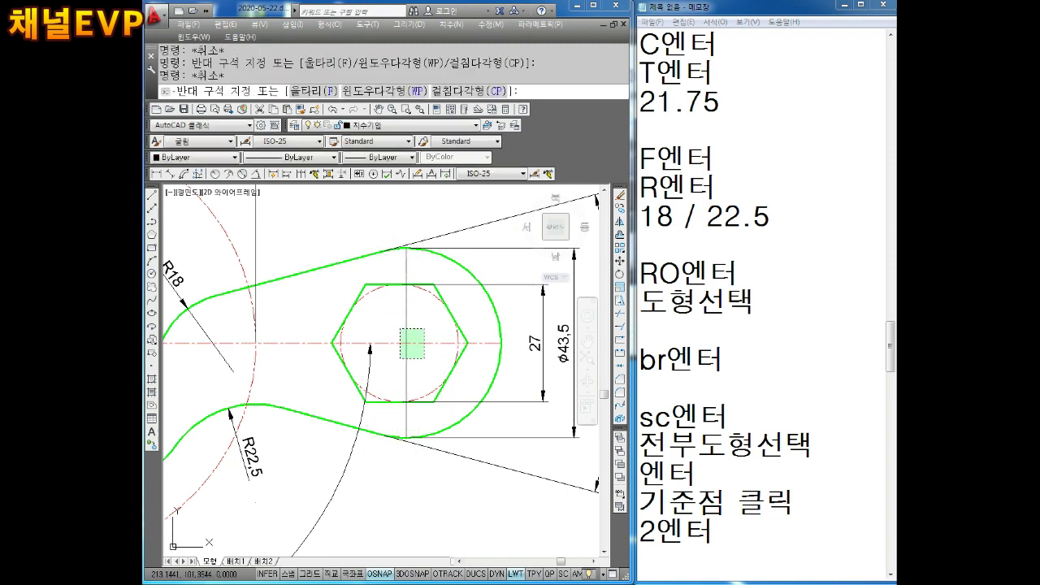
click(400, 358)
click(361, 133)
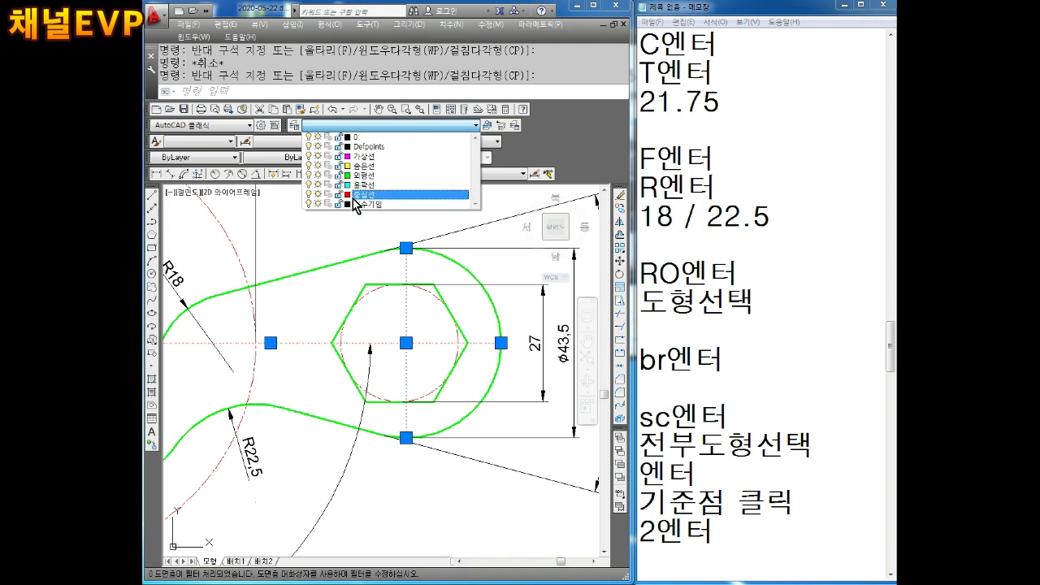
click(394, 192)
key(Escape)
click(424, 329)
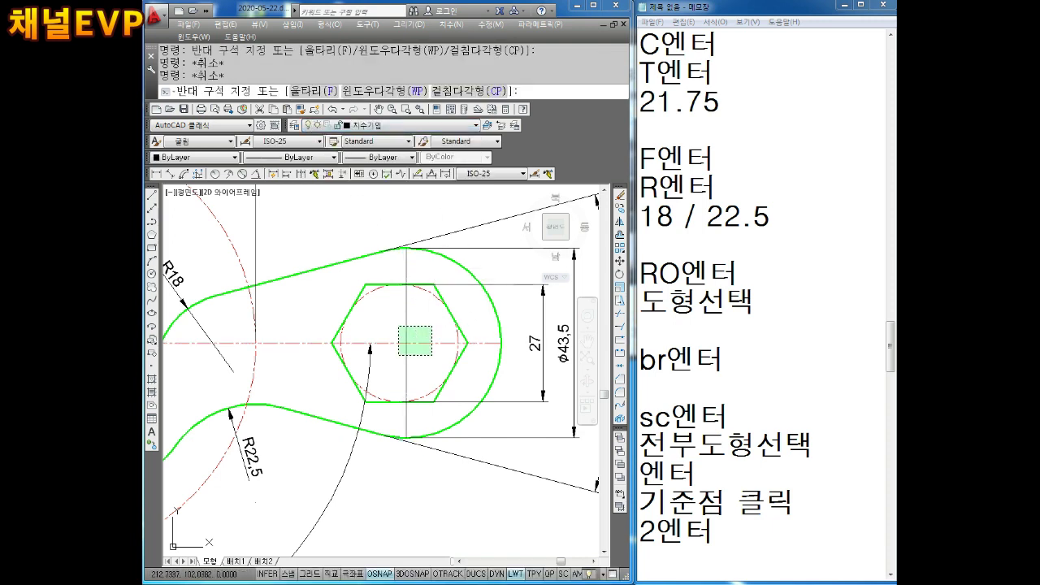
click(400, 359)
click(371, 128)
click(395, 191)
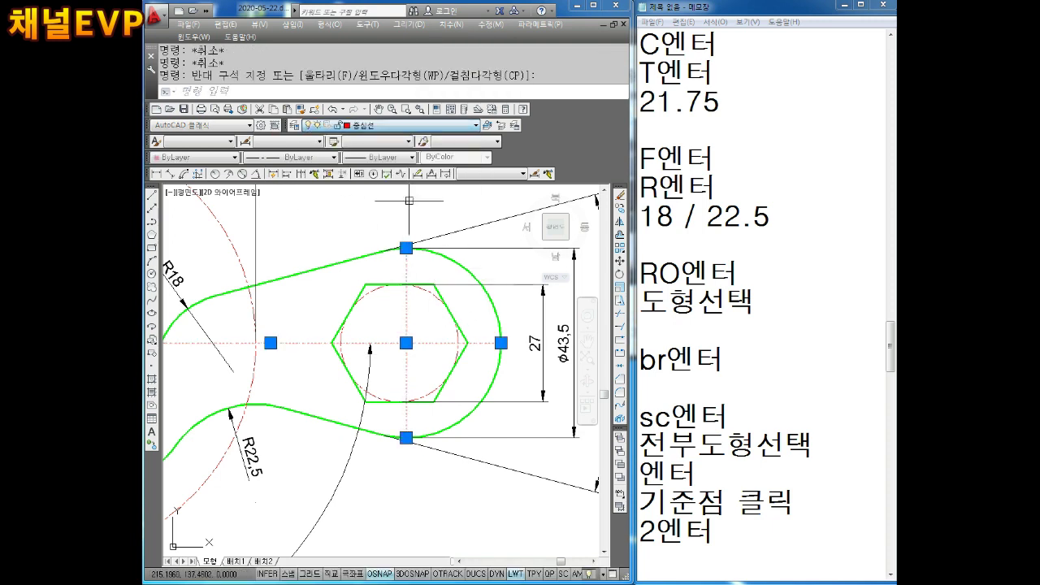
key(Escape)
- Lengthen the centre line ends by a delta of 3 units
key(Return)
text(DE)
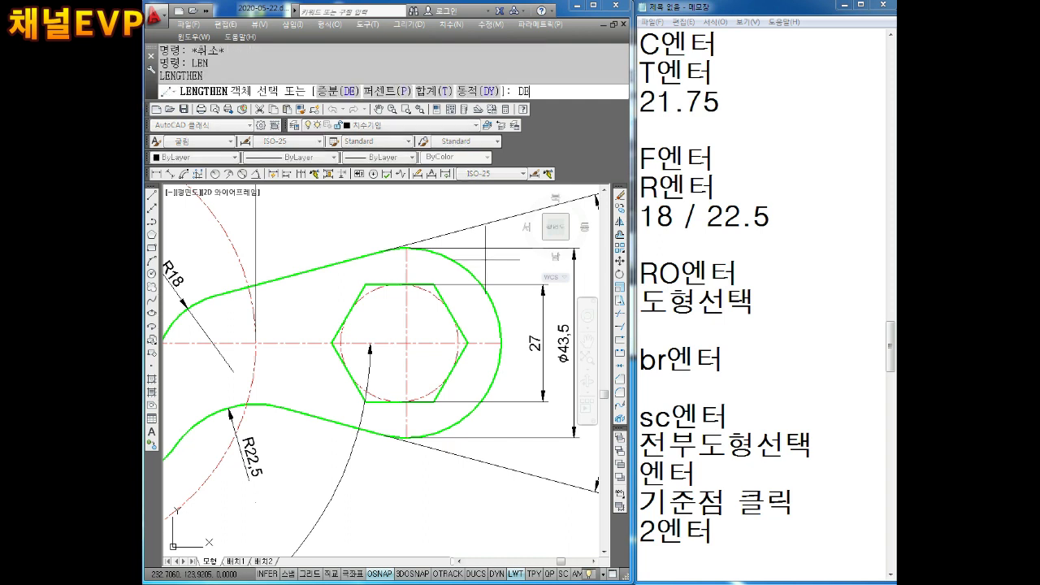
key(Return)
text(3)
key(Return)
click(444, 307)
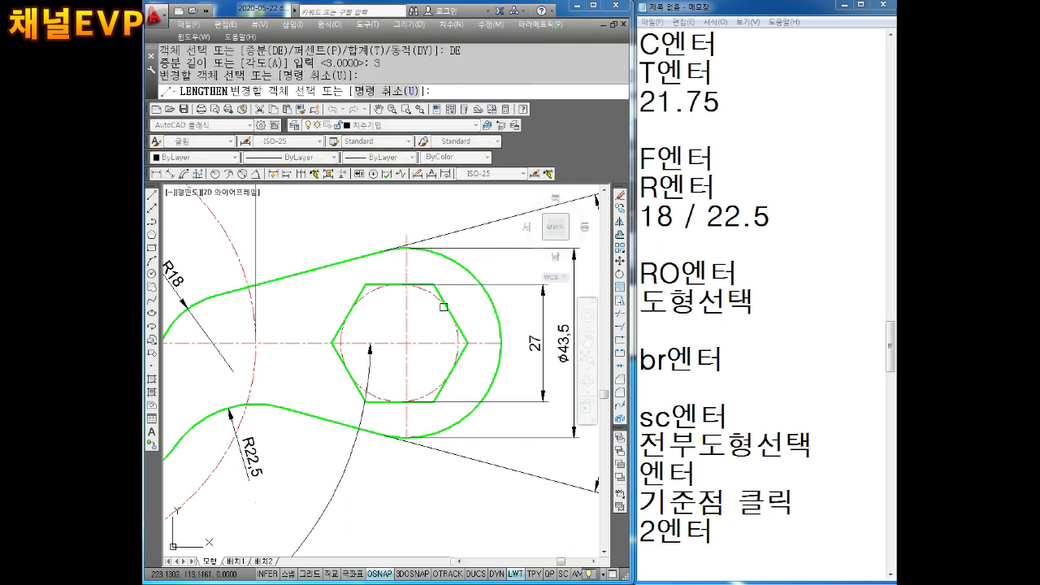
key(Escape)
key(Escape)
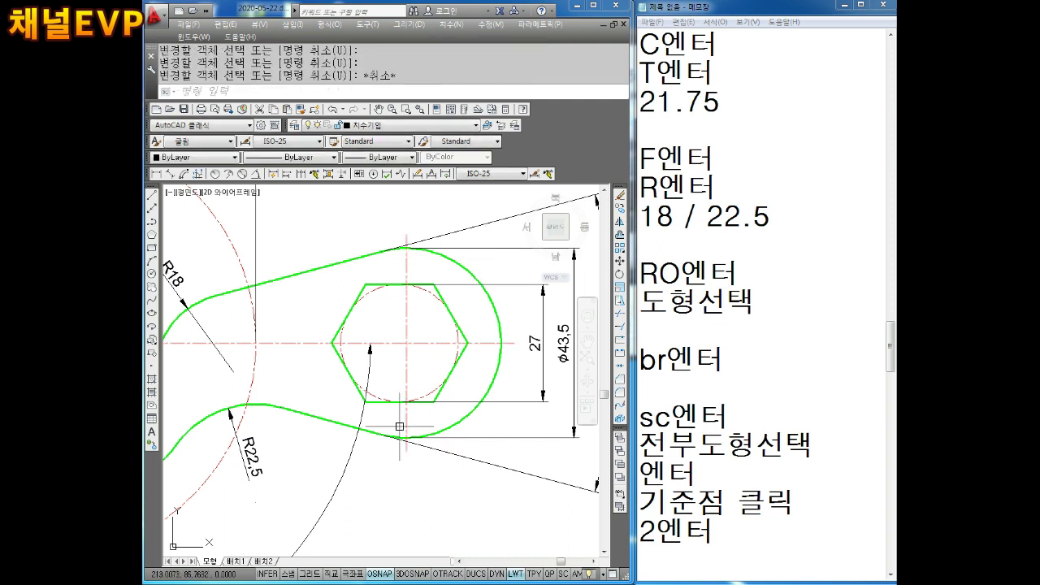
middle_drag(286, 279, 321, 336)
key(Escape)
key(Escape)
- Start a linear dimension from the large circle's centre, then discard the wrong 84,04 result
click(156, 175)
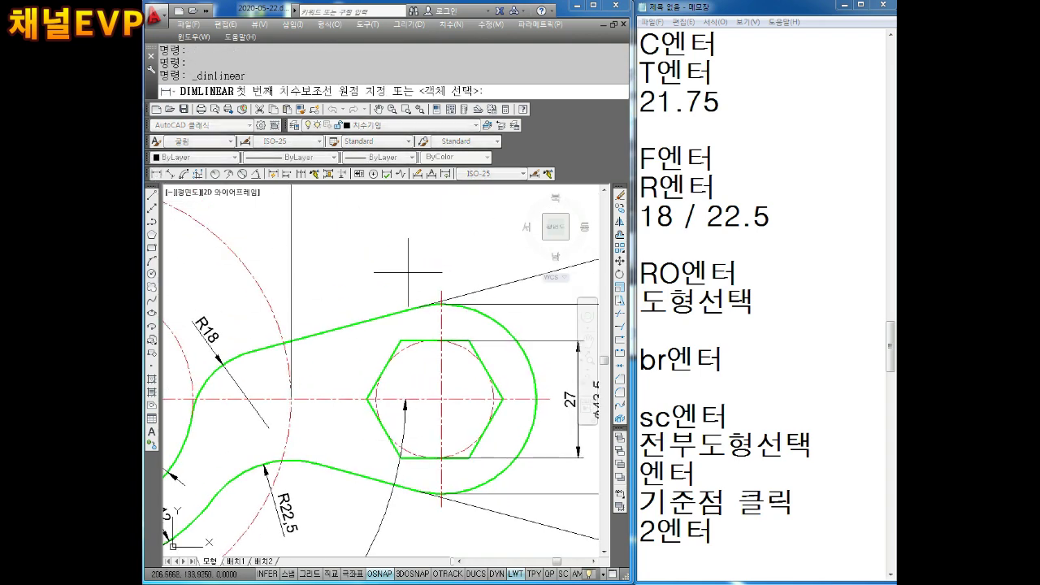
click(442, 290)
middle_drag(163, 304, 366, 304)
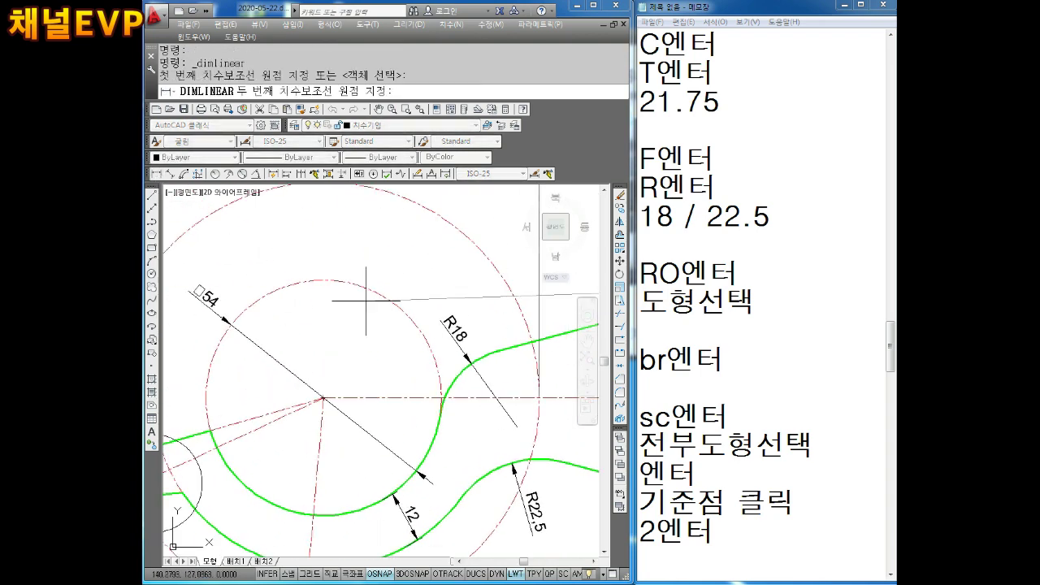
click(325, 395)
scroll(354, 311, down, 4)
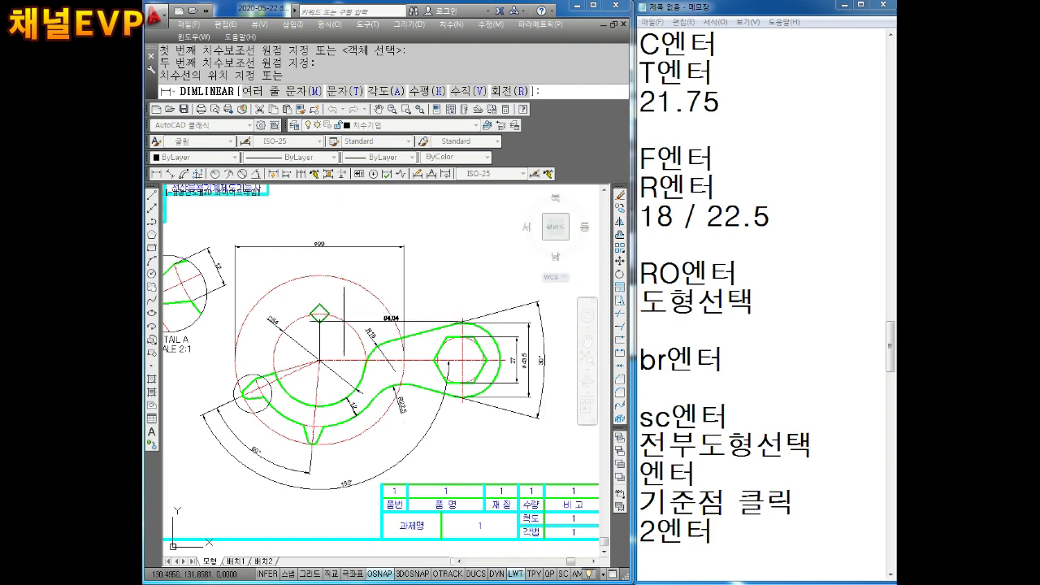
scroll(417, 311, up, 5)
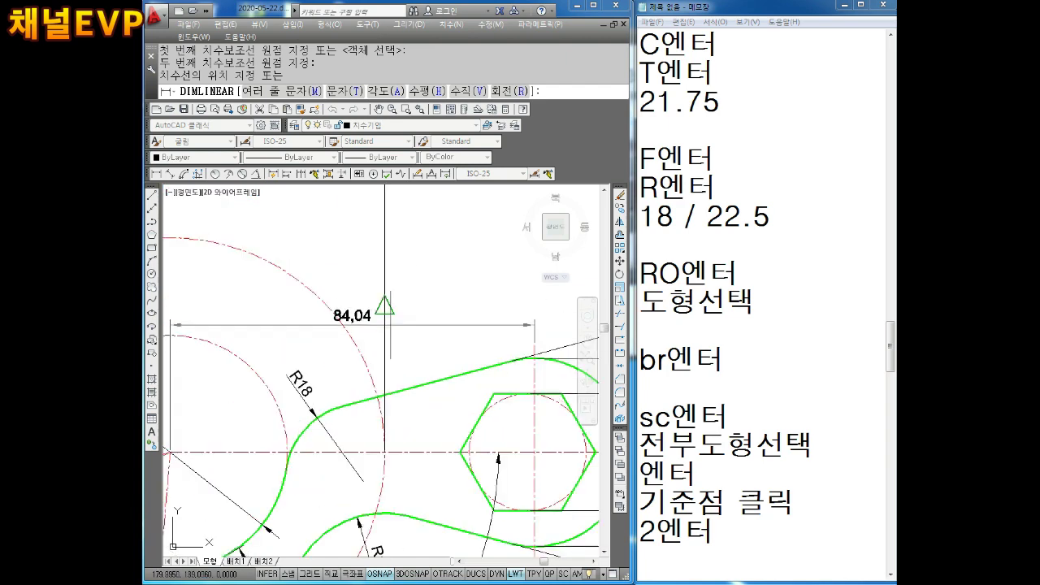
key(Escape)
- Dimension 82.5 between the large circle centre and hexagon centre, placed above the lever
key(Return)
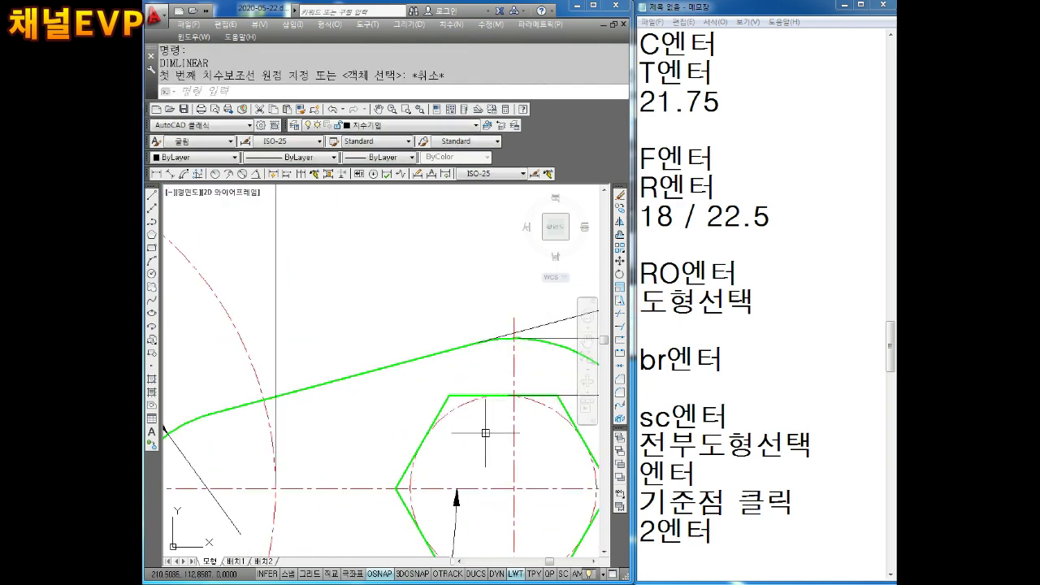
click(488, 459)
scroll(445, 432, down, 4)
middle_drag(439, 435, 470, 407)
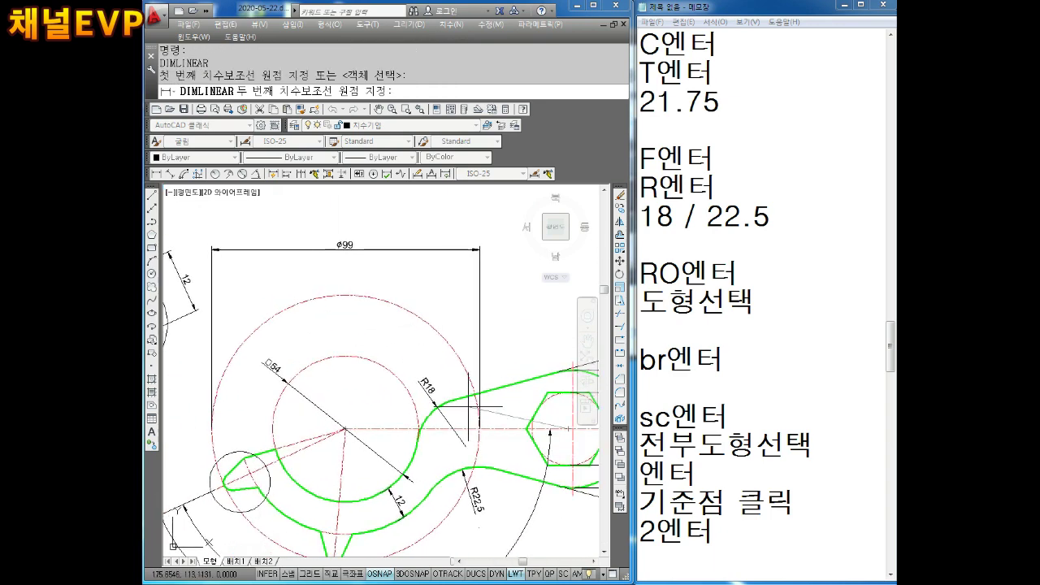
click(346, 428)
click(517, 322)
key(Escape)
scroll(517, 322, up, 3)
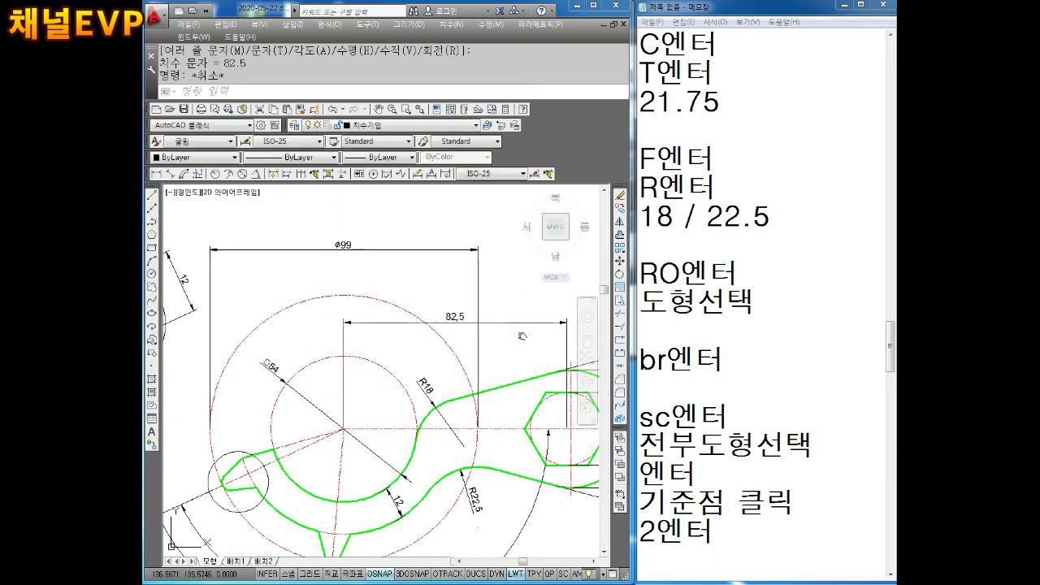
middle_drag(520, 423, 454, 383)
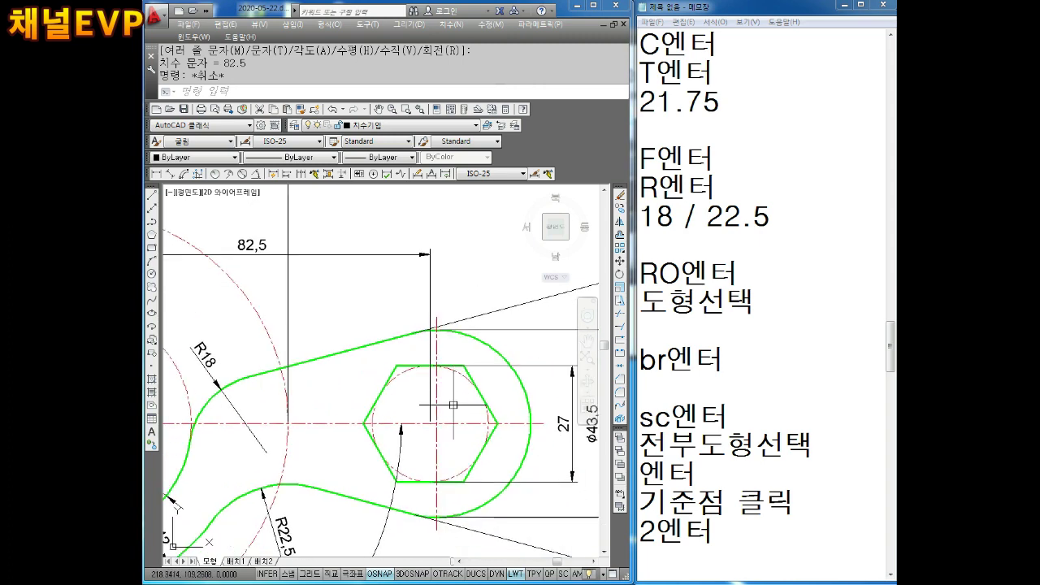
key(Escape)
key(Escape)
- Delete the existing vertical centre line through the hexagon
key(Return)
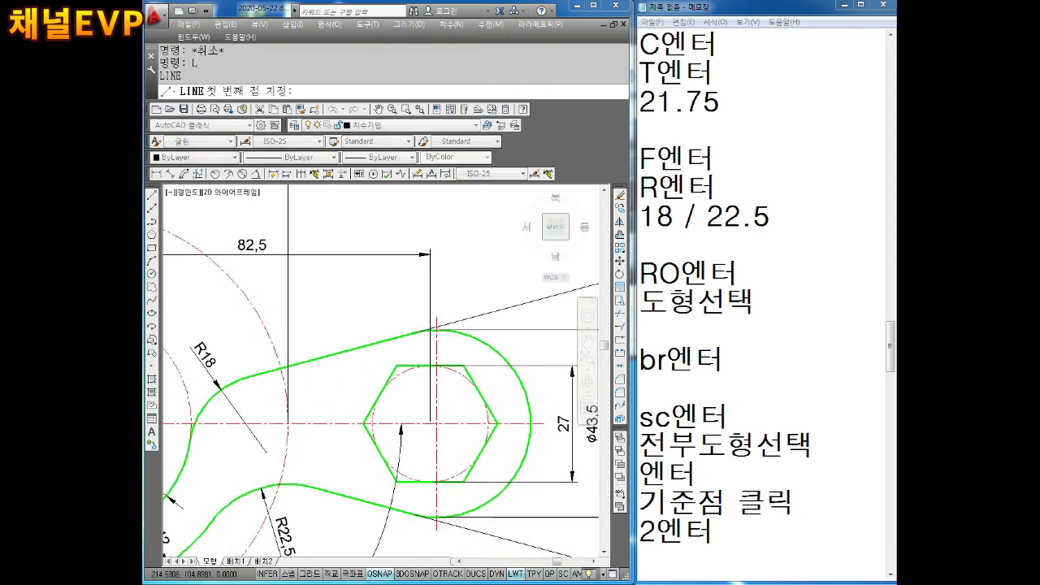
key(Escape)
text(M)
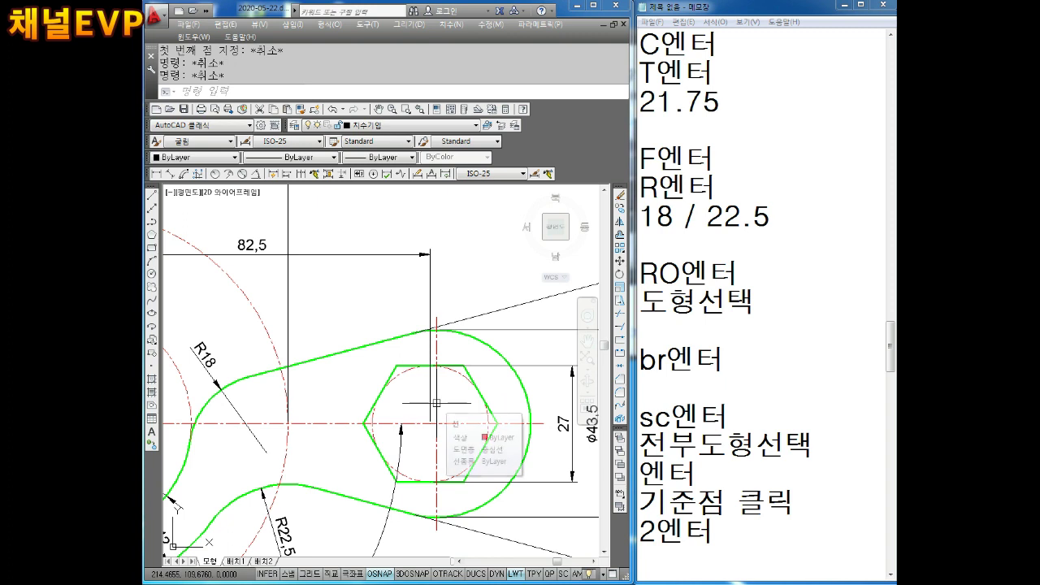
key(Escape)
click(435, 400)
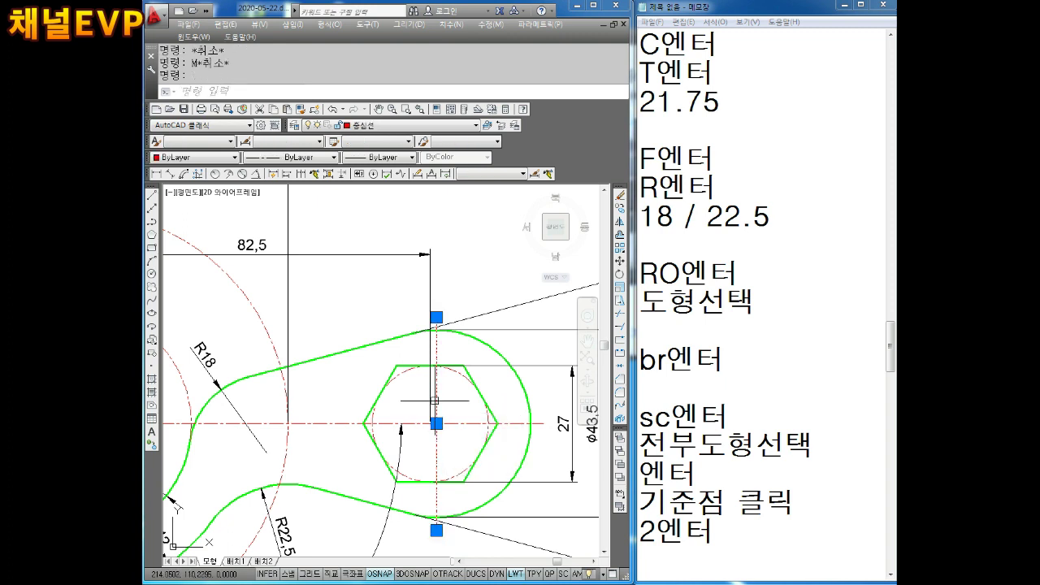
key(Delete)
key(Escape)
text(L)
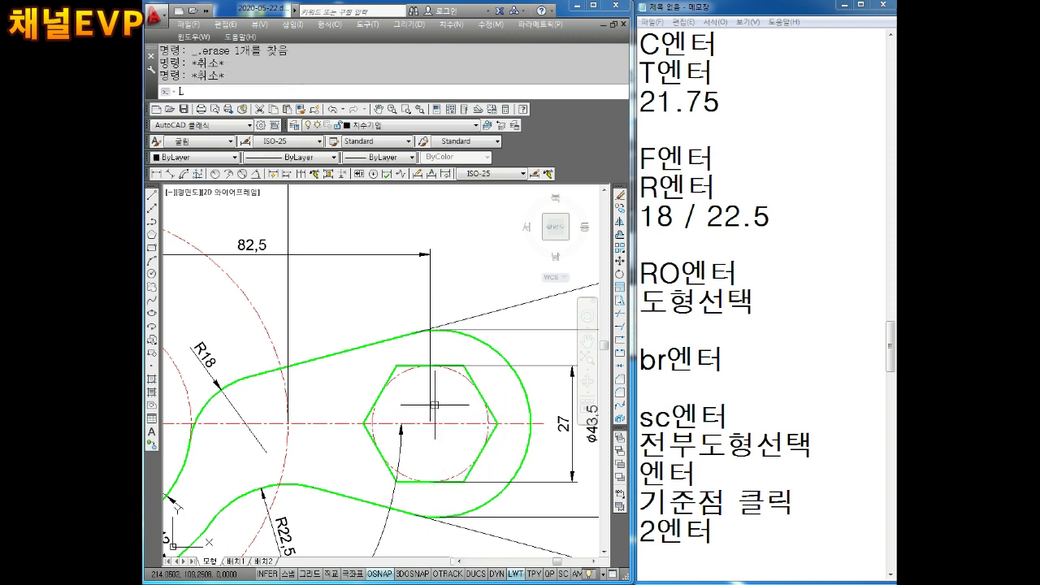
- Draw a new vertical line from the hexagon centre down past the hexagon
key(Return)
click(429, 422)
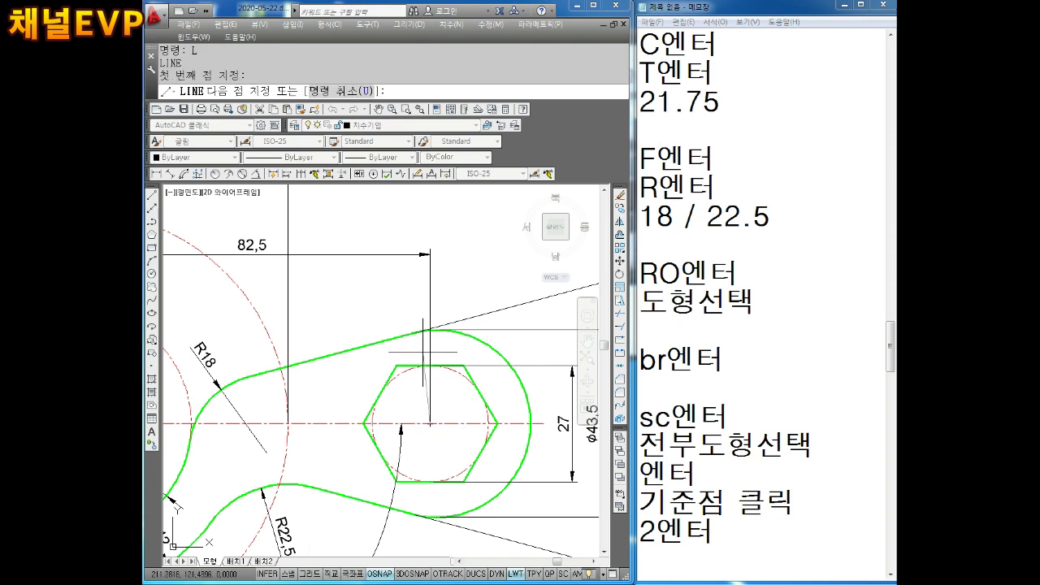
click(430, 482)
key(Escape)
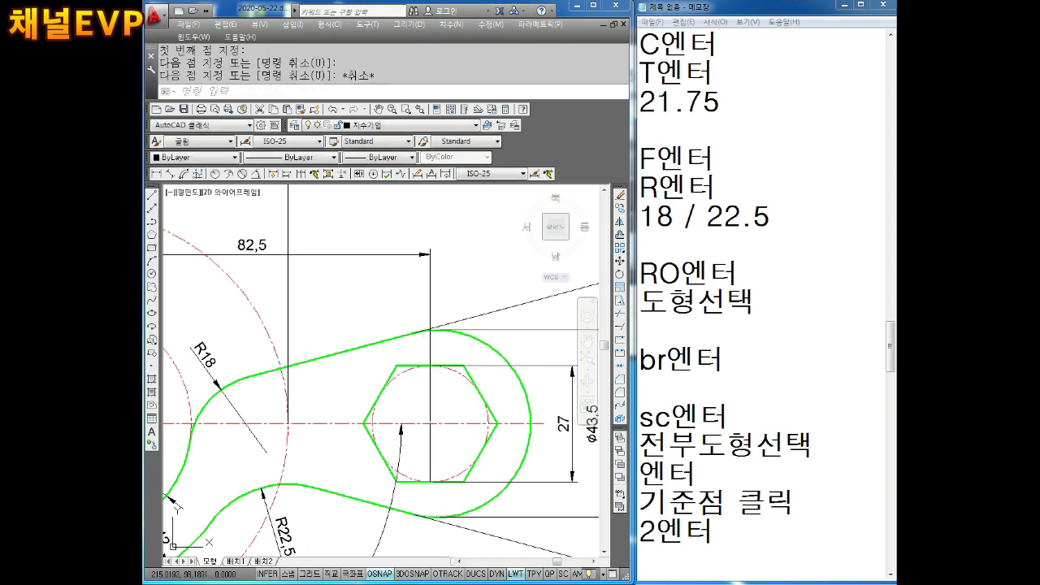
click(430, 453)
click(418, 306)
click(396, 142)
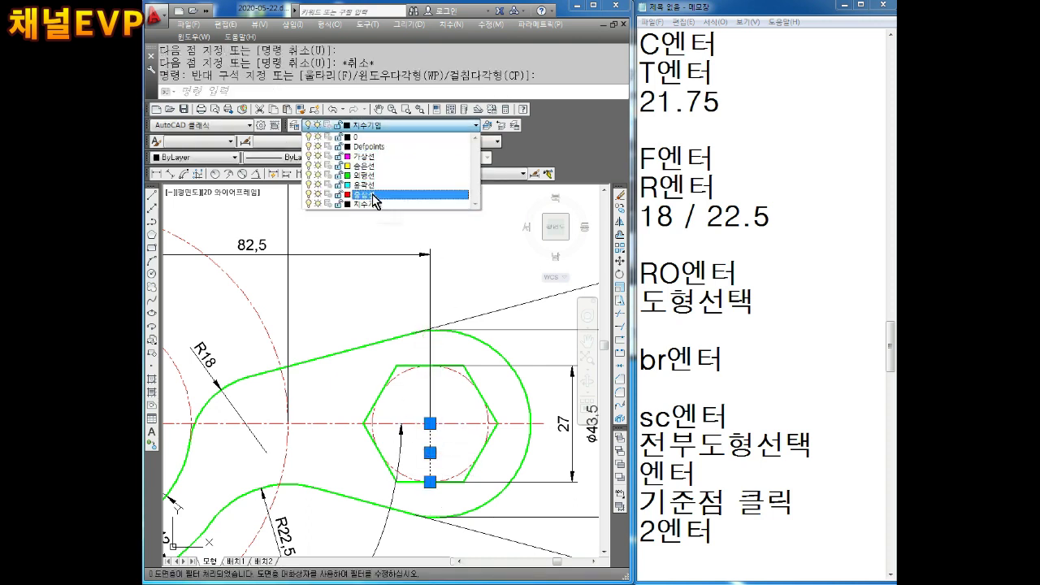
key(Escape)
key(Escape)
middle_drag(499, 493, 478, 431)
scroll(412, 400, up, 2)
key(Escape)
text(LEN)
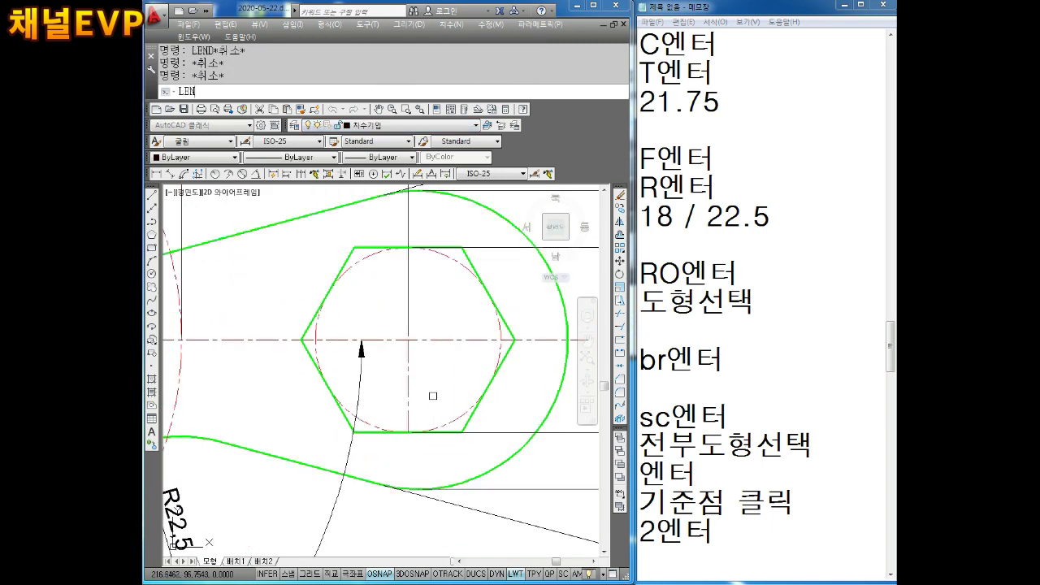
- Run LENGTHEN with a delta of 3 on the new centre line
key(Return)
text(DE)
key(Return)
text(3)
key(Return)
key(Escape)
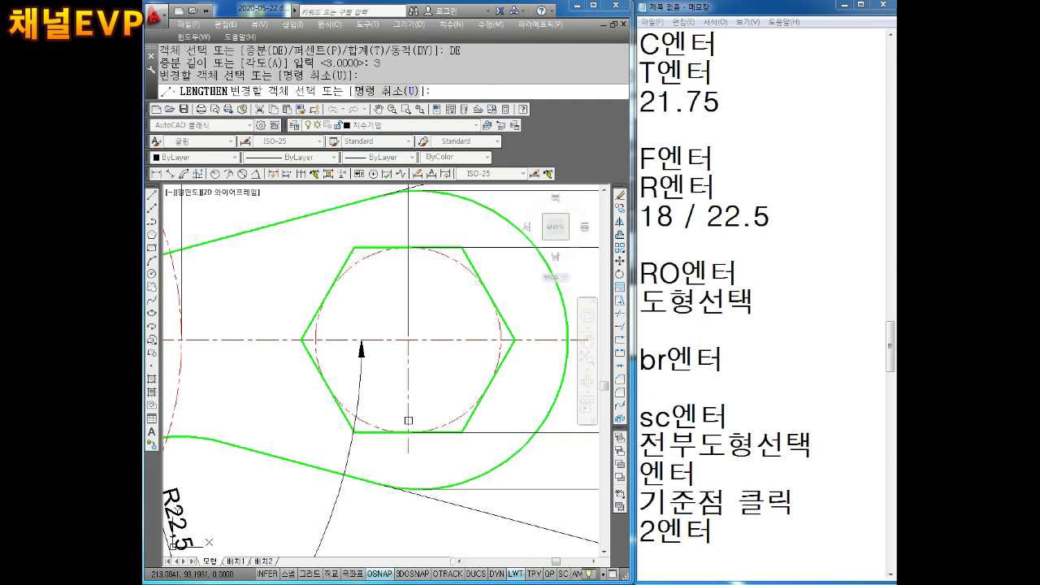
middle_drag(418, 424, 411, 493)
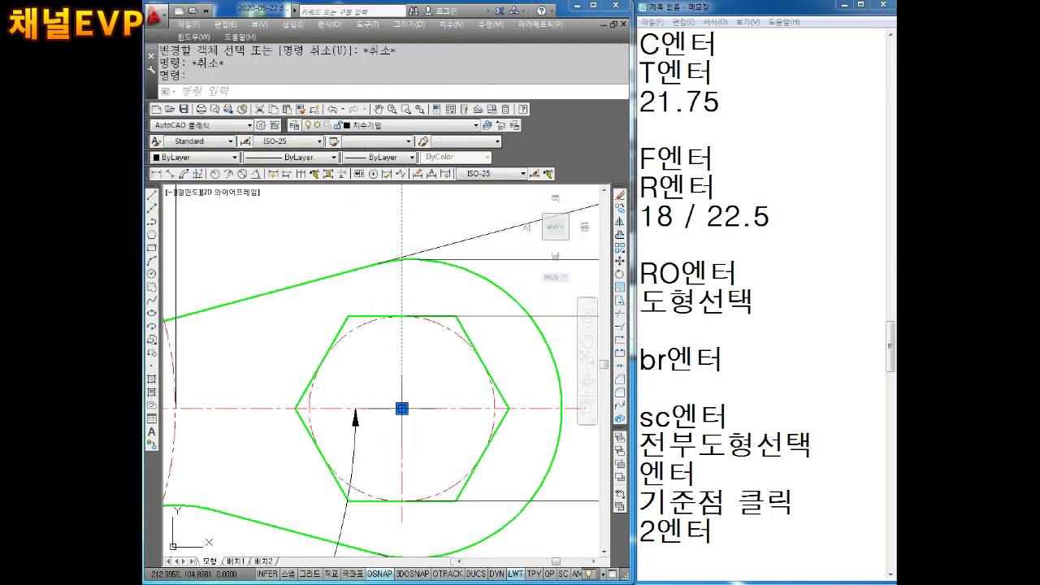
key(Escape)
key(Escape)
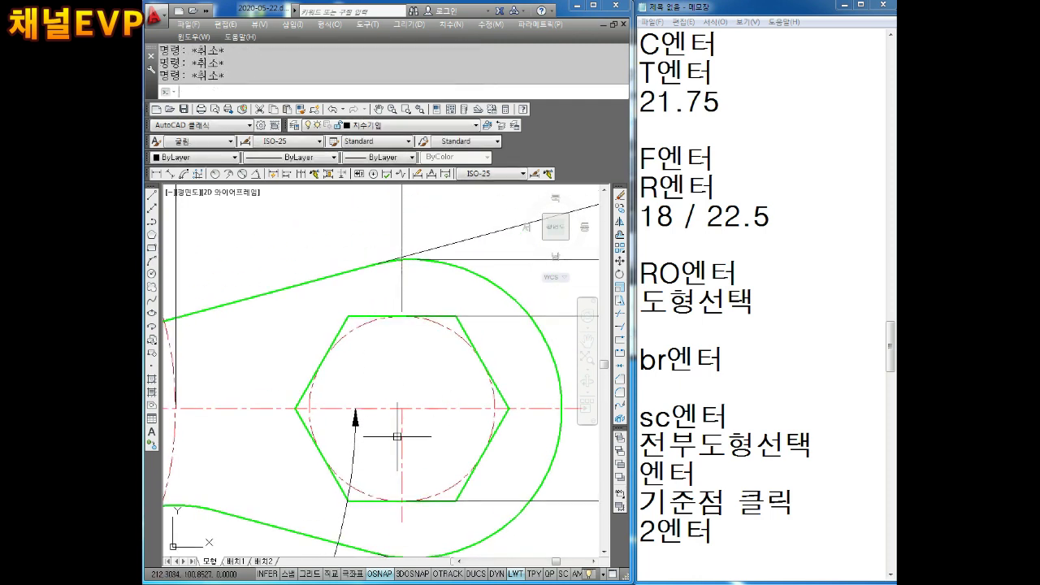
text(MI)
- Mirror the vertical centre line about the hexagon centre so it spans the hexagon
key(Return)
click(397, 440)
click(433, 394)
key(Return)
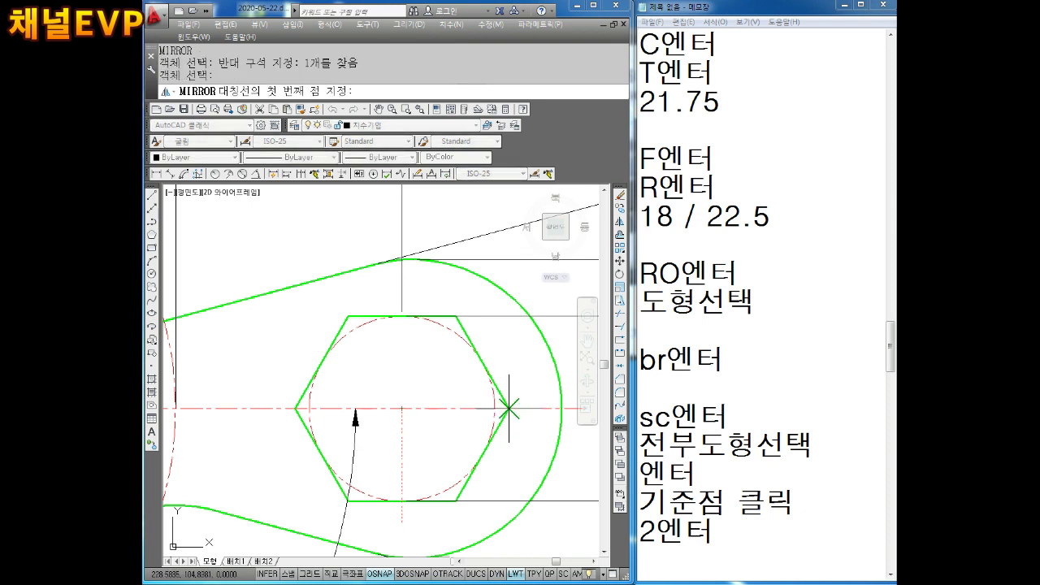
click(509, 409)
key(Escape)
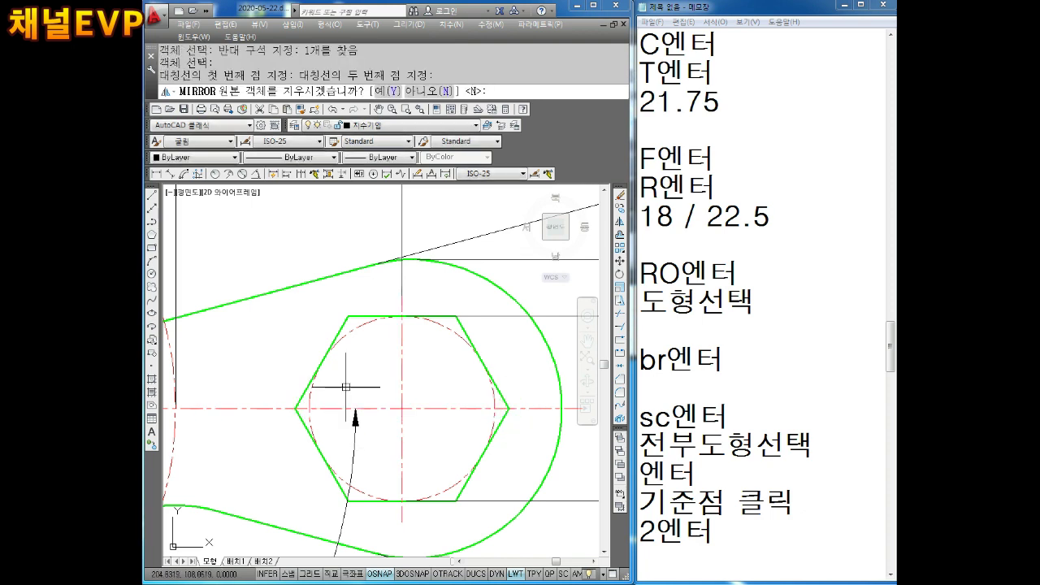
middle_drag(350, 390, 350, 429)
key(Escape)
click(401, 355)
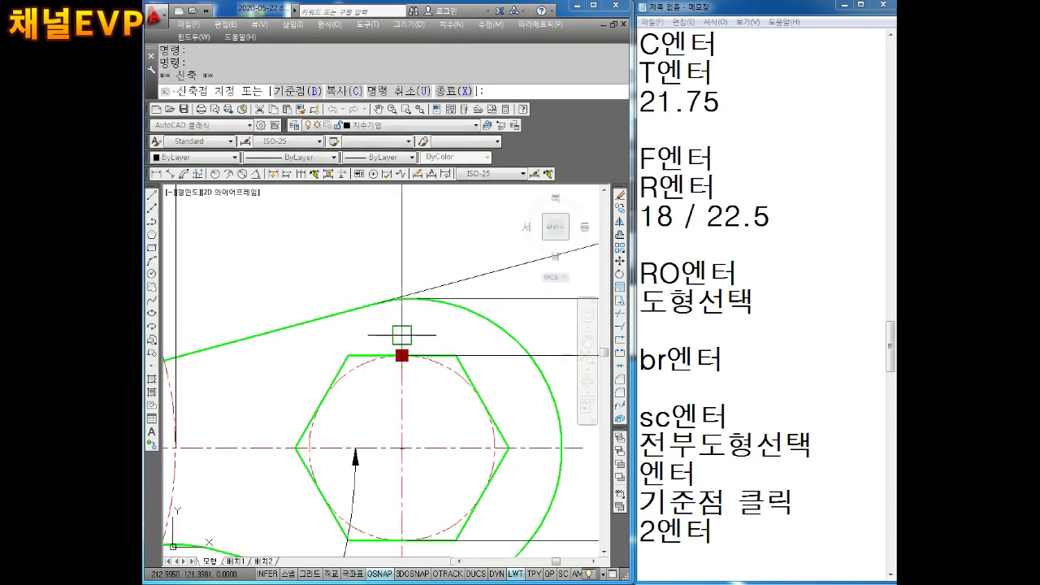
- Draw a quick leader from the small circle's edge out to the left, labelled 'A'
key(Escape)
scroll(429, 359, down, 4)
scroll(428, 359, down, 2)
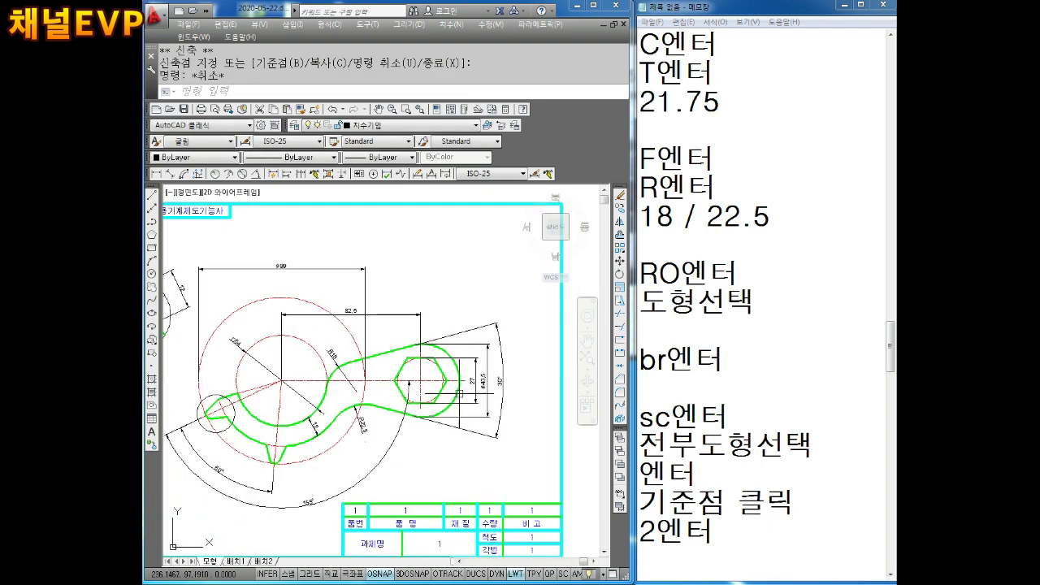
scroll(333, 391, up, 2)
scroll(380, 376, up, 1)
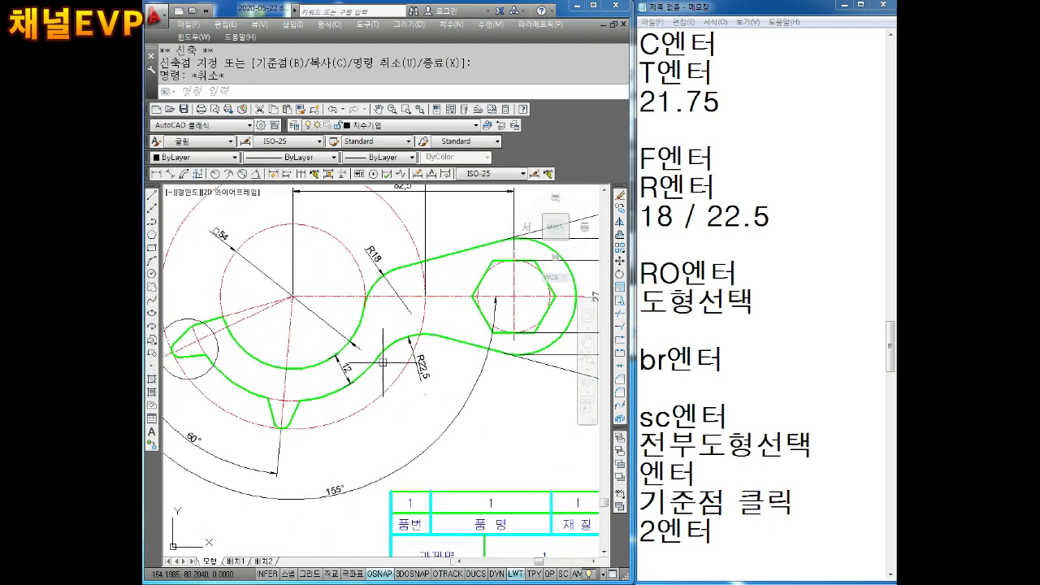
middle_drag(345, 374, 515, 395)
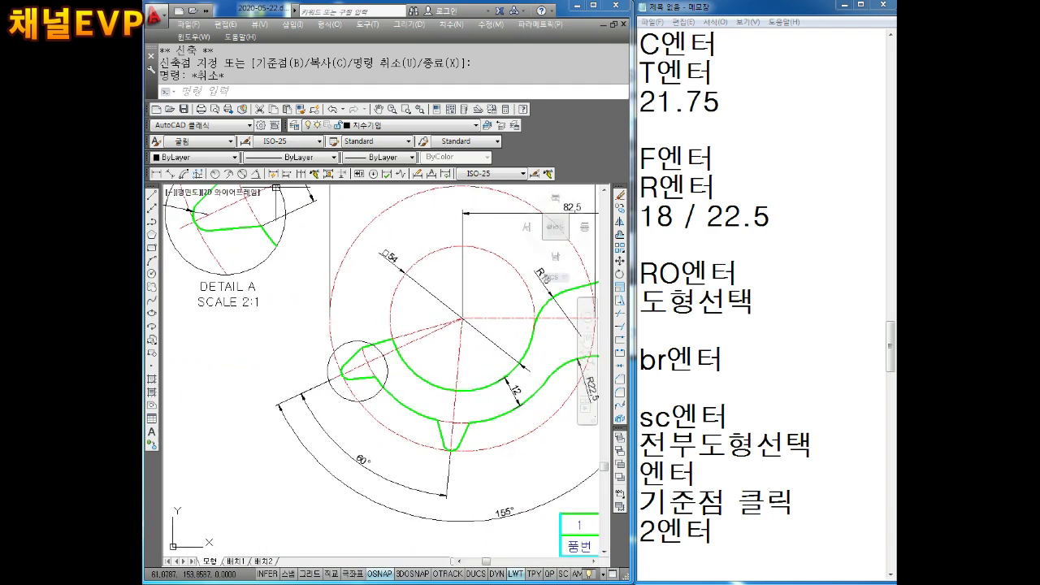
click(314, 173)
scroll(302, 329, up, 2)
click(341, 395)
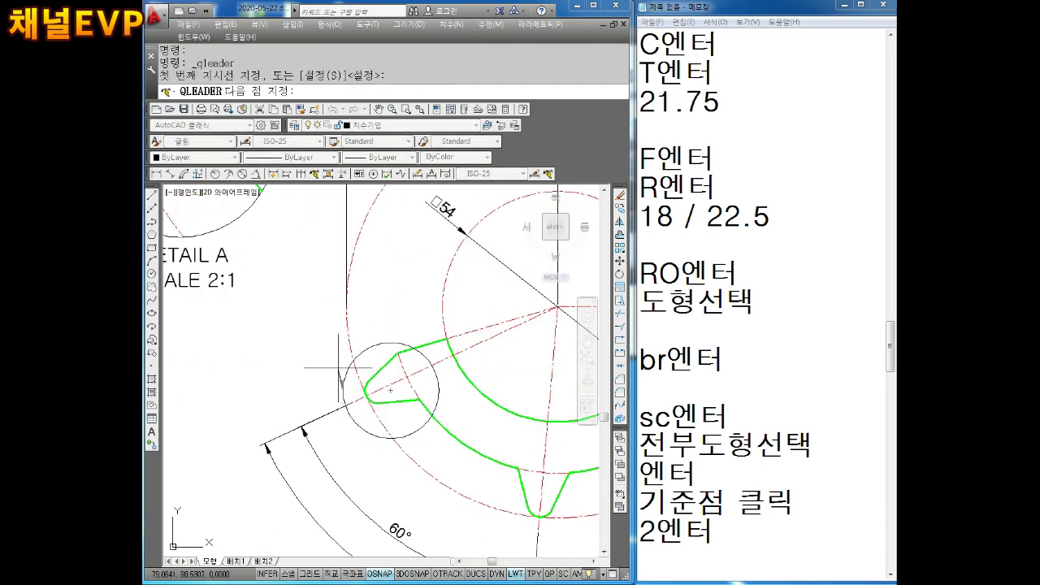
click(286, 354)
key(Return)
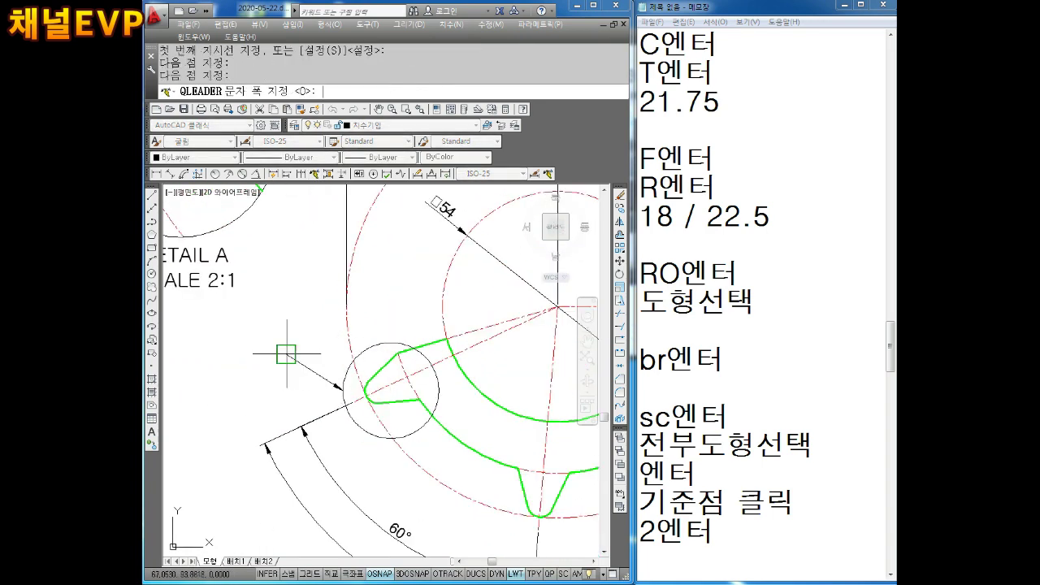
key(Return)
key(Return)
text(A)
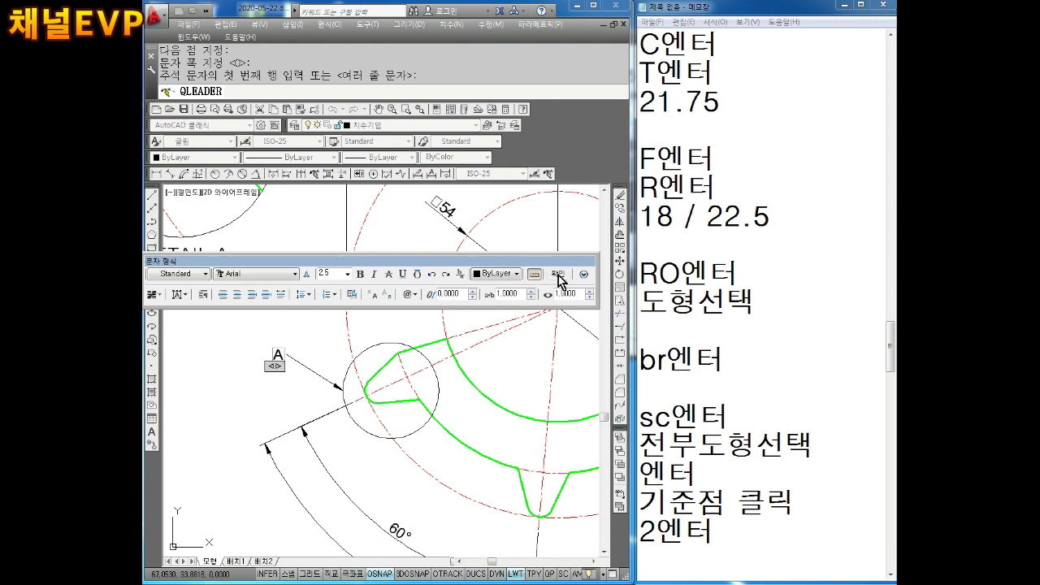
click(557, 279)
- Set the A leader's arrowhead to None
middle_drag(310, 367, 327, 351)
key(Escape)
key(Escape)
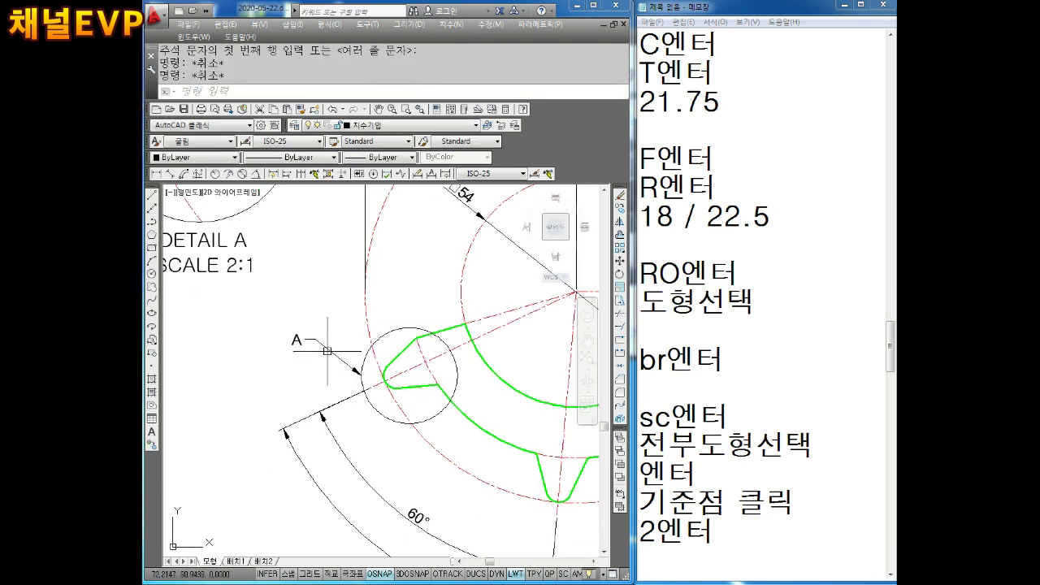
click(327, 351)
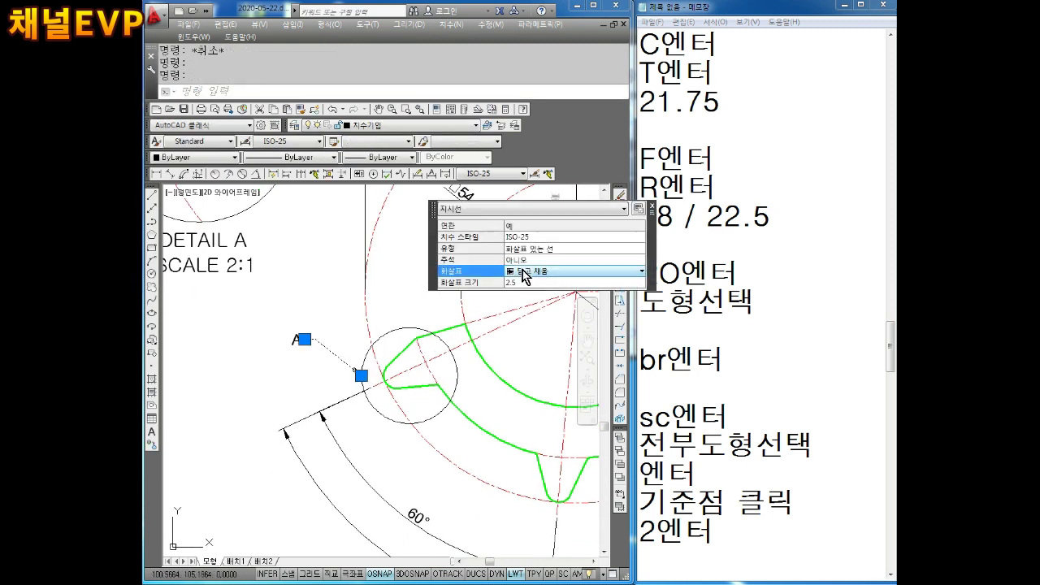
click(525, 276)
click(532, 363)
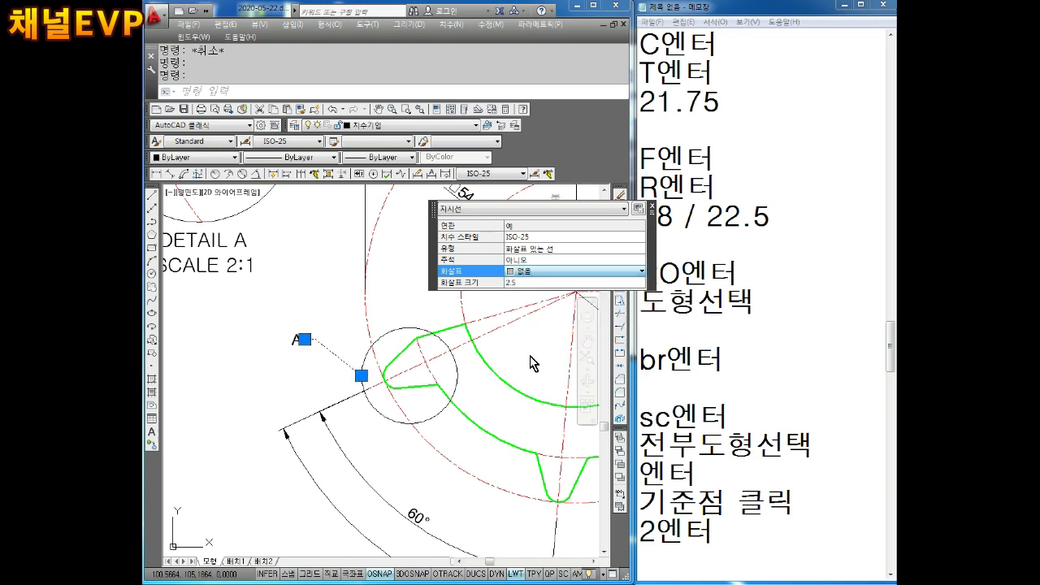
click(532, 362)
- Start MOVE and crossing-select the lever, its dimensions and DETAIL A
key(Escape)
key(Escape)
scroll(418, 429, down, 3)
scroll(404, 414, down, 3)
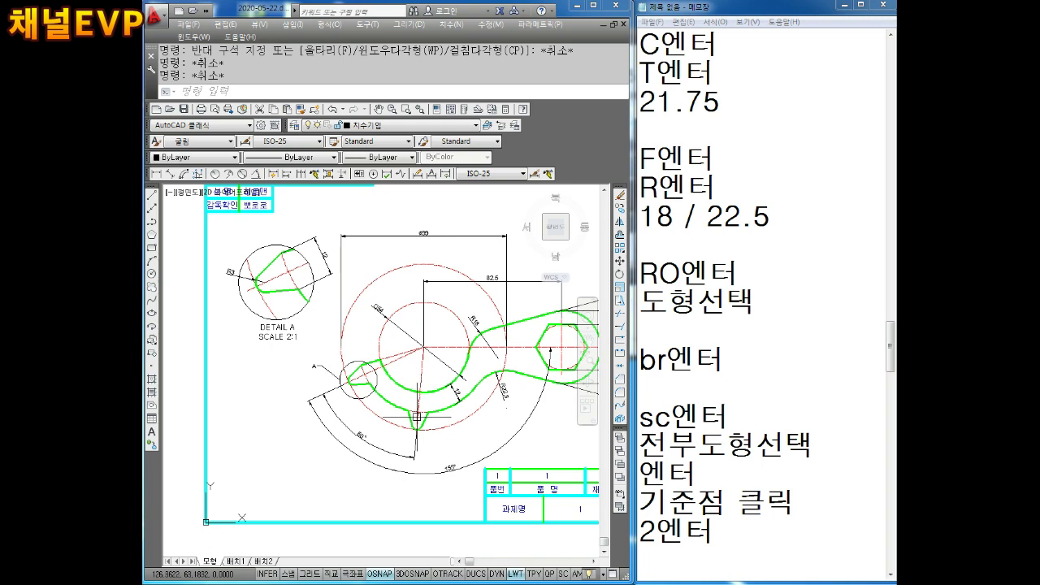
scroll(421, 409, down, 2)
scroll(399, 401, down, 2)
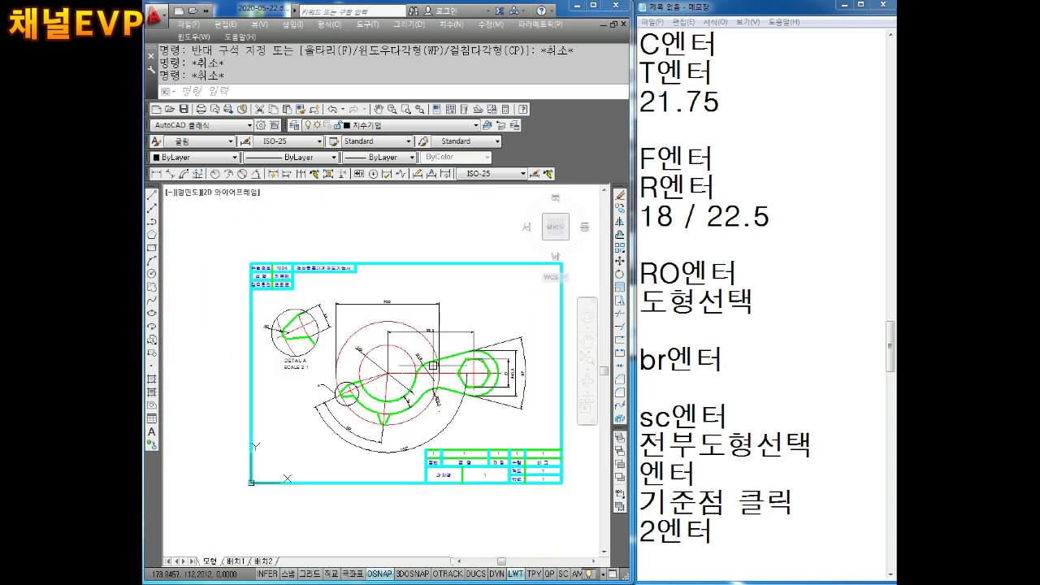
scroll(366, 367, up, 2)
scroll(282, 258, down, 2)
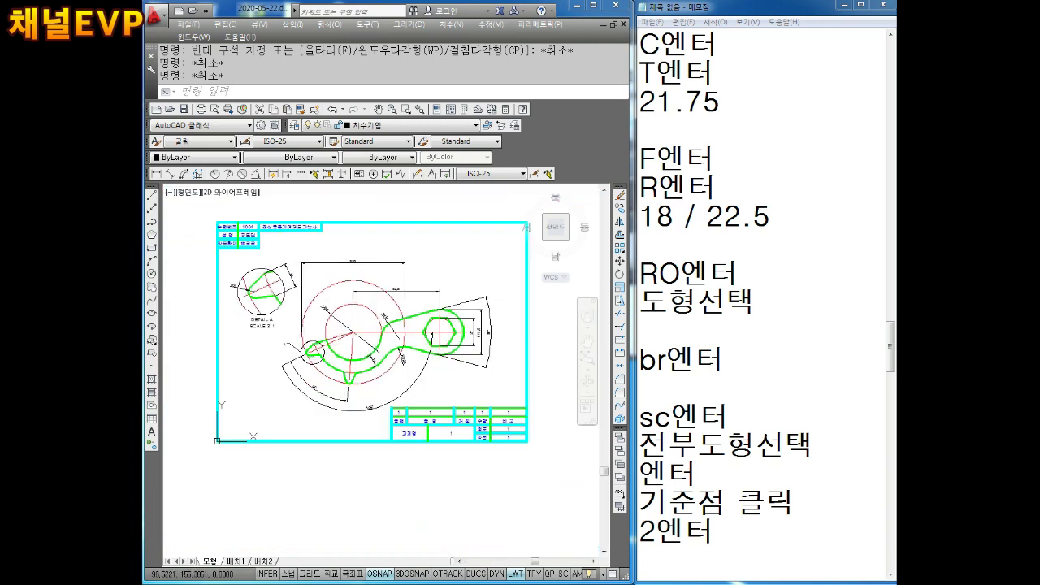
middle_drag(347, 361, 352, 385)
key(Escape)
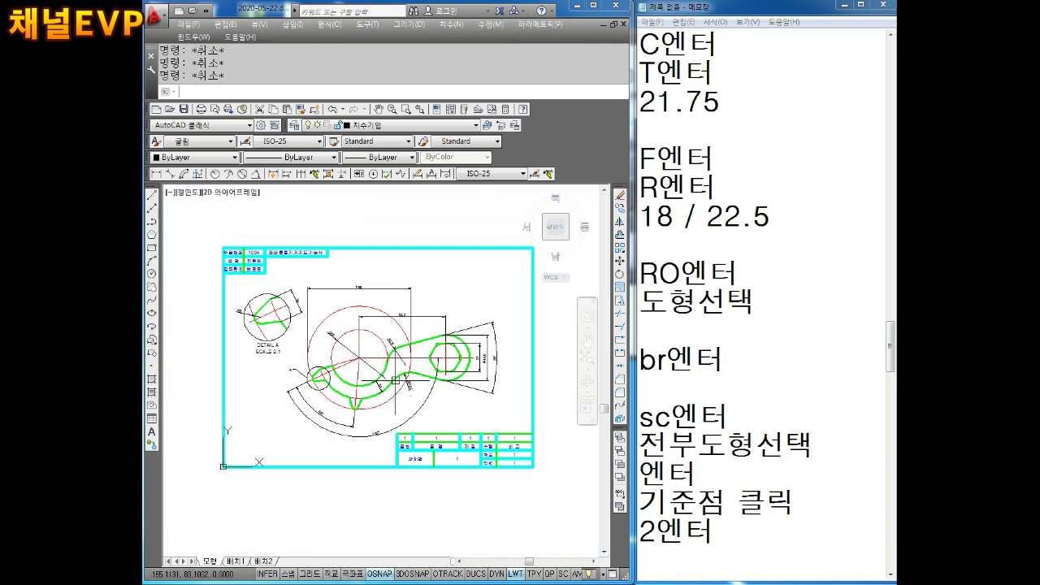
text(M)
key(Return)
click(549, 426)
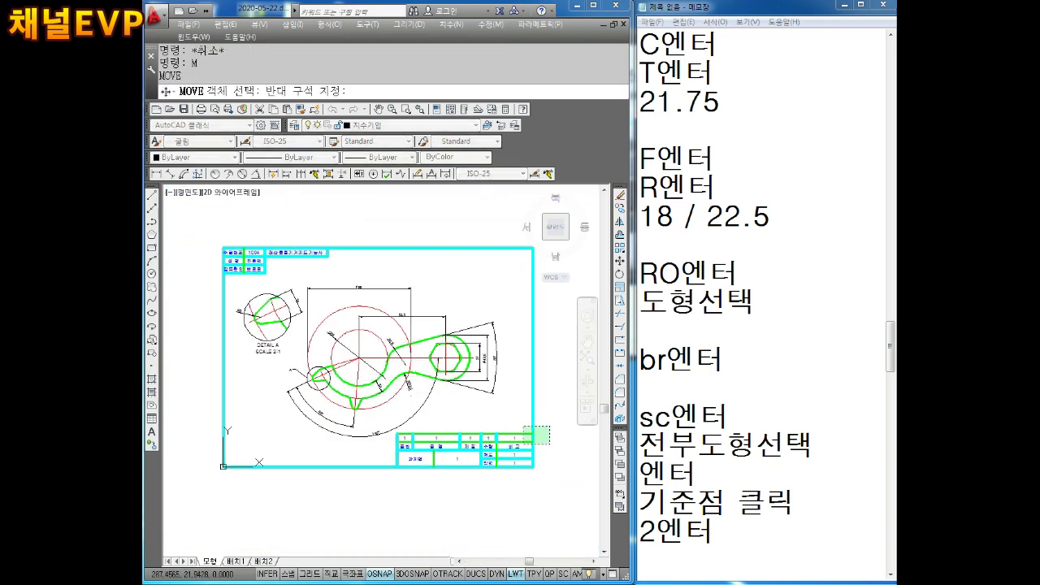
click(433, 475)
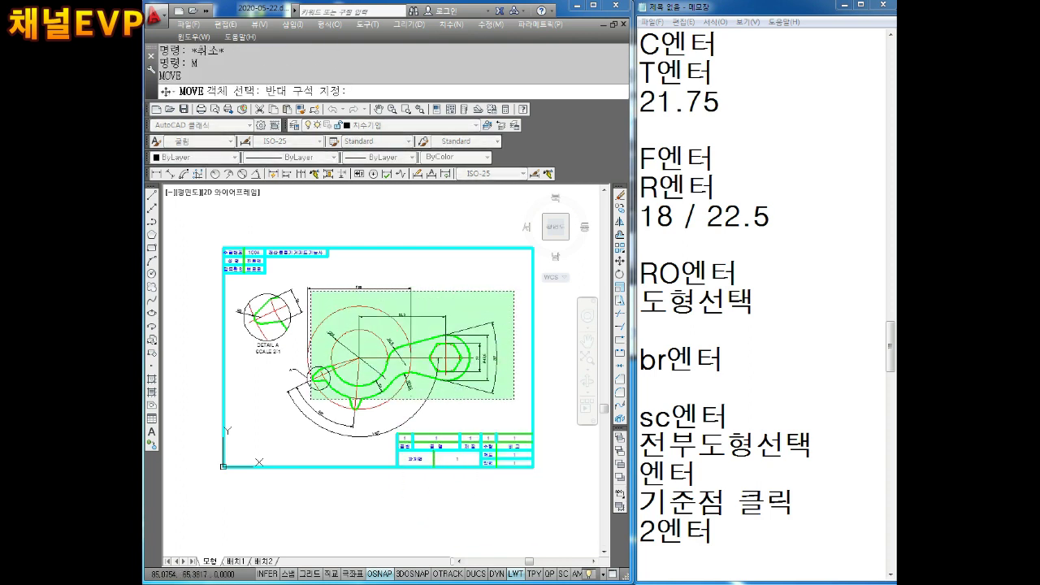
click(270, 425)
middle_drag(270, 416, 308, 409)
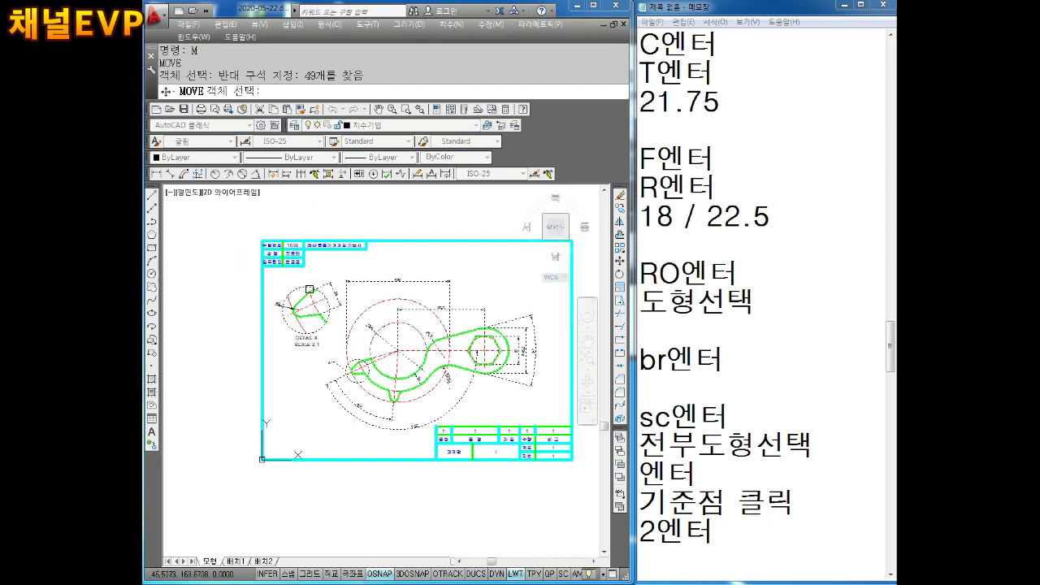
click(342, 278)
click(281, 354)
- Shift the selection slightly up and right so it sits centred in the border
key(Return)
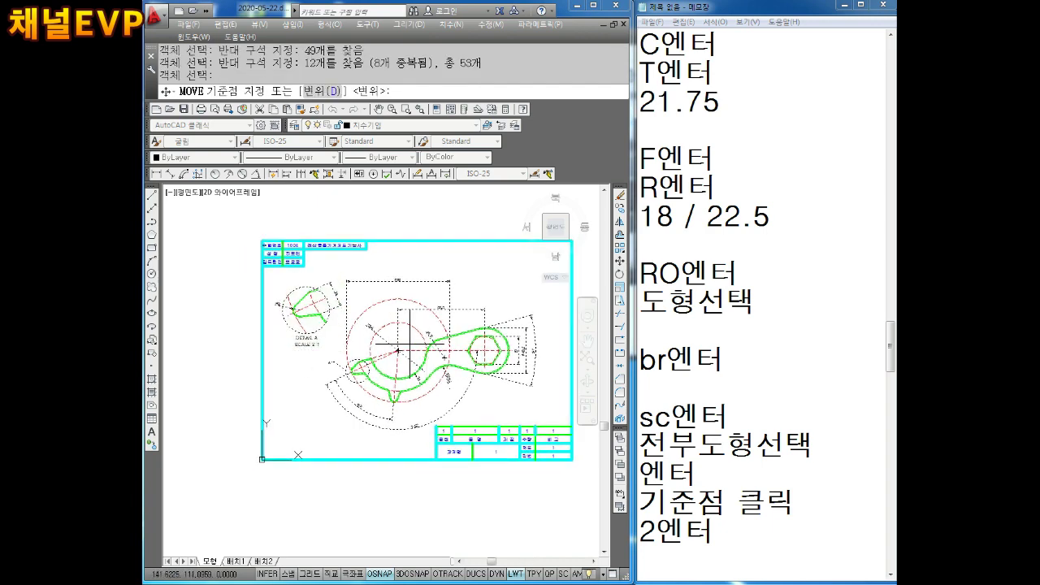
click(398, 349)
click(412, 335)
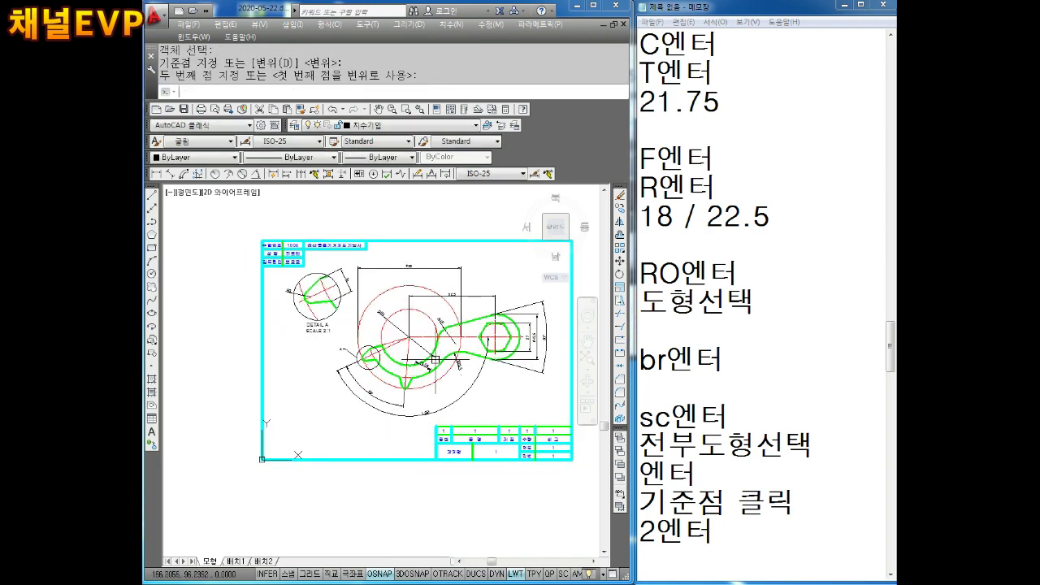
key(Escape)
scroll(435, 359, up, 1)
scroll(378, 394, up, 2)
scroll(380, 401, down, 2)
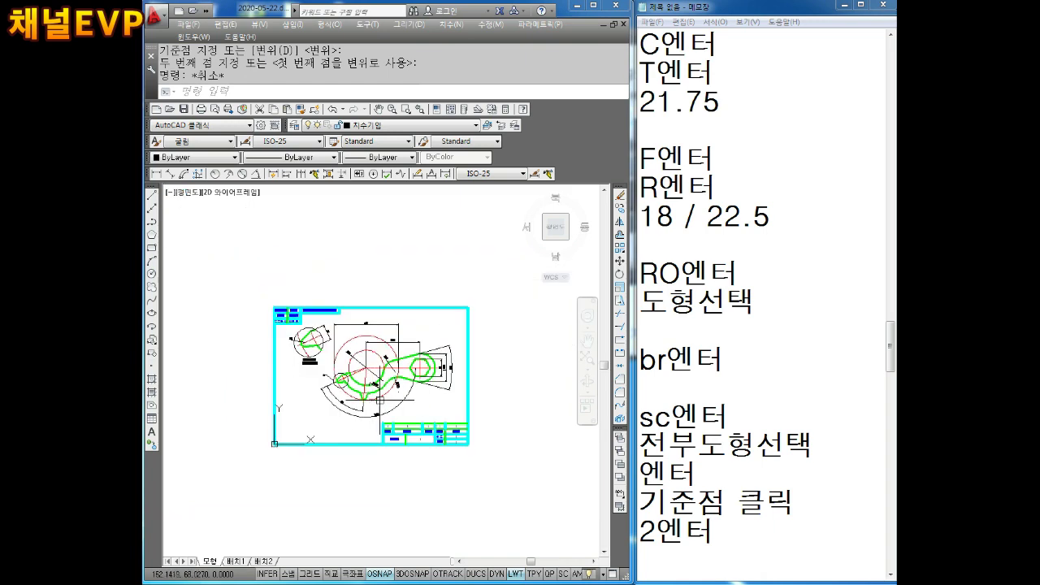
scroll(406, 398, up, 1)
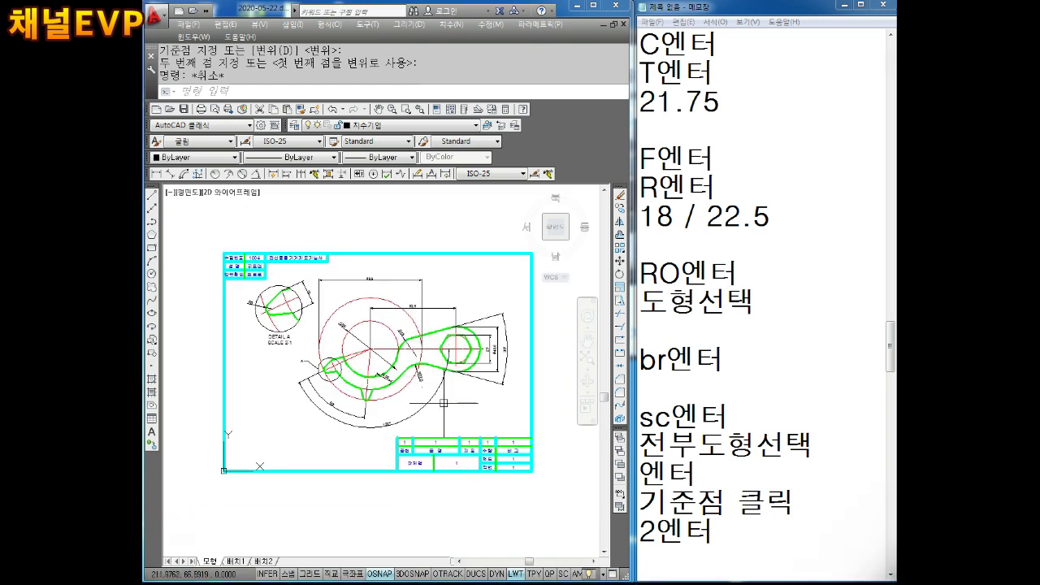